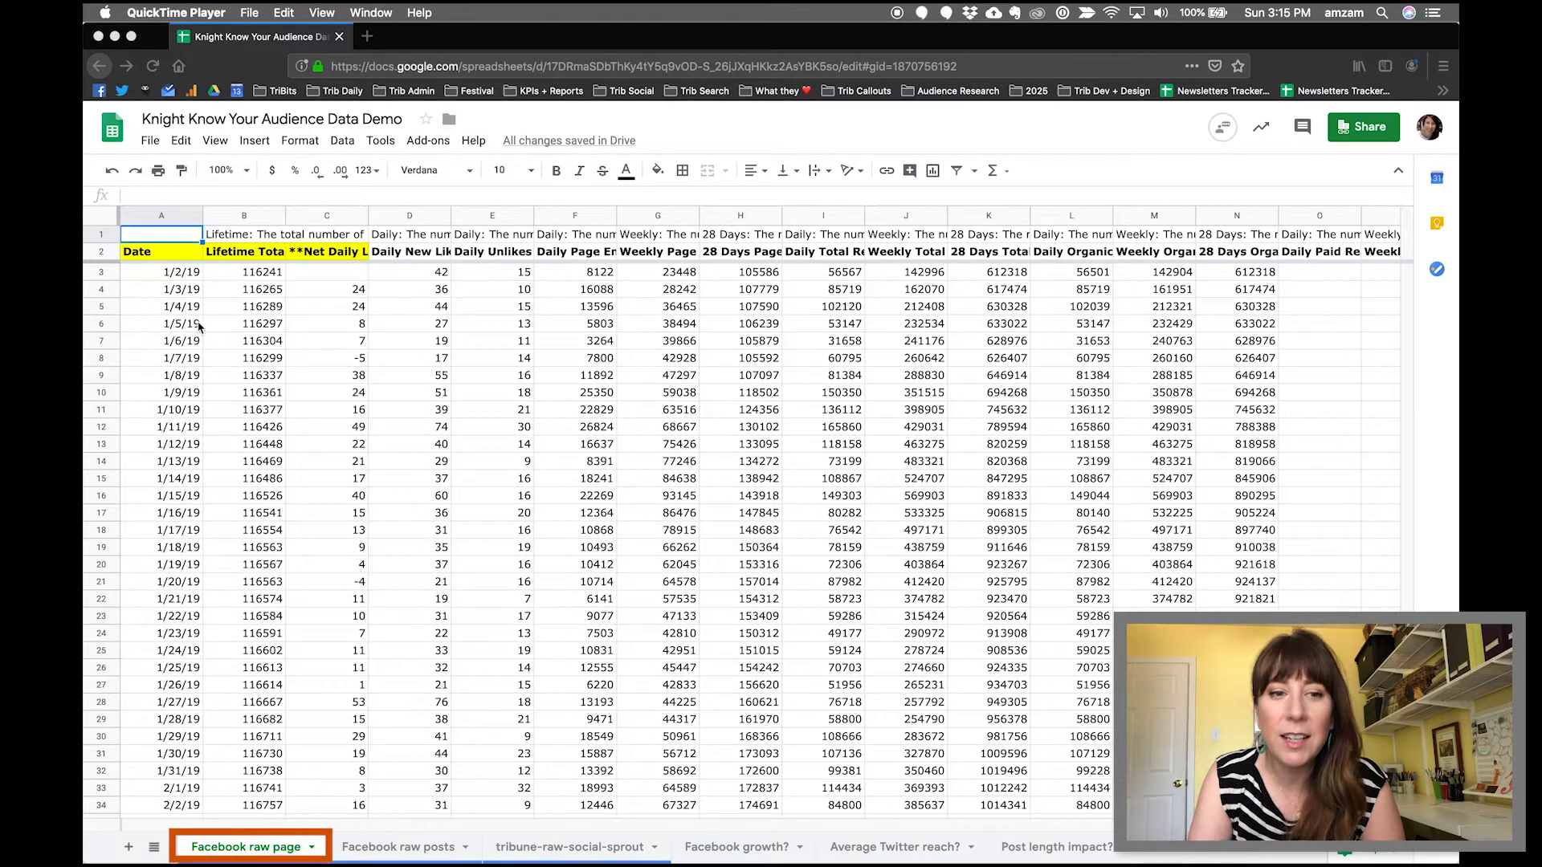
# - Examine the metric columns of the Facebook raw page sheet, especially the Lifetime Total Likes, Net Daily Likes, Daily New Likes and Daily Unlikes headers
pyautogui.hscroll(15, 170, 253)
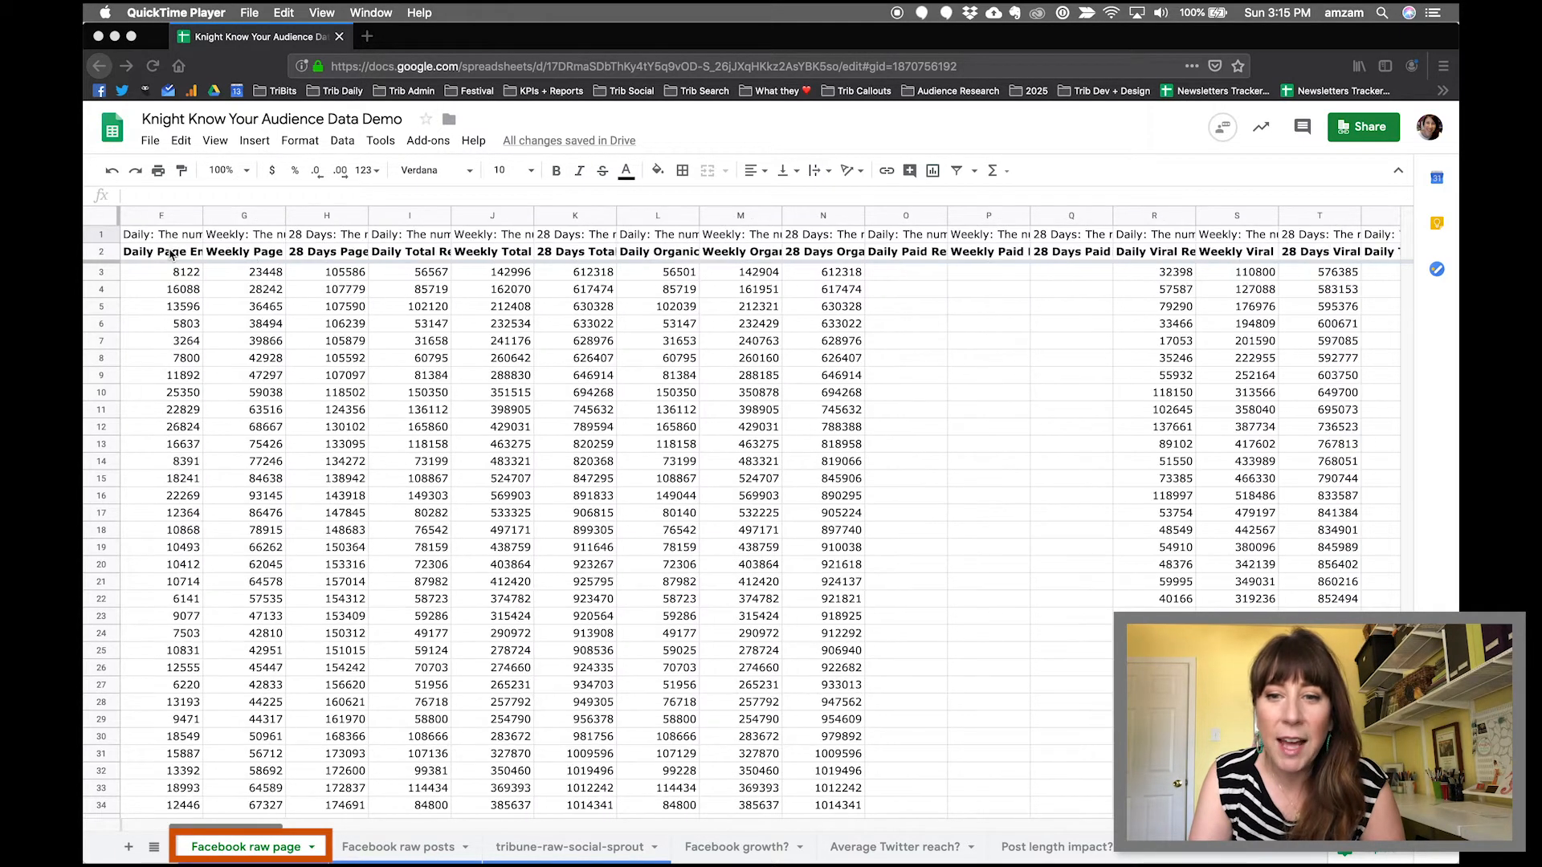
pyautogui.hscroll(6, 170, 254)
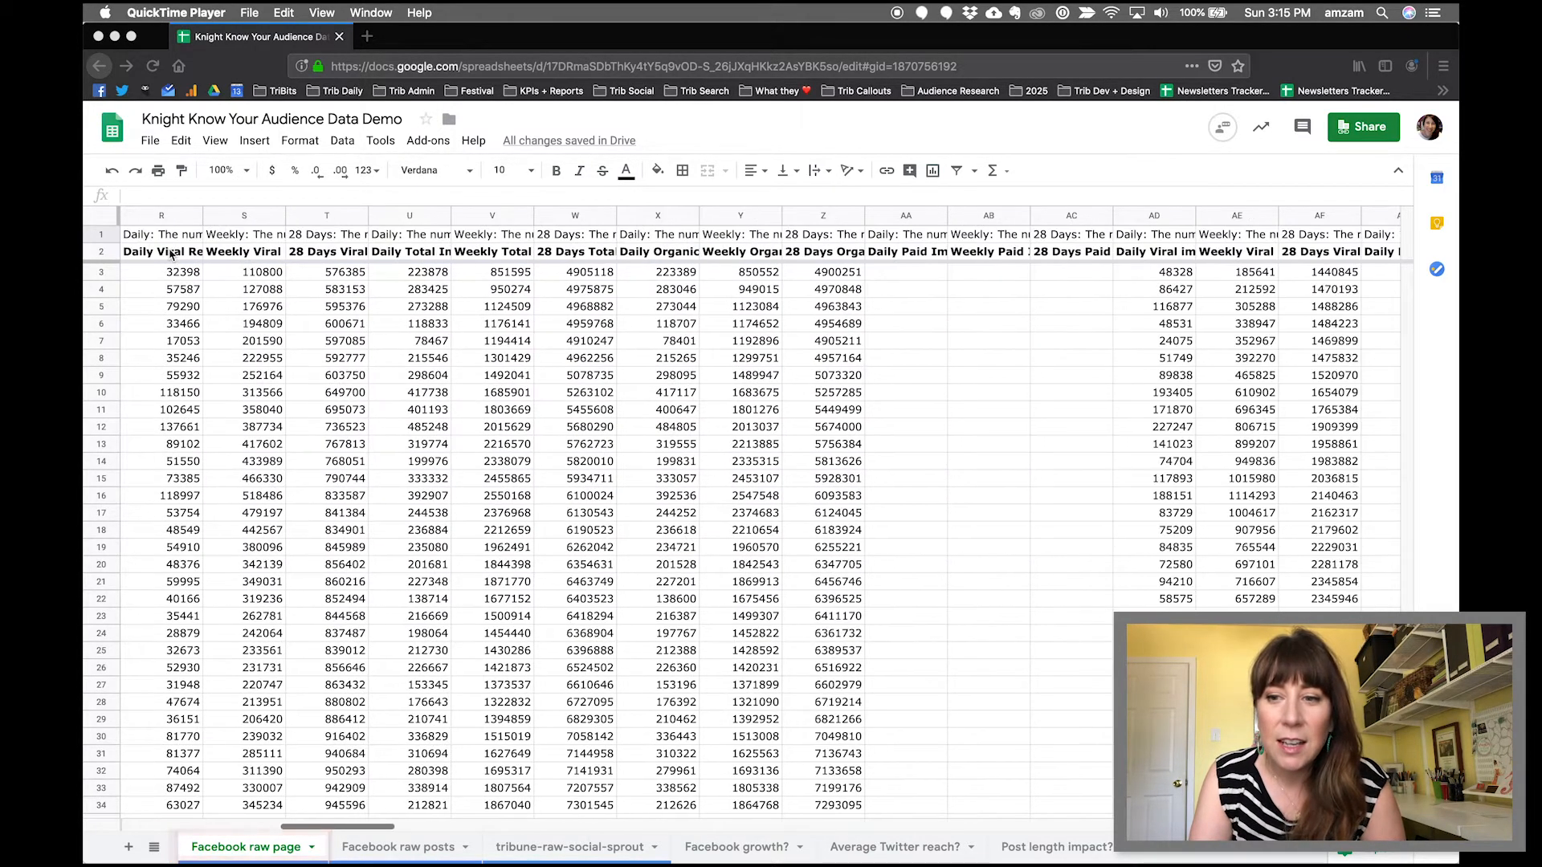
pyautogui.hscroll(4, 170, 254)
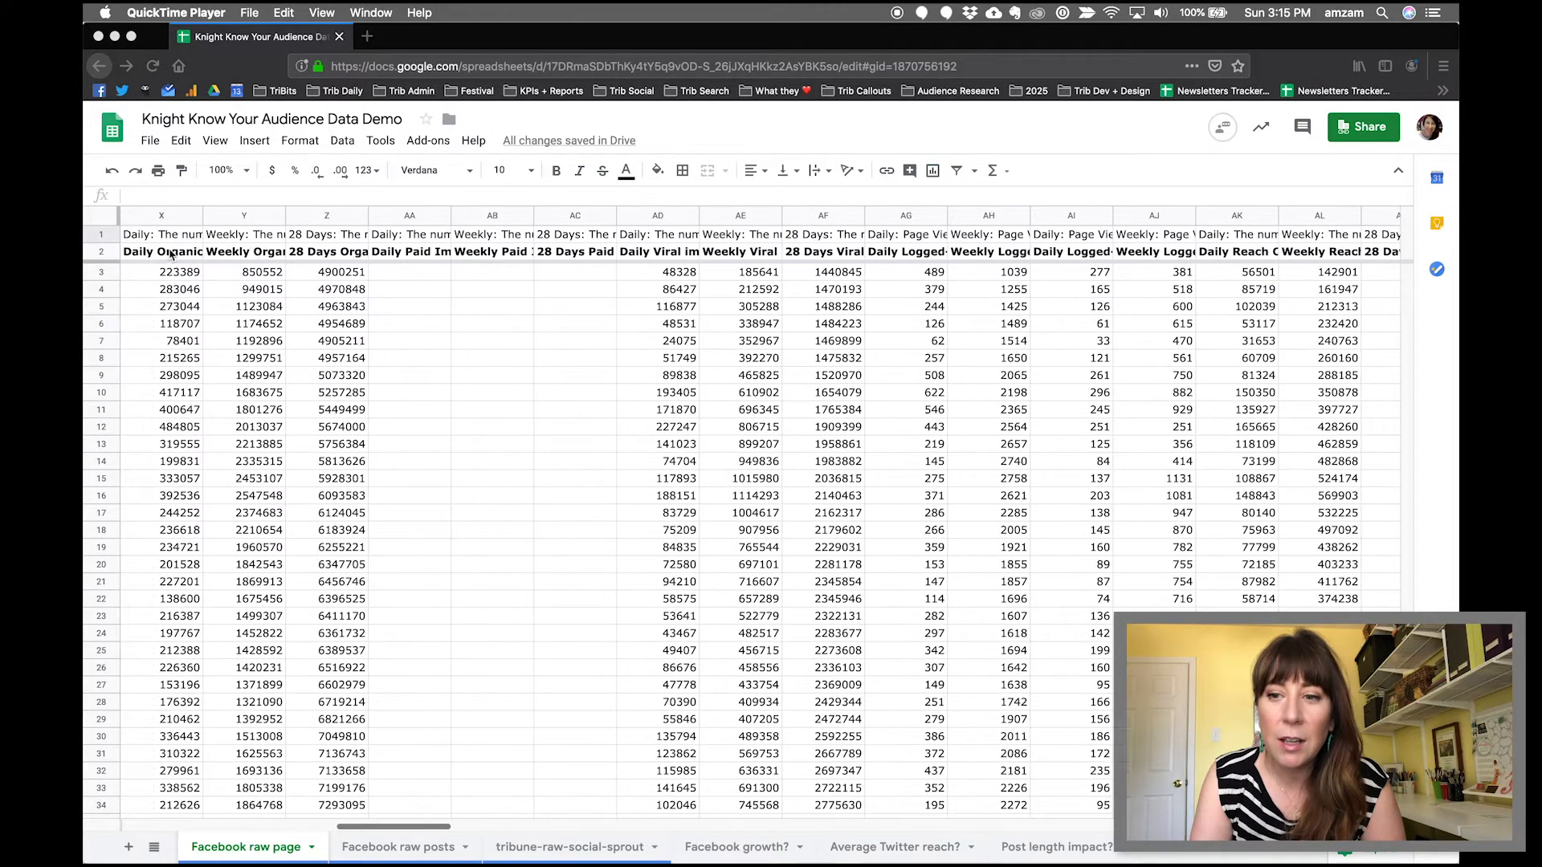
pyautogui.hscroll(2, 171, 254)
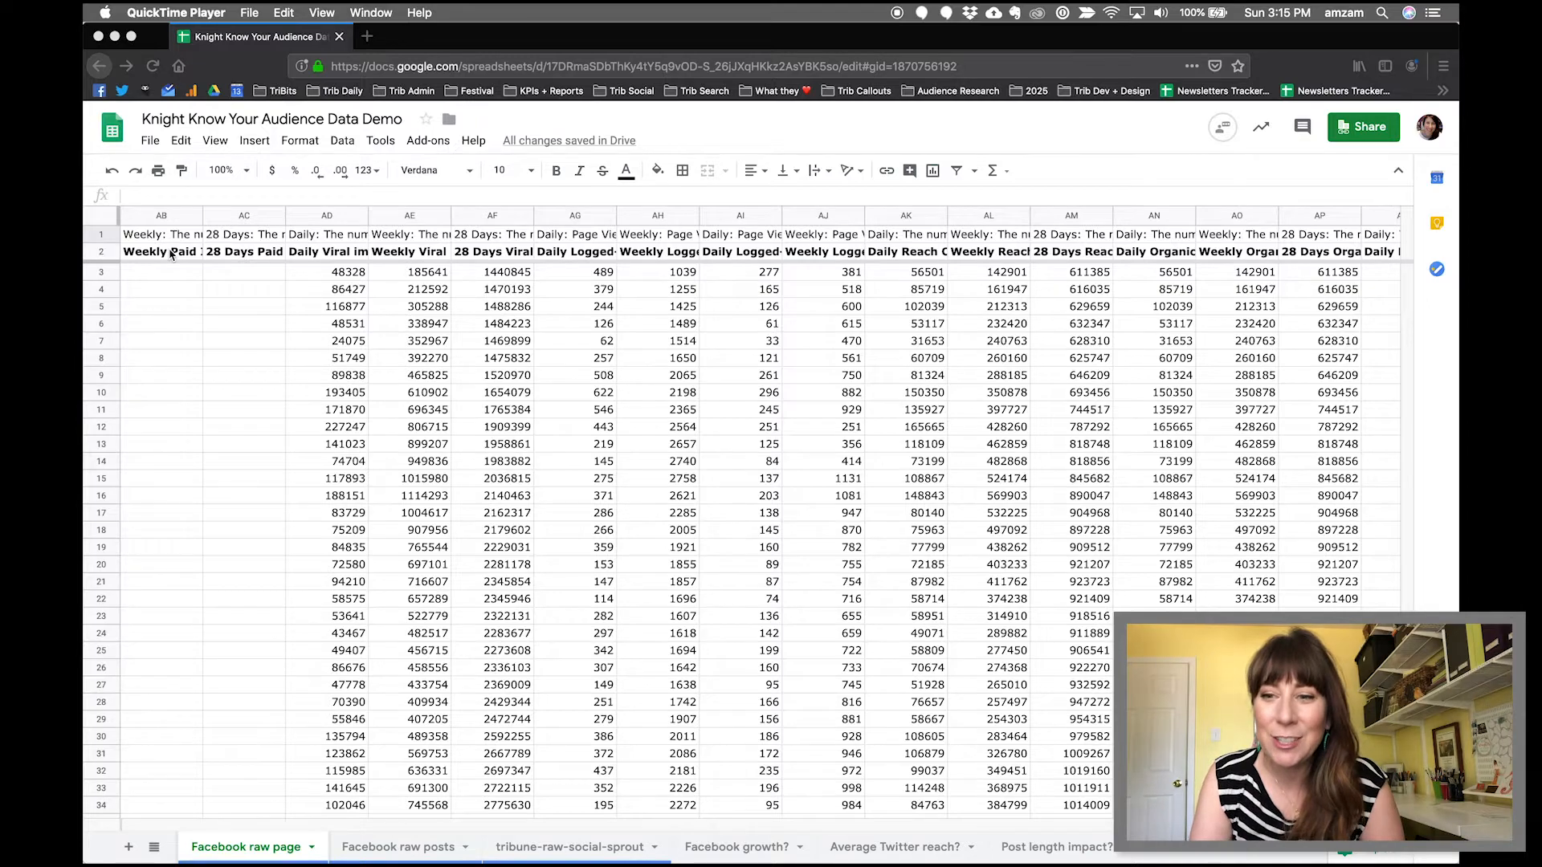
pyautogui.hscroll(-17, 170, 254)
pyautogui.hscroll(-10, 170, 254)
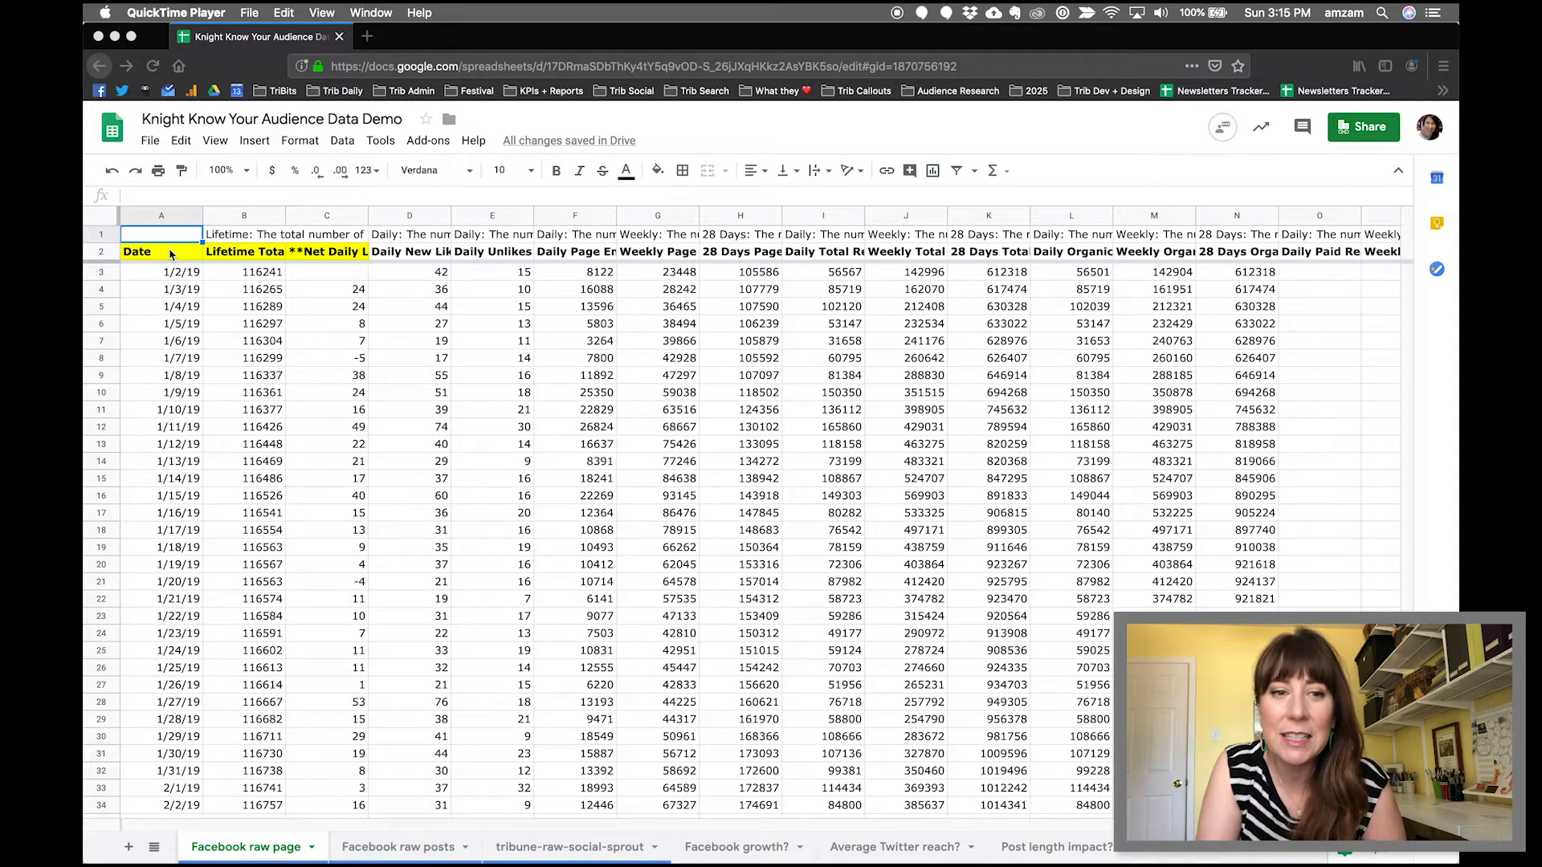
pyautogui.click(170, 254)
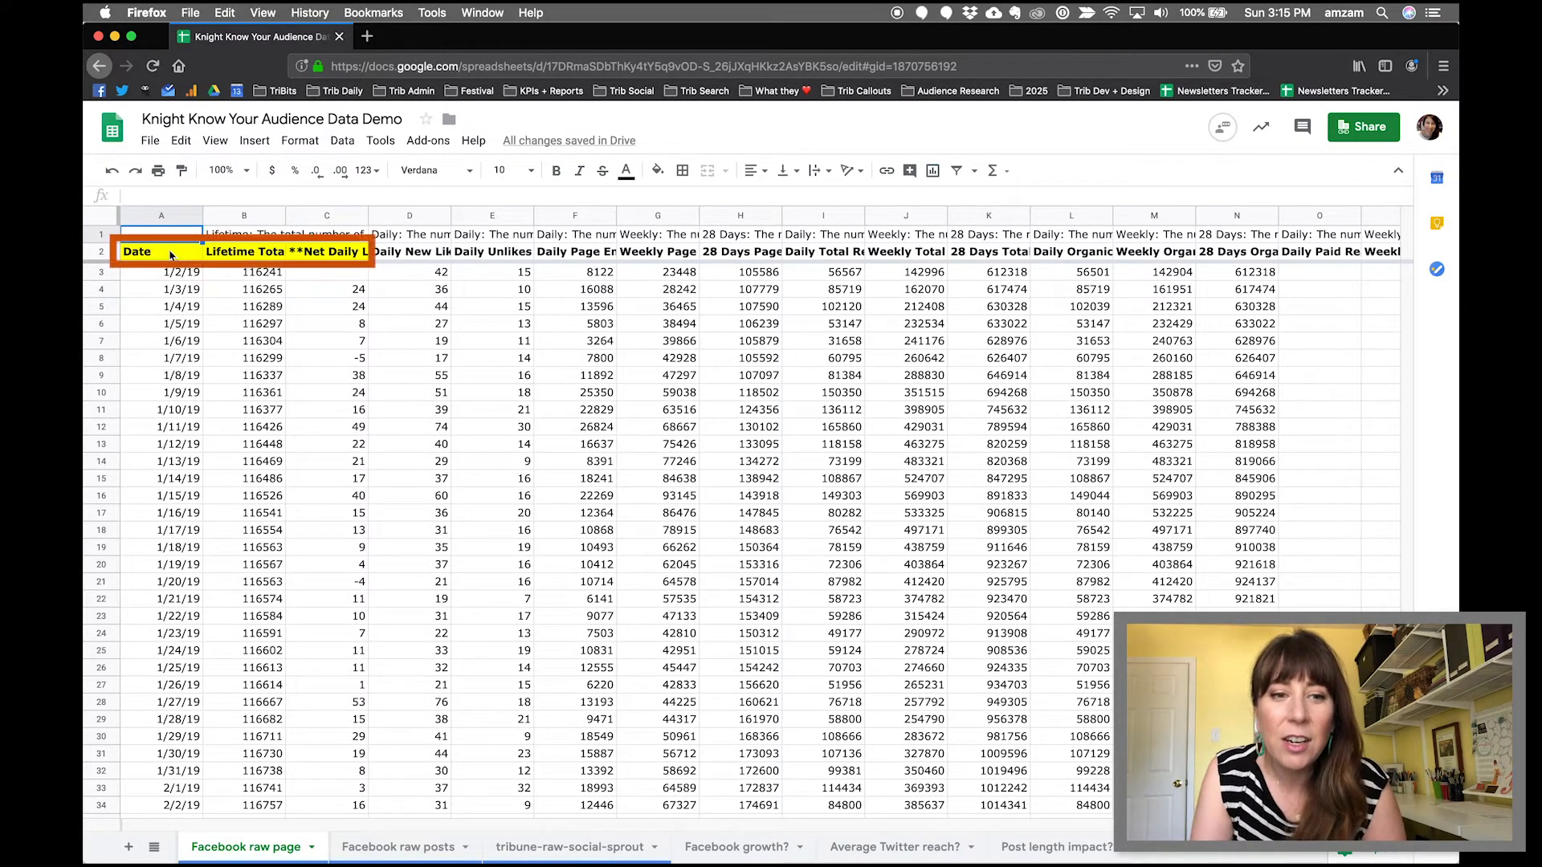
pyautogui.click(230, 253)
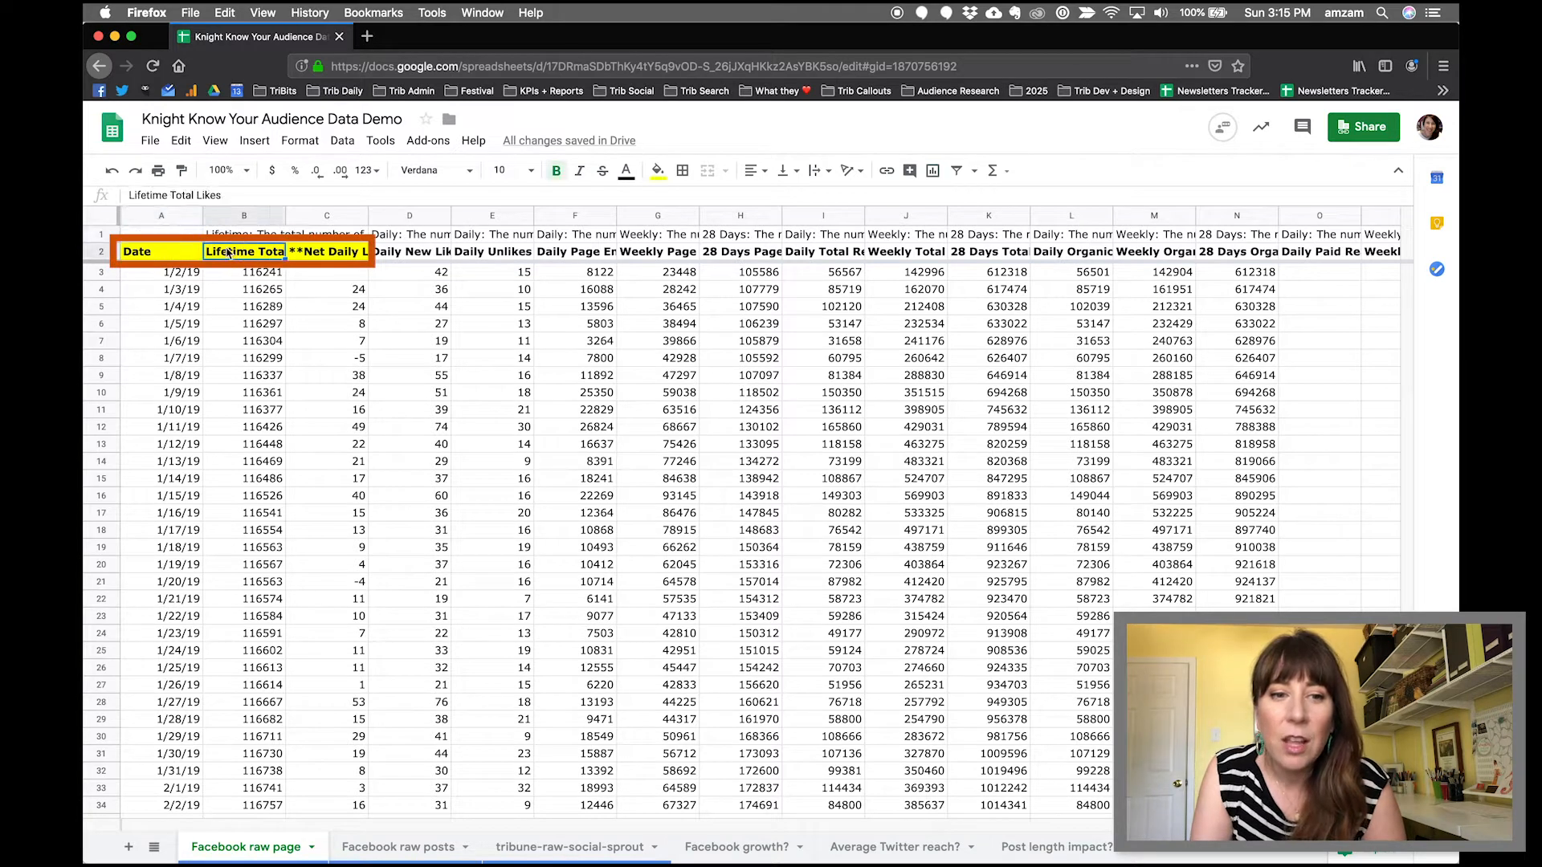
pyautogui.click(319, 255)
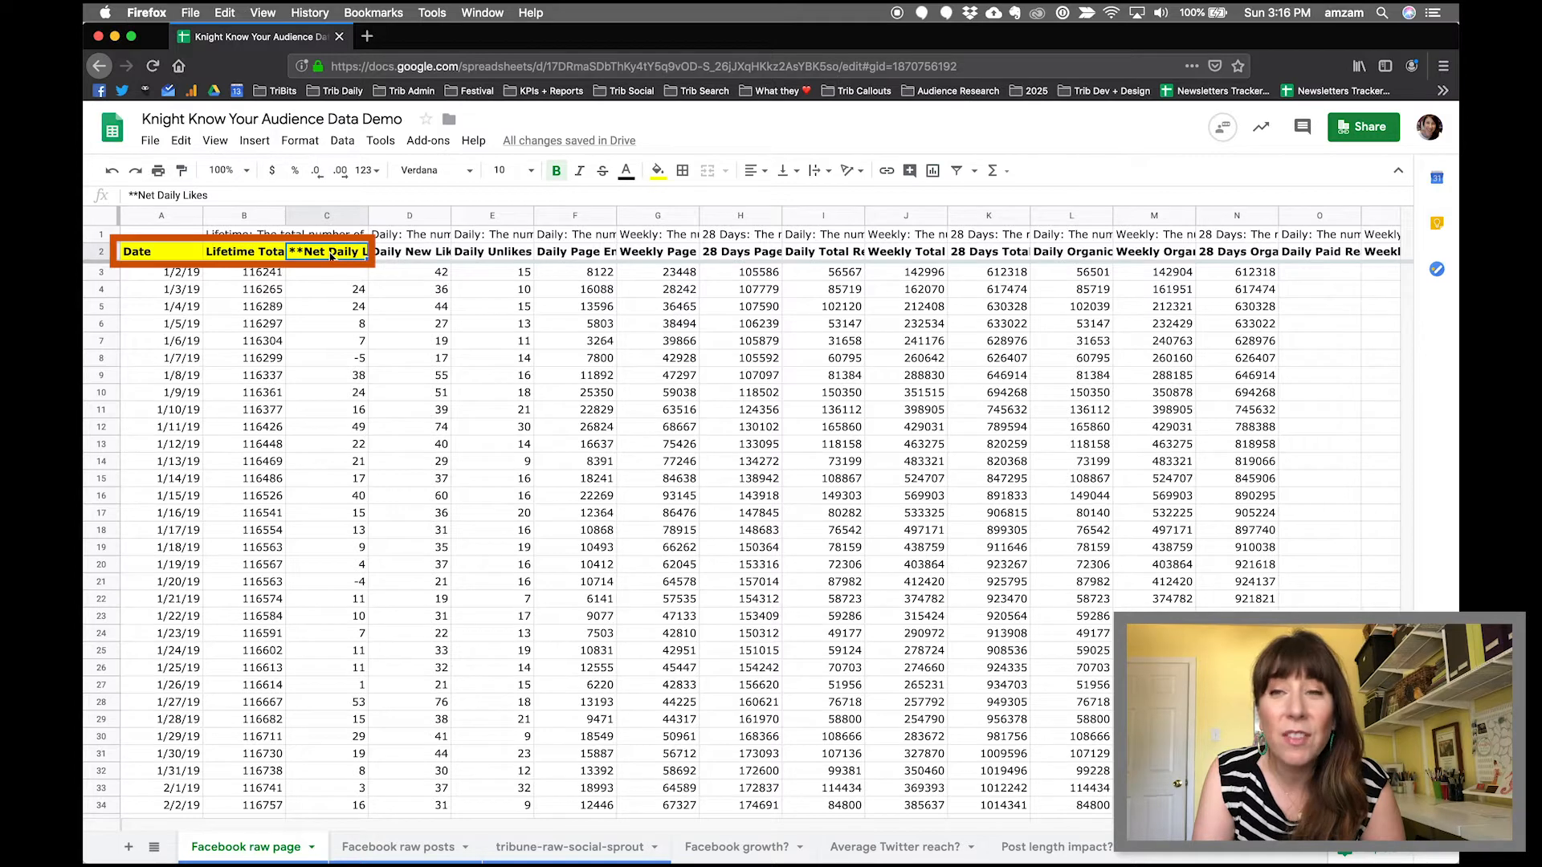
pyautogui.click(345, 291)
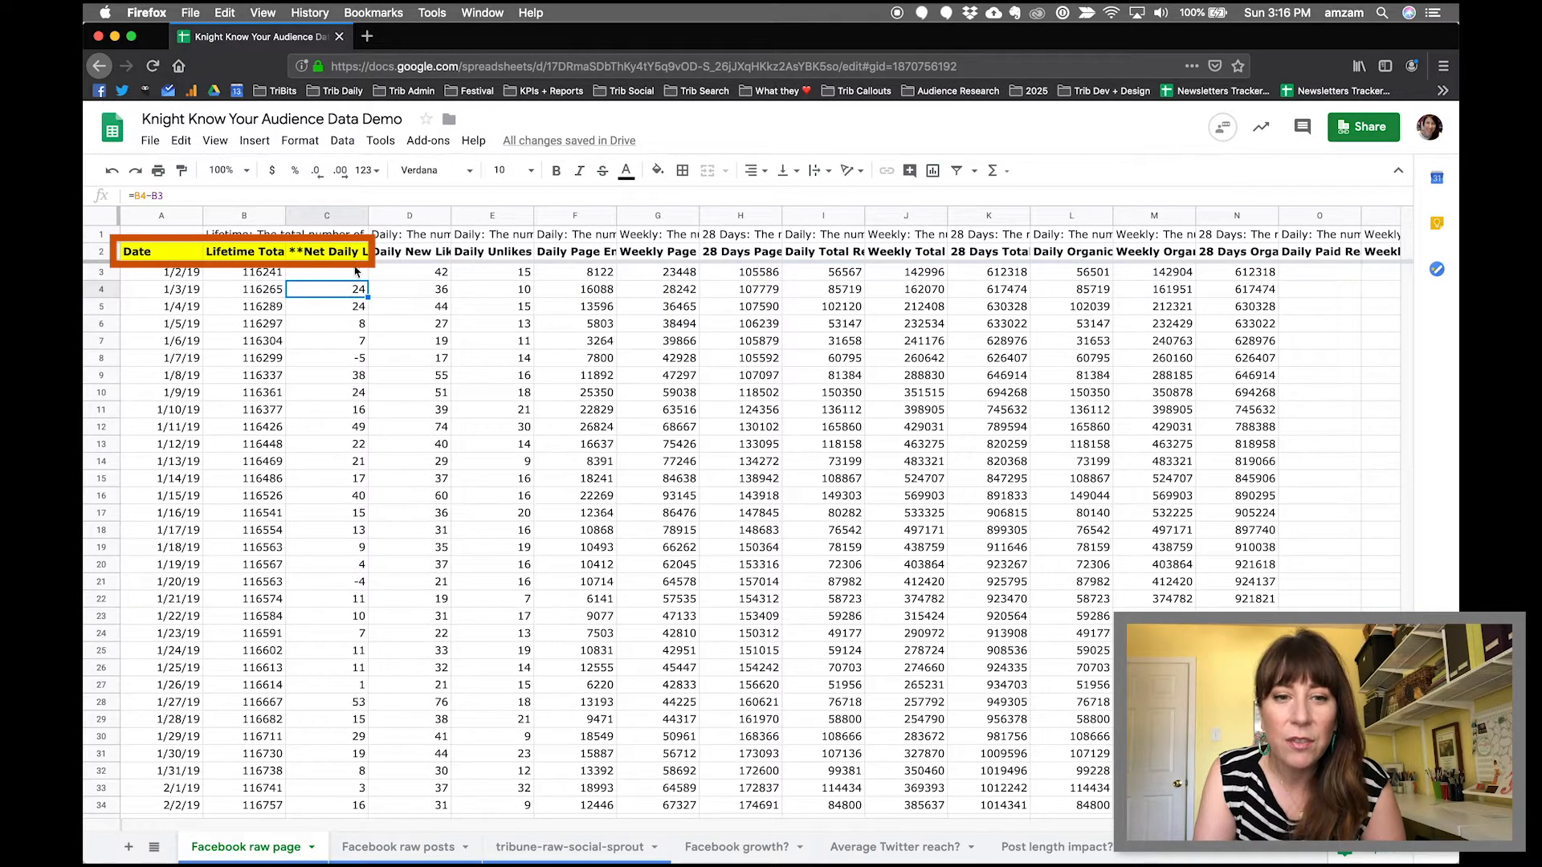
pyautogui.click(394, 253)
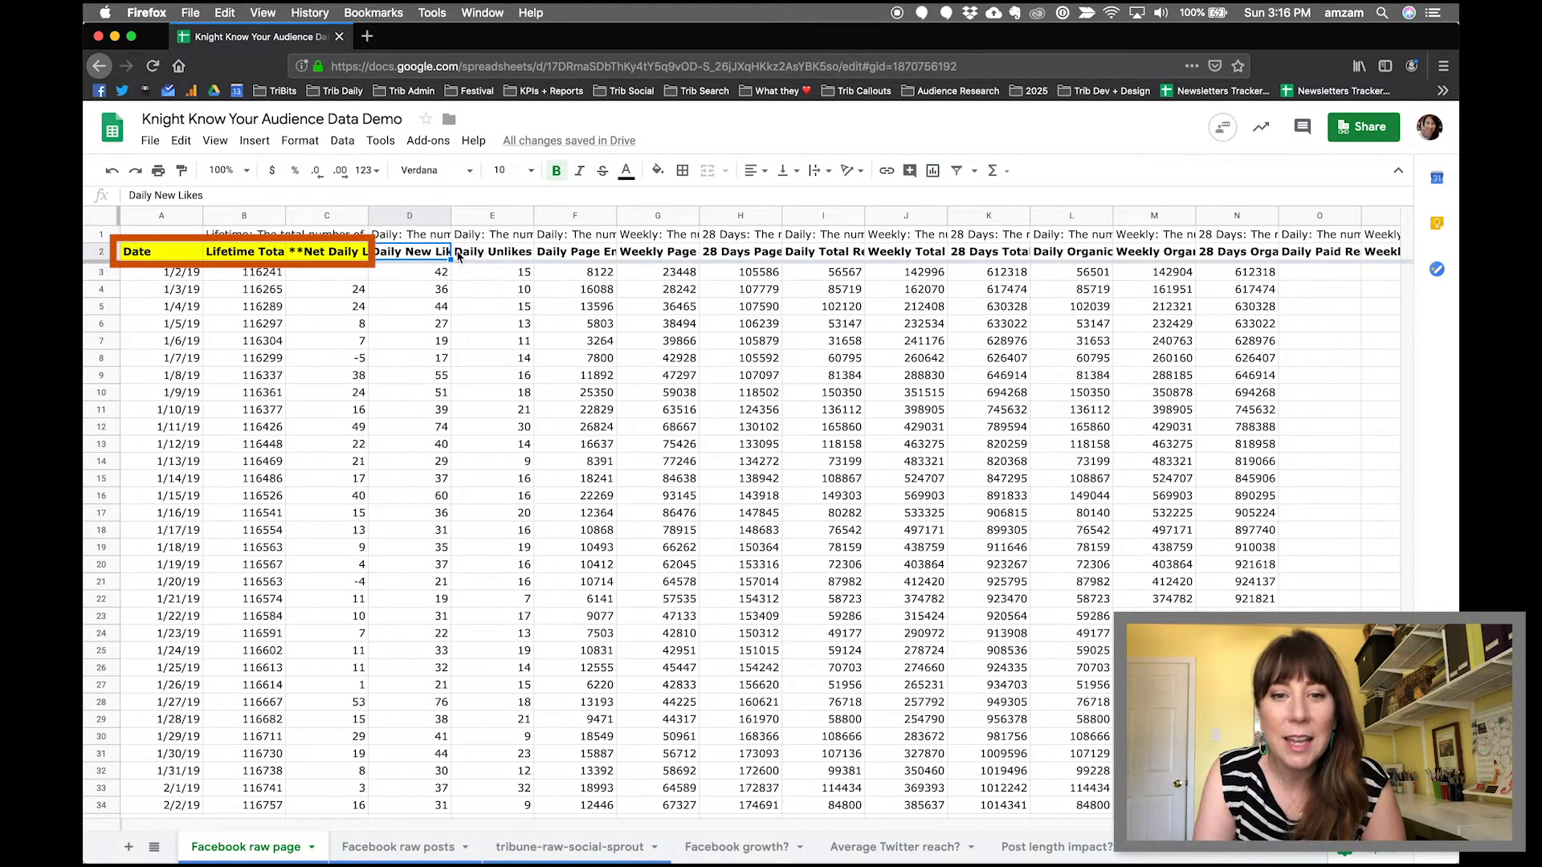
pyautogui.click(492, 256)
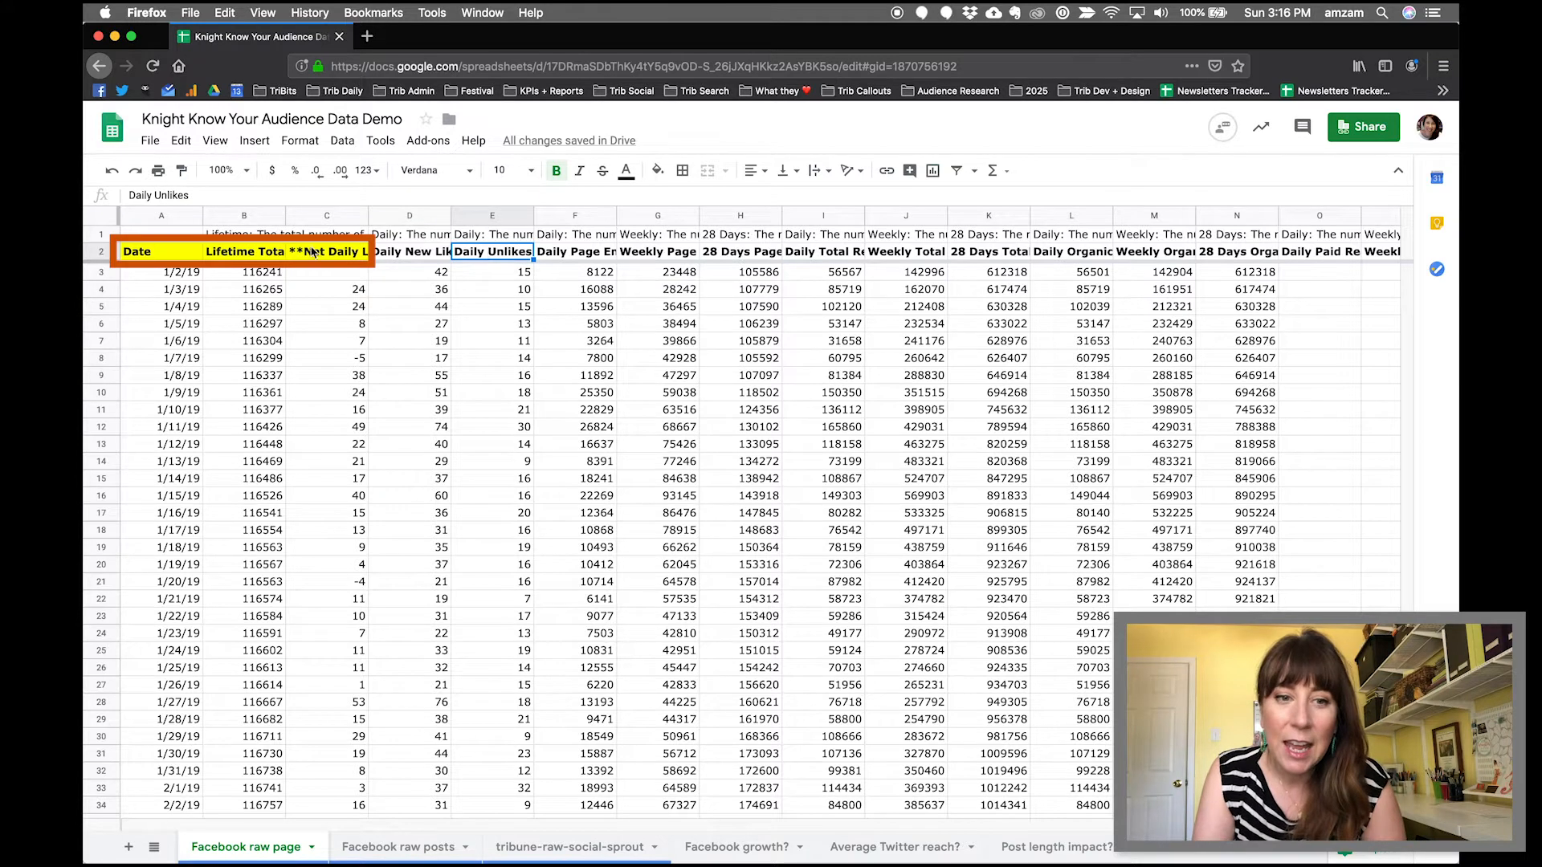
pyautogui.click(268, 254)
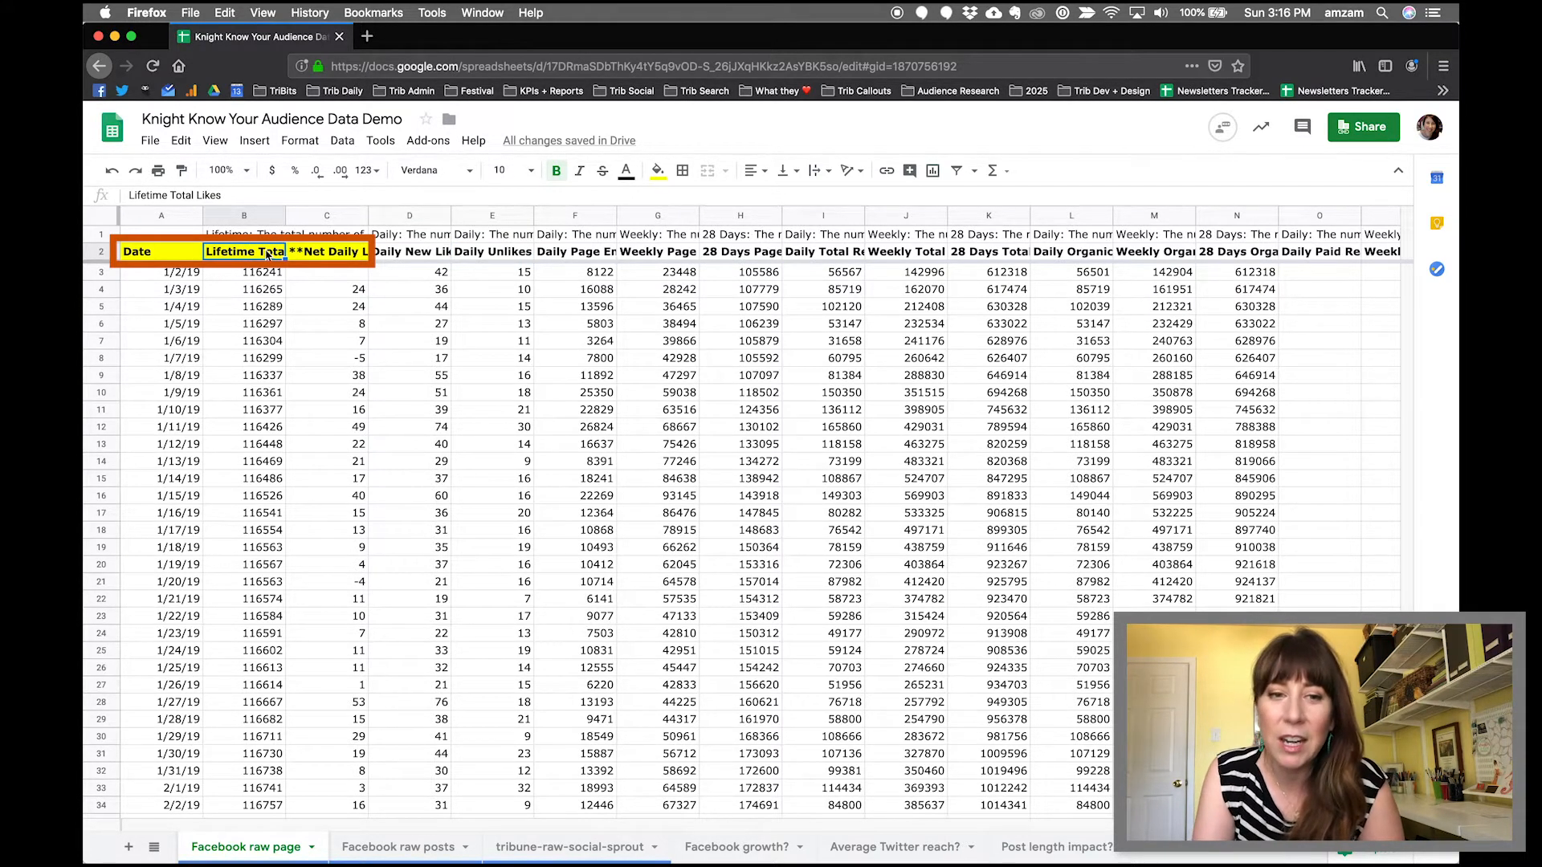
# - Insert one blank column directly before the Net Daily Likes column in the Facebook raw page sheet
pyautogui.click(328, 217)
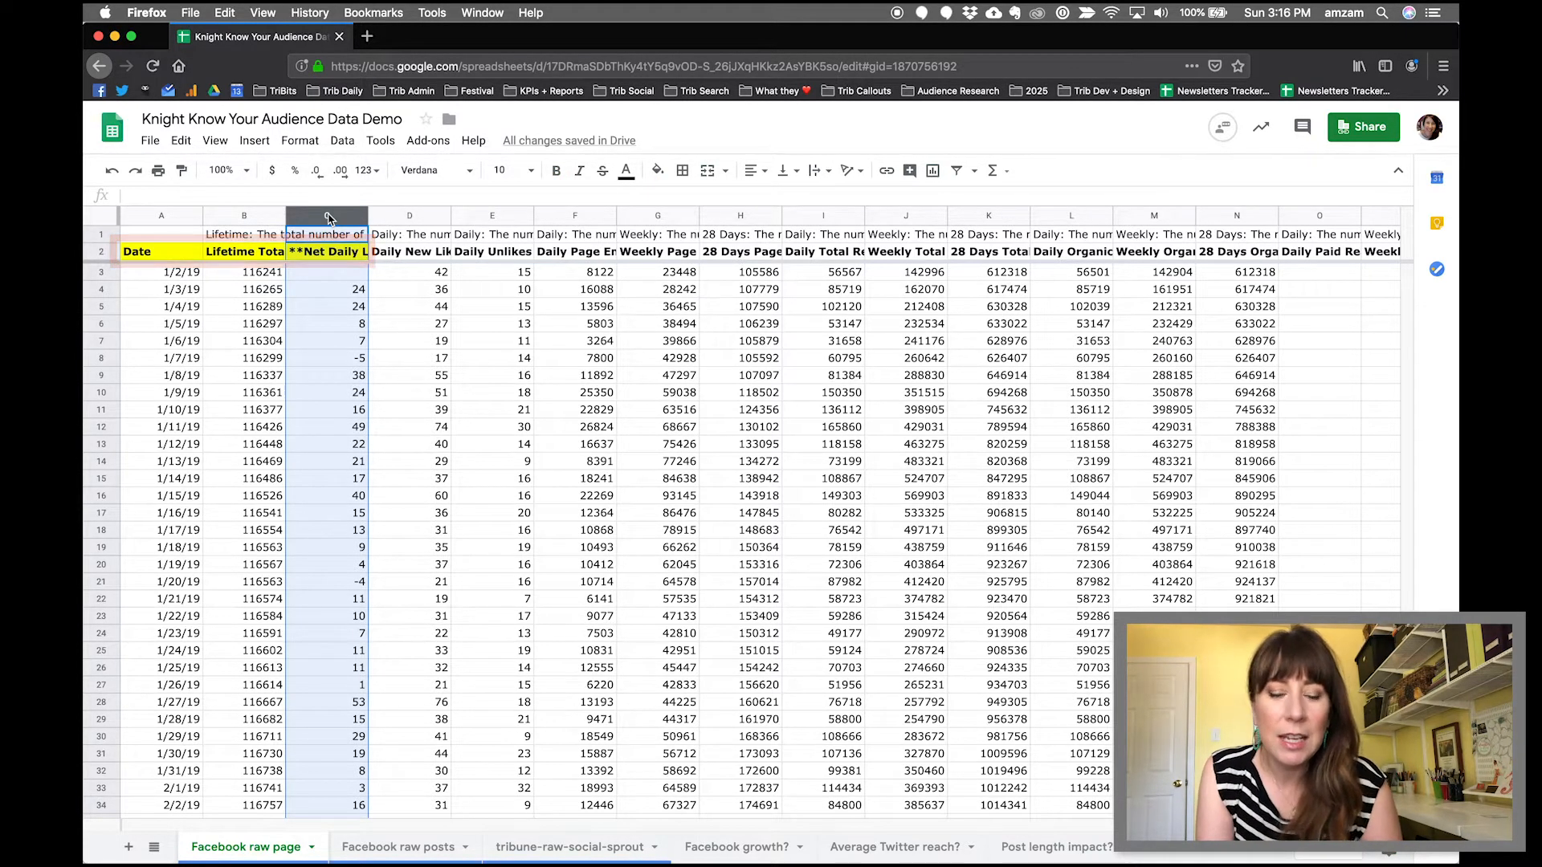
pyautogui.rightClick(329, 217)
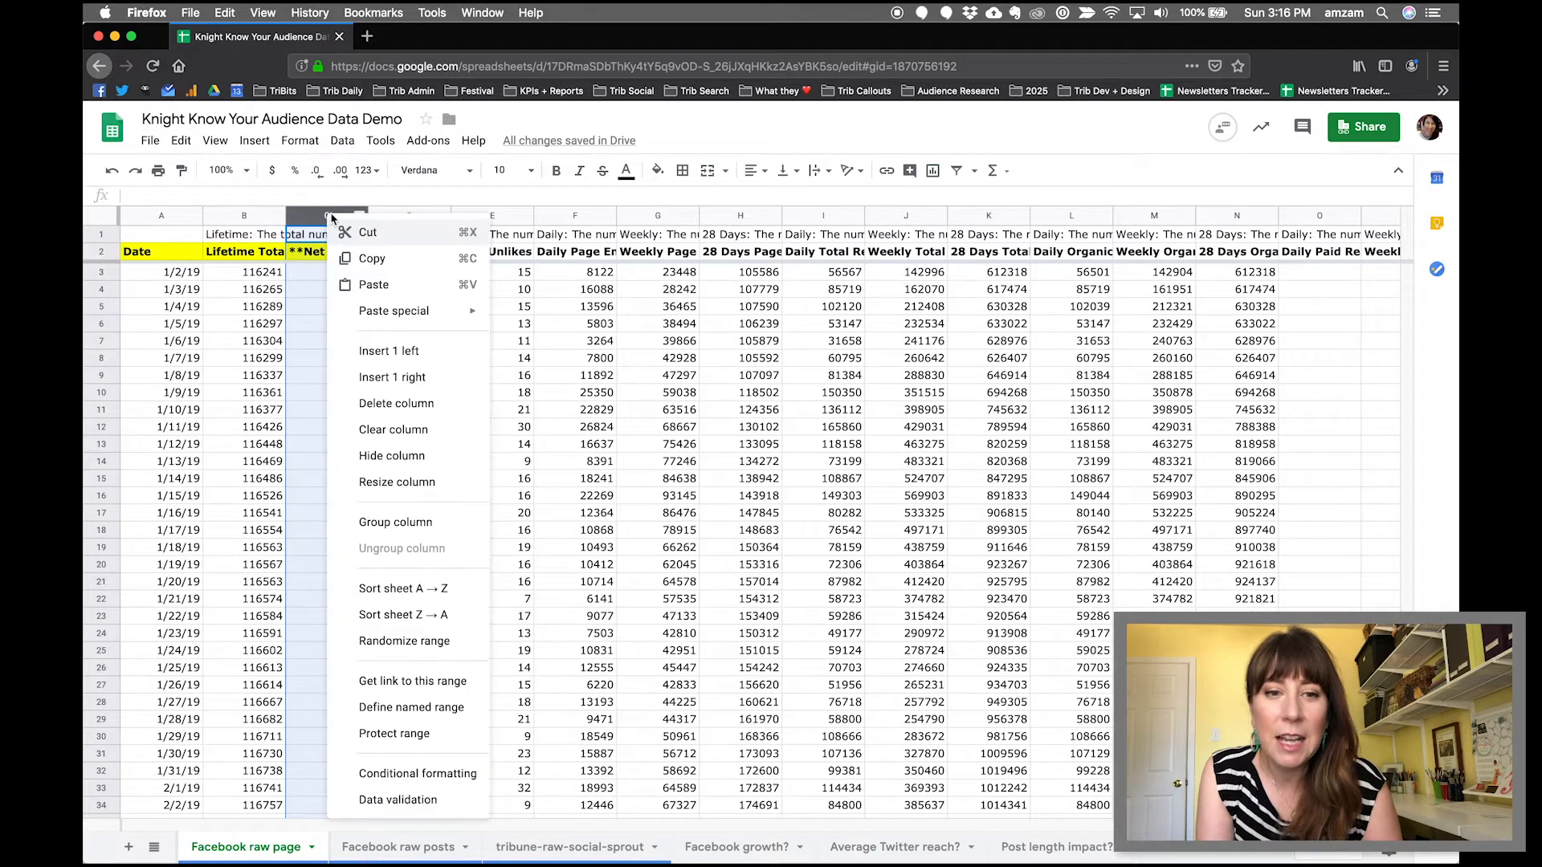
pyautogui.click(370, 355)
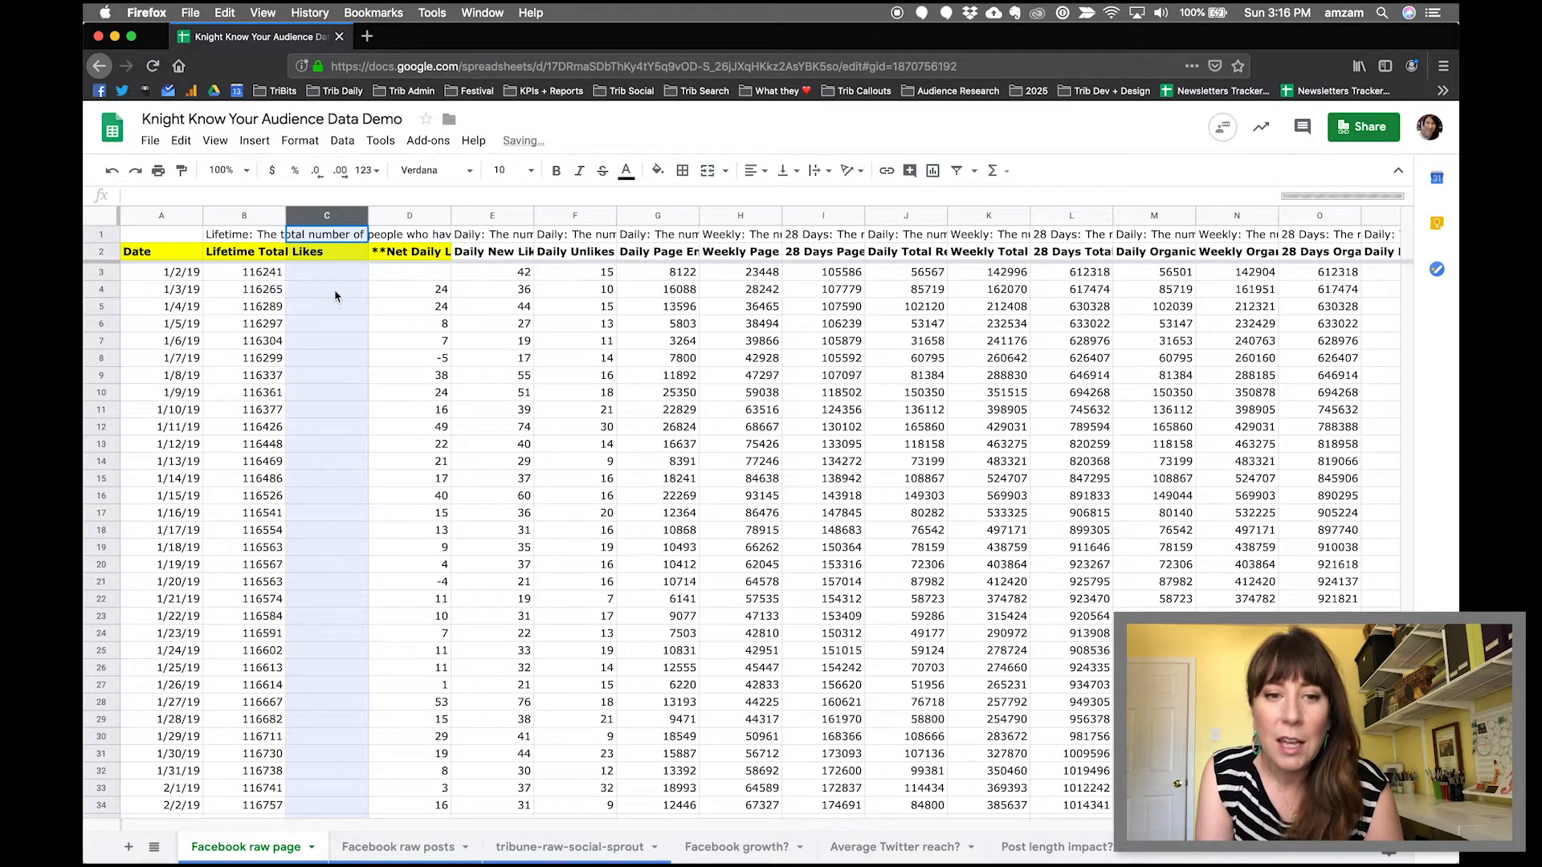
# - Enter the formula =B4-B3 in cell C4 of the blank column and fill it down through the remaining date rows
pyautogui.click(336, 297)
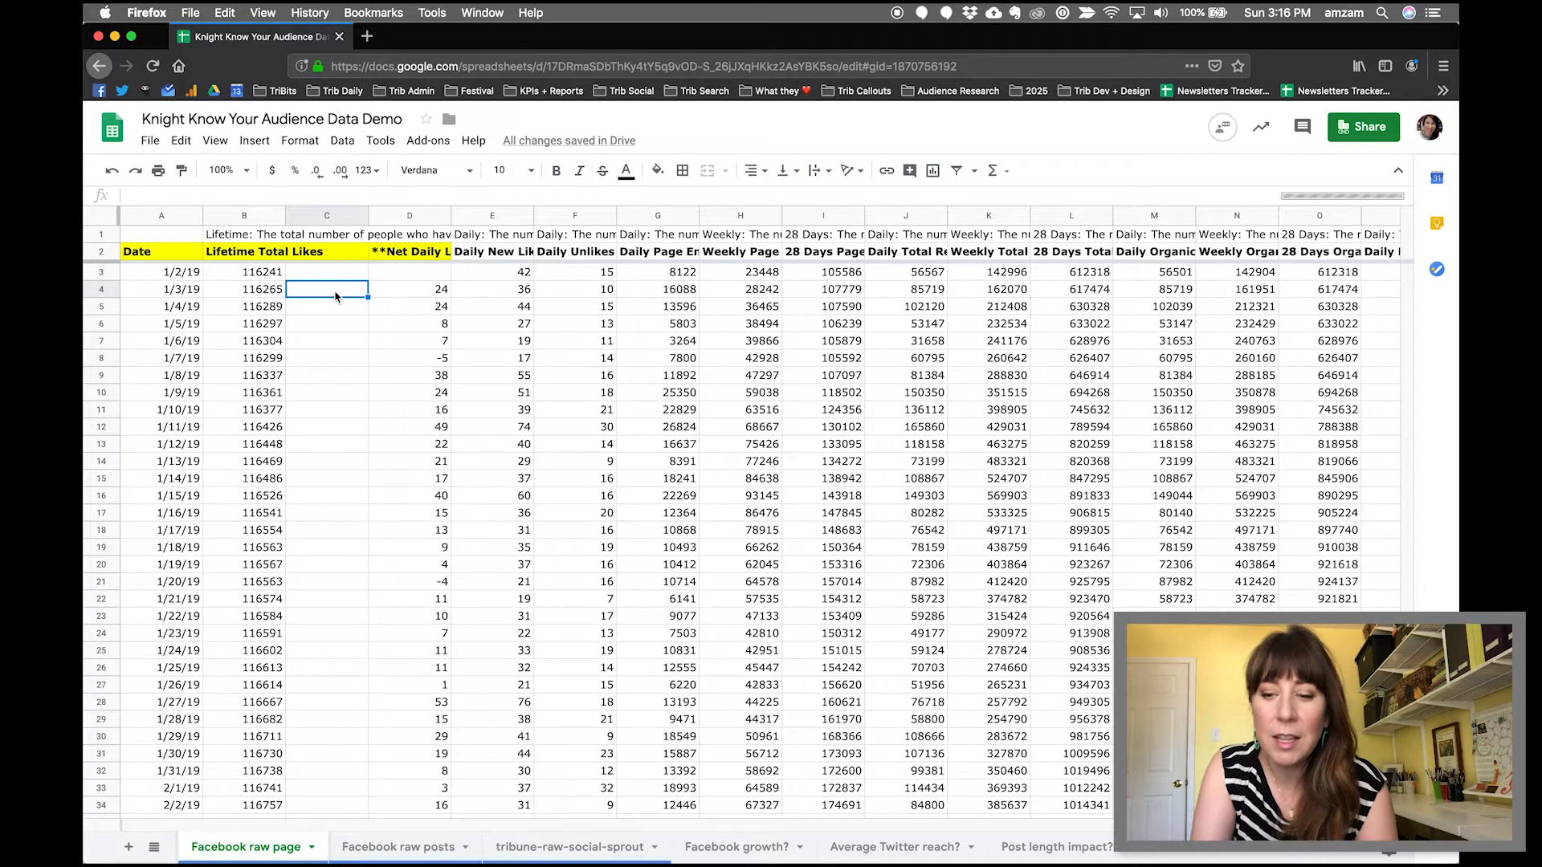
pyautogui.write('=')
pyautogui.click(265, 290)
pyautogui.write('-')
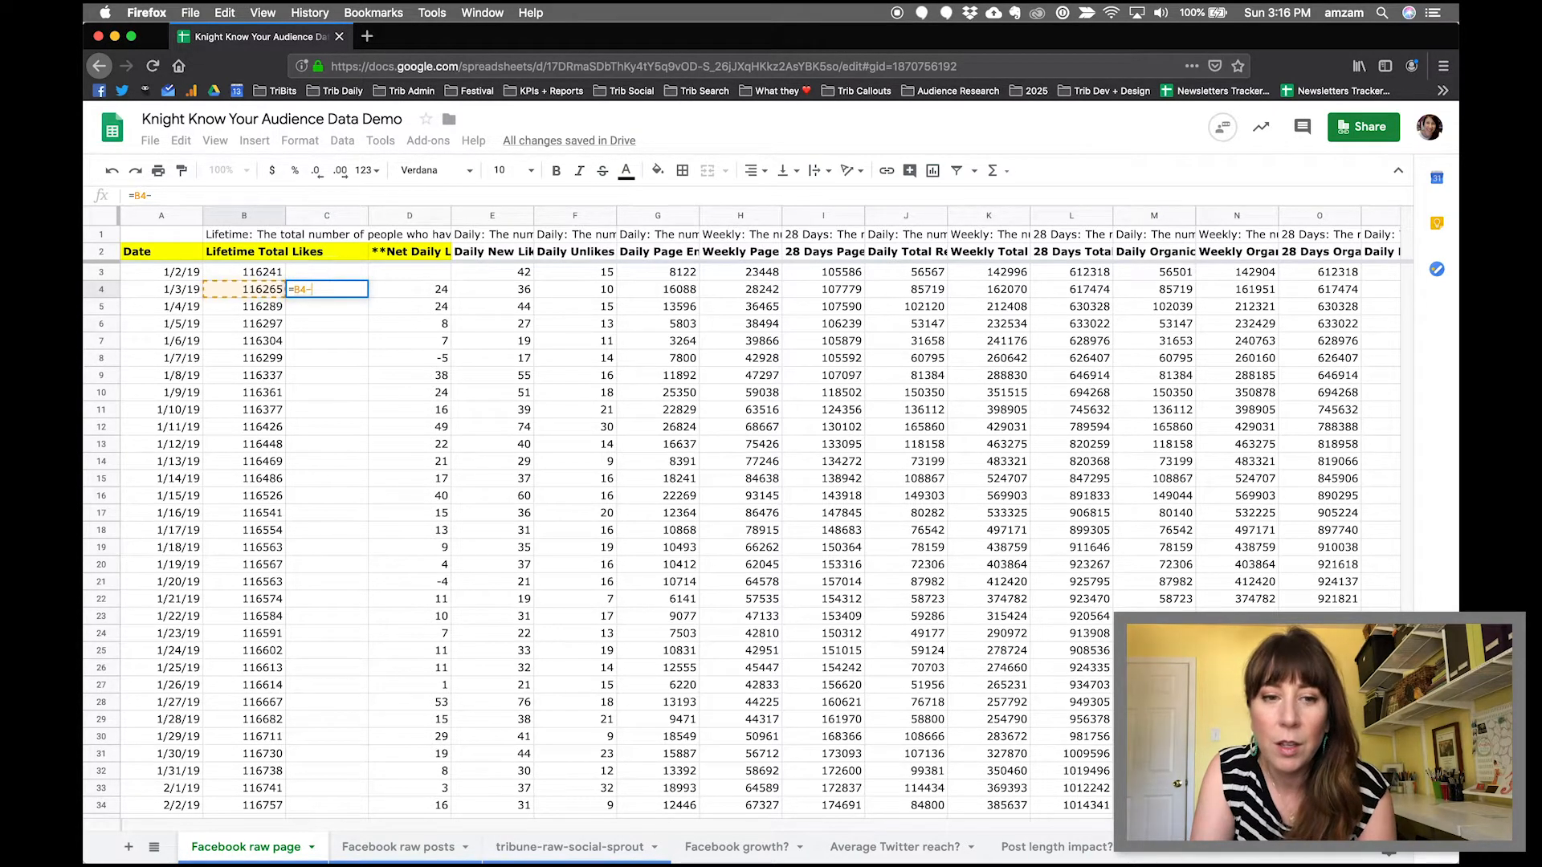
pyautogui.click(267, 273)
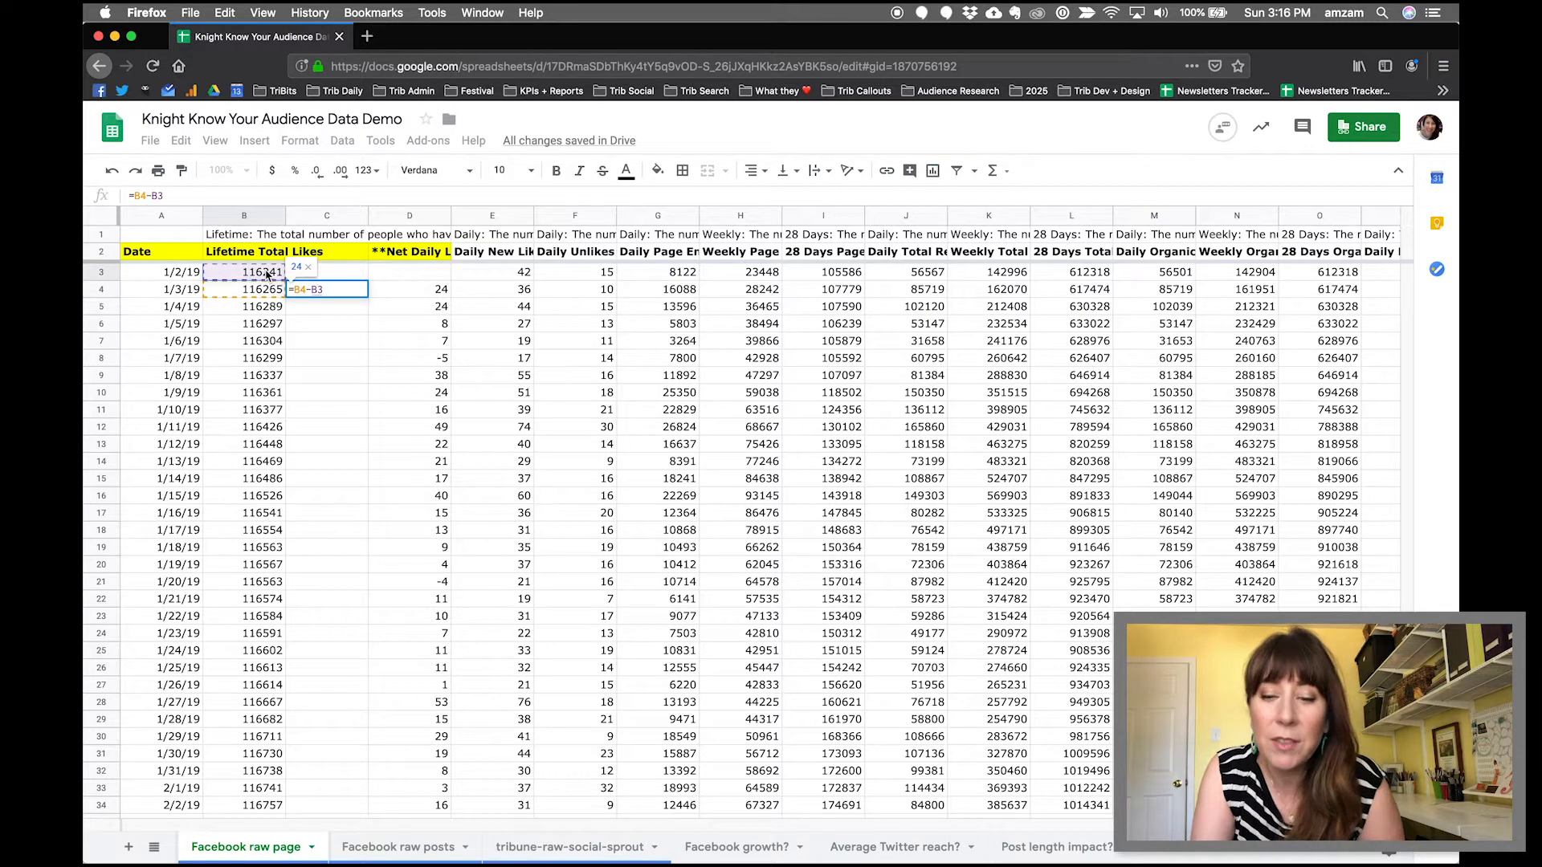
pyautogui.press('Return')
pyautogui.click(341, 294)
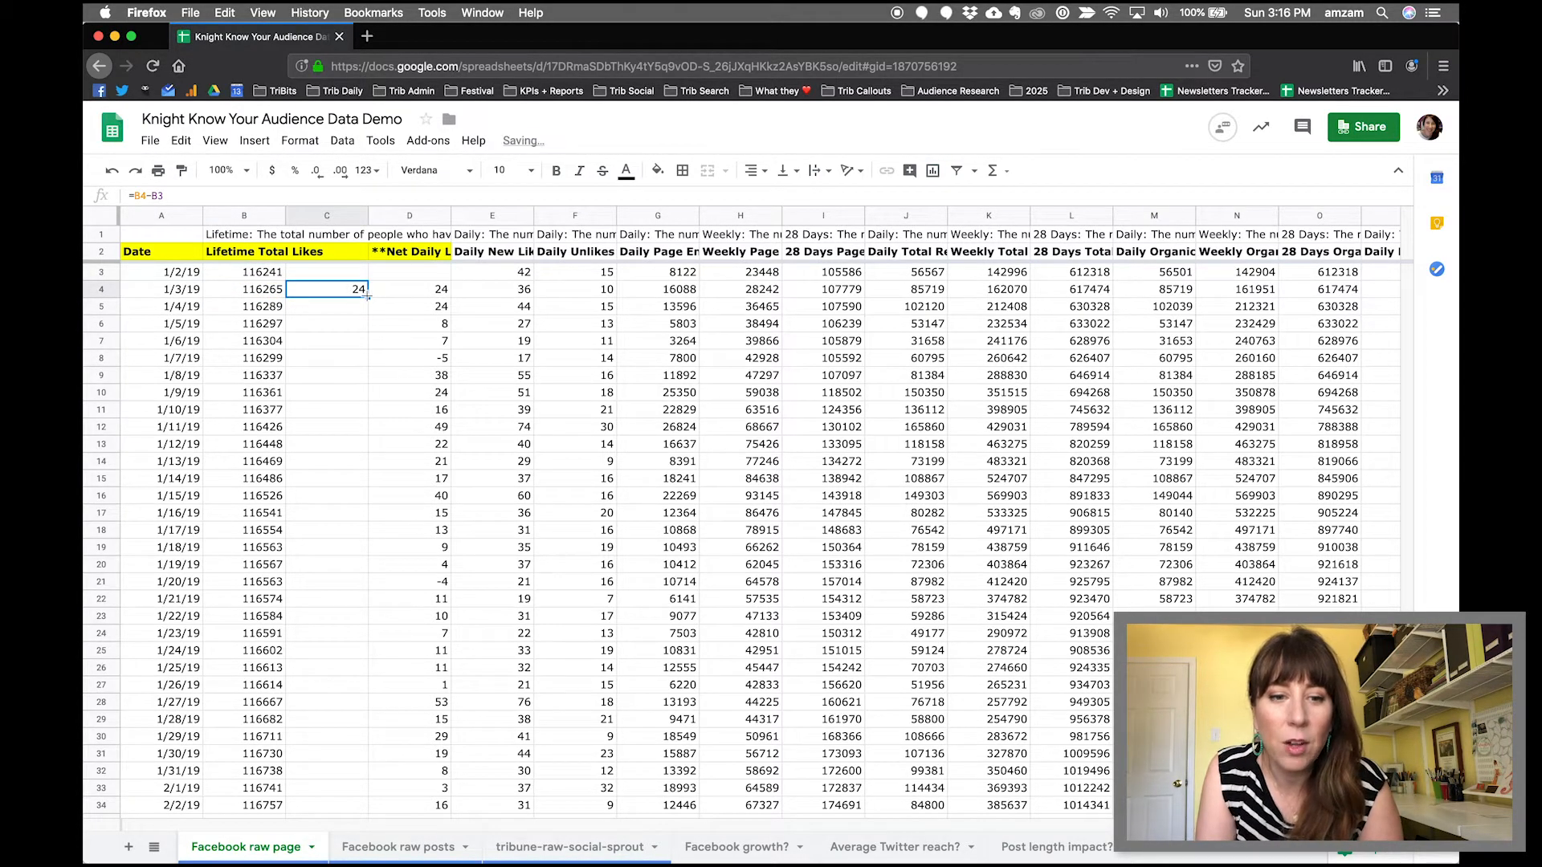
pyautogui.doubleClick(367, 296)
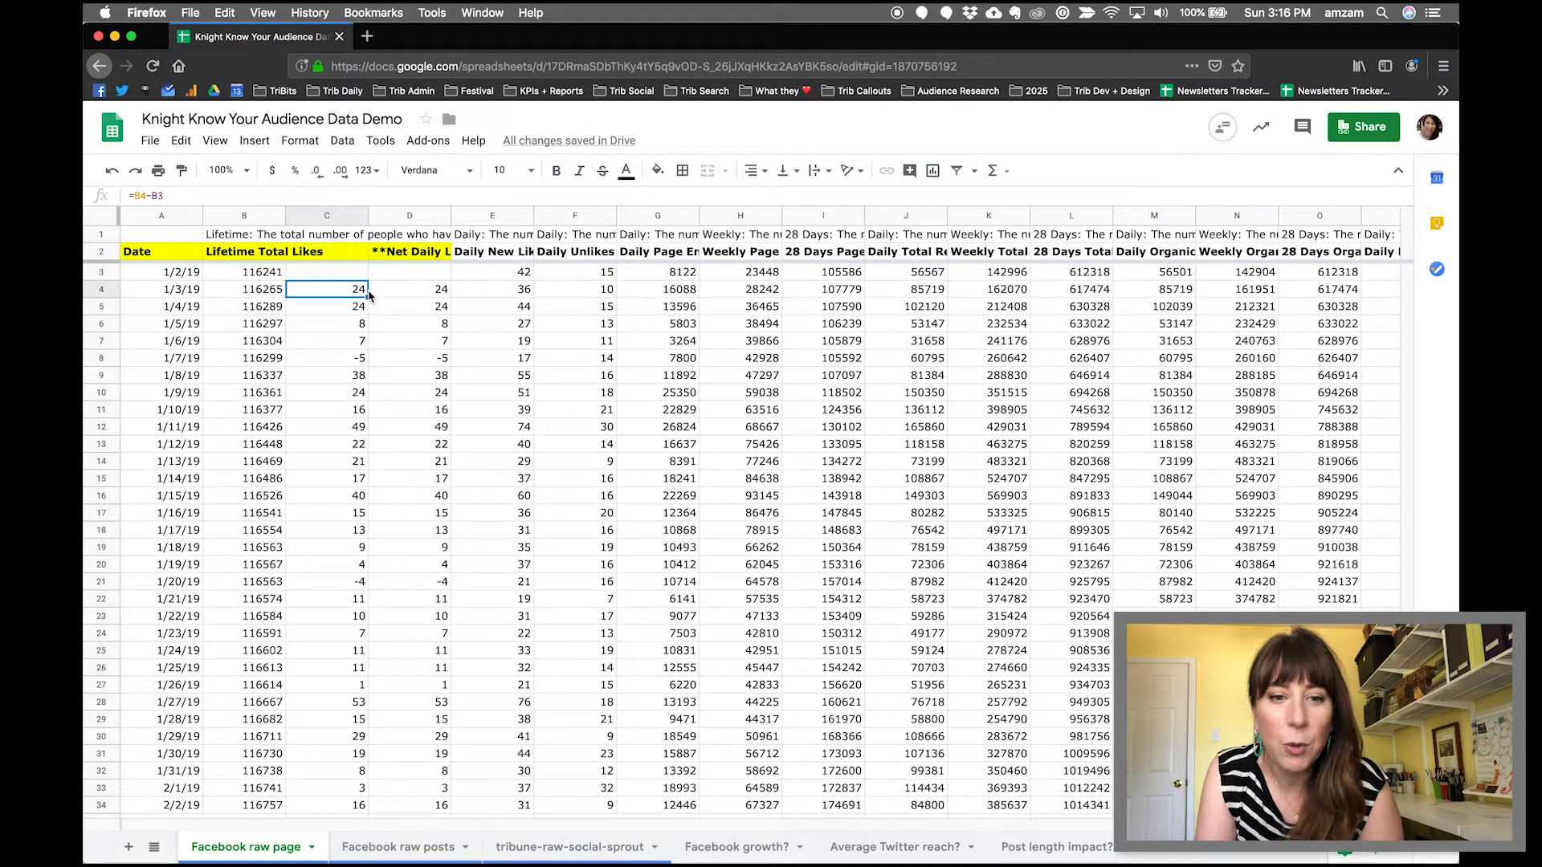
# - Delete the extra column C containing the demonstration formulas
pyautogui.click(338, 217)
pyautogui.rightClick(338, 217)
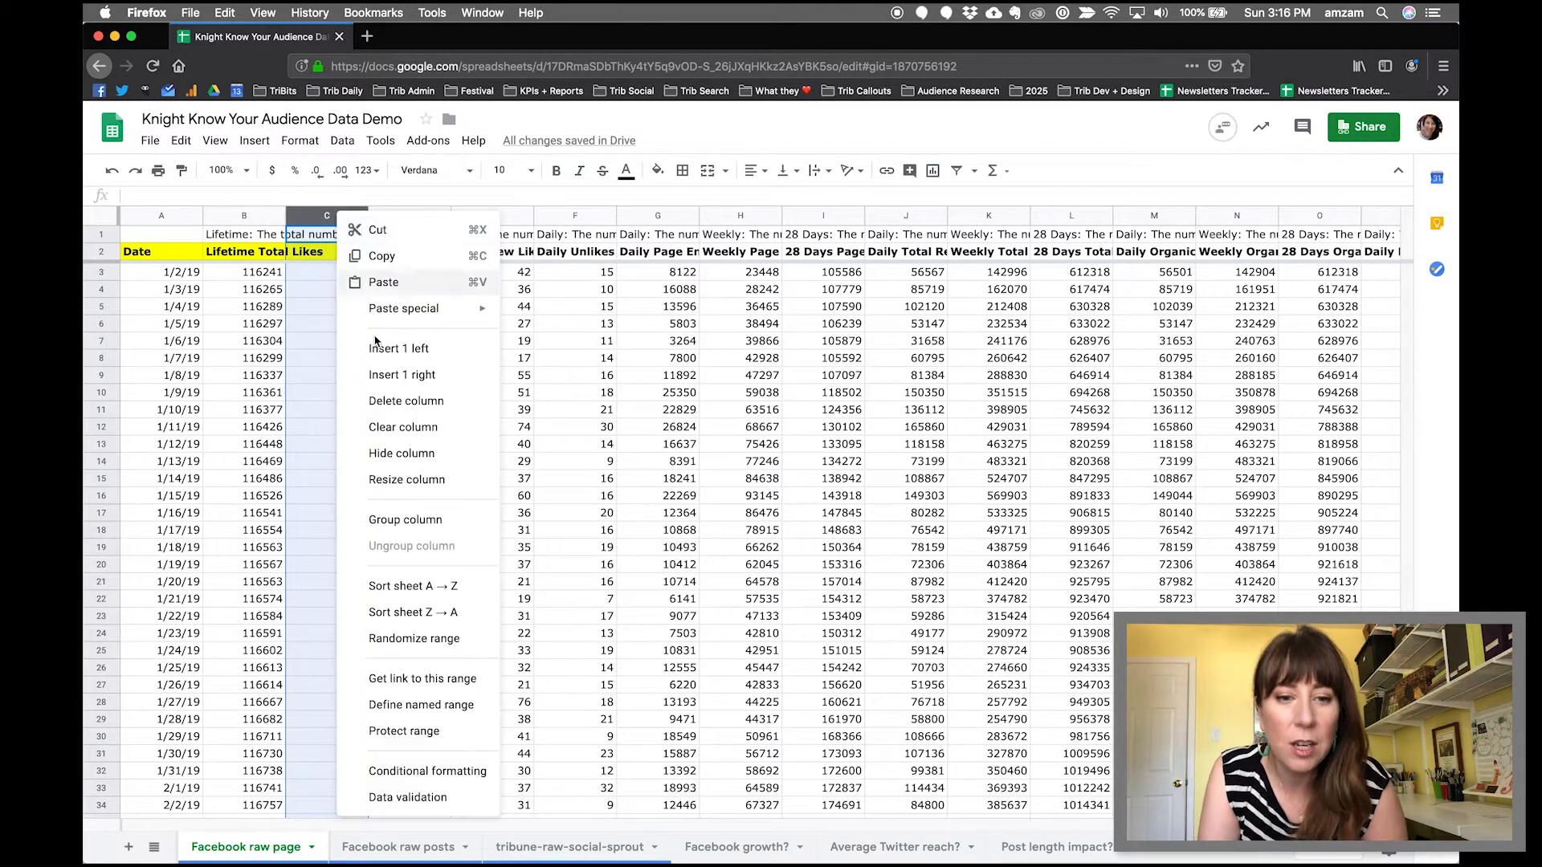
pyautogui.click(394, 404)
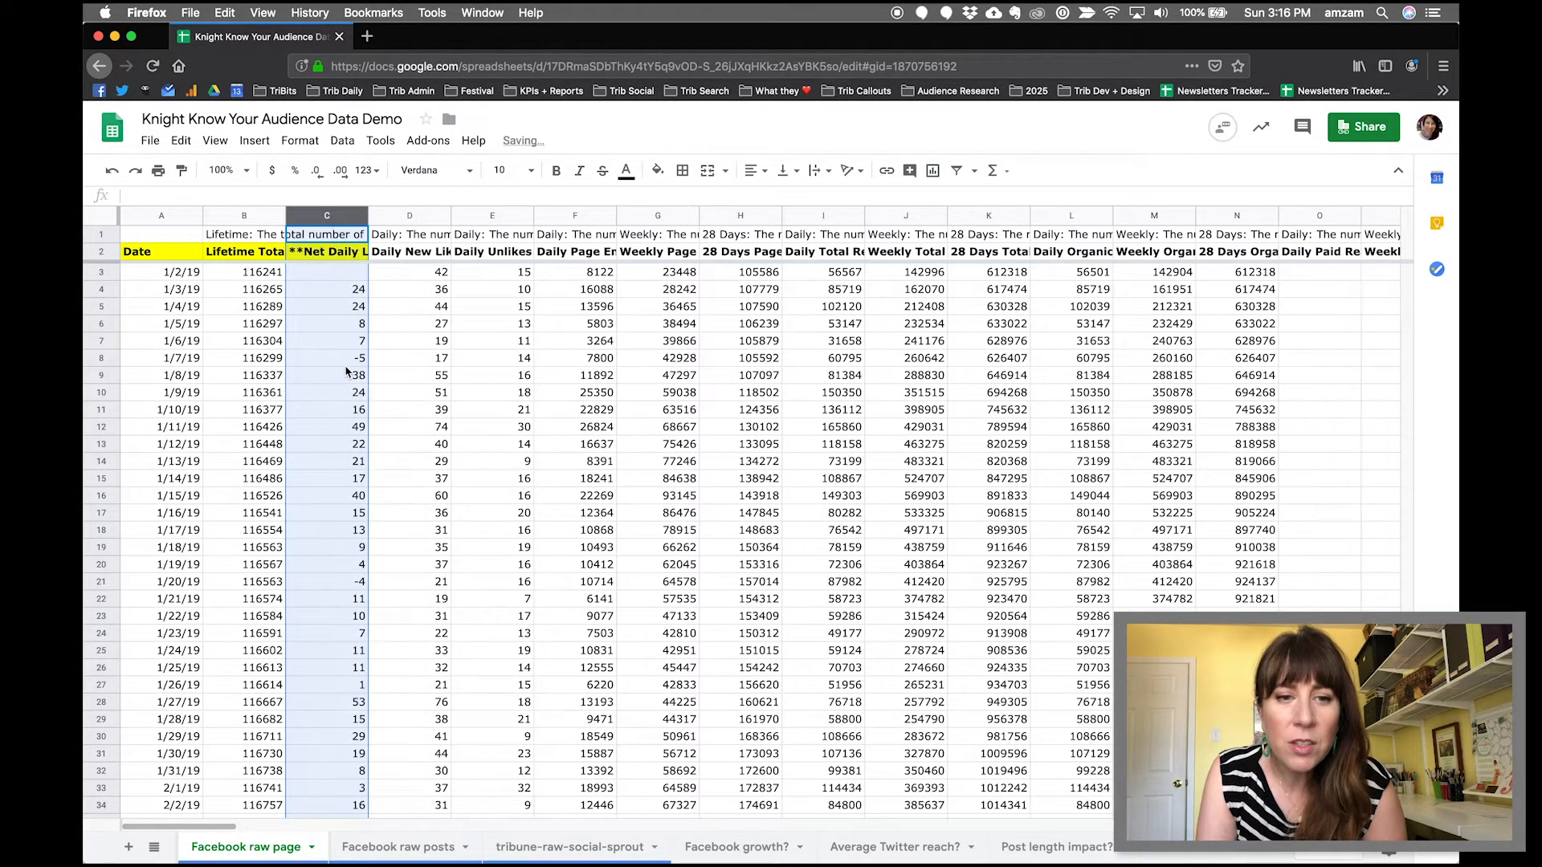
# - Create a pivot table from range A1:N181 of Facebook raw page, placed in the existing Facebook growth? sheet at cell A1
pyautogui.click(178, 242)
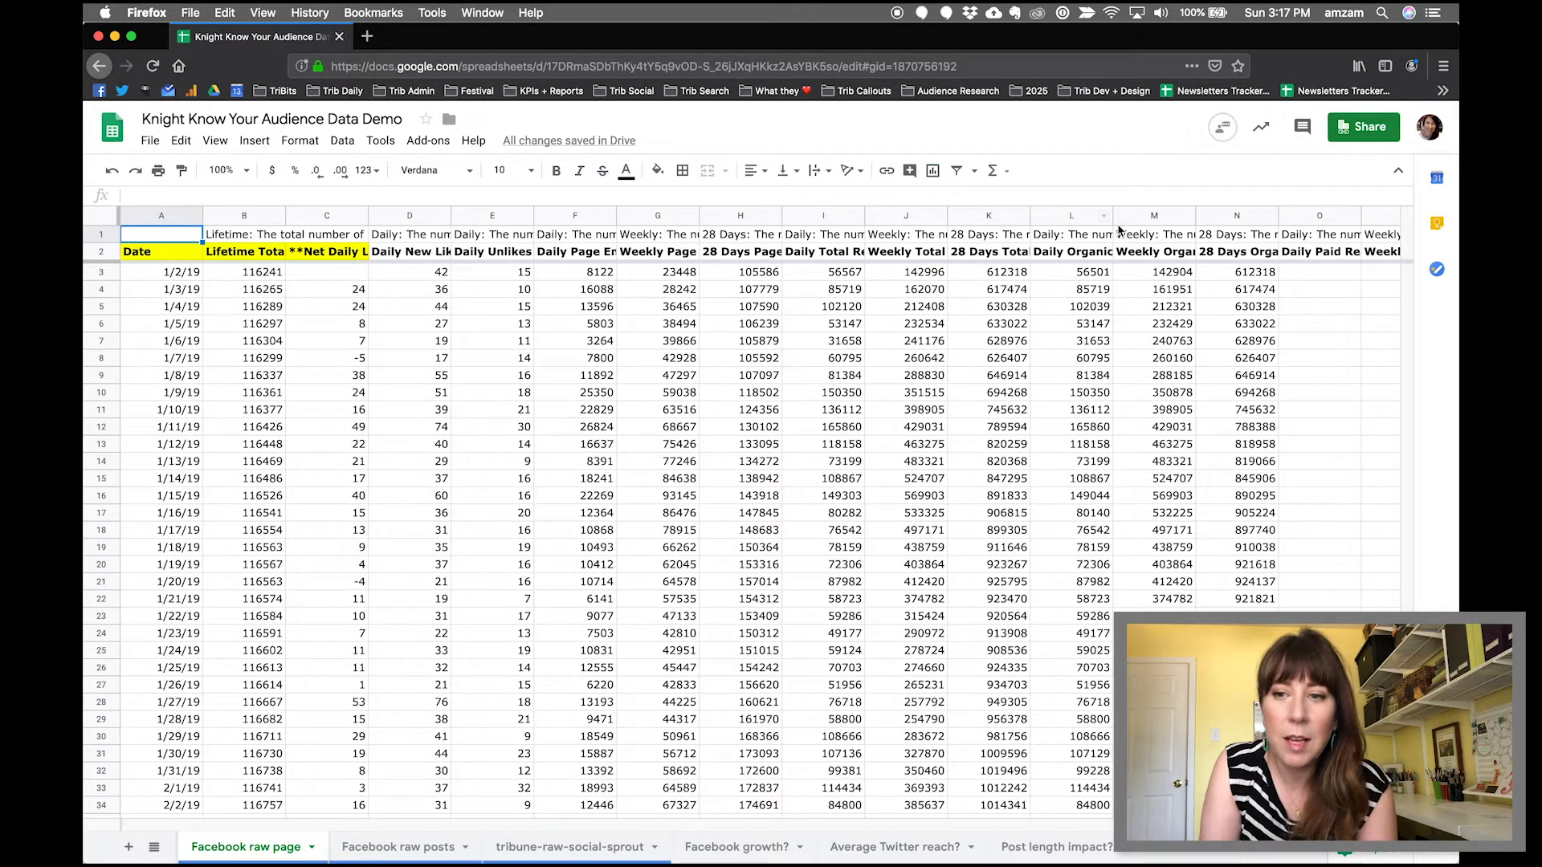
pyautogui.keyDown('shift'); pyautogui.click(1243, 250); pyautogui.keyUp('shift')
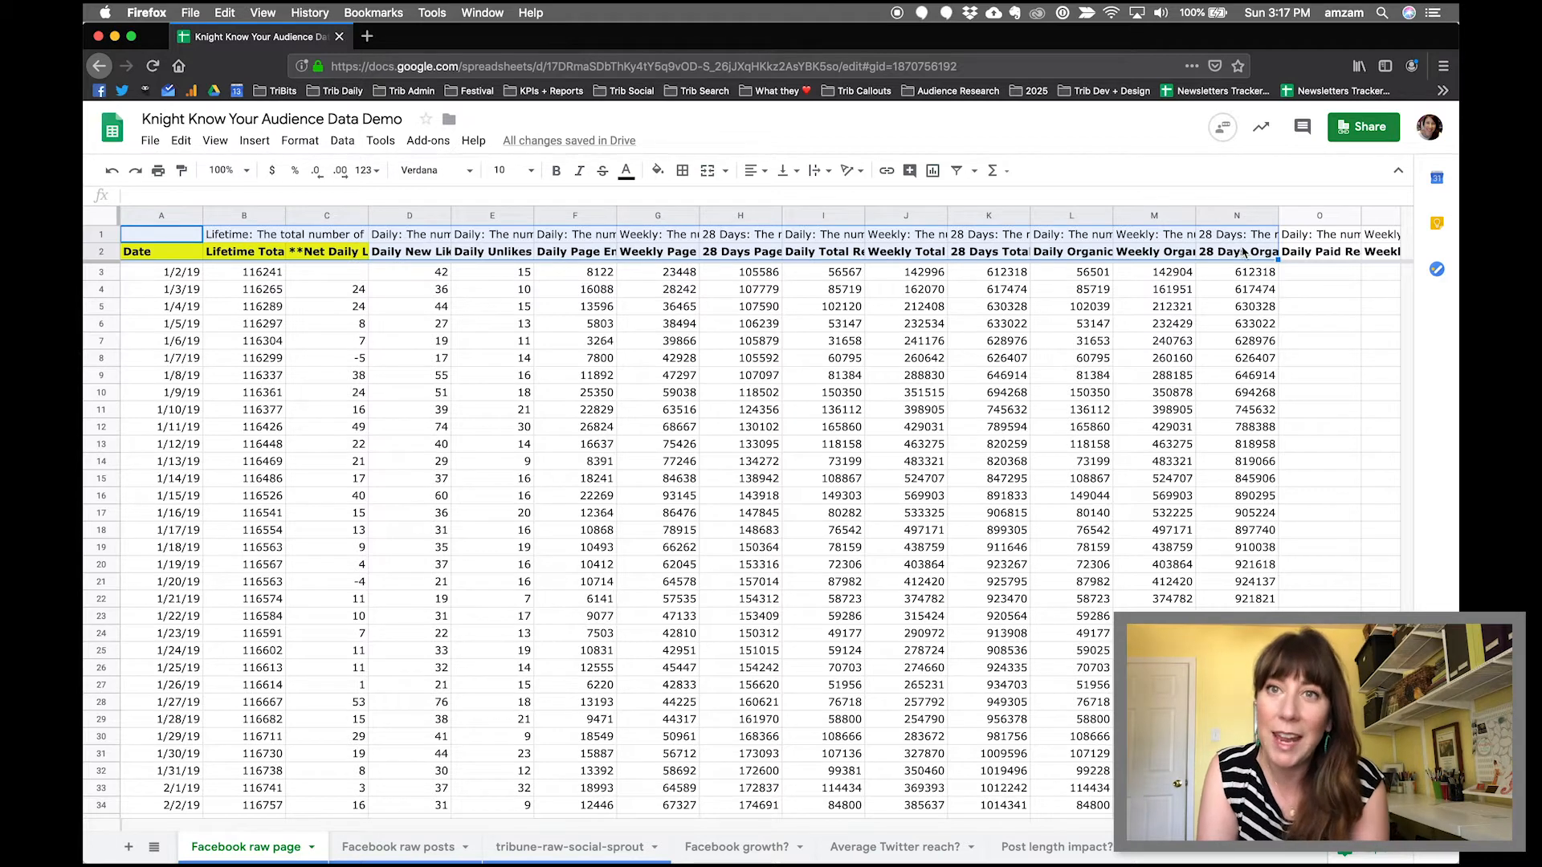
pyautogui.hotkey('ctrl', 'shift', 'Down')
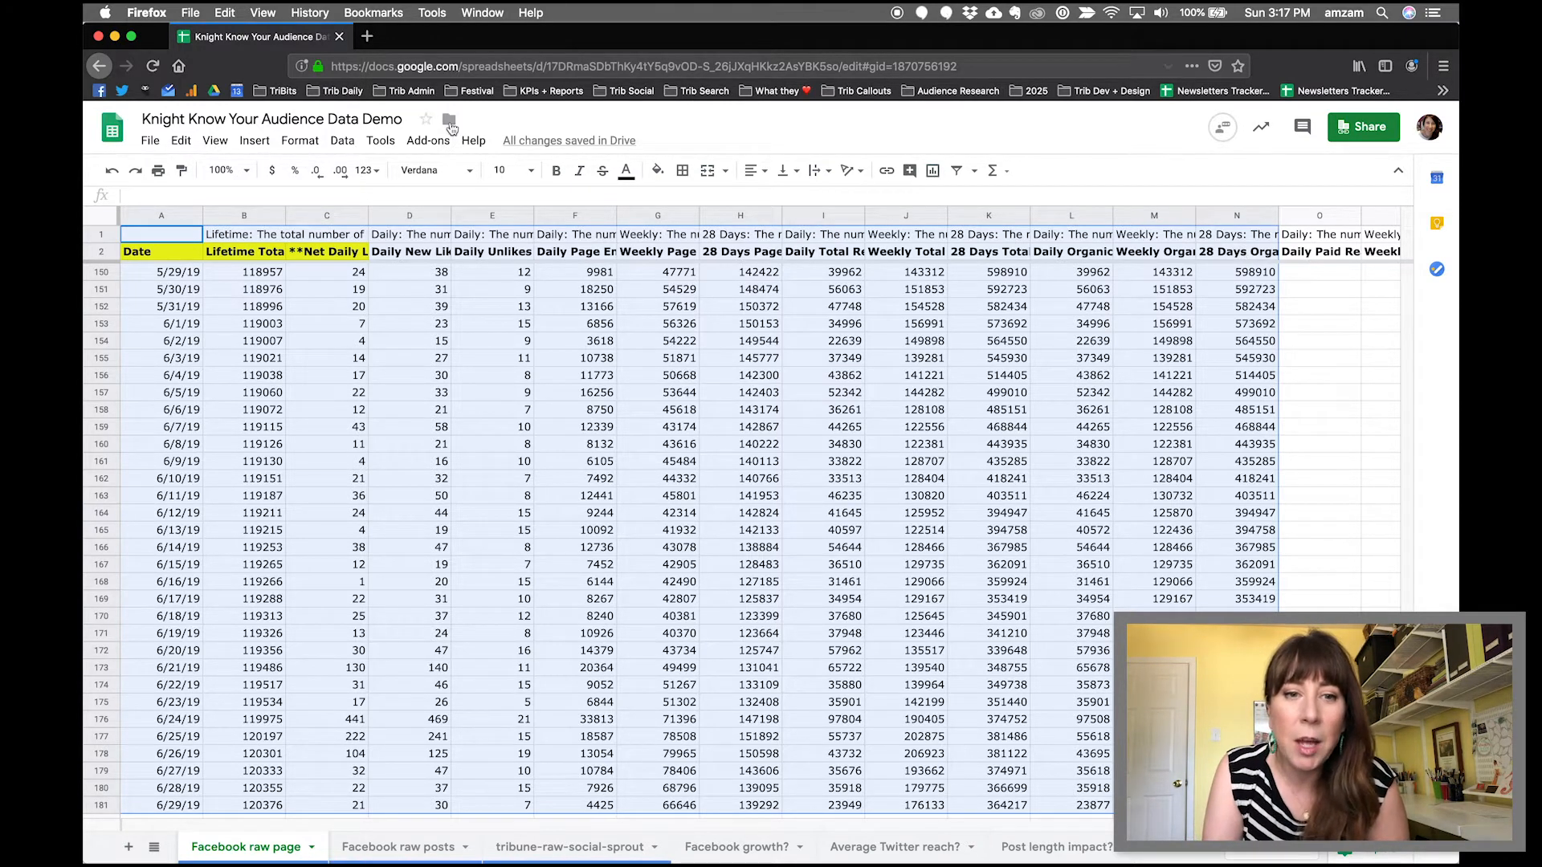
pyautogui.click(342, 141)
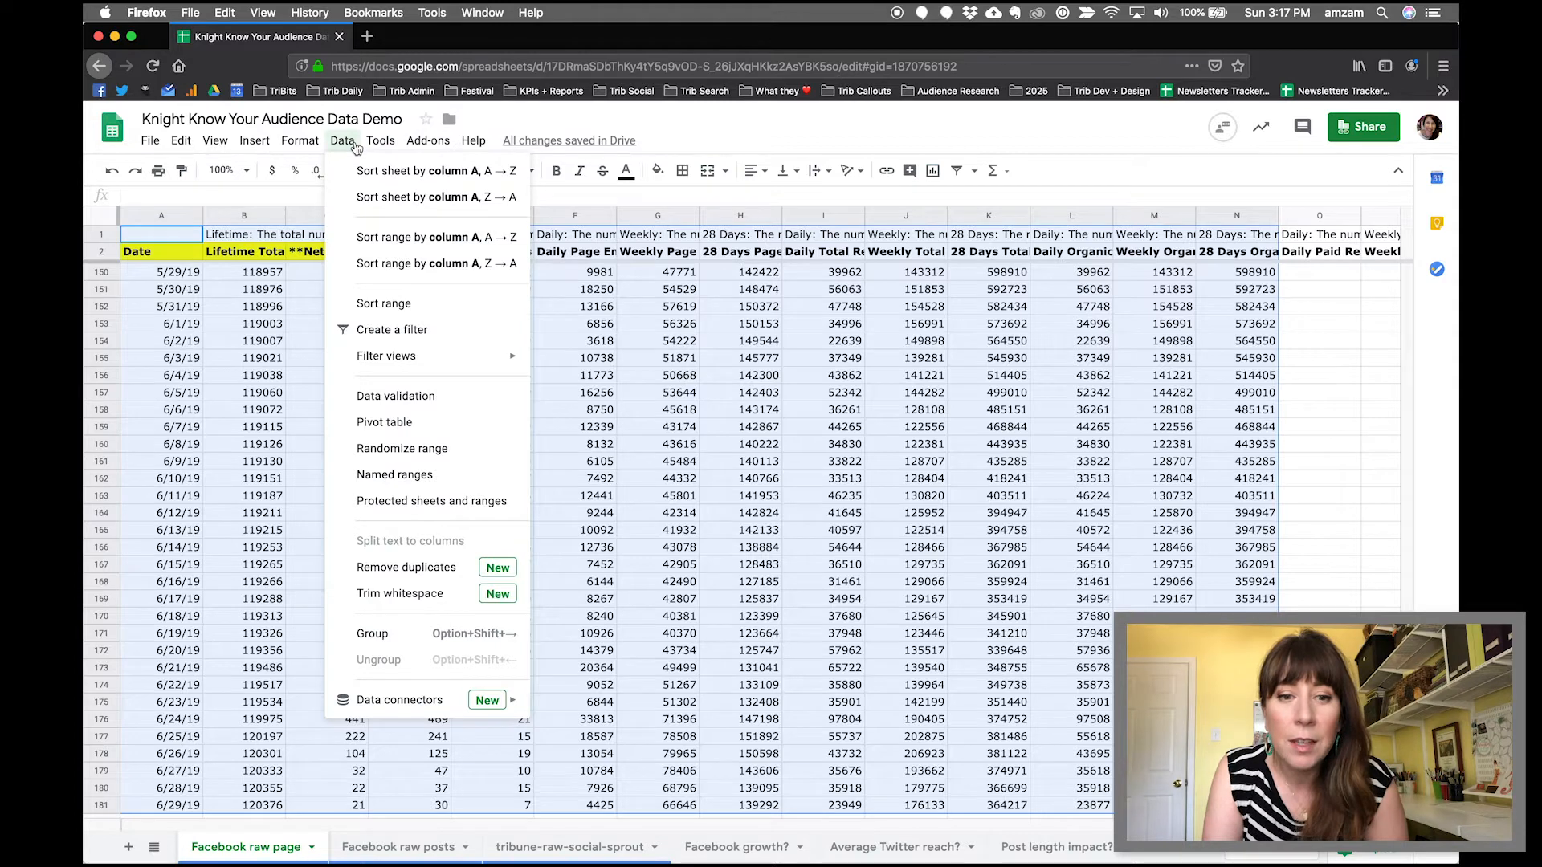
pyautogui.click(371, 428)
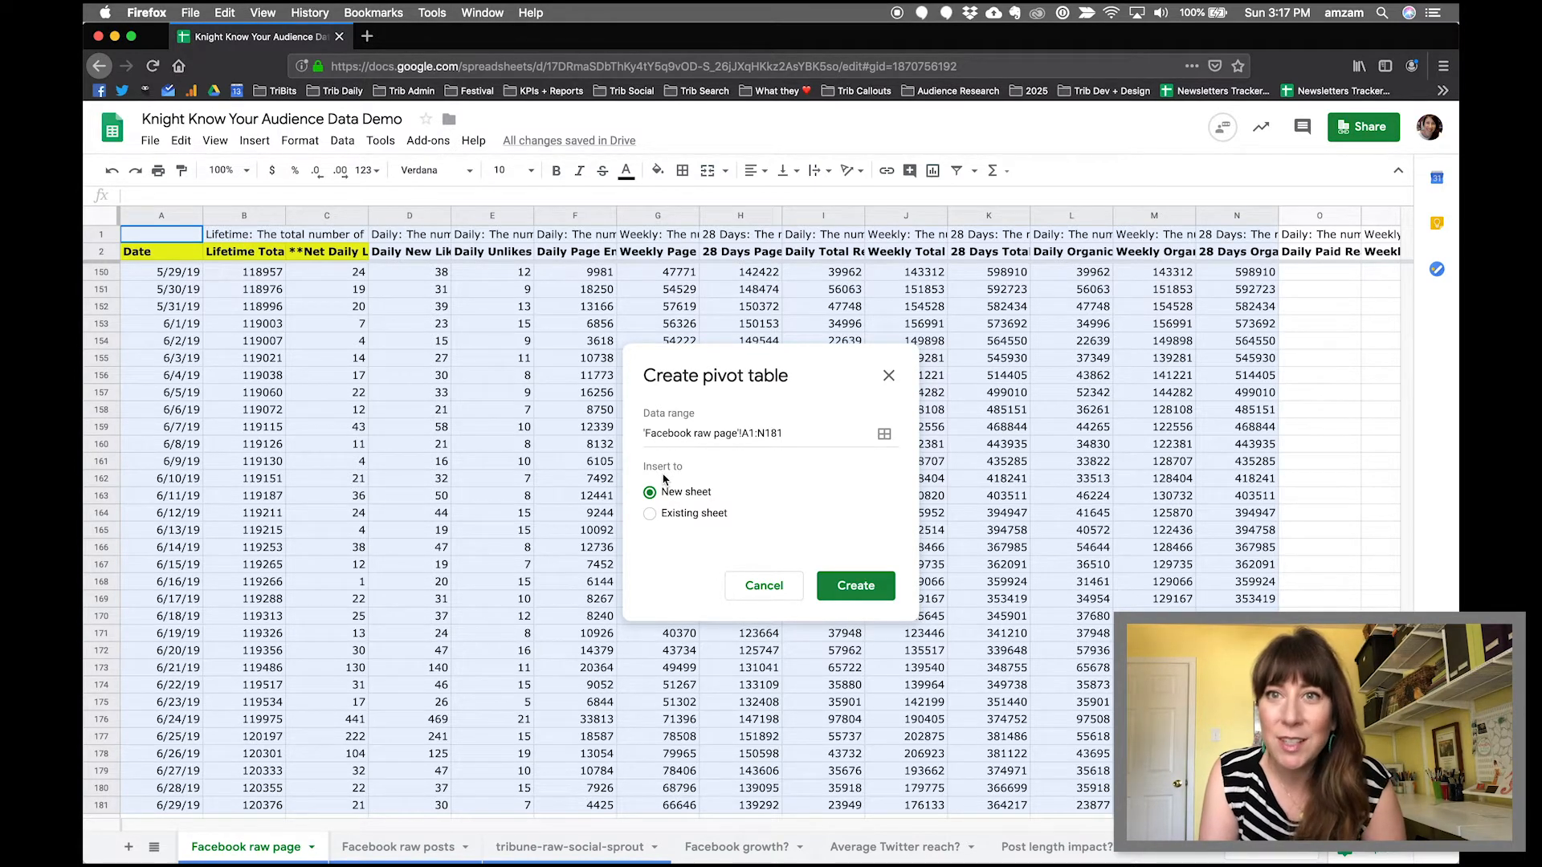
pyautogui.click(670, 515)
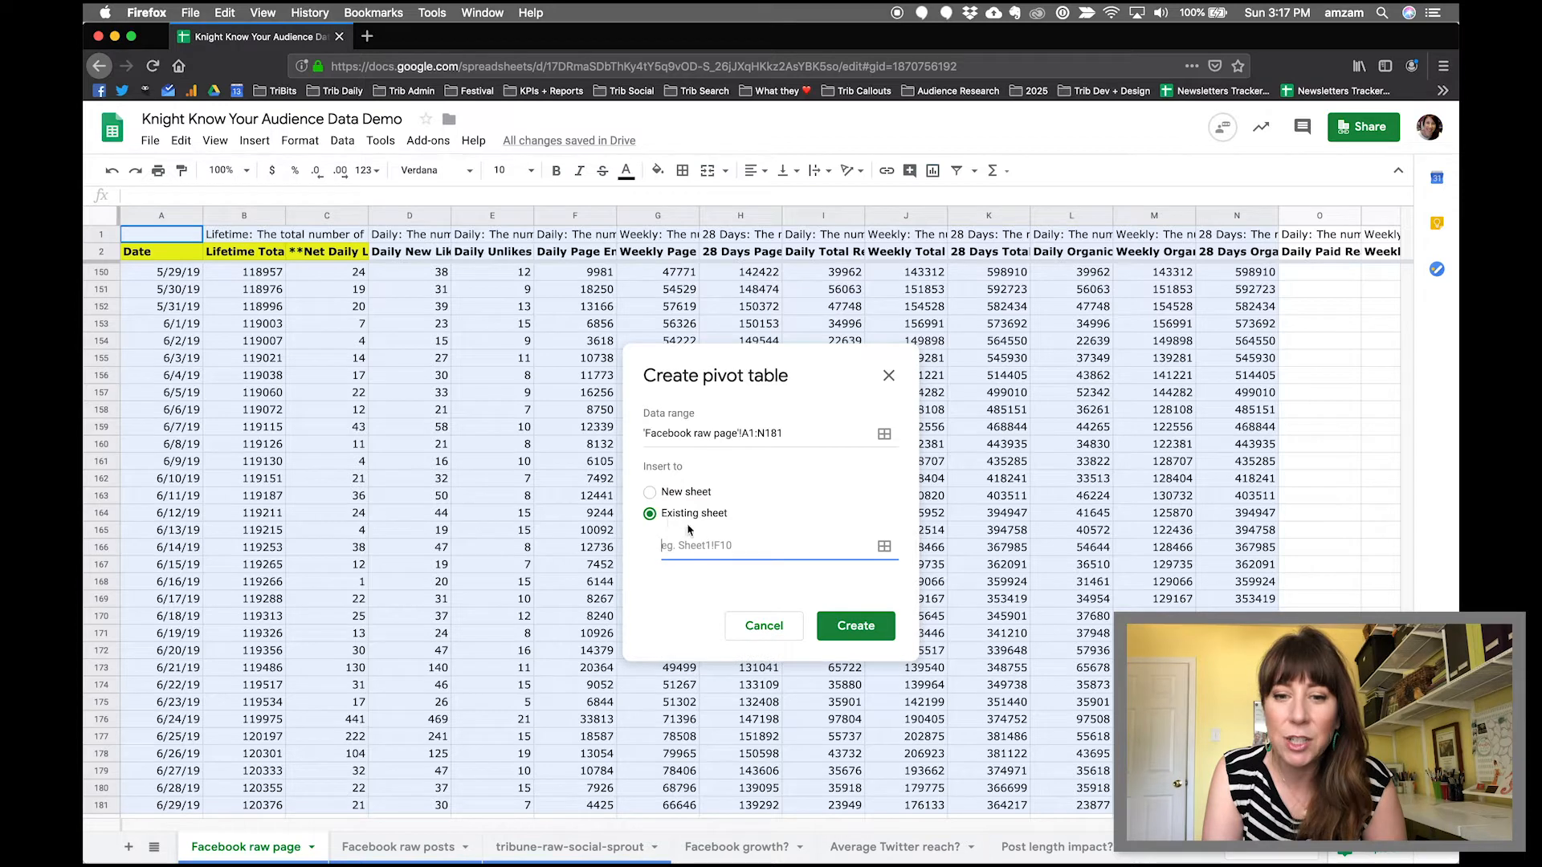
pyautogui.click(885, 546)
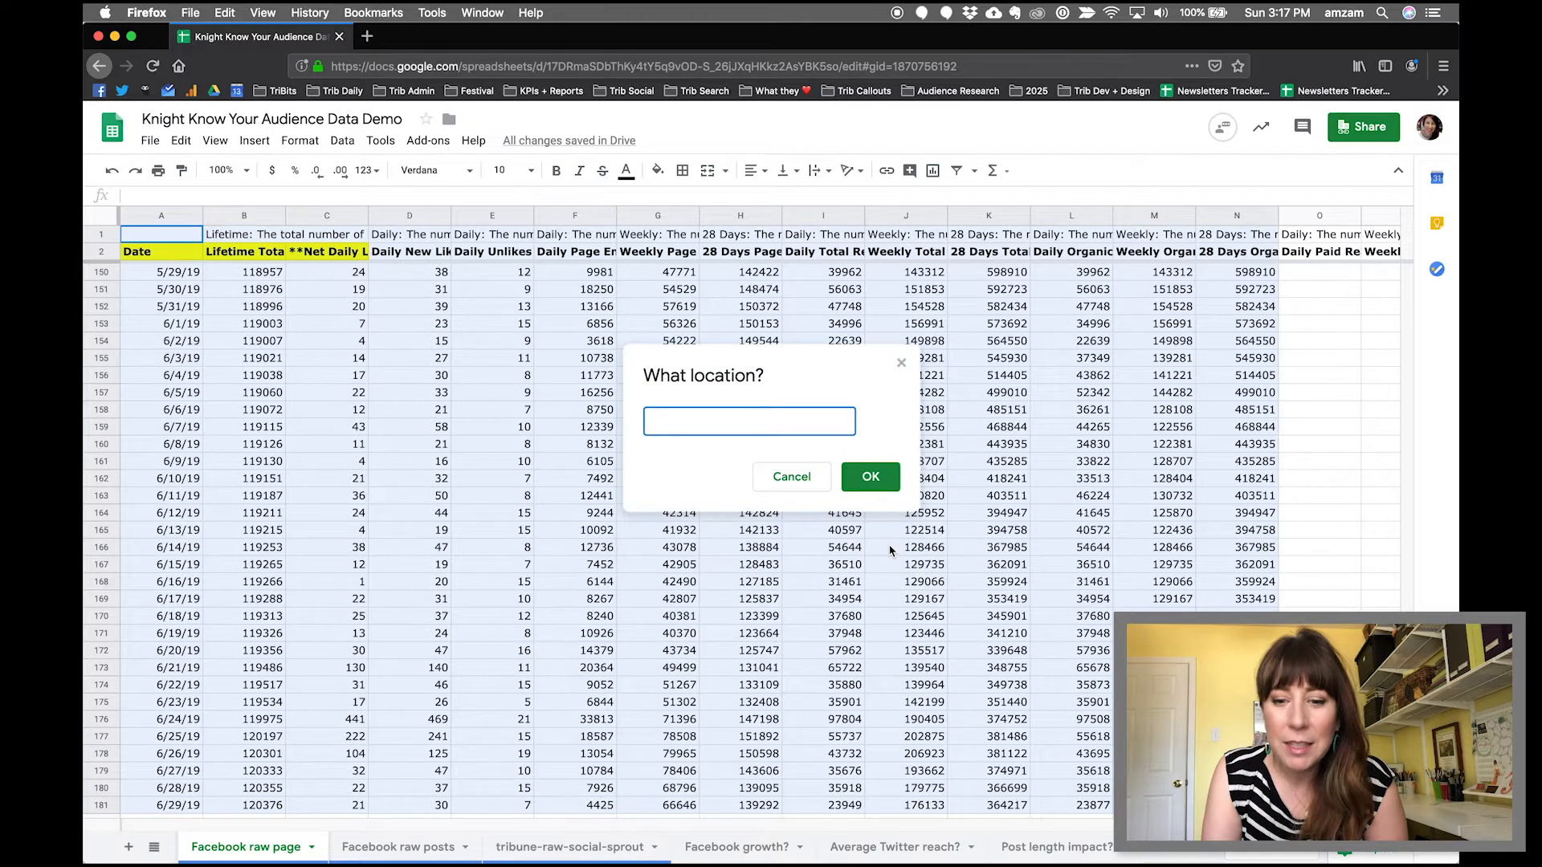
pyautogui.click(755, 849)
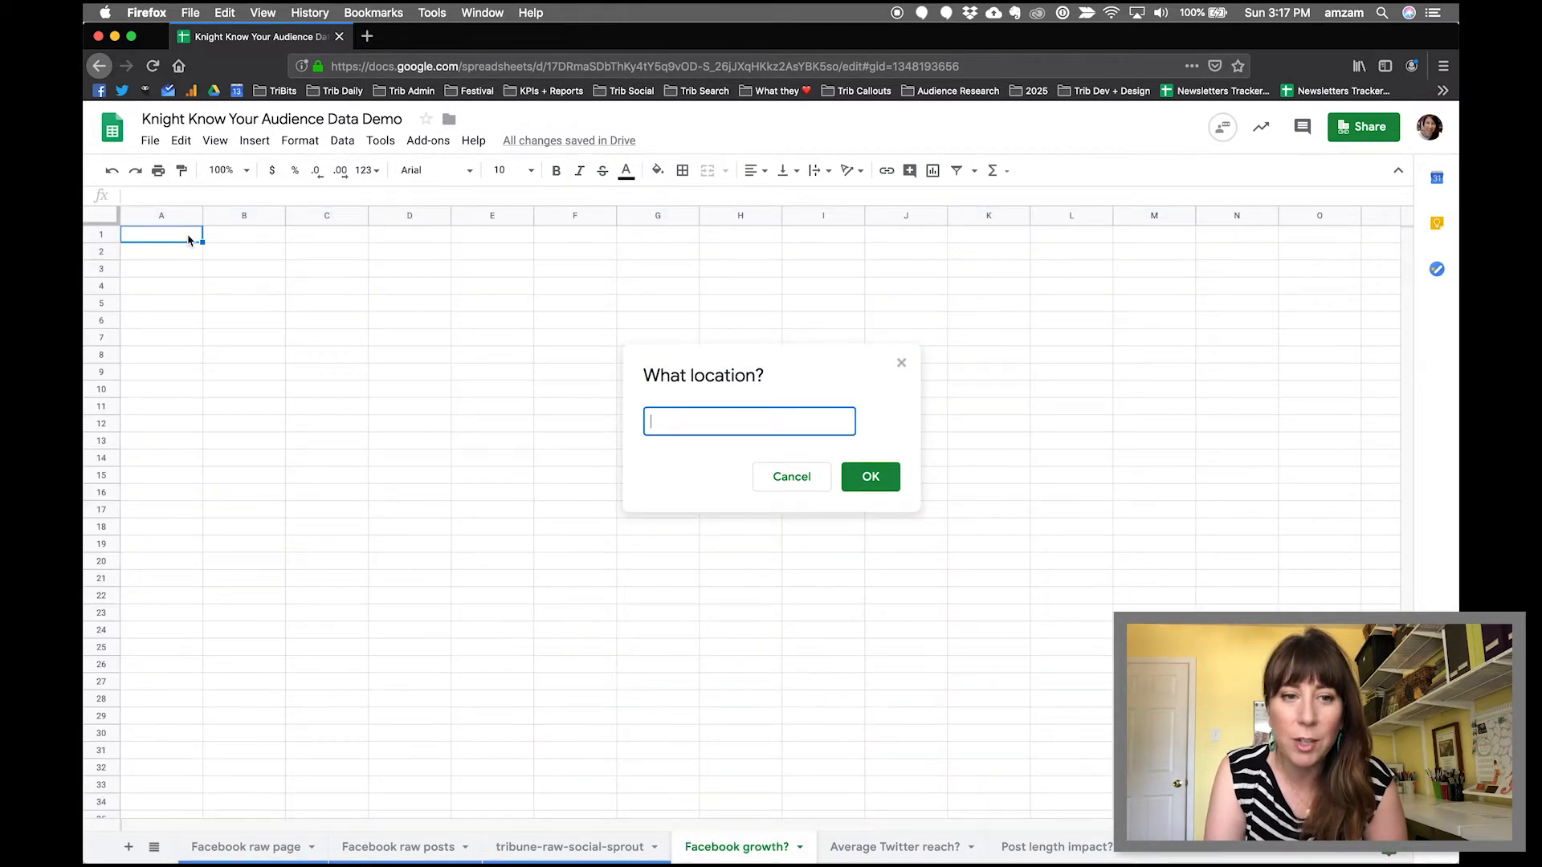
pyautogui.click(189, 240)
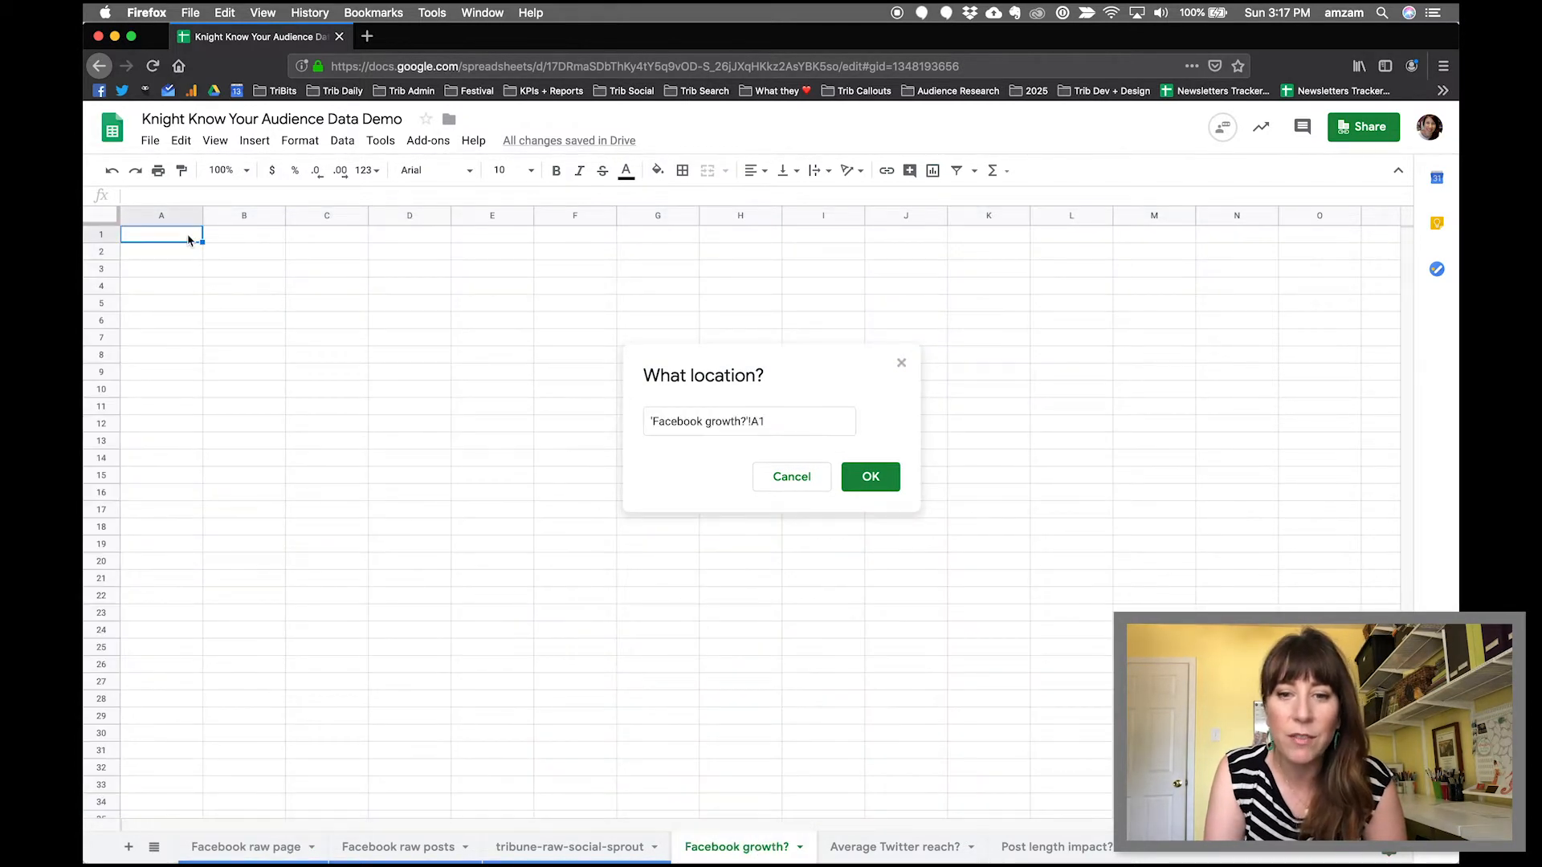
pyautogui.click(868, 480)
pyautogui.click(858, 609)
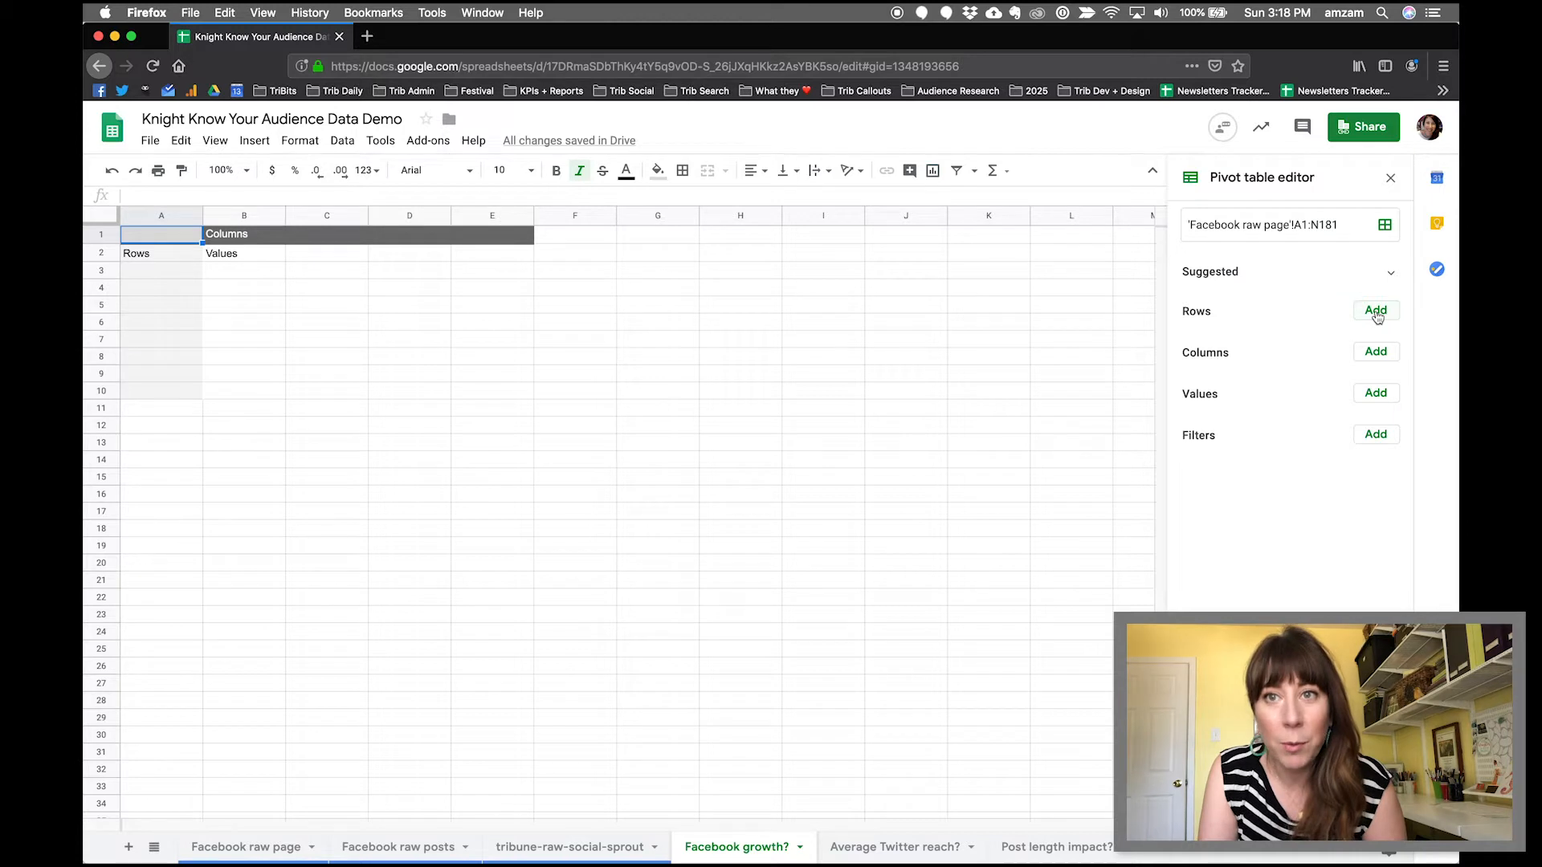
# - Check the fields offered for the pivot table's rows, its source range and the header rows of the Facebook raw page sheet
pyautogui.click(1375, 311)
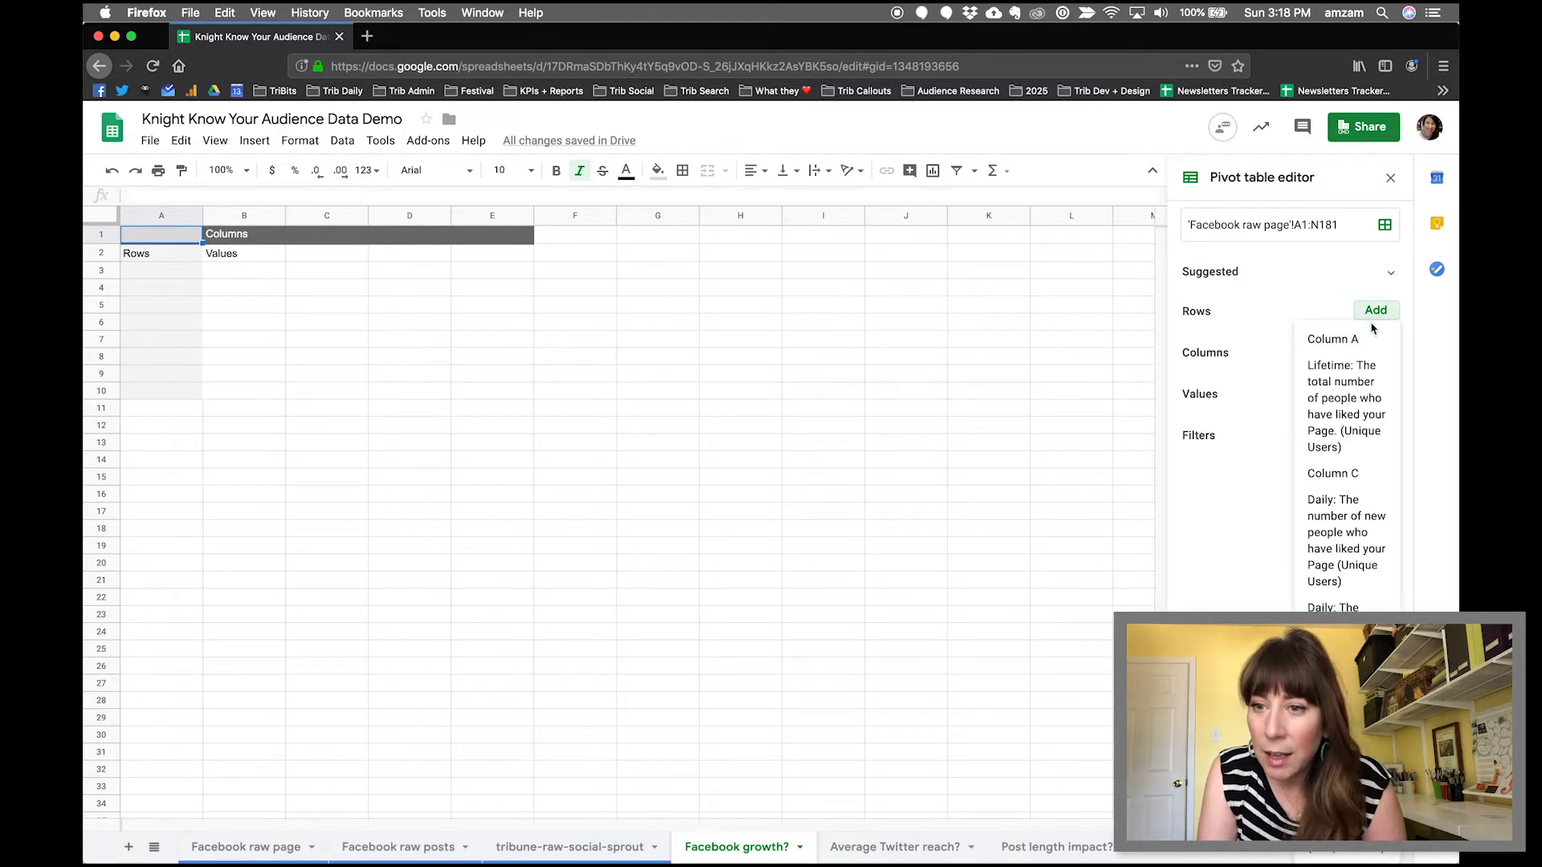
pyautogui.click(1375, 316)
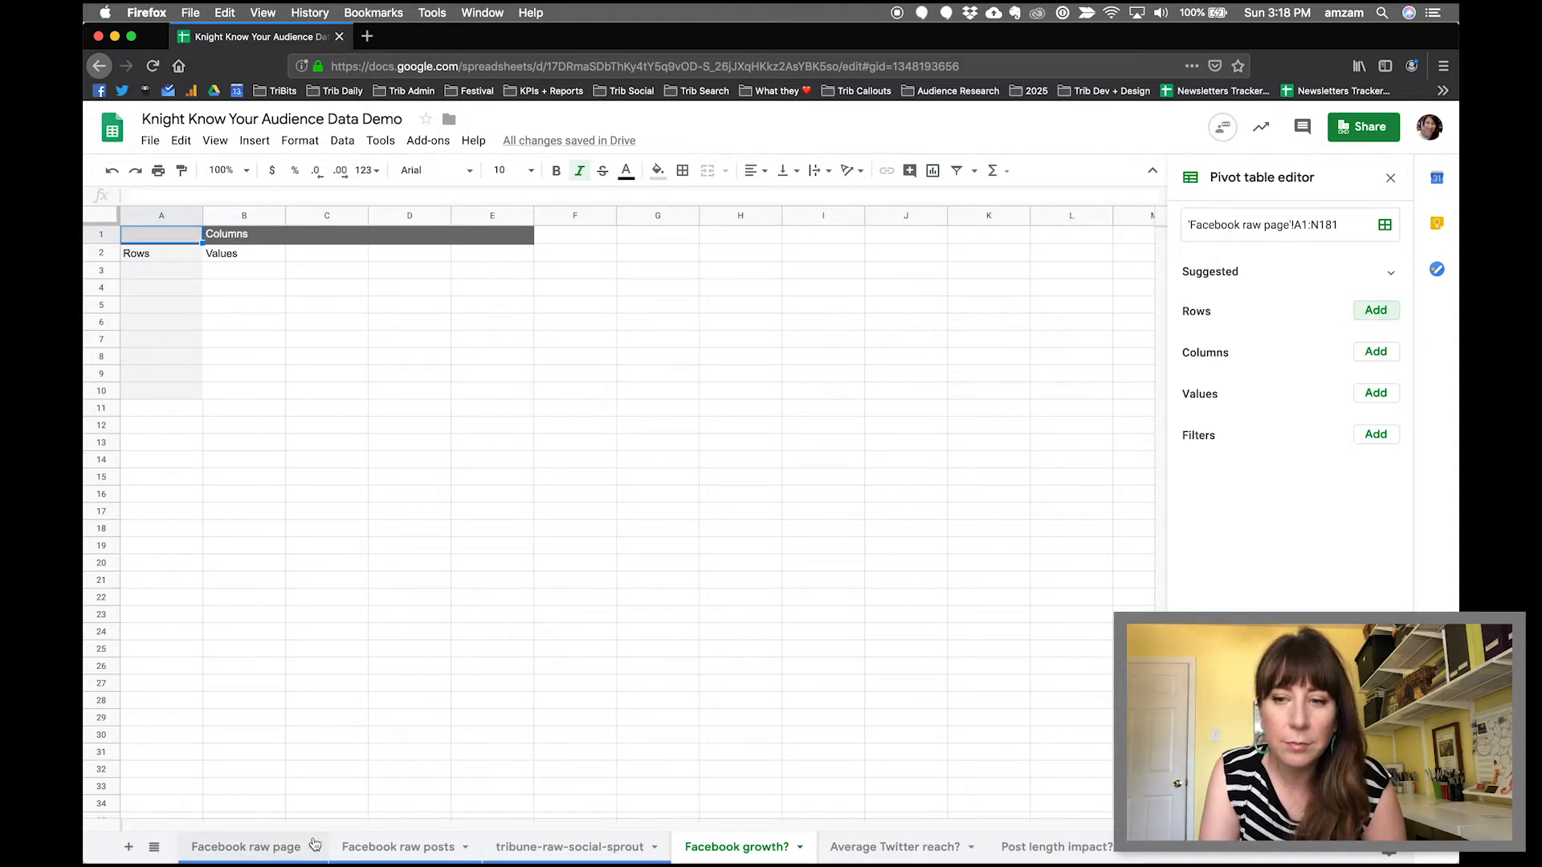
pyautogui.click(1383, 227)
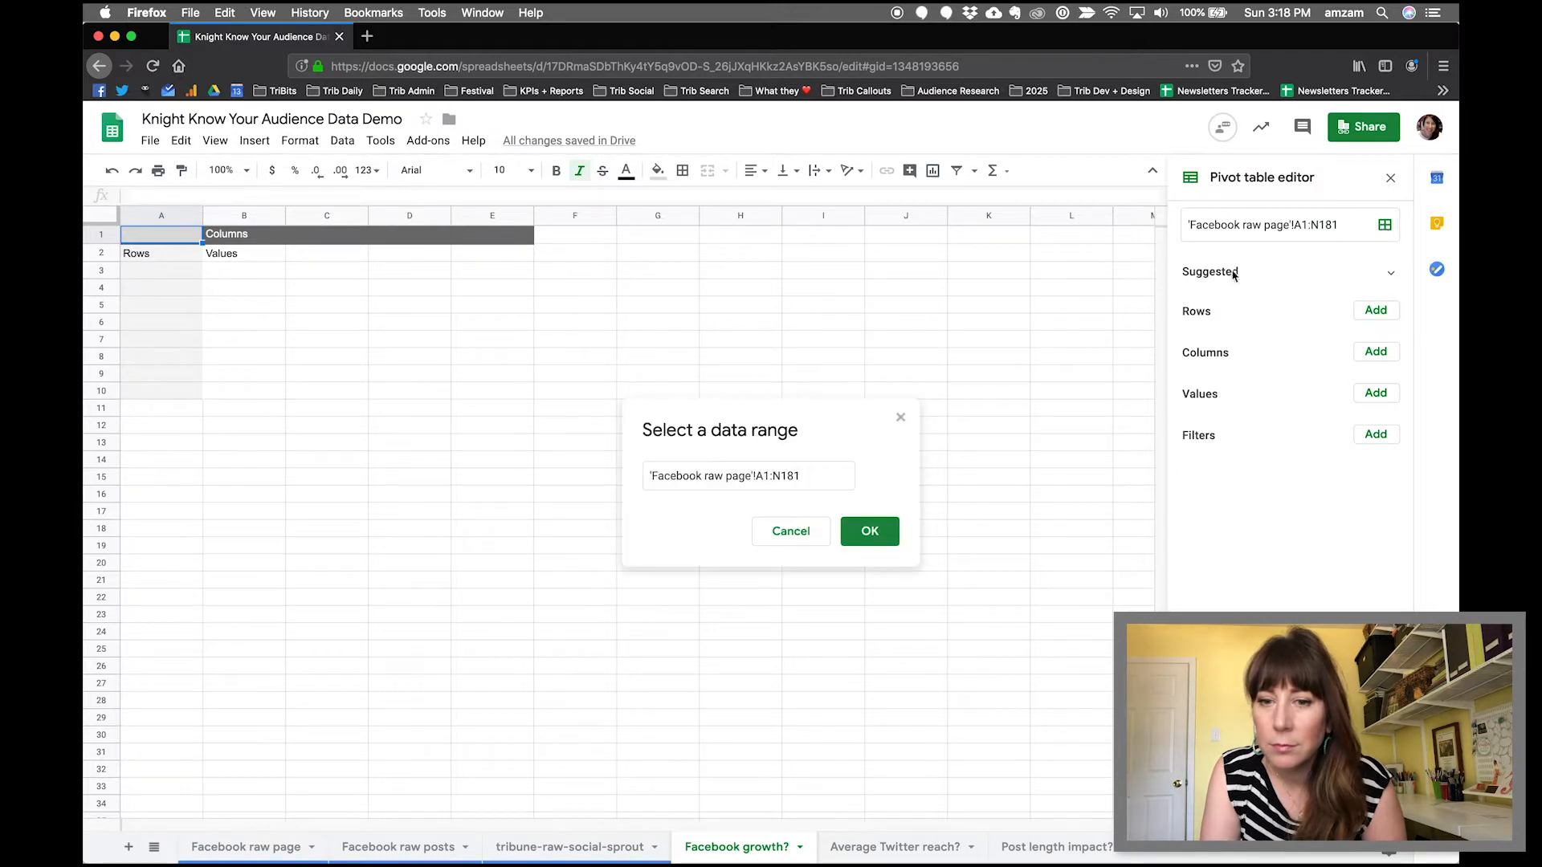
pyautogui.click(790, 531)
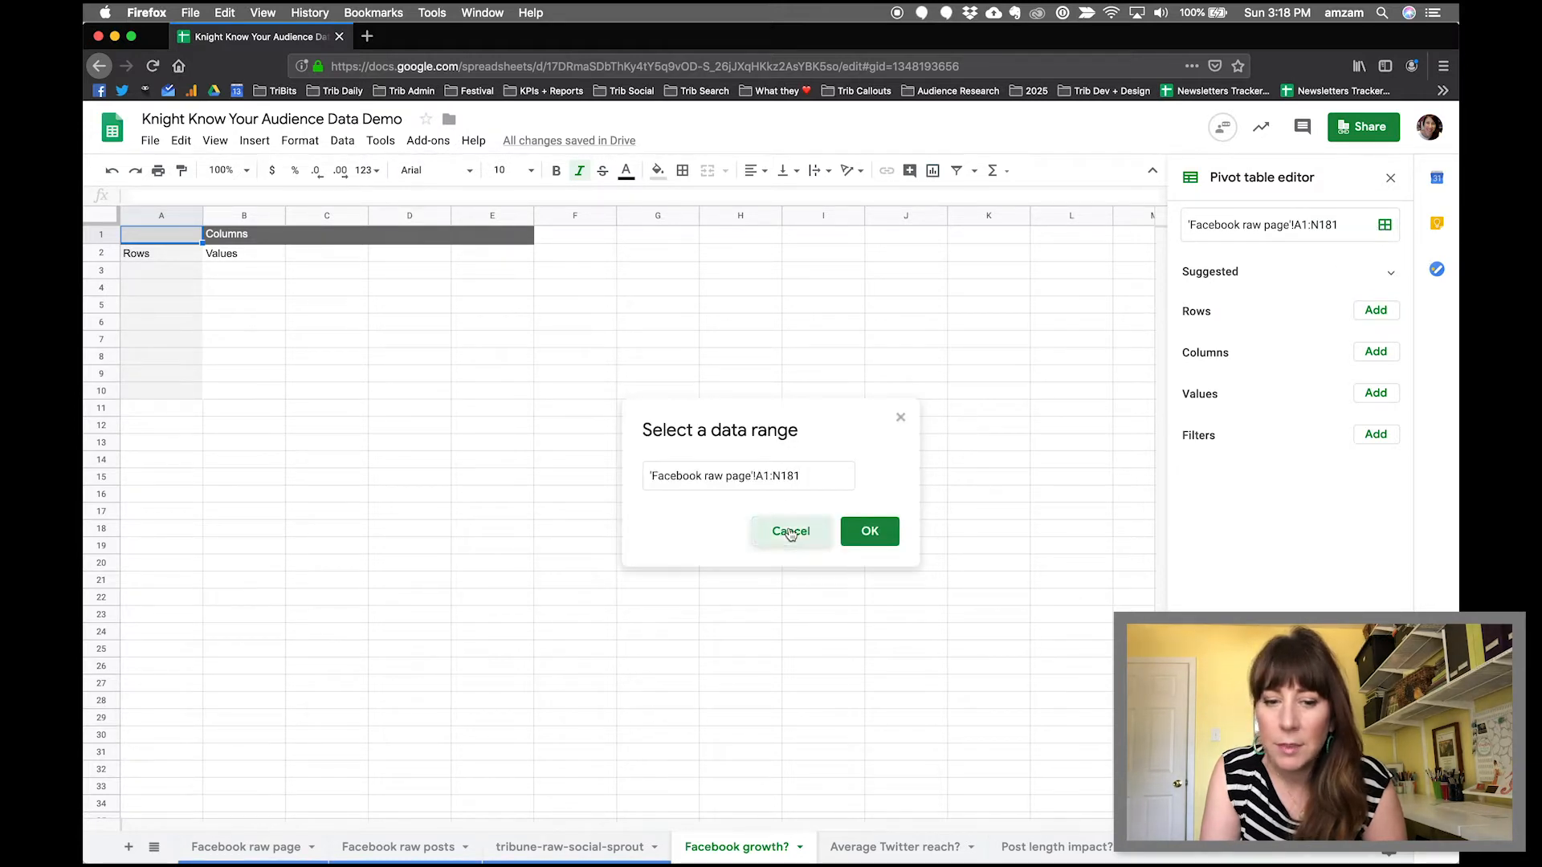
pyautogui.click(256, 845)
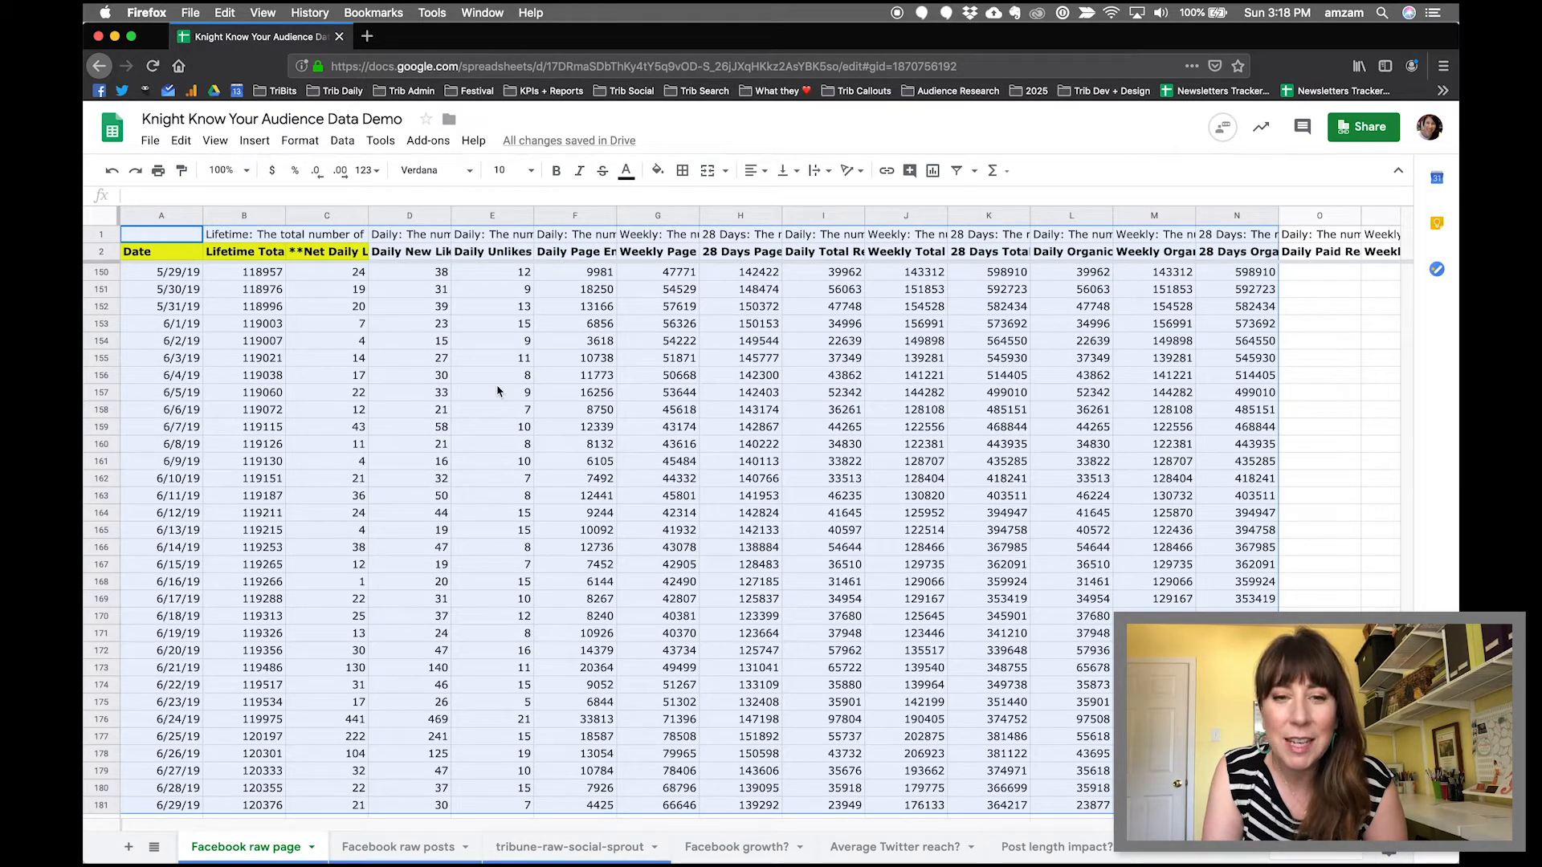
pyautogui.click(771, 847)
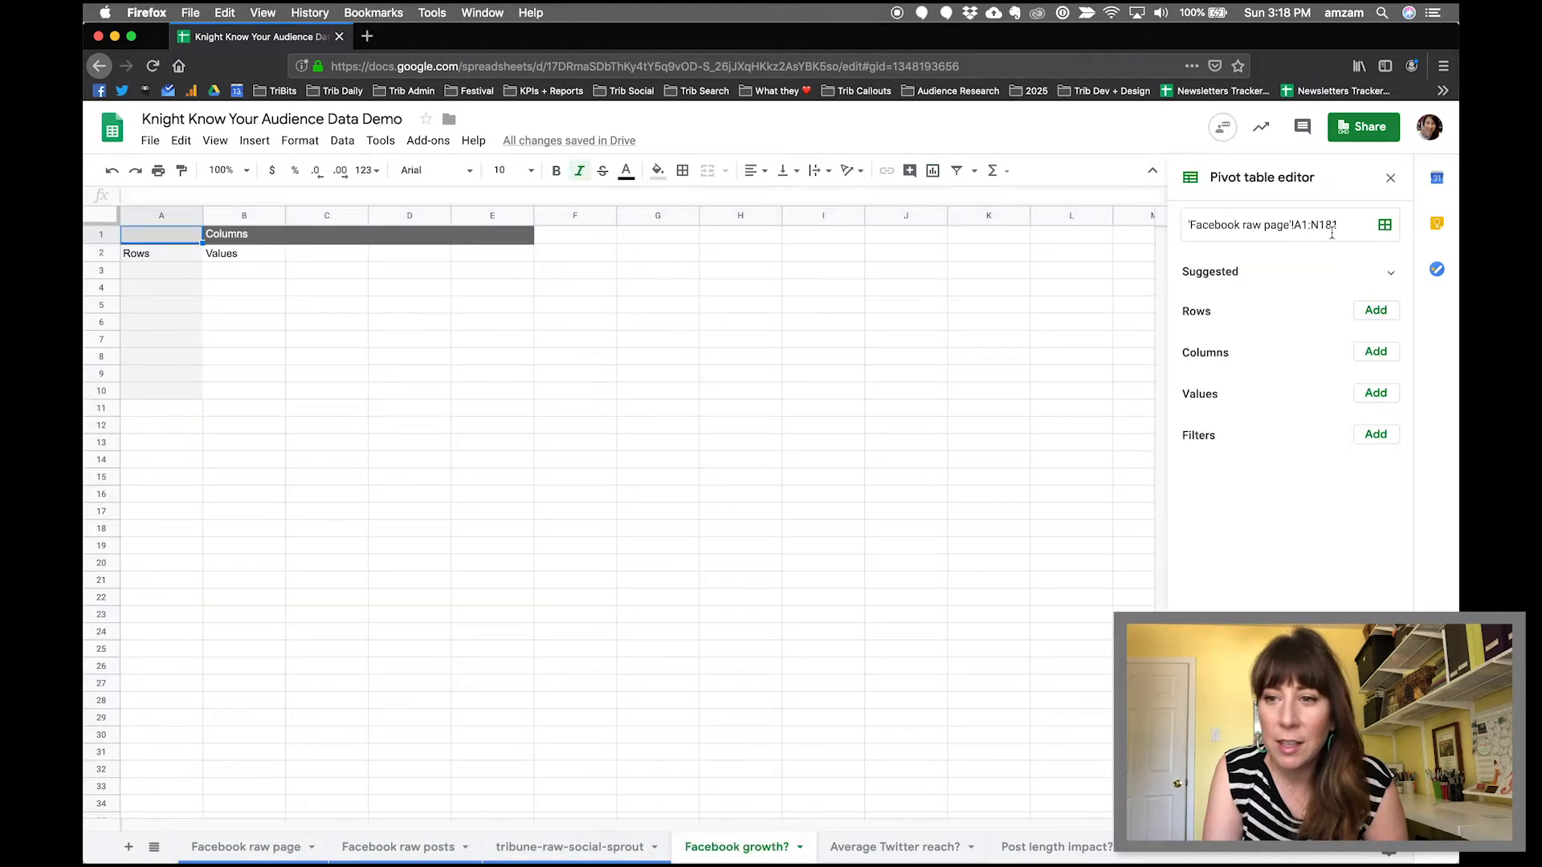
# - Change the pivot table's source range to 'Facebook raw page'!A2:N181 and check the available row fields
pyautogui.click(1304, 225)
pyautogui.hotkey('shift', 'Left')
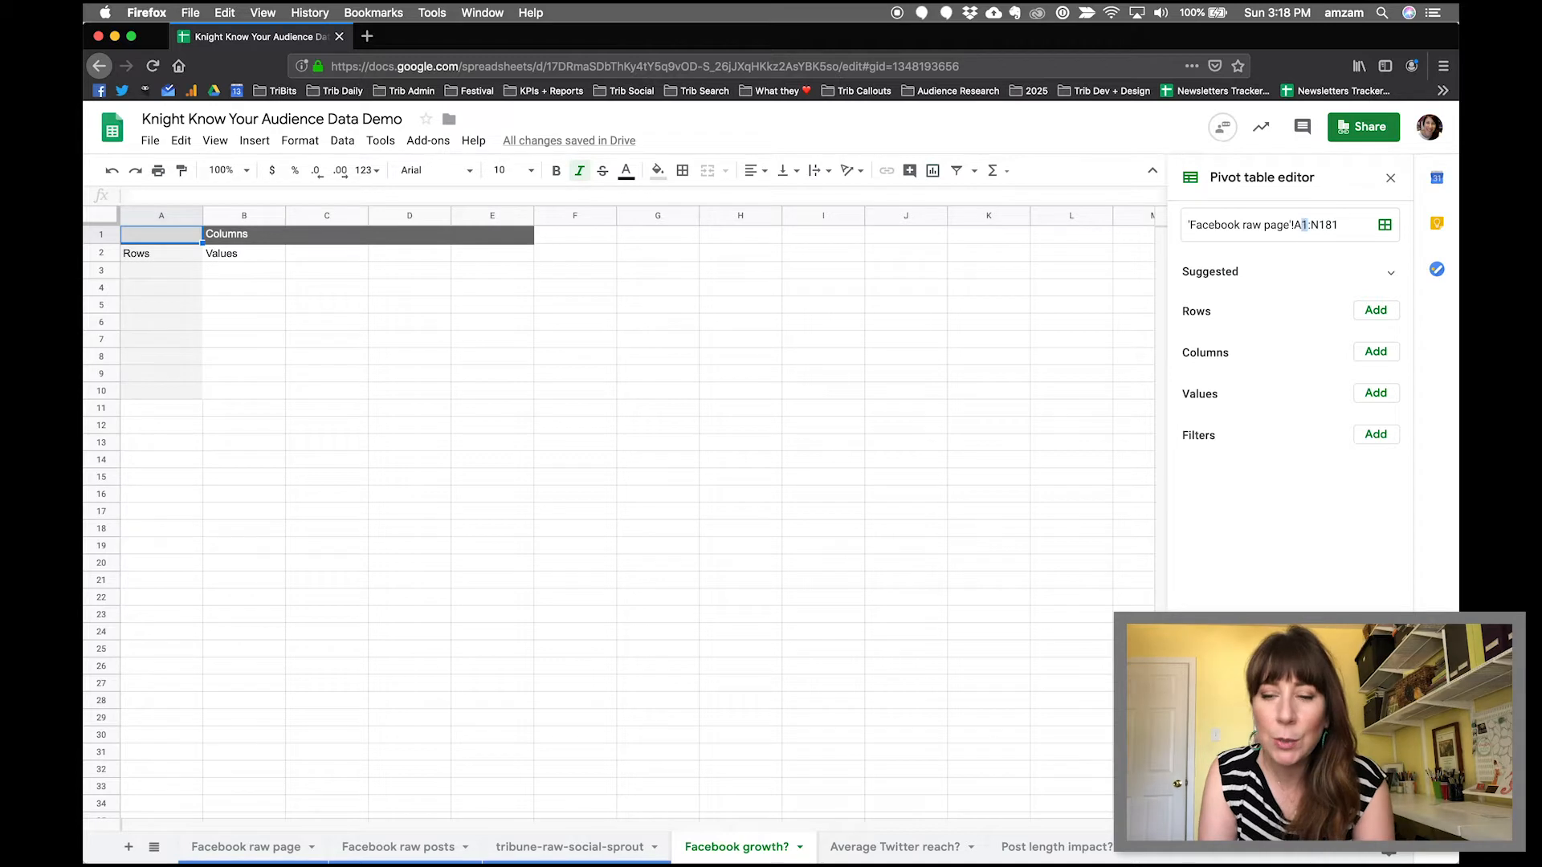
pyautogui.write('2')
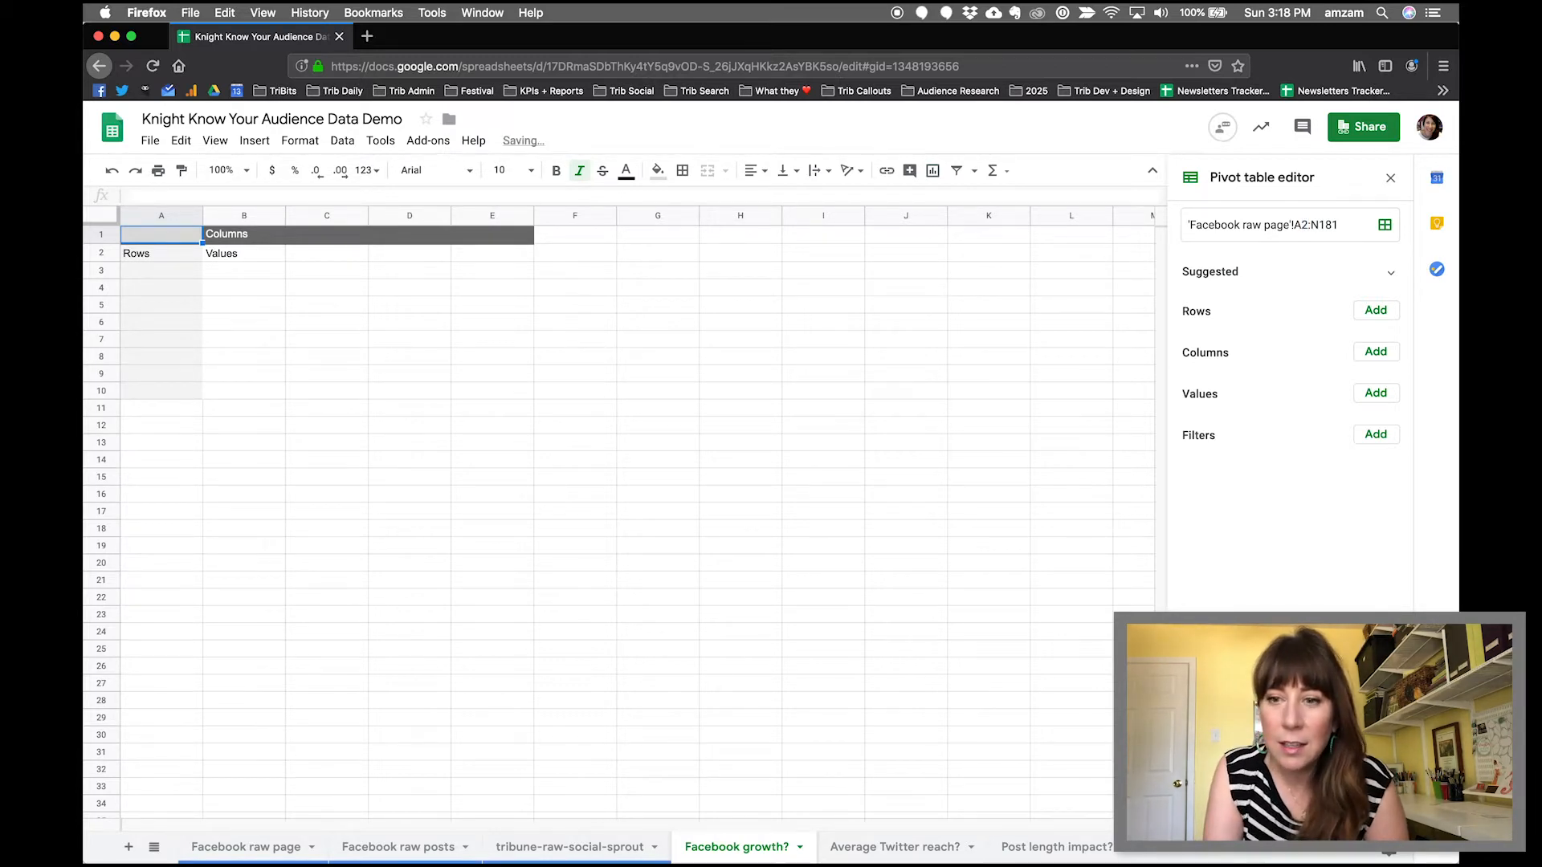
pyautogui.click(1373, 313)
pyautogui.click(1372, 316)
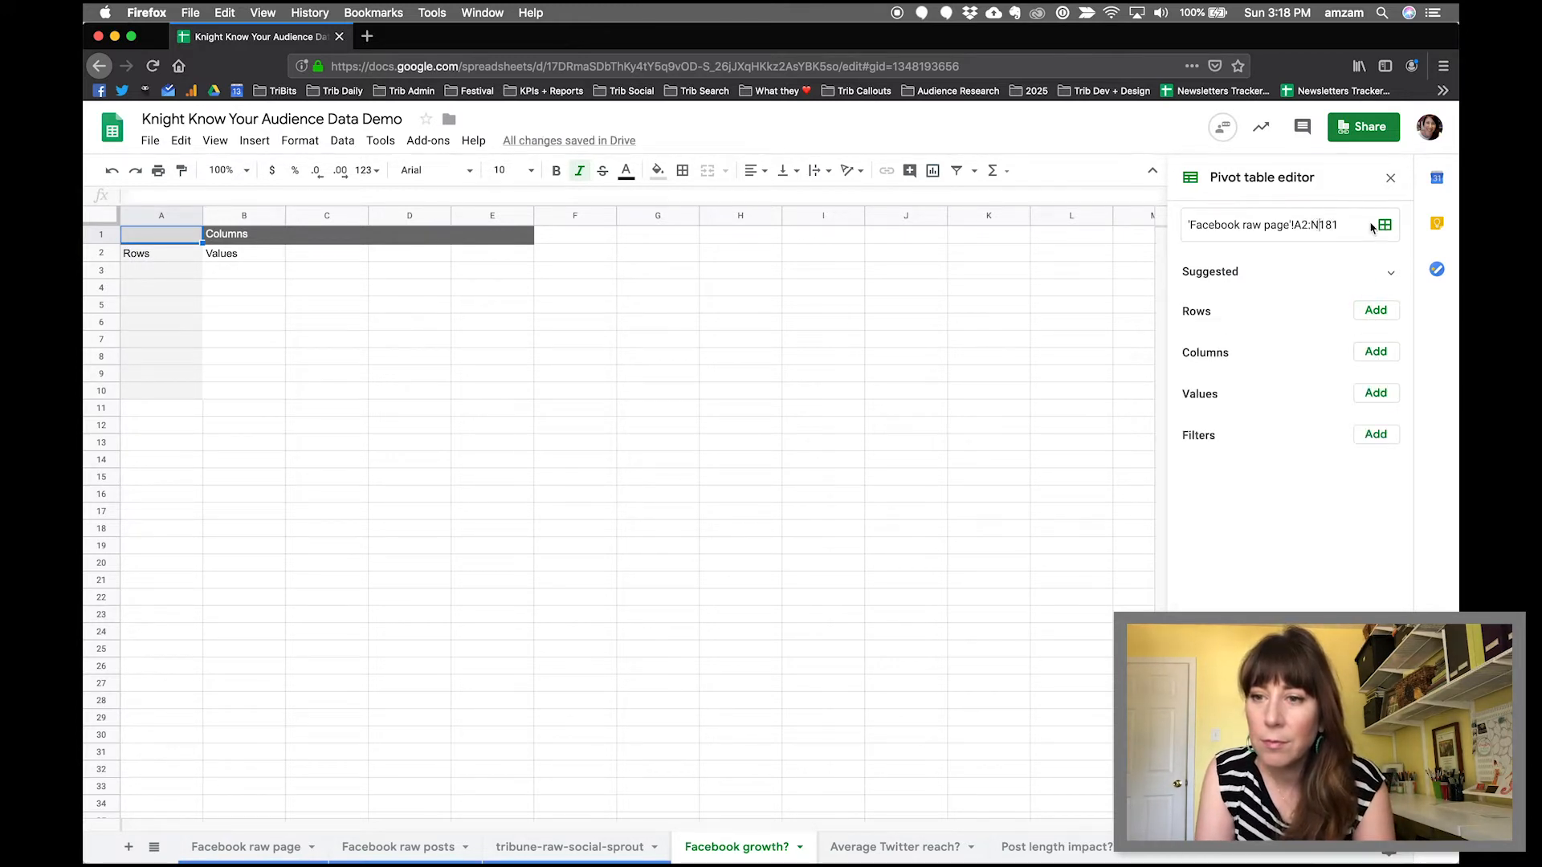
# - Reselect the pivot table's source data from the Date header through the last column and row, using range 'Facebook raw page'!A2:EJ181
pyautogui.click(1351, 224)
pyautogui.click(1384, 226)
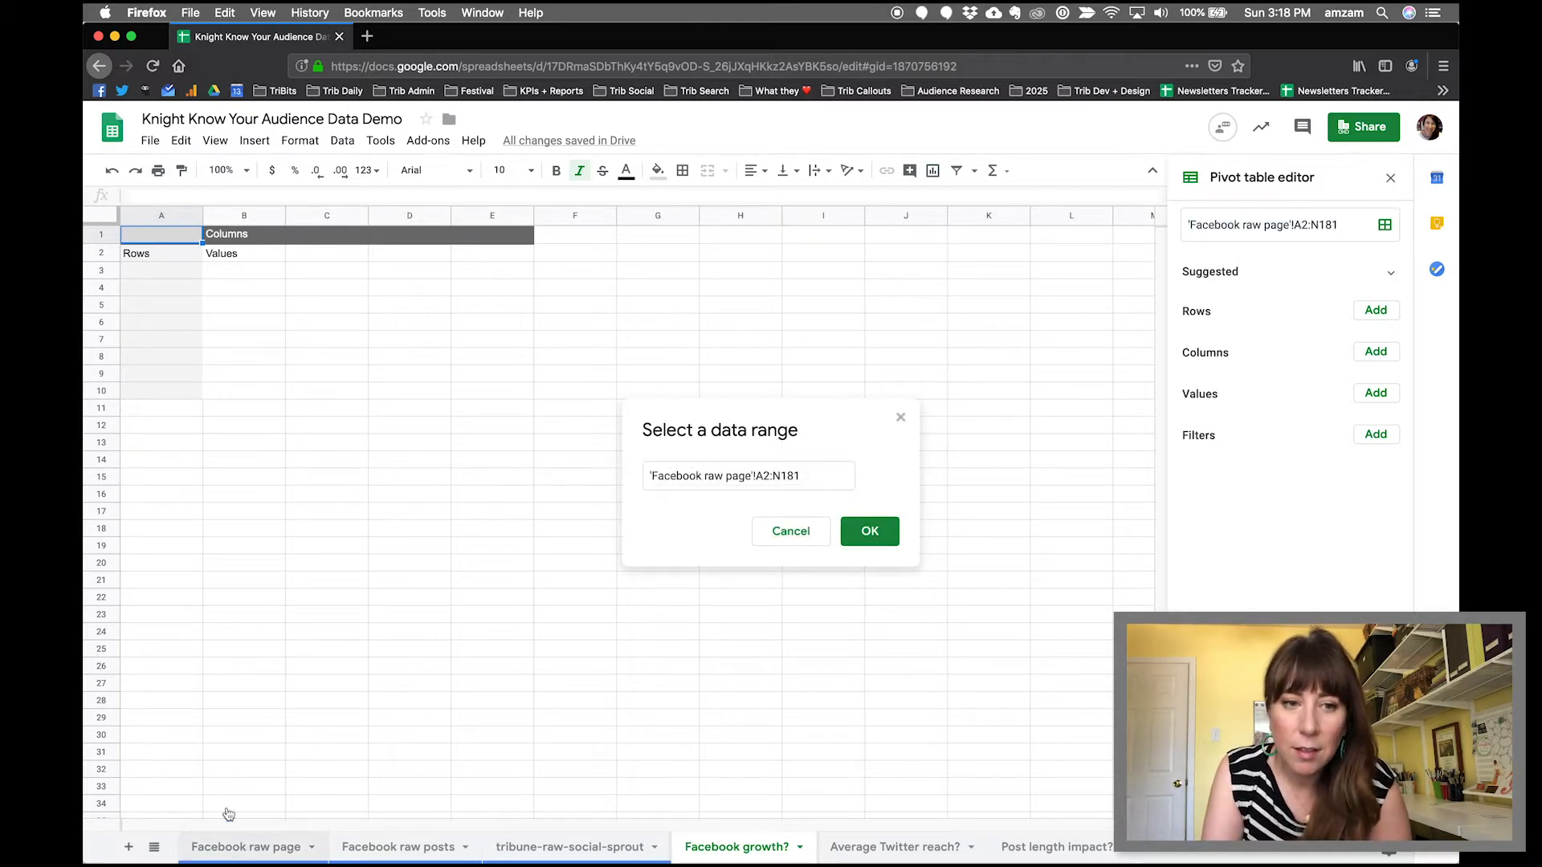
pyautogui.click(247, 843)
pyautogui.click(184, 259)
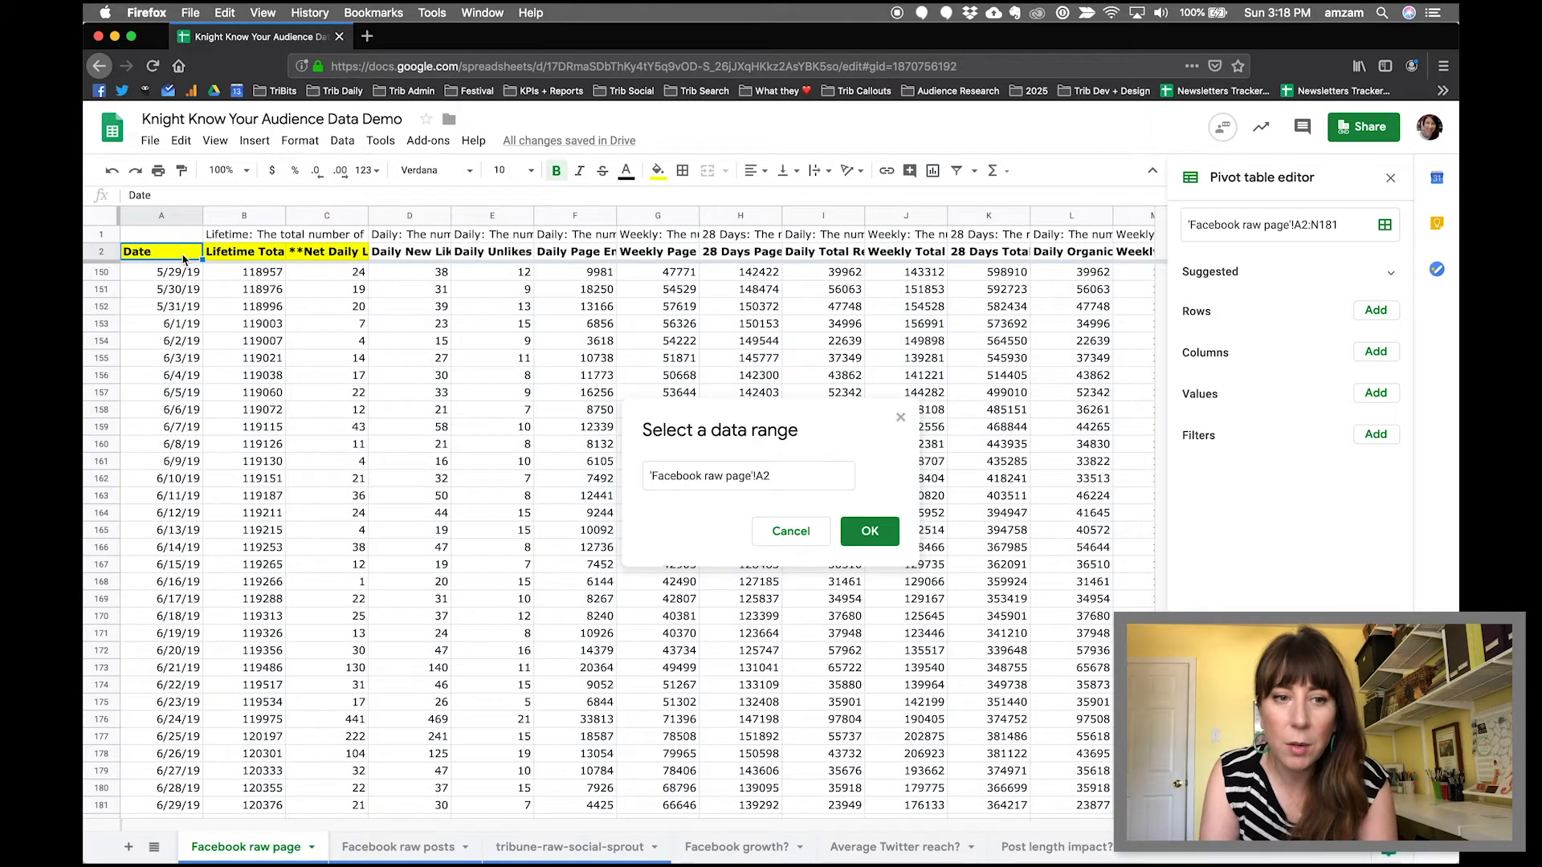
pyautogui.hotkey('ctrl', 'shift', 'Right')
pyautogui.hotkey('ctrl', 'shift', 'Down')
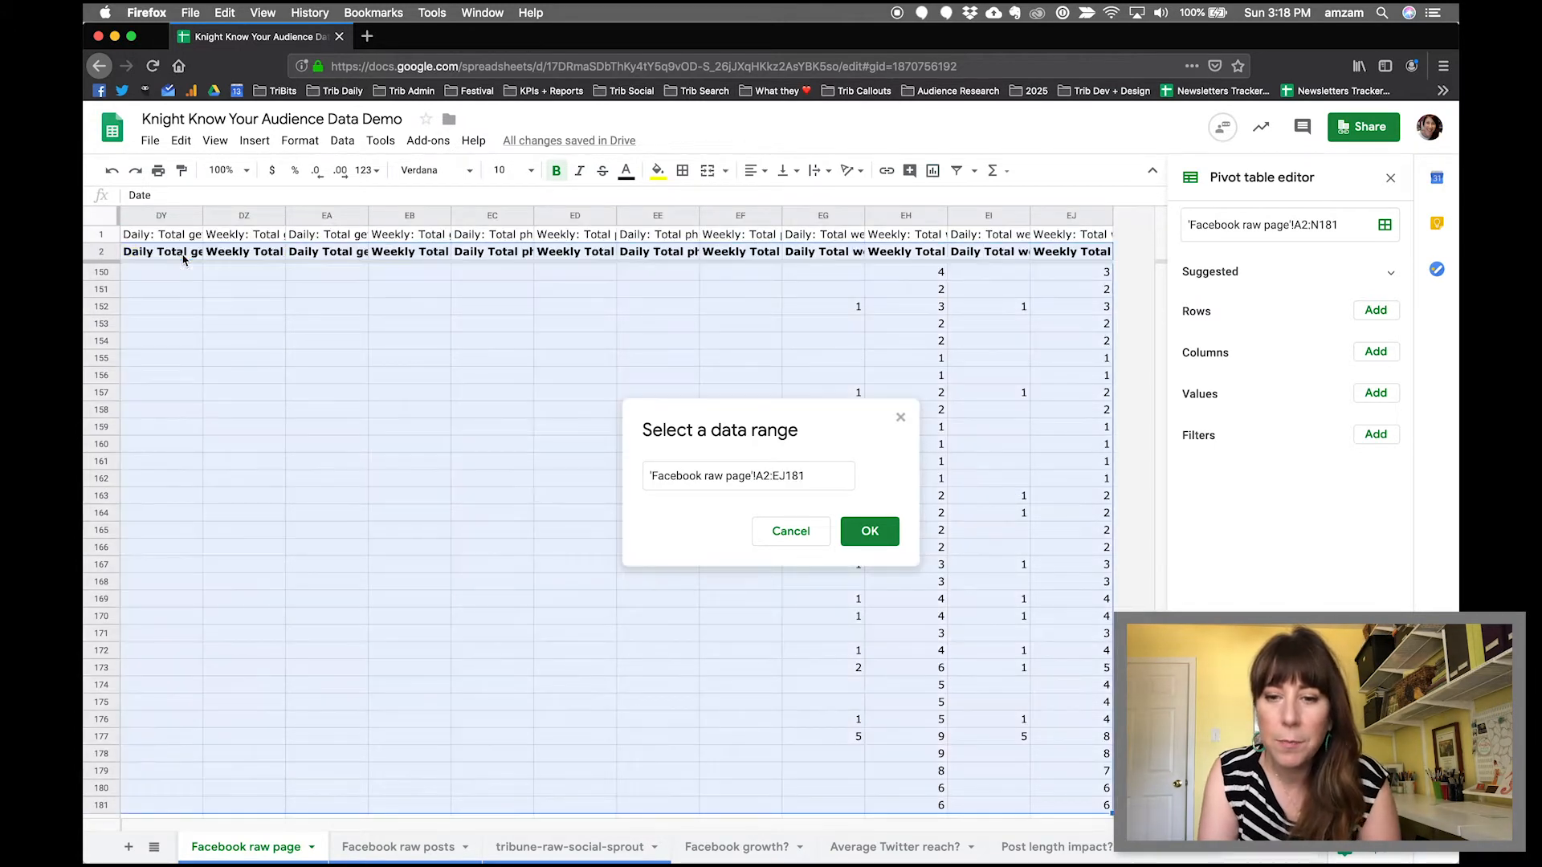
pyautogui.press('Return')
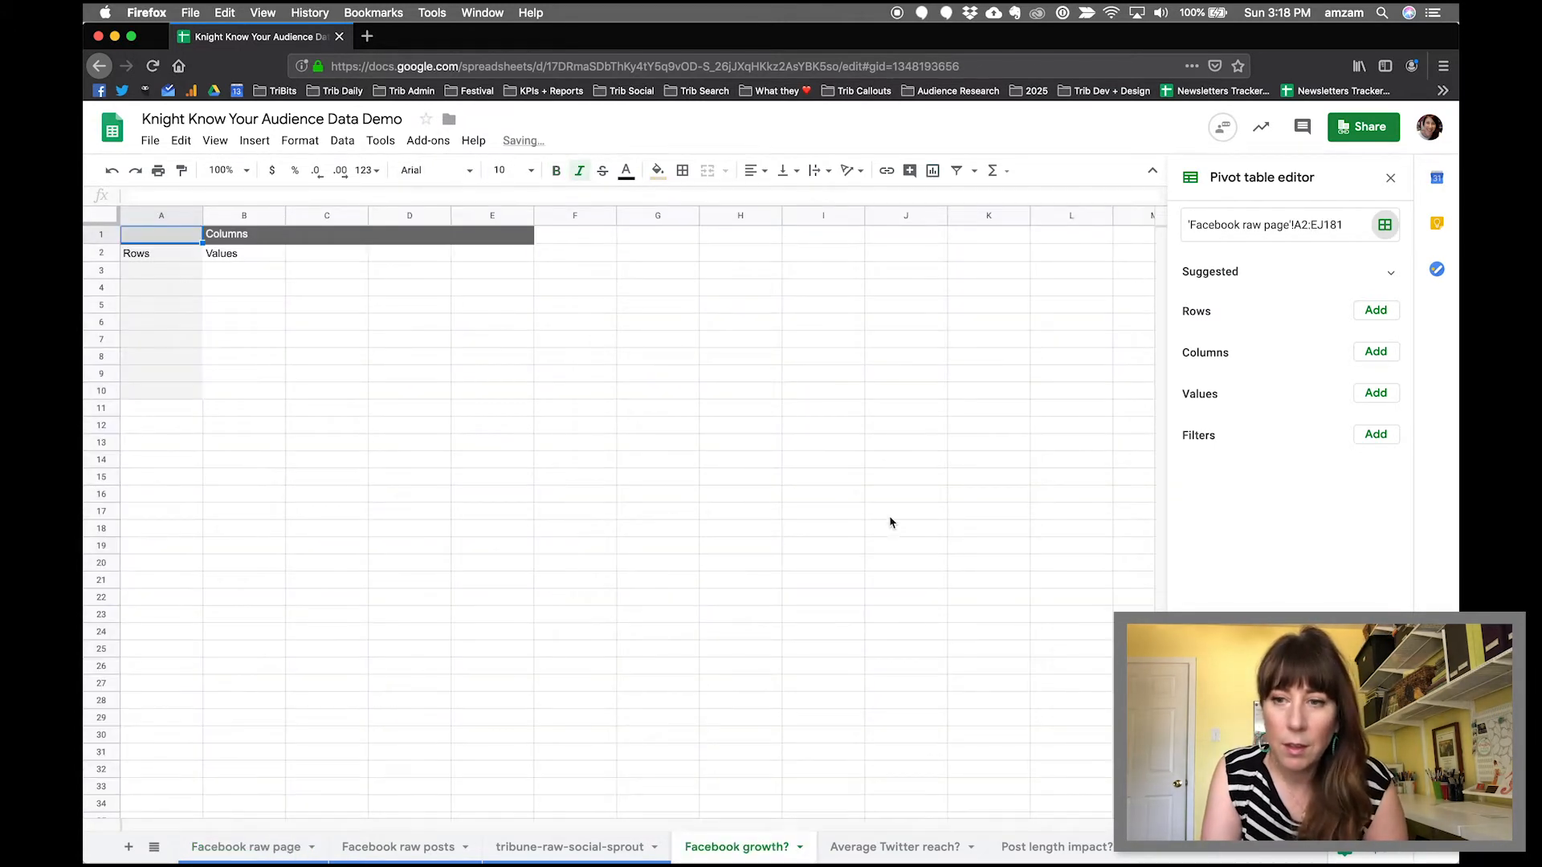
# - Add Date as the pivot table's rows and **Net Daily Likes as its values, summarized by SUM
pyautogui.click(1375, 310)
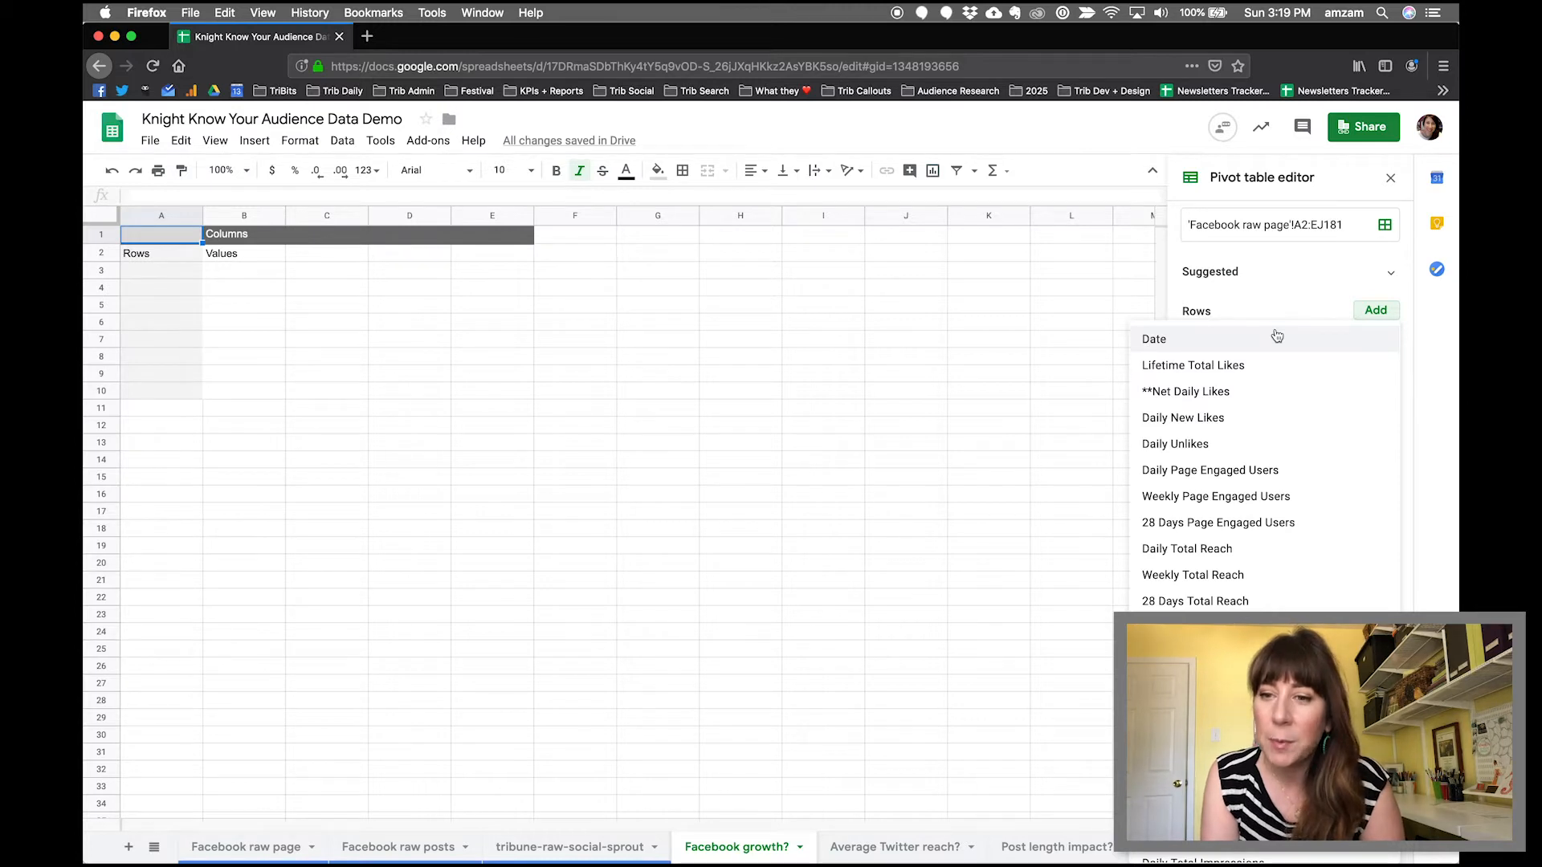
pyautogui.click(1275, 338)
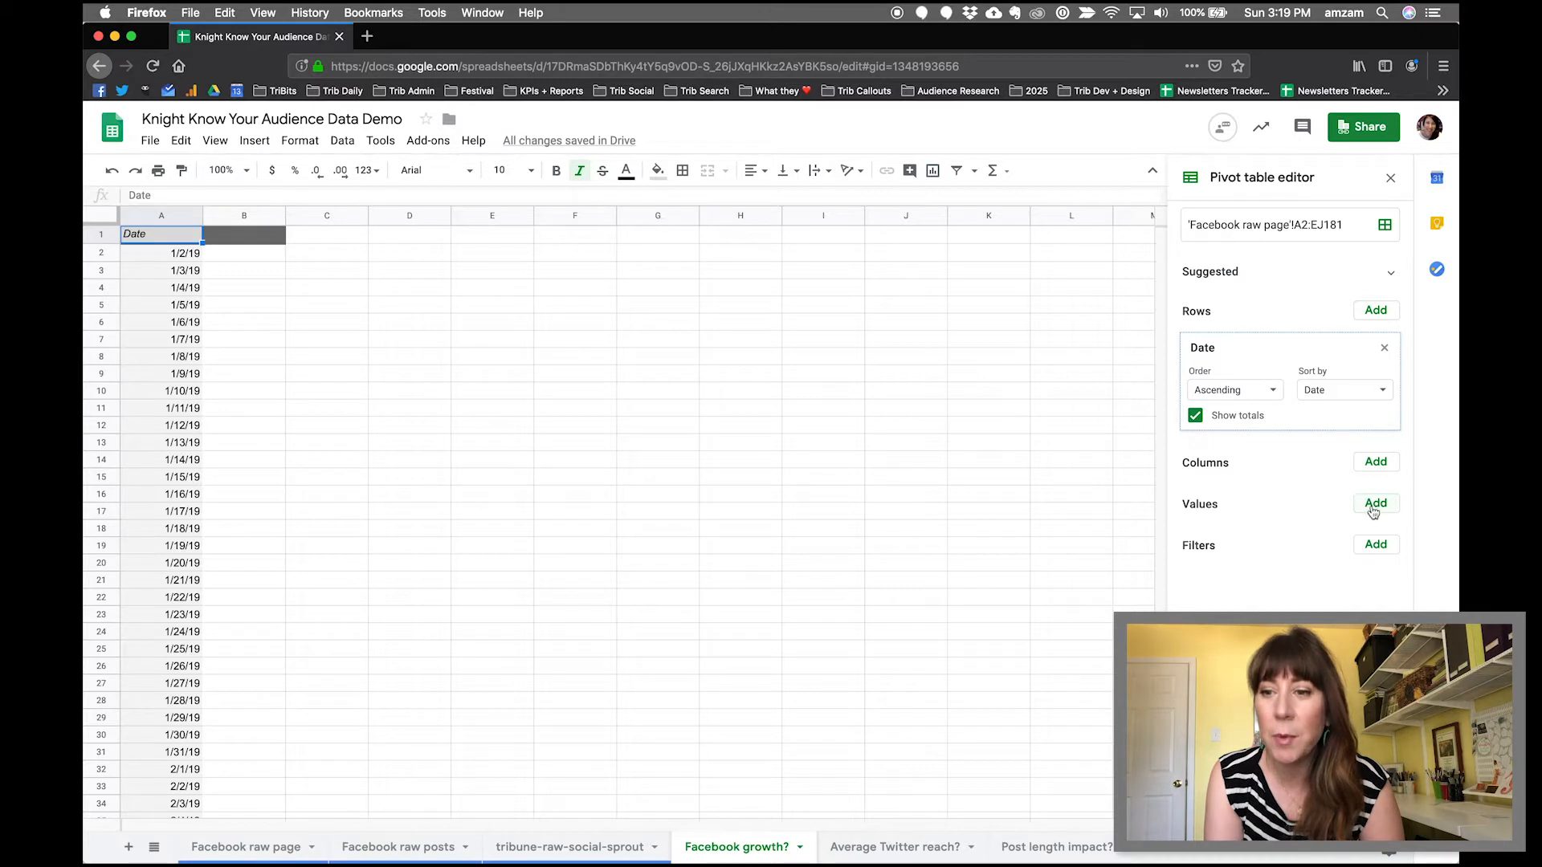
pyautogui.click(1371, 505)
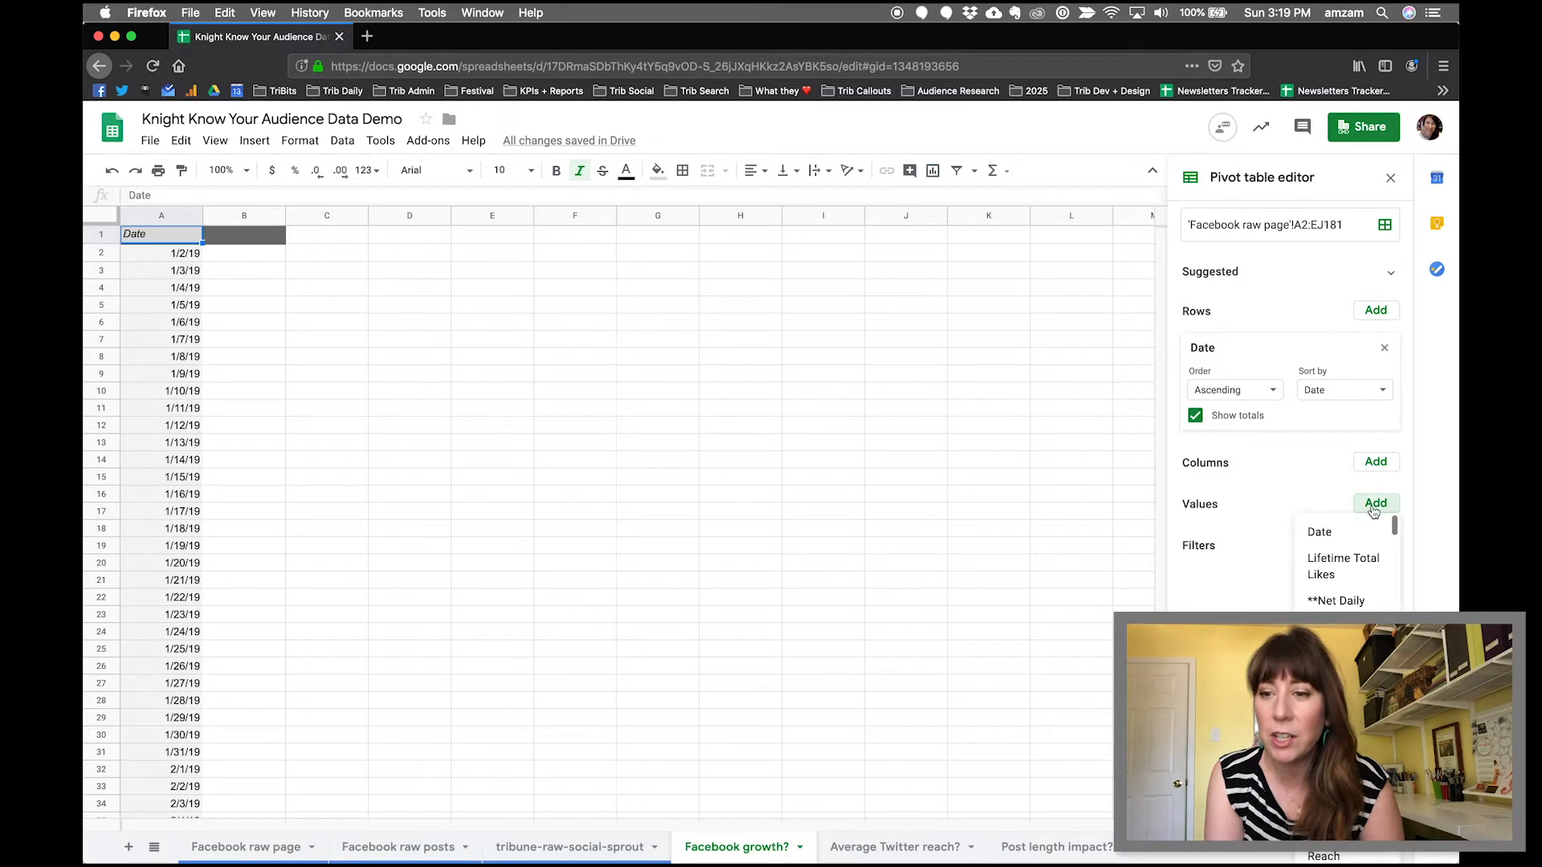
pyautogui.click(1352, 603)
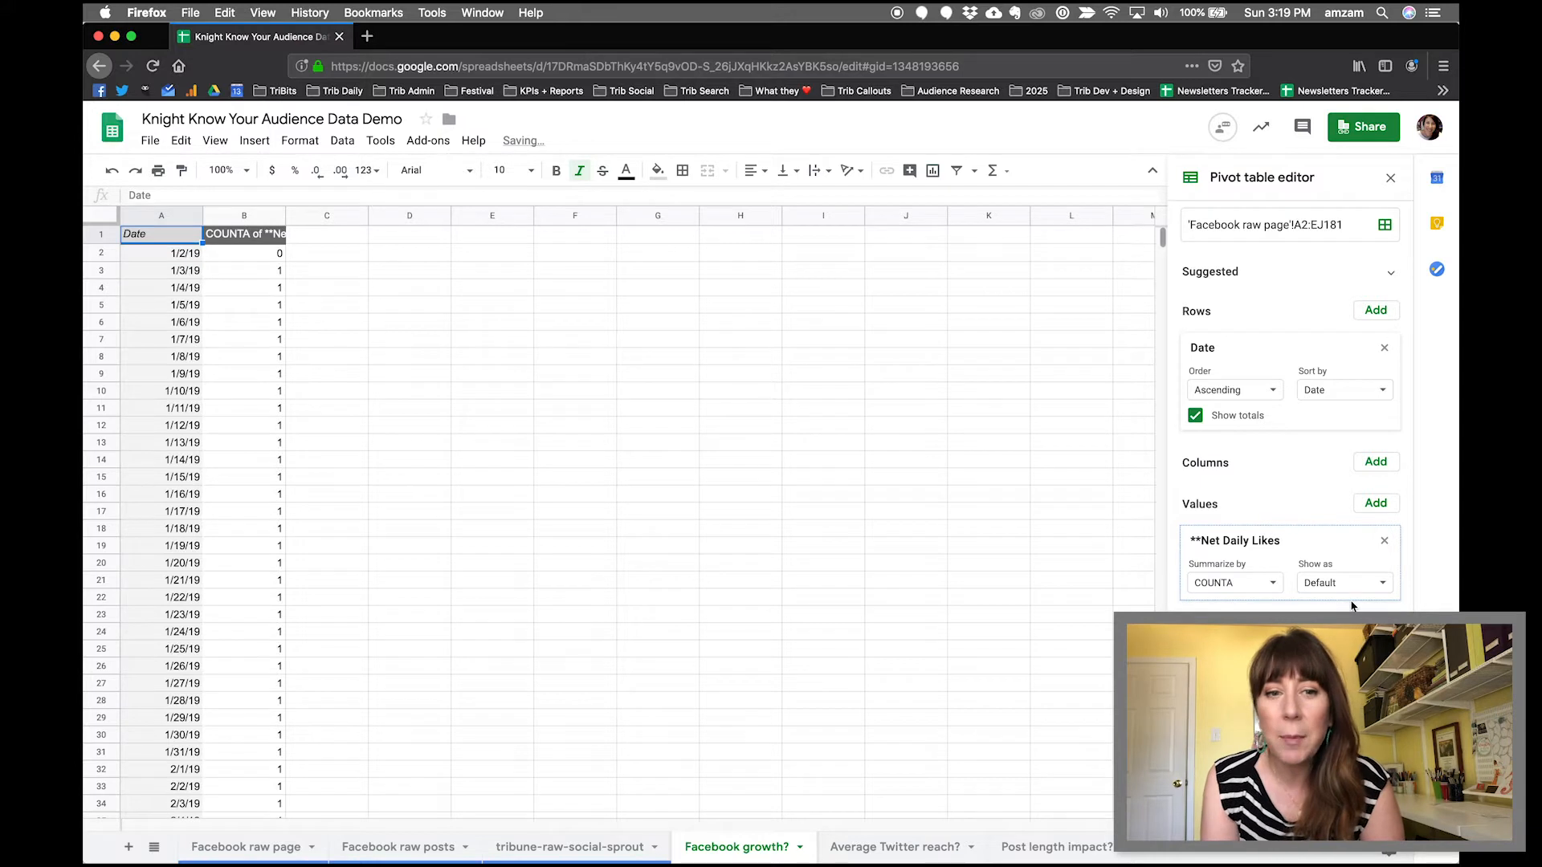
pyautogui.click(1276, 581)
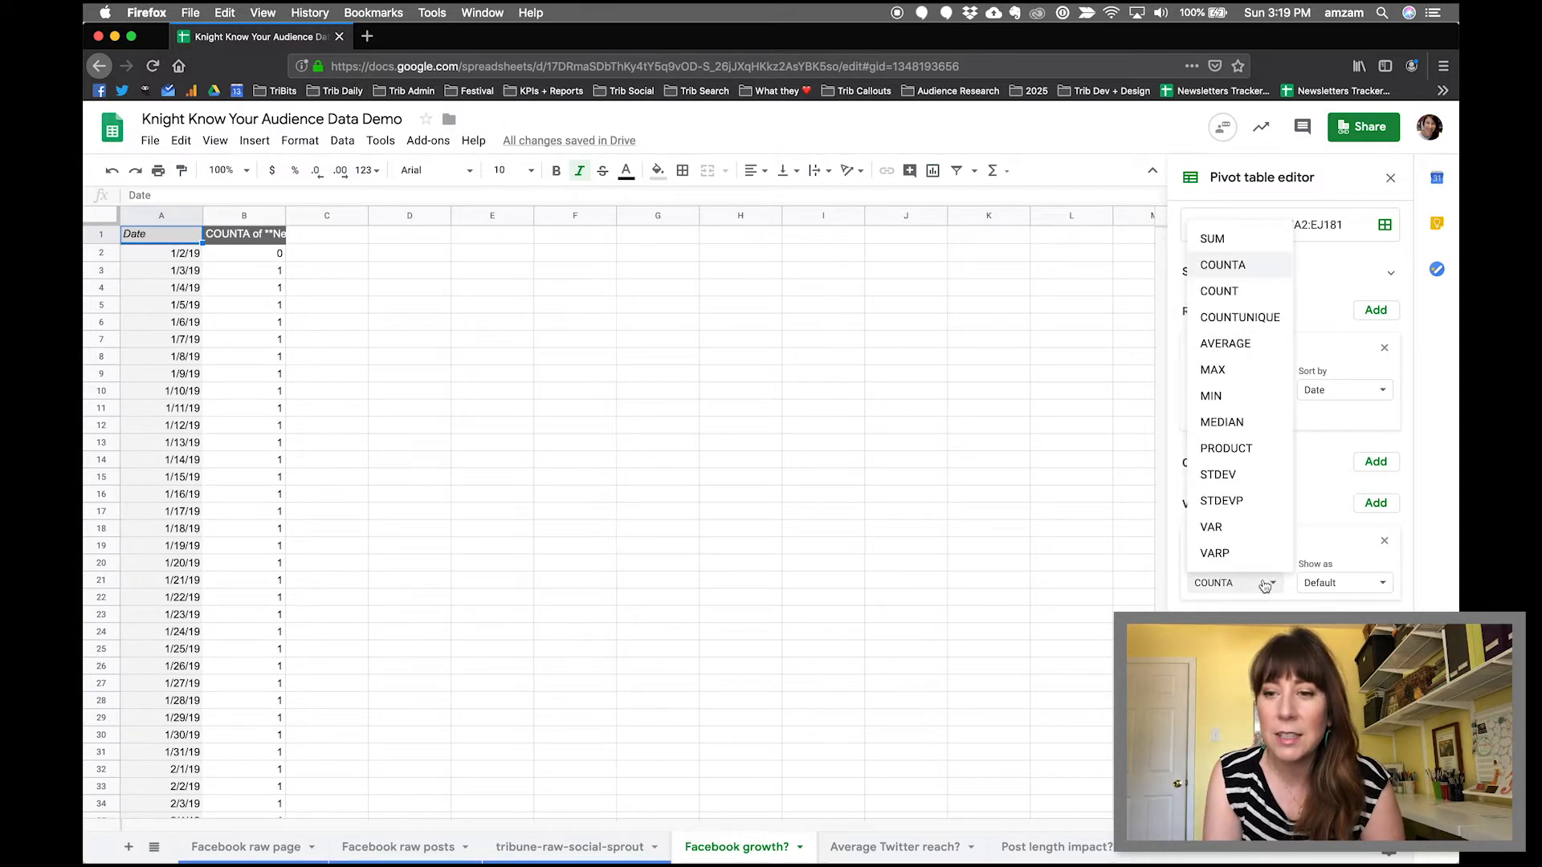
pyautogui.click(1239, 252)
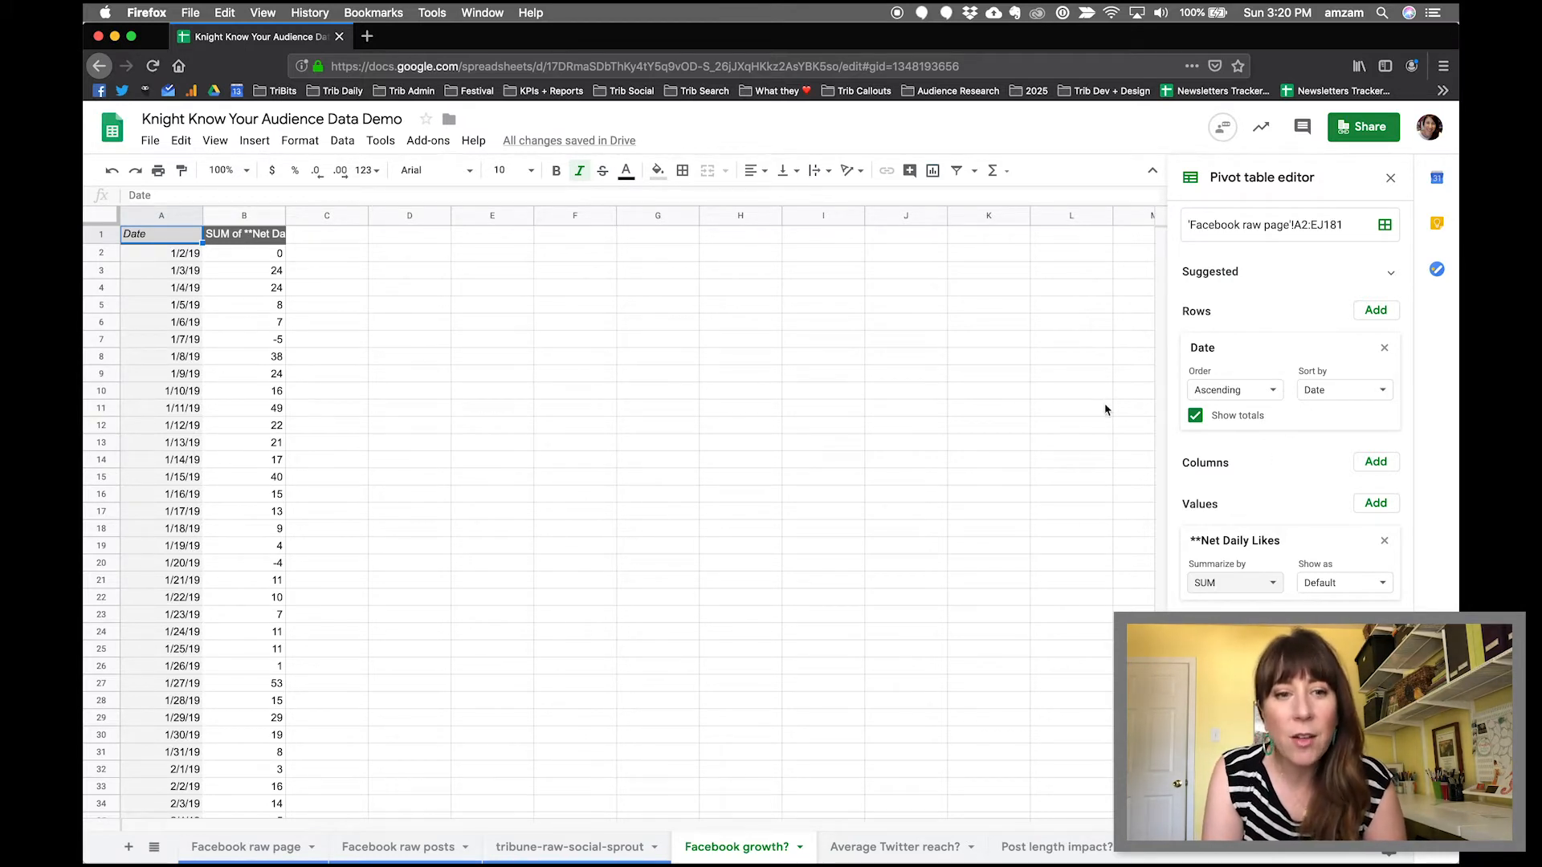
# - Examine the net likes listed for each date in the pivot table
pyautogui.click(186, 253)
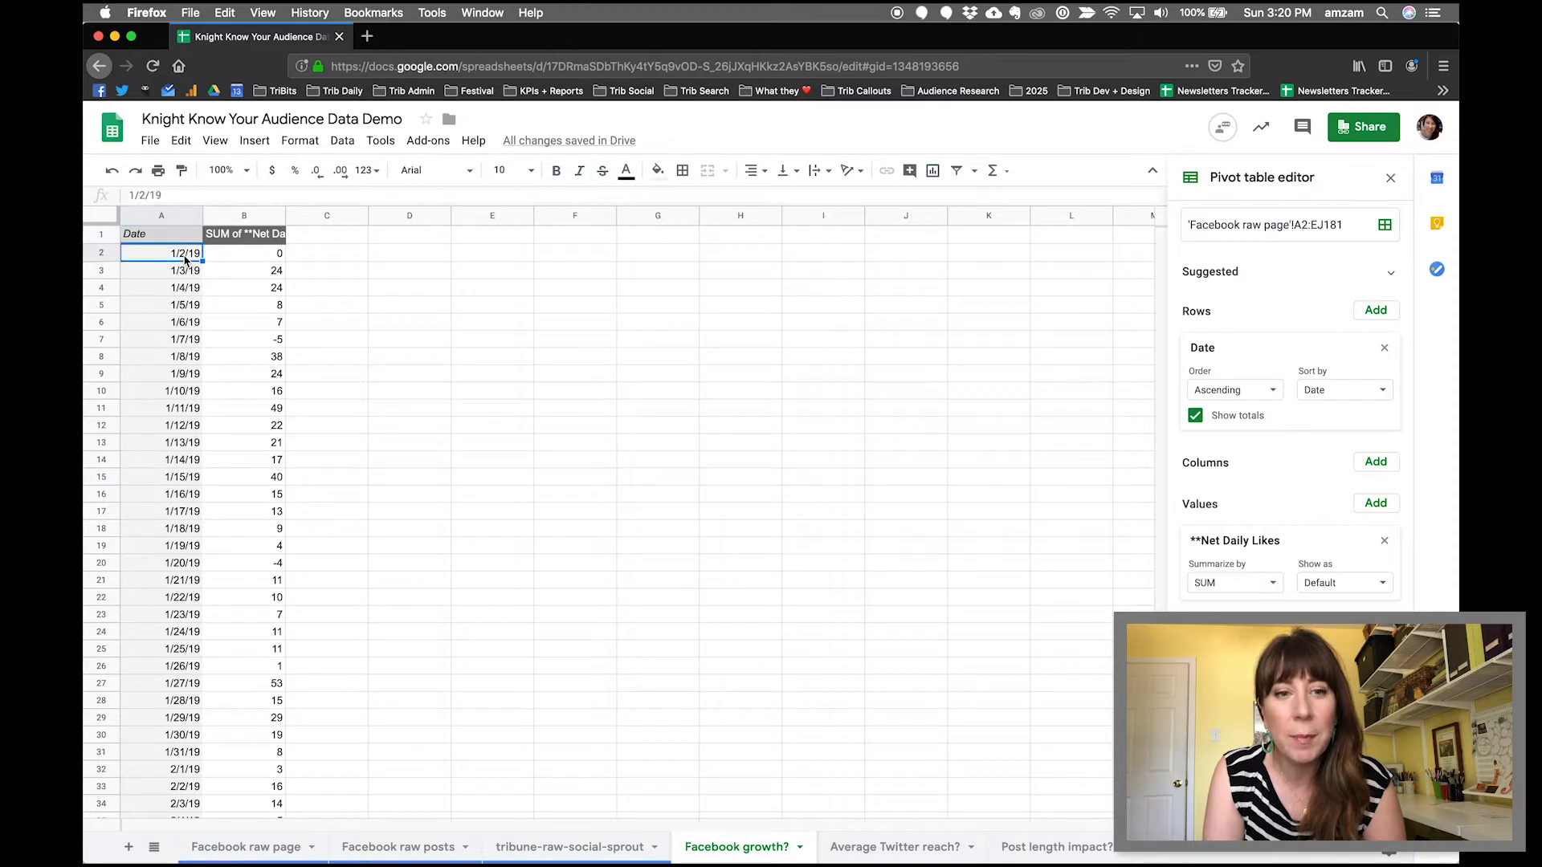
pyautogui.click(255, 257)
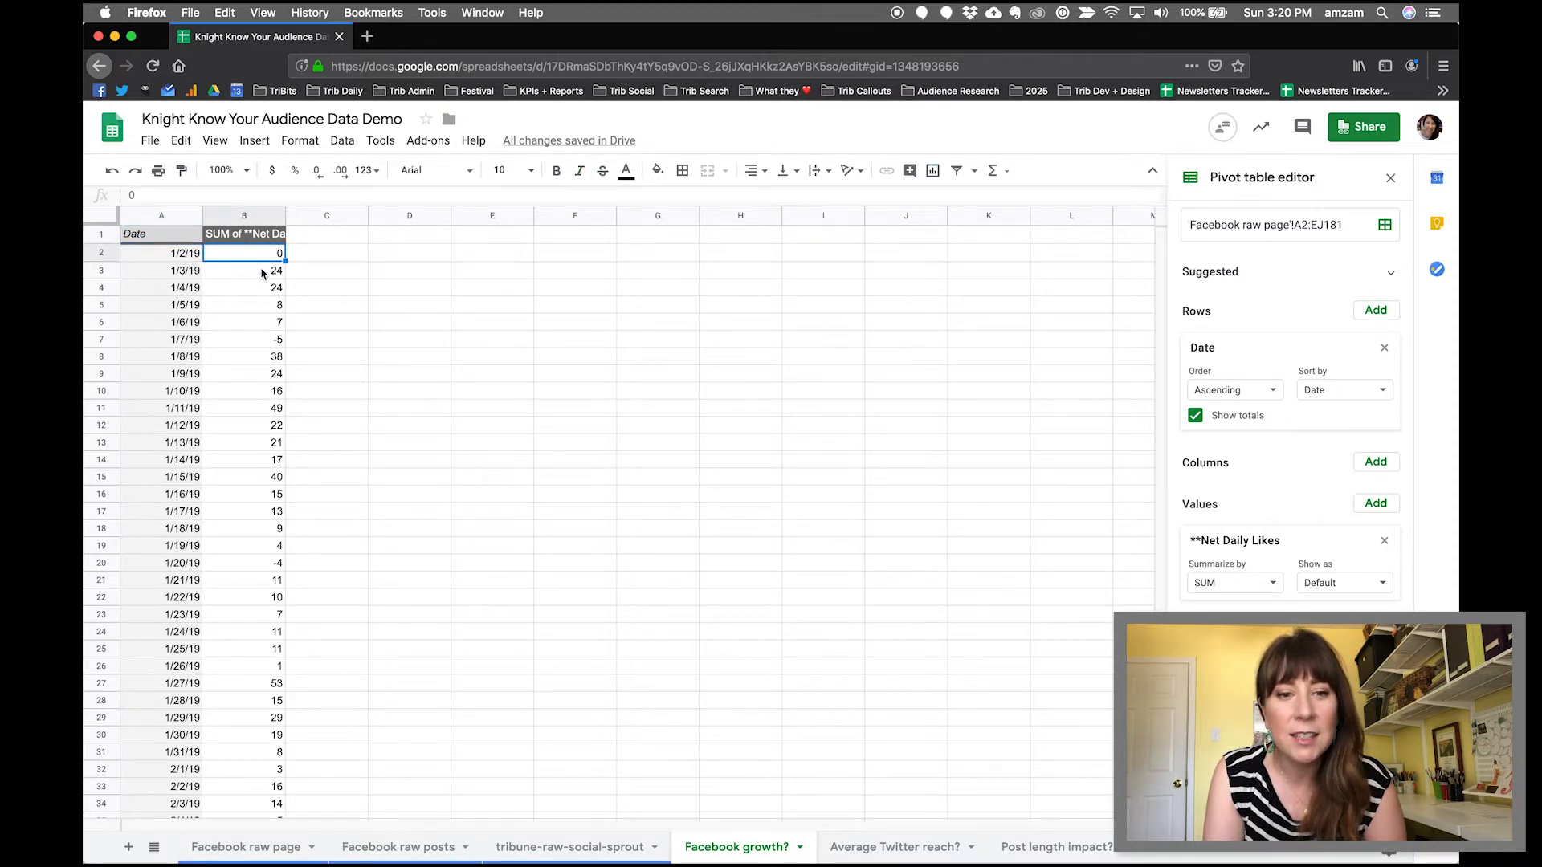
pyautogui.scroll(-1, 262, 273)
pyautogui.scroll(-3, 262, 274)
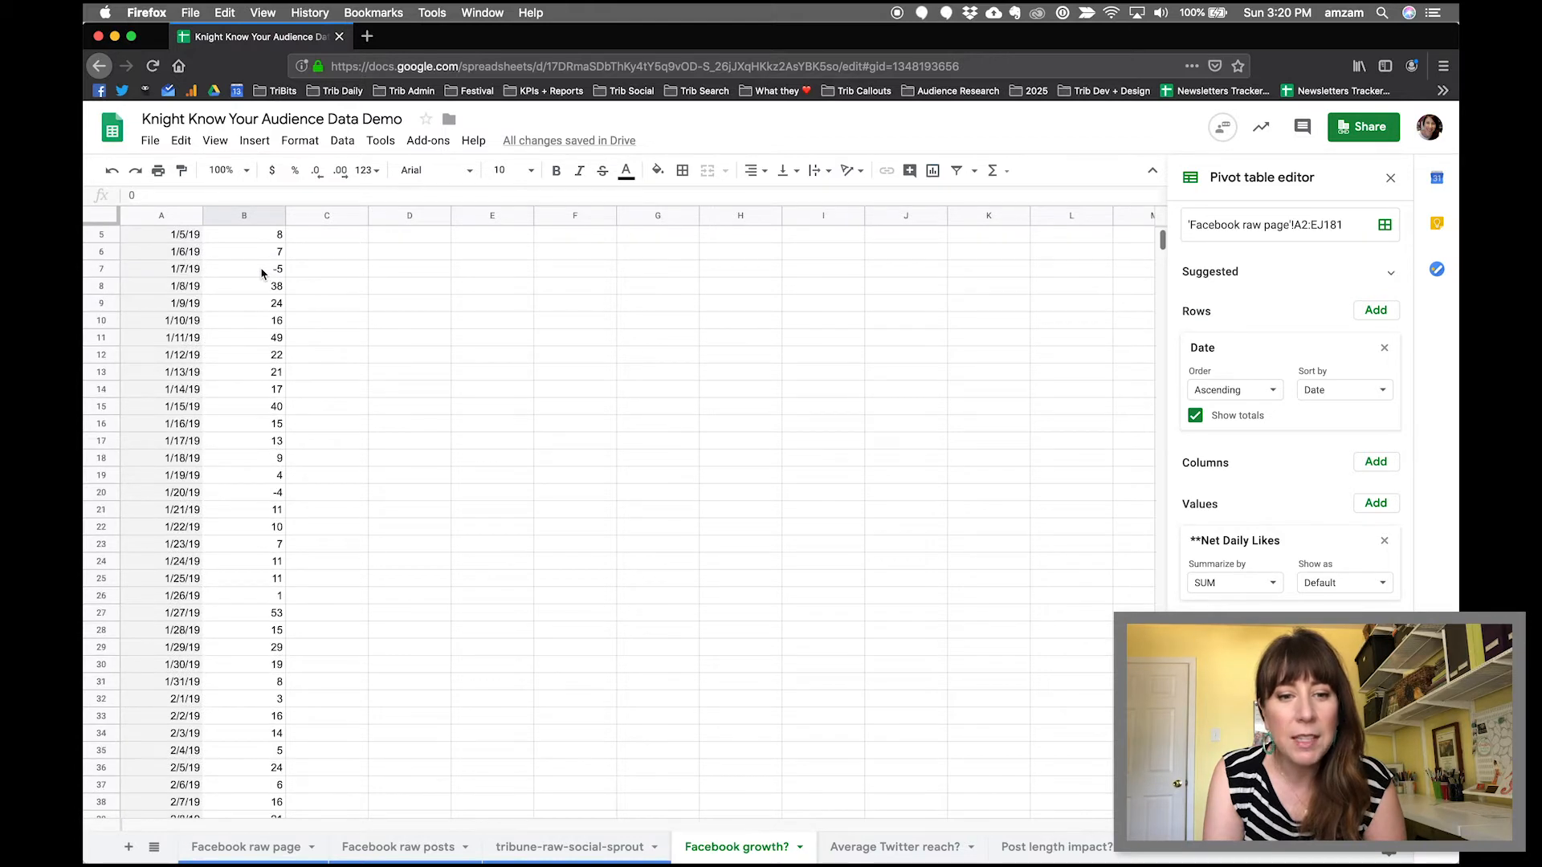
pyautogui.scroll(-3, 261, 274)
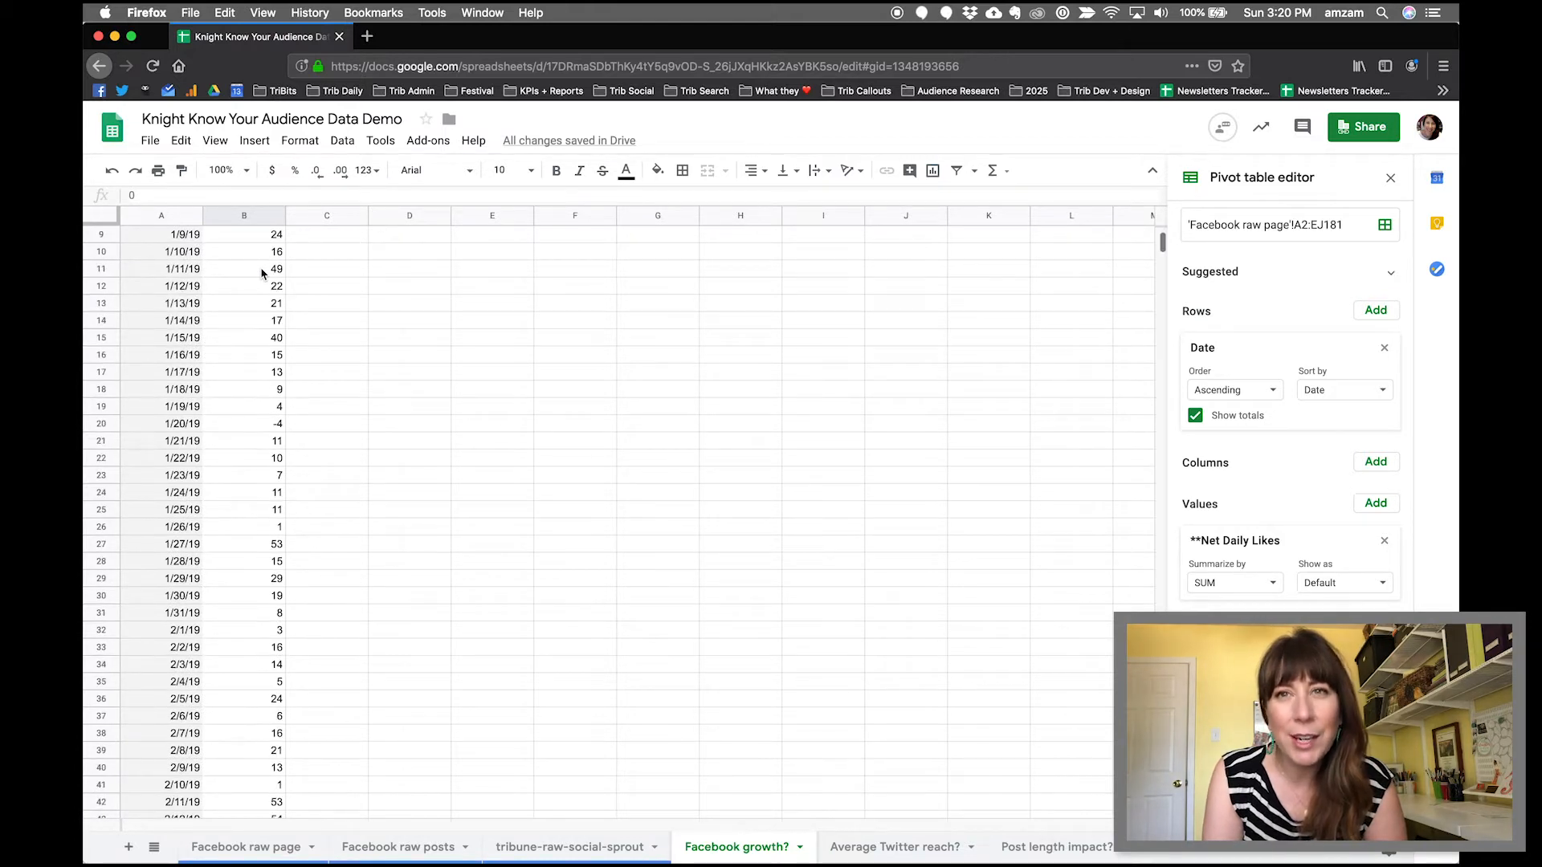
pyautogui.scroll(-2, 262, 274)
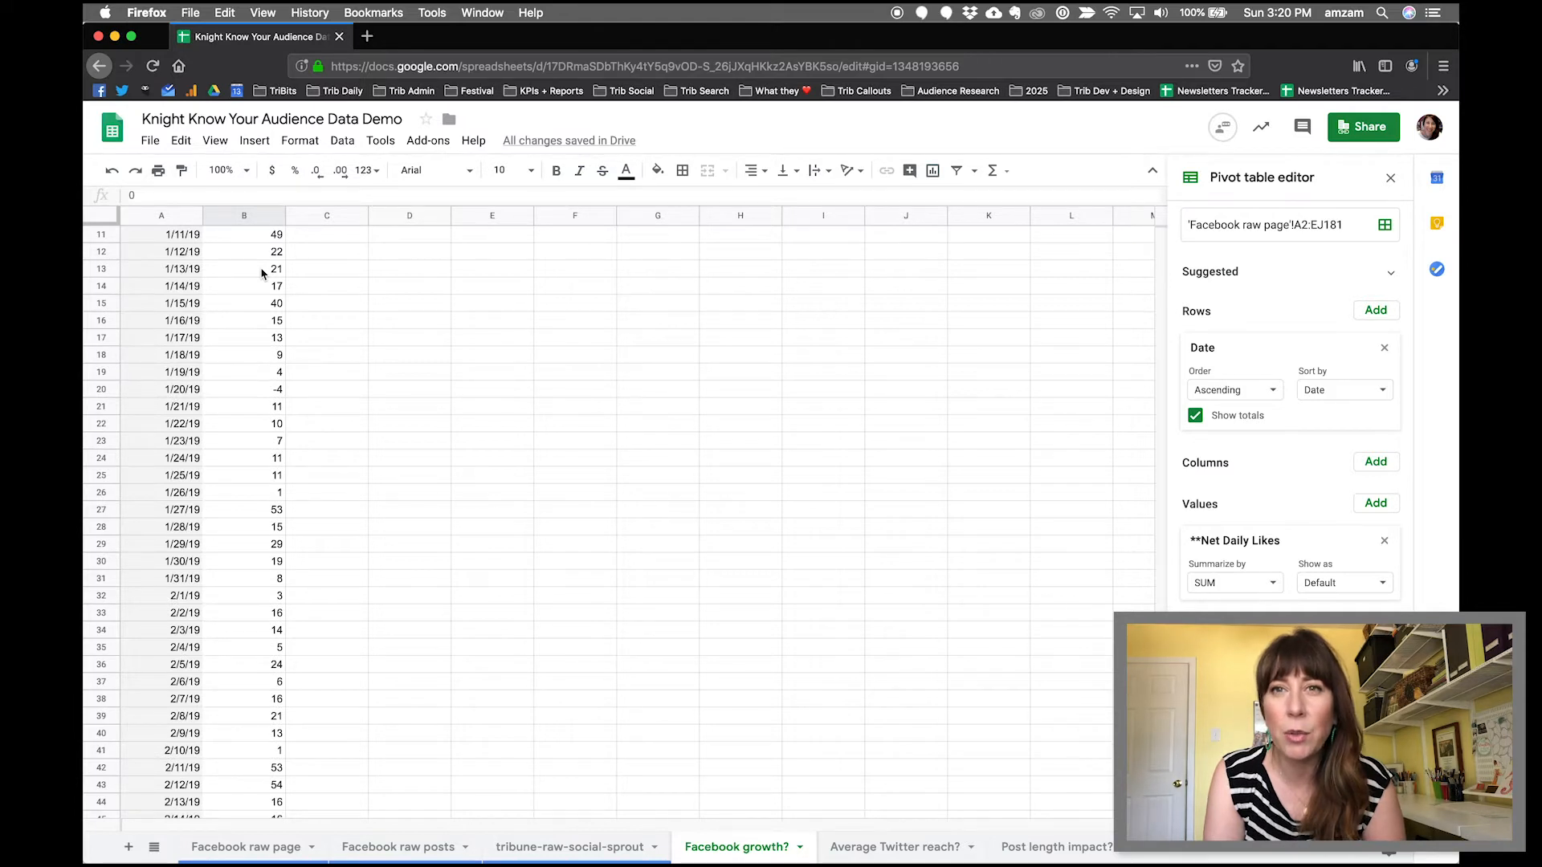
pyautogui.scroll(5, 262, 274)
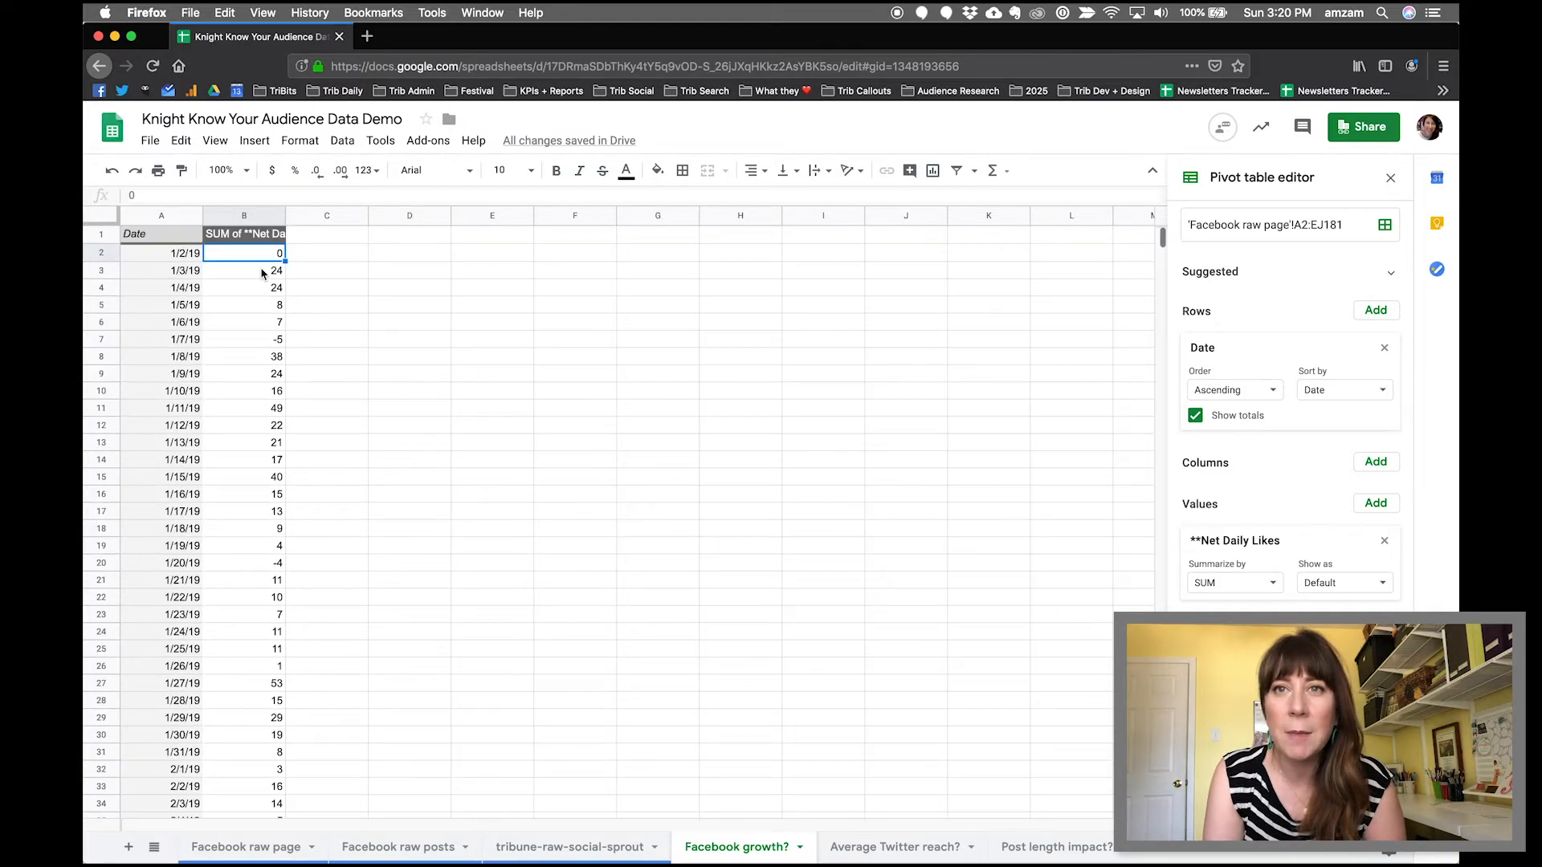
# - Group the pivot table's dates by Year-Month
pyautogui.rightClick(171, 341)
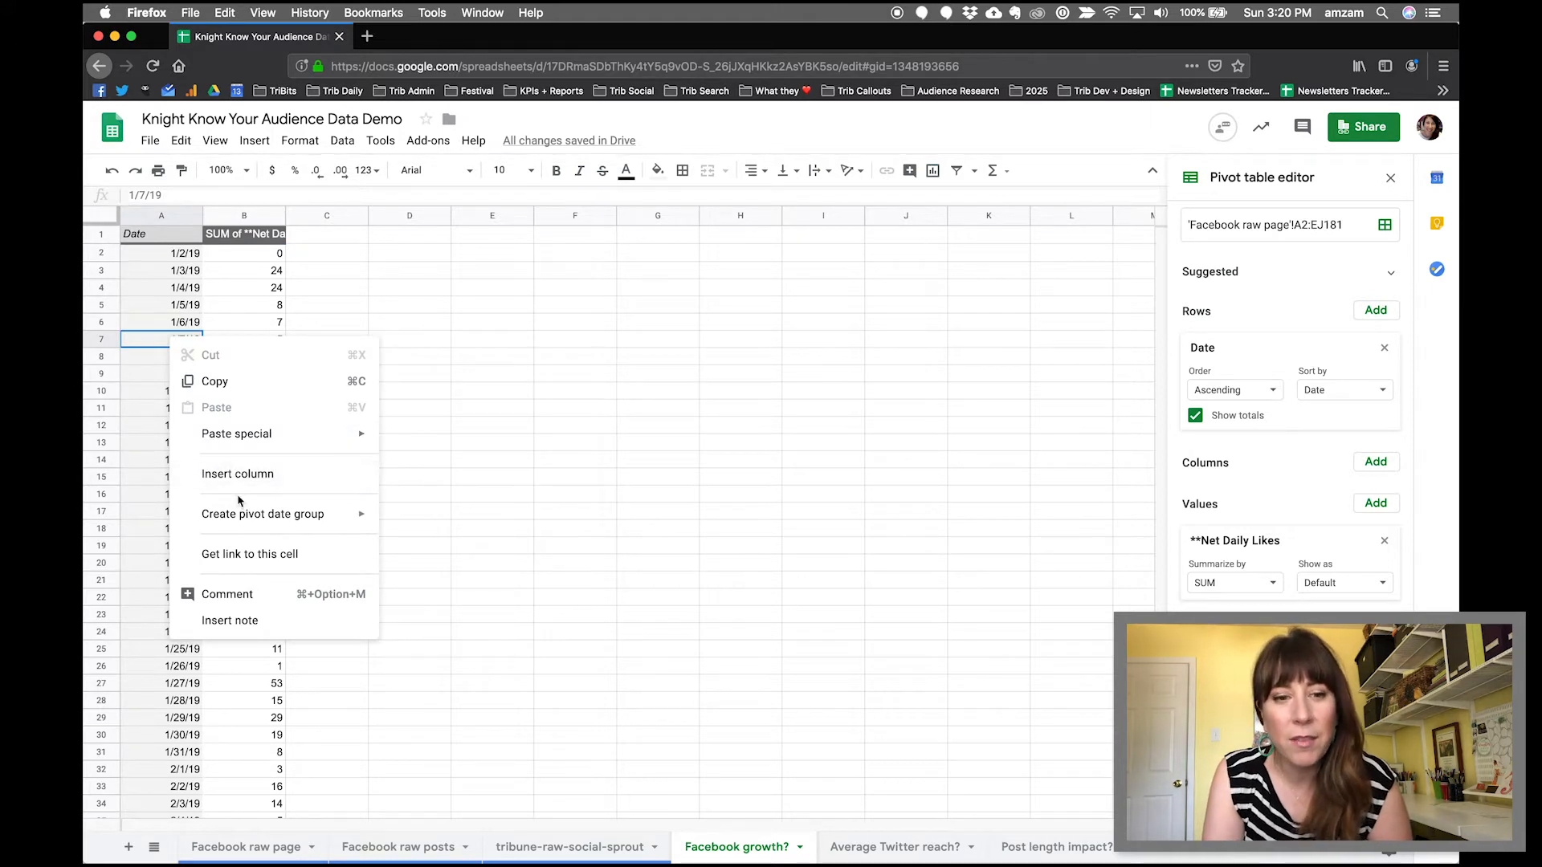
pyautogui.moveTo(241, 522)
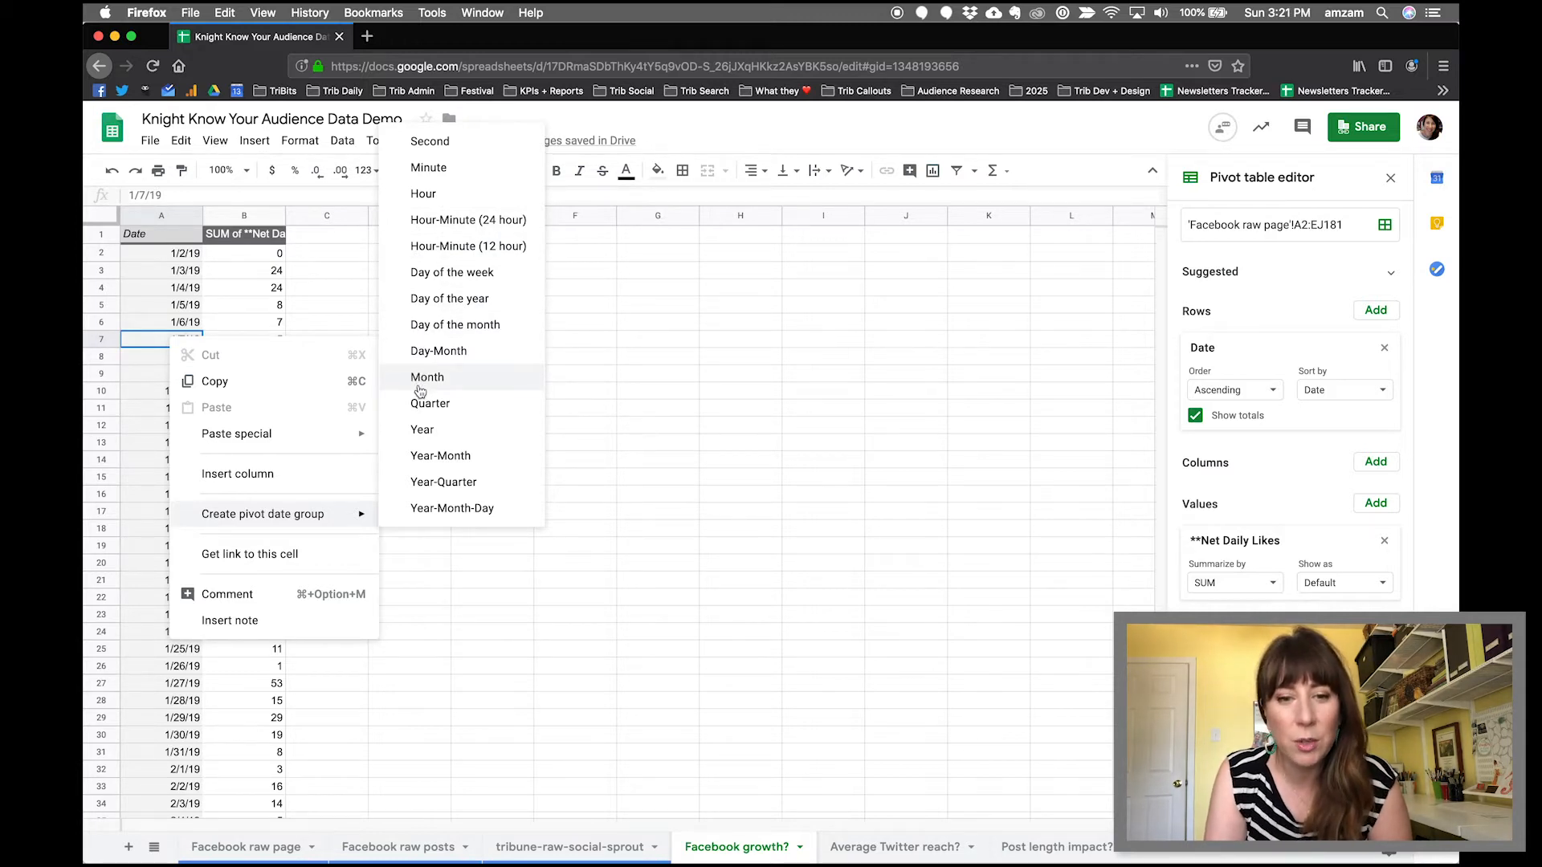
pyautogui.click(432, 464)
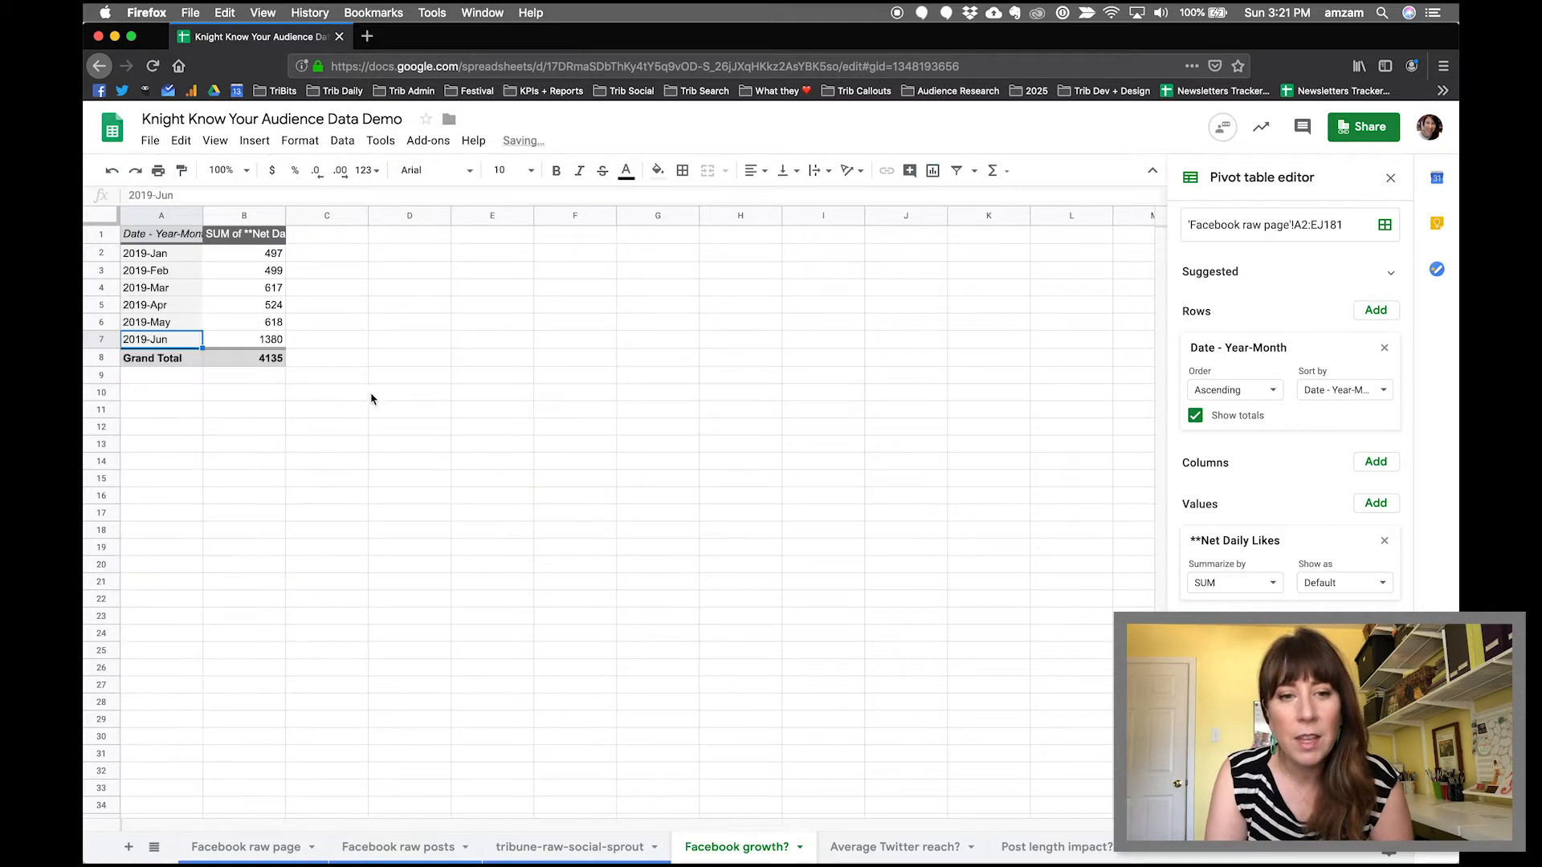
# - Select the monthly net likes in B2:B7 and show their average in the selection summary
pyautogui.click(230, 259)
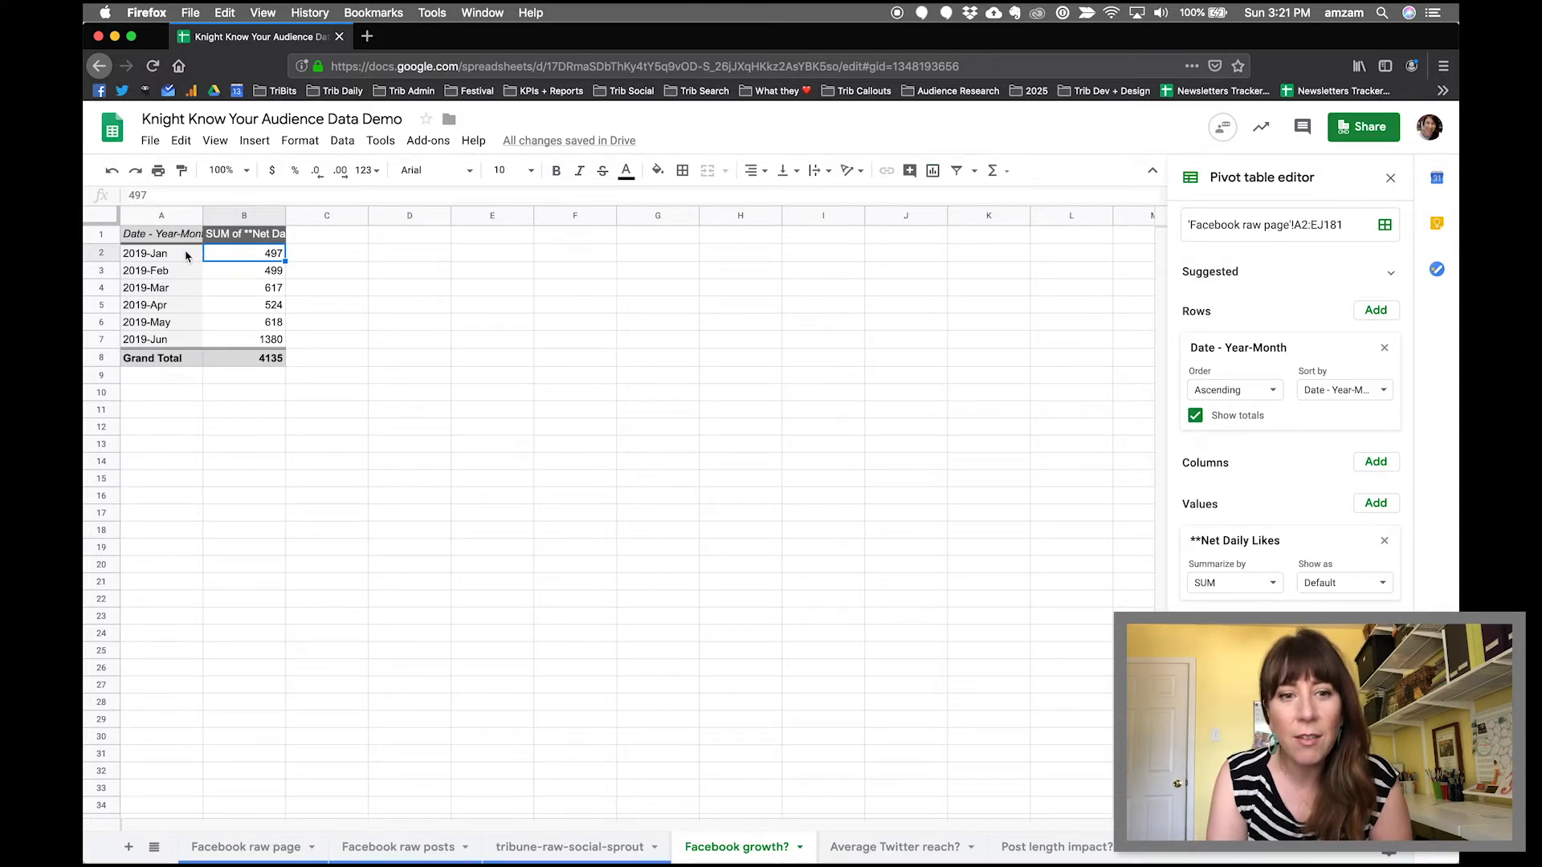
pyautogui.moveTo(249, 261); pyautogui.dragTo(252, 344)
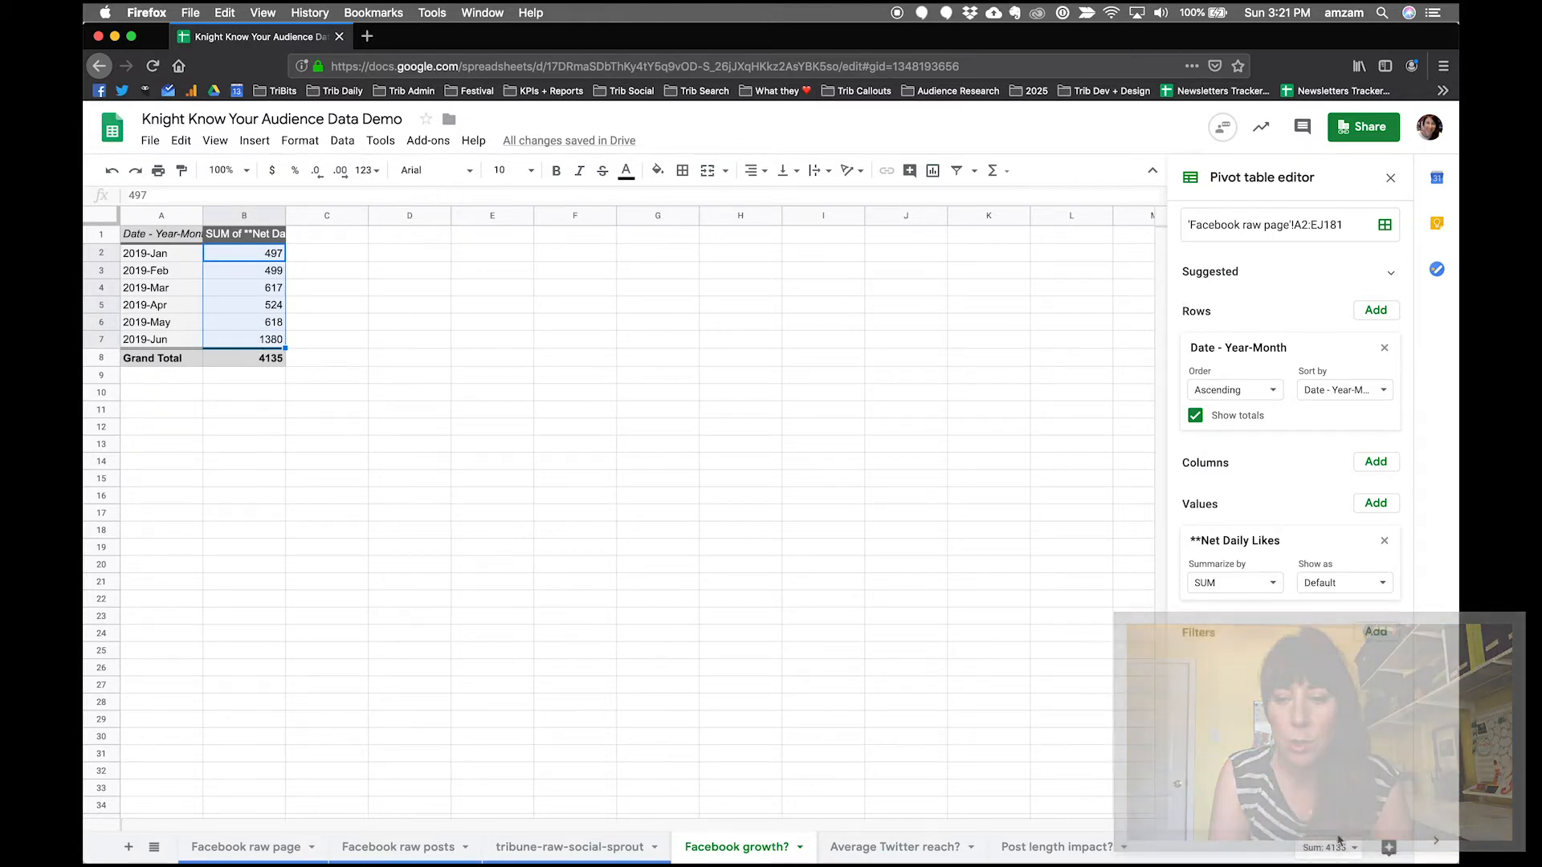
pyautogui.click(1337, 845)
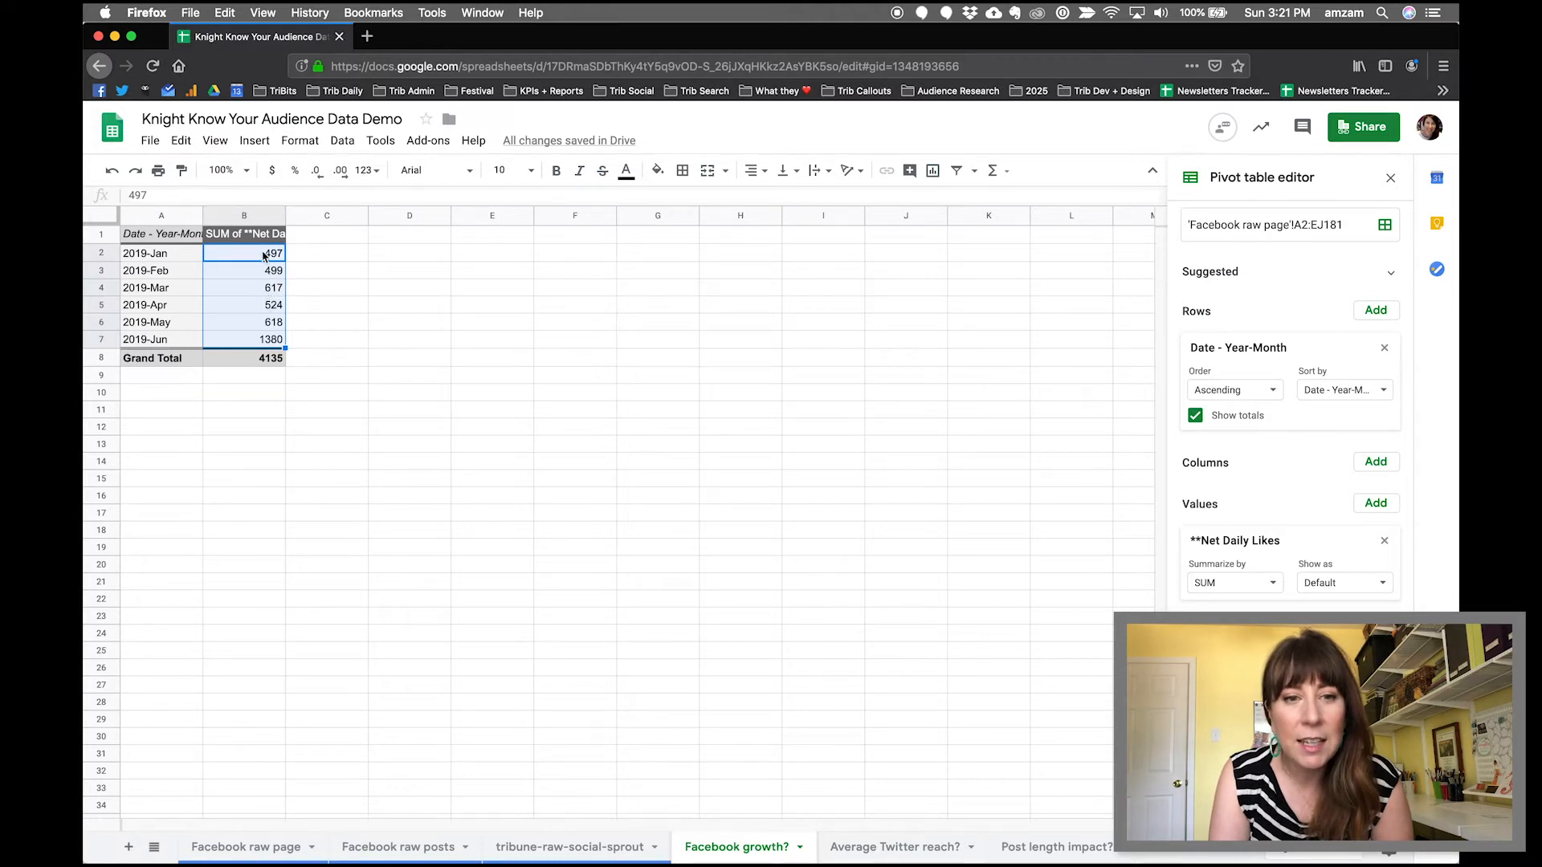
# - Apply a white-to-green color scale to the monthly net likes in B2:B7, with green marking the maximum value
pyautogui.click(299, 142)
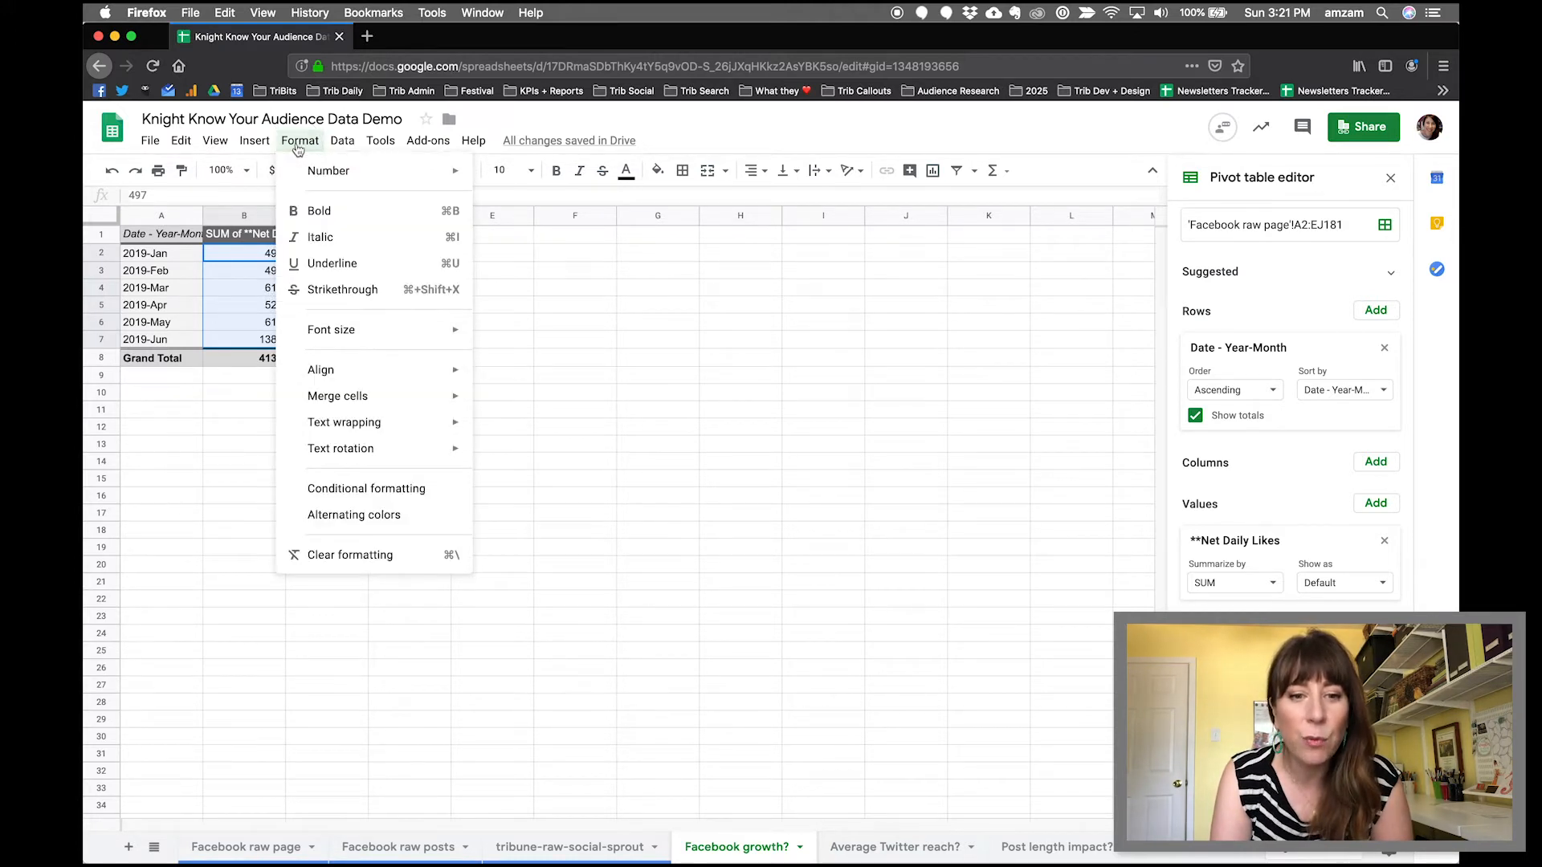
pyautogui.click(337, 489)
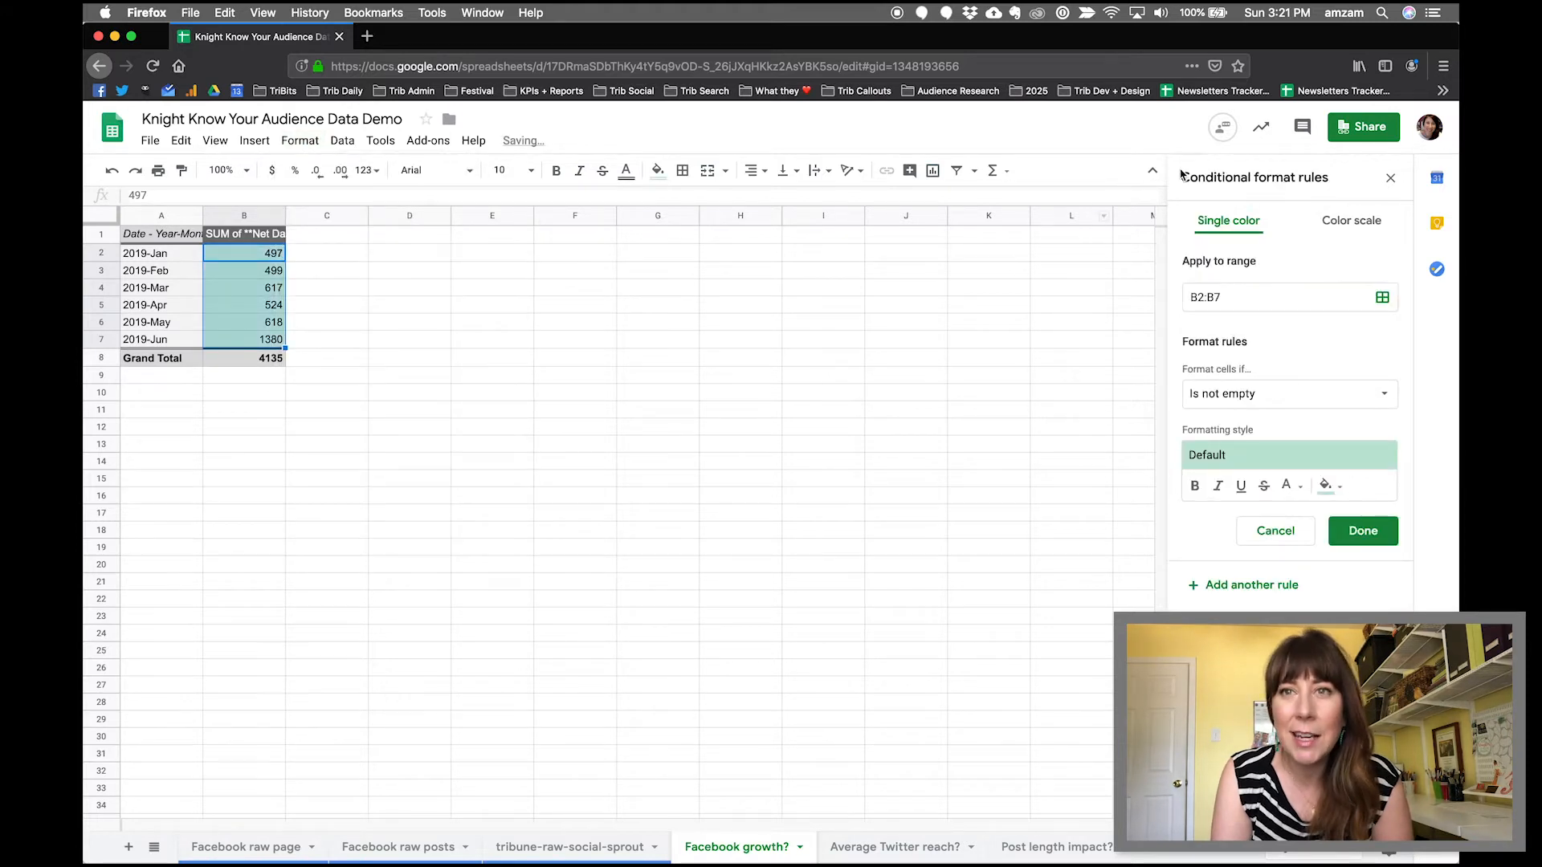
pyautogui.click(1332, 224)
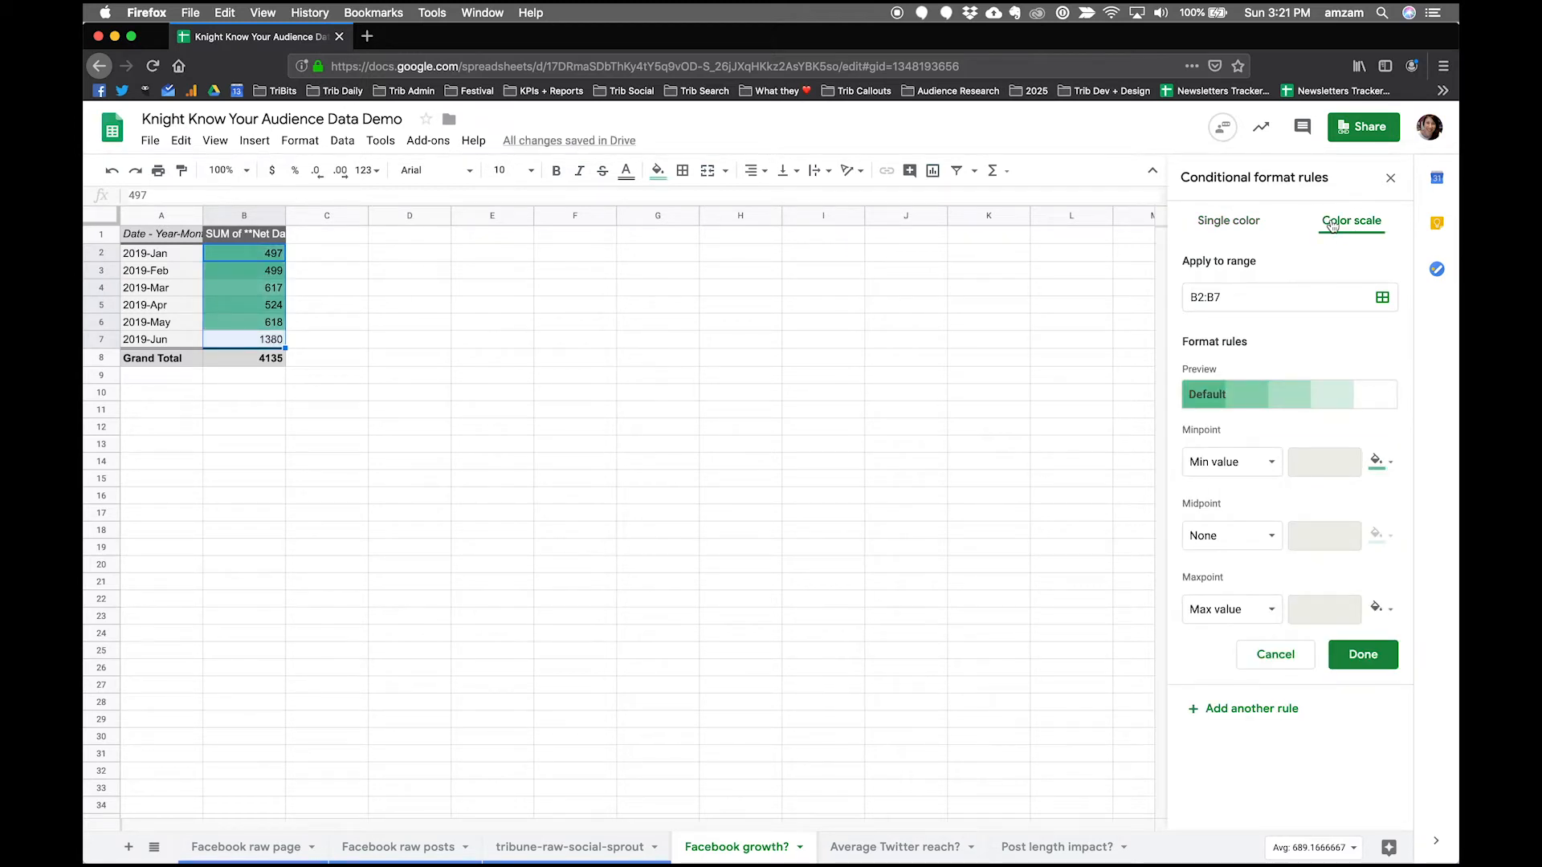
pyautogui.click(1244, 398)
pyautogui.click(1221, 482)
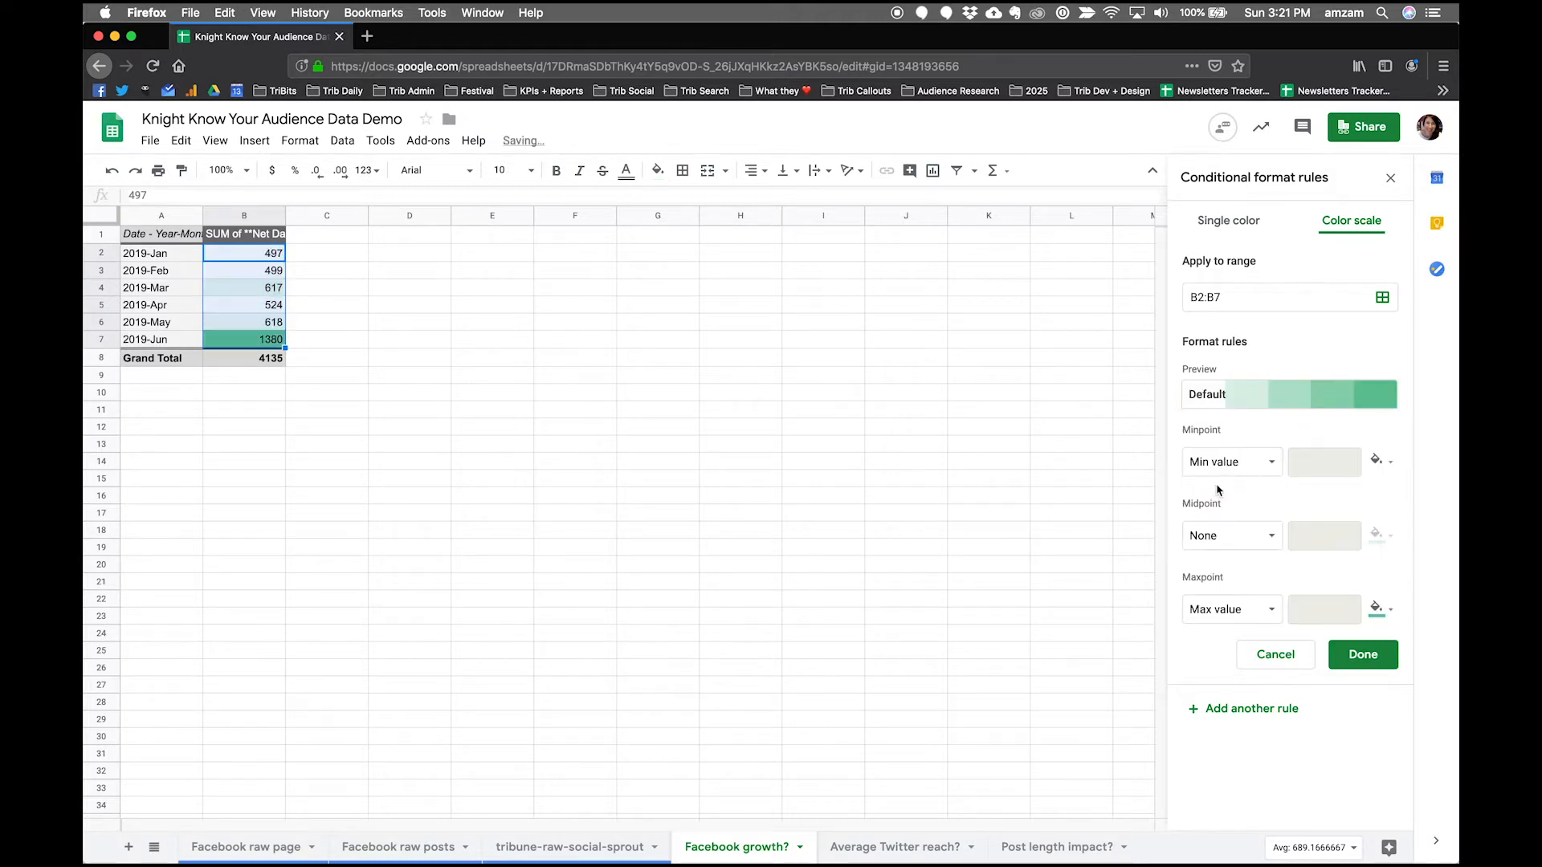
pyautogui.click(1355, 657)
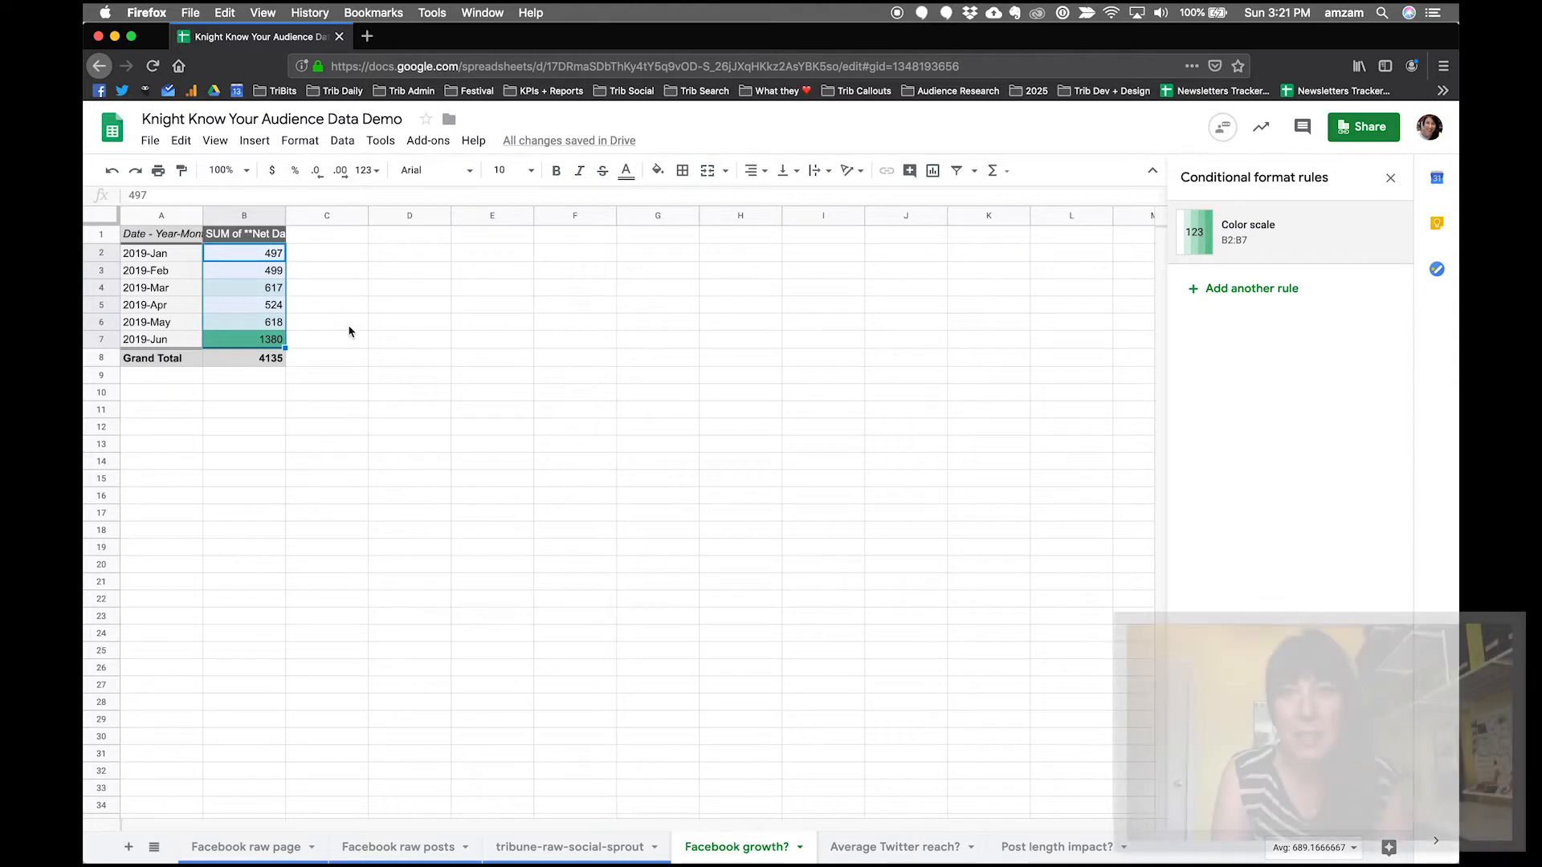
# - Calculate the average monthly net likes in C2 with =AVERAGE(B2:B7), and clear the cell again
pyautogui.click(257, 339)
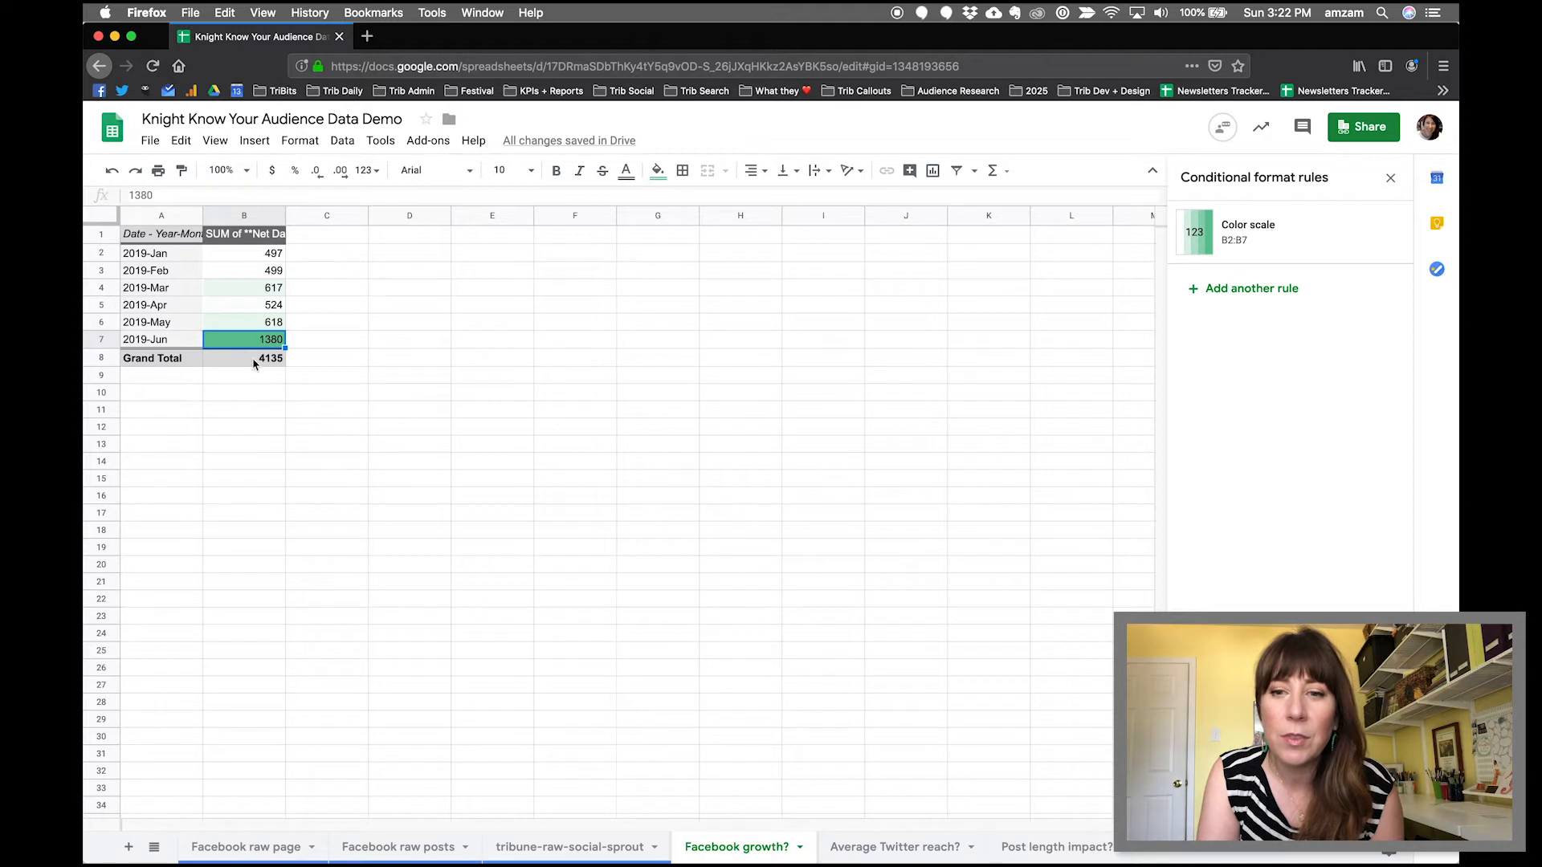
pyautogui.click(254, 364)
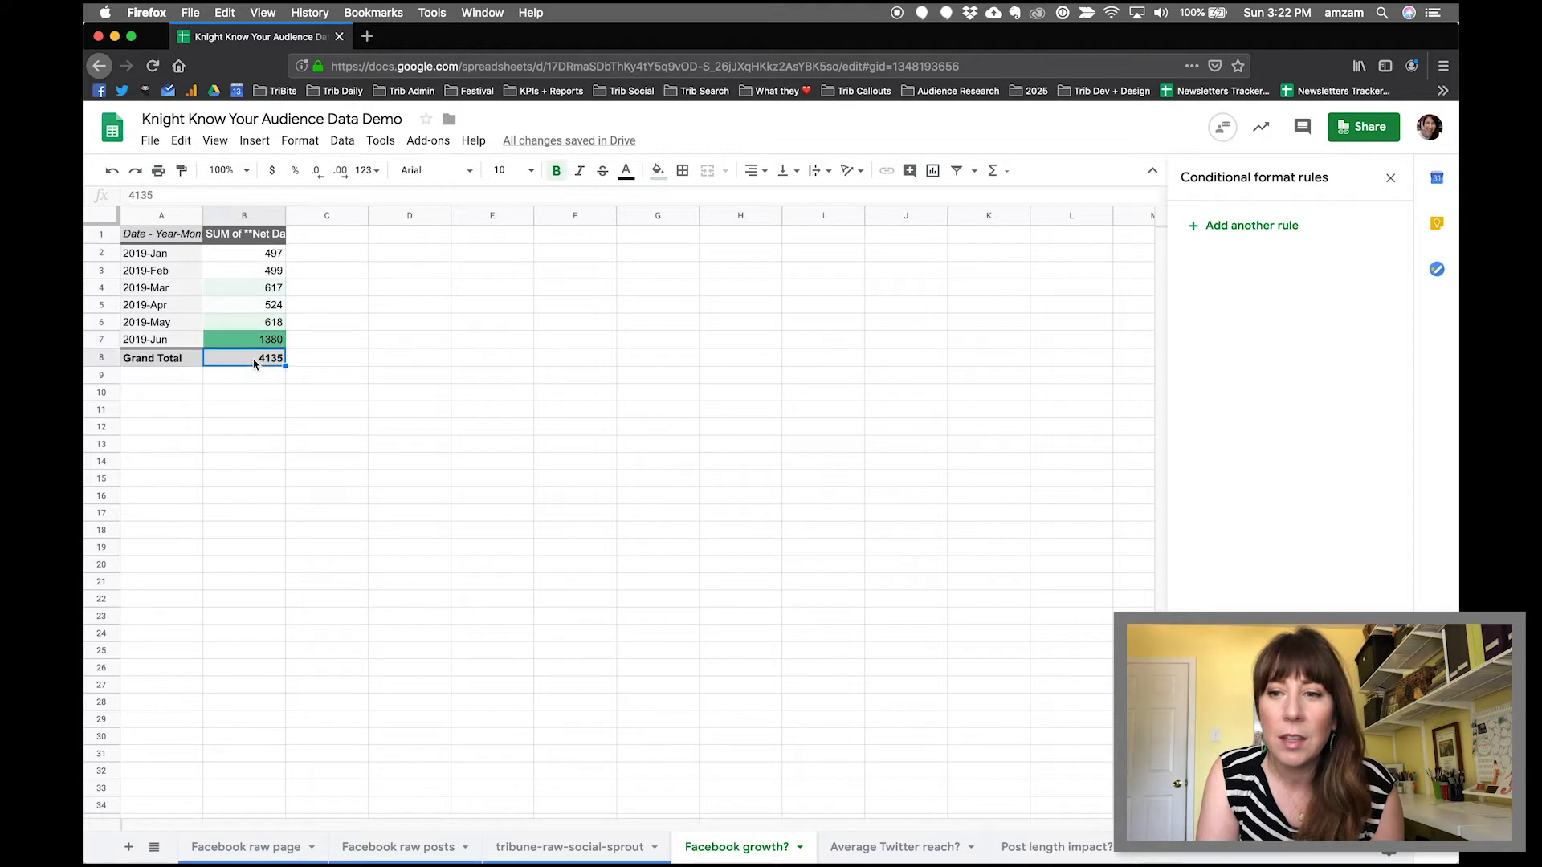
pyautogui.click(309, 255)
pyautogui.write('=average')
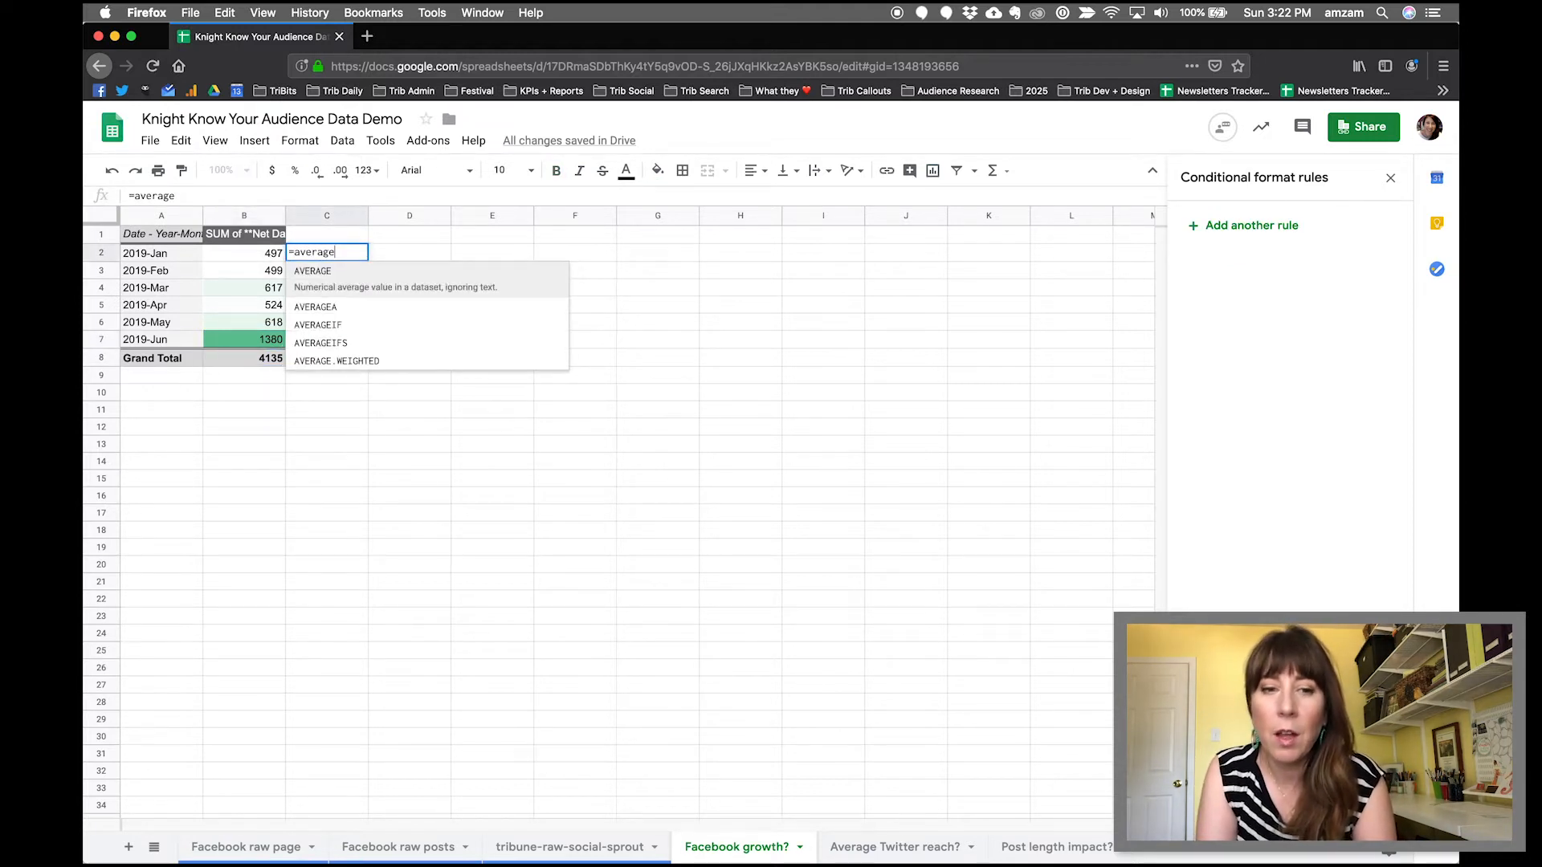
pyautogui.click(337, 277)
pyautogui.moveTo(271, 254); pyautogui.dragTo(269, 339)
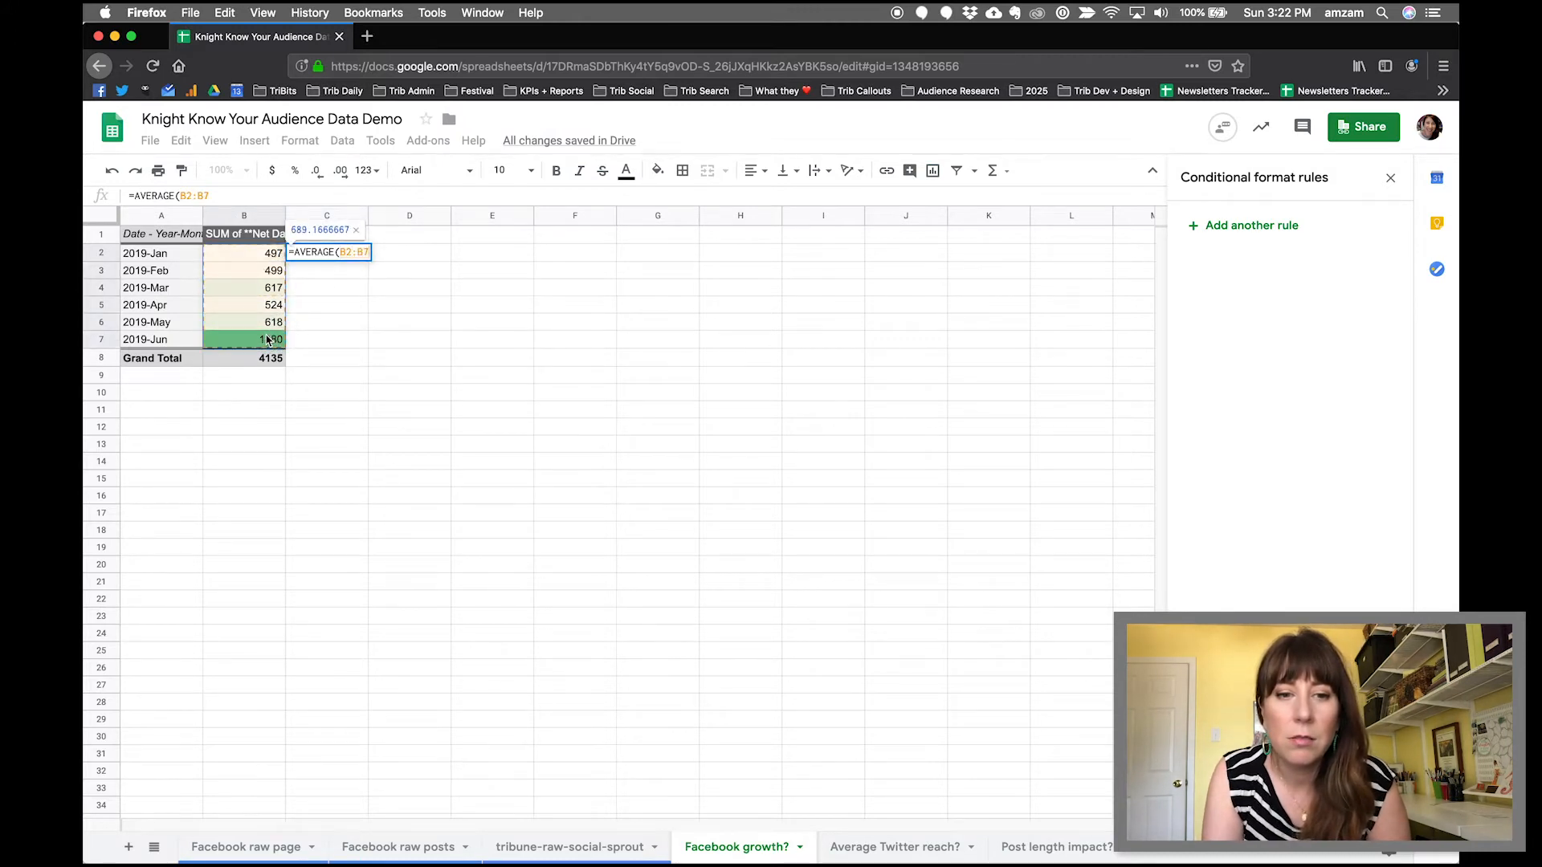
pyautogui.press('Return')
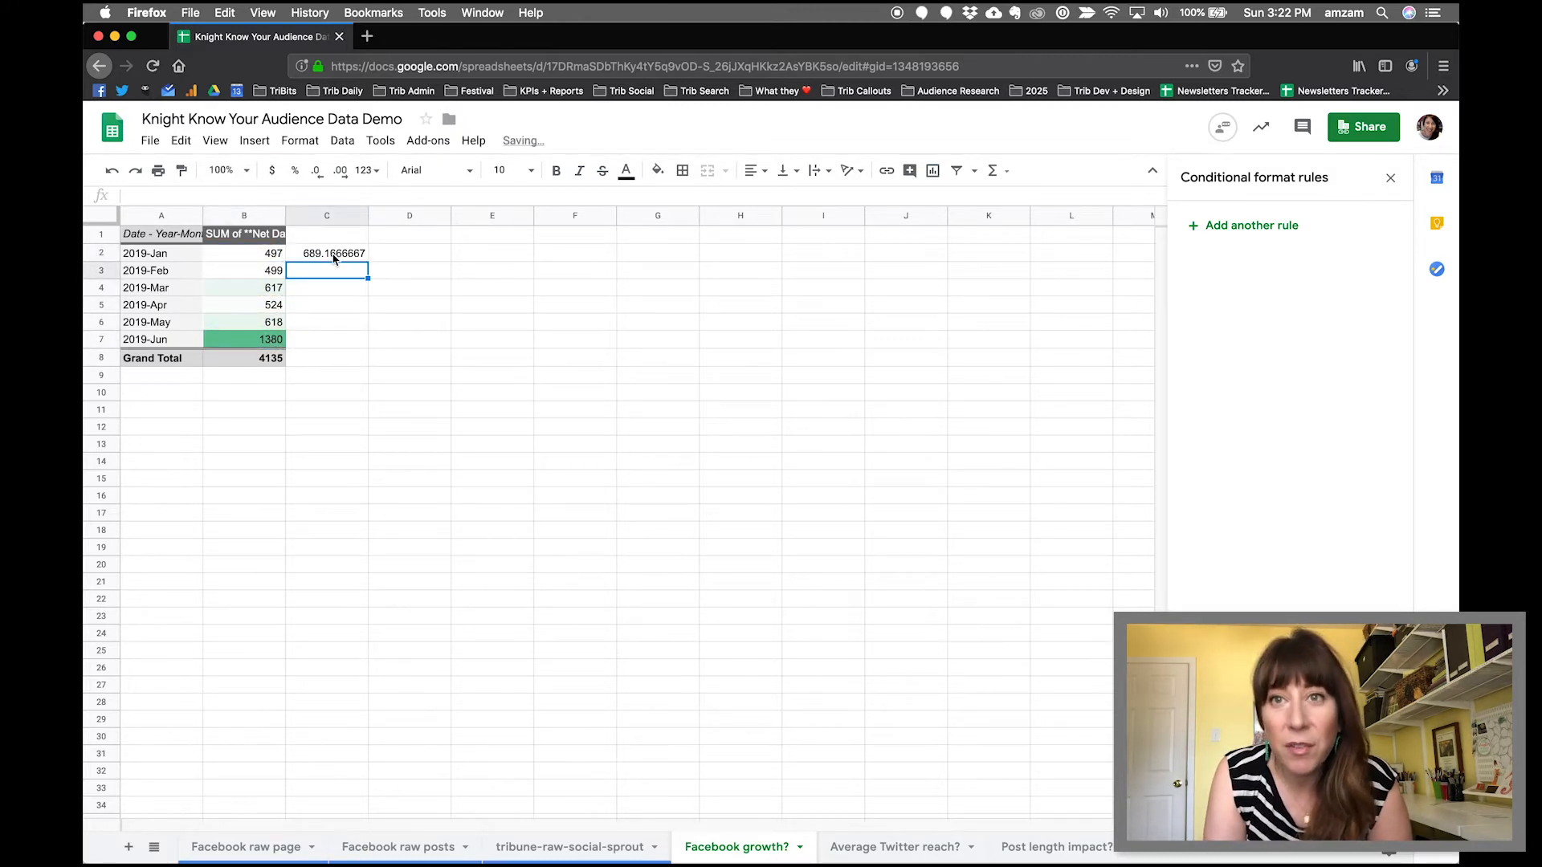
pyautogui.click(335, 256)
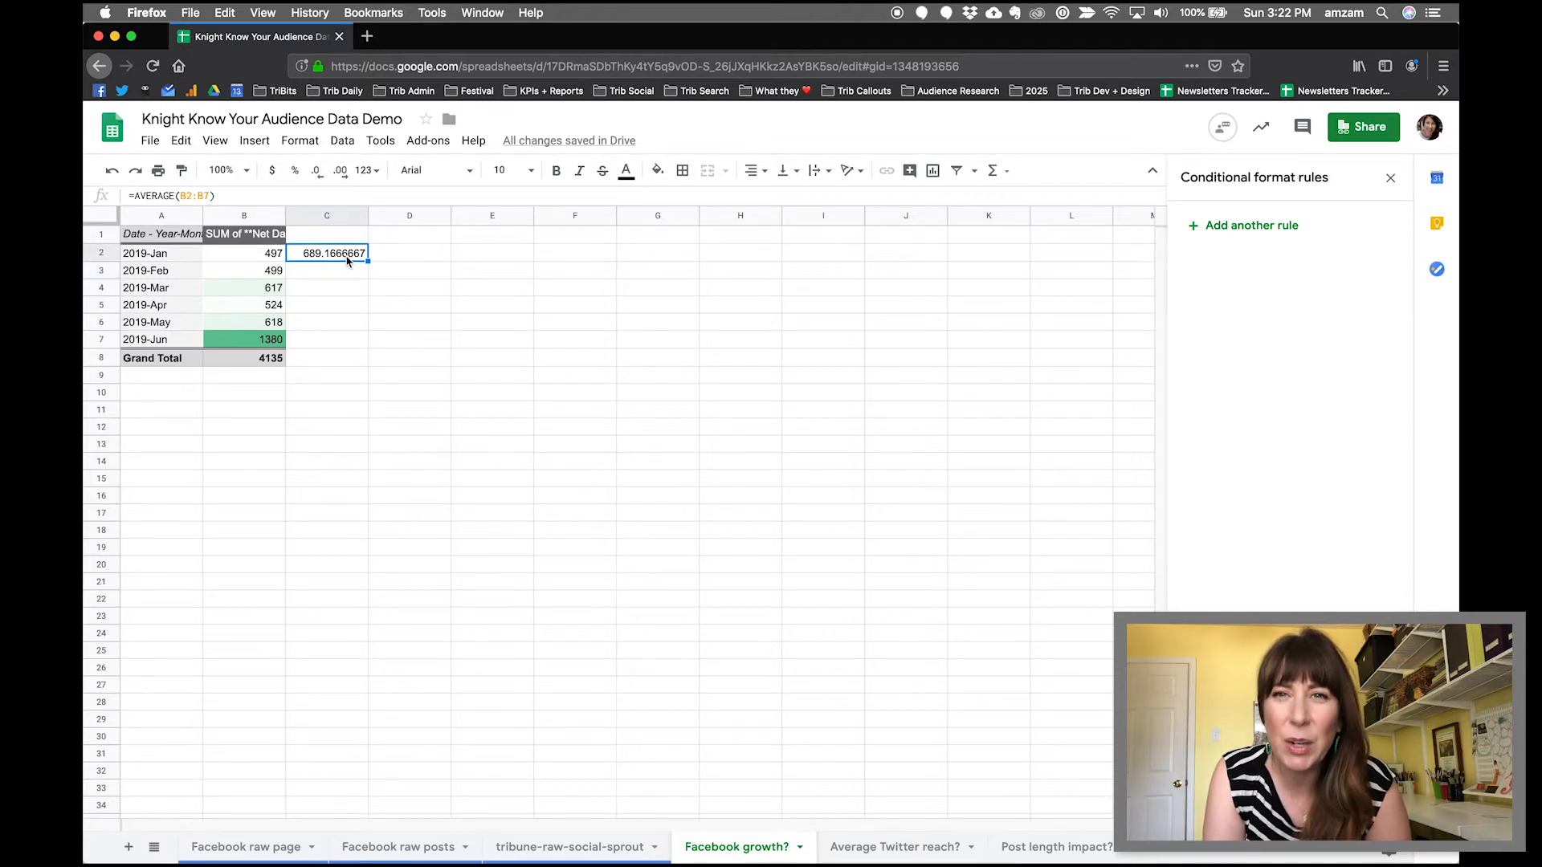
pyautogui.press('Delete')
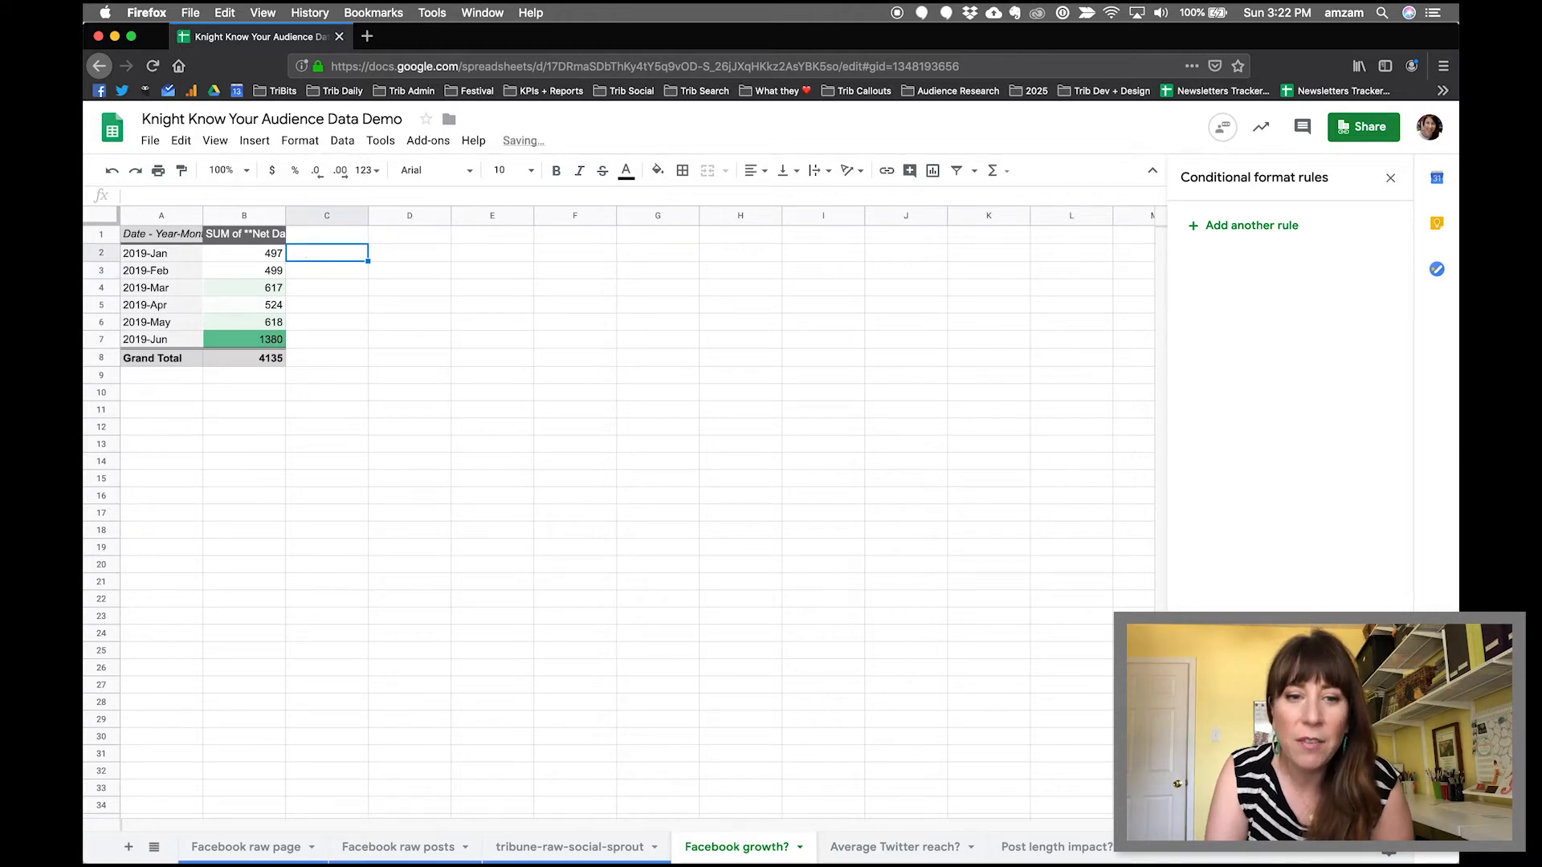
# - Calculate the month-over-month growth rate in C3 with =(B3-B2)/B2 and fill the formula down to C7
pyautogui.click(340, 278)
pyautogui.write('=(')
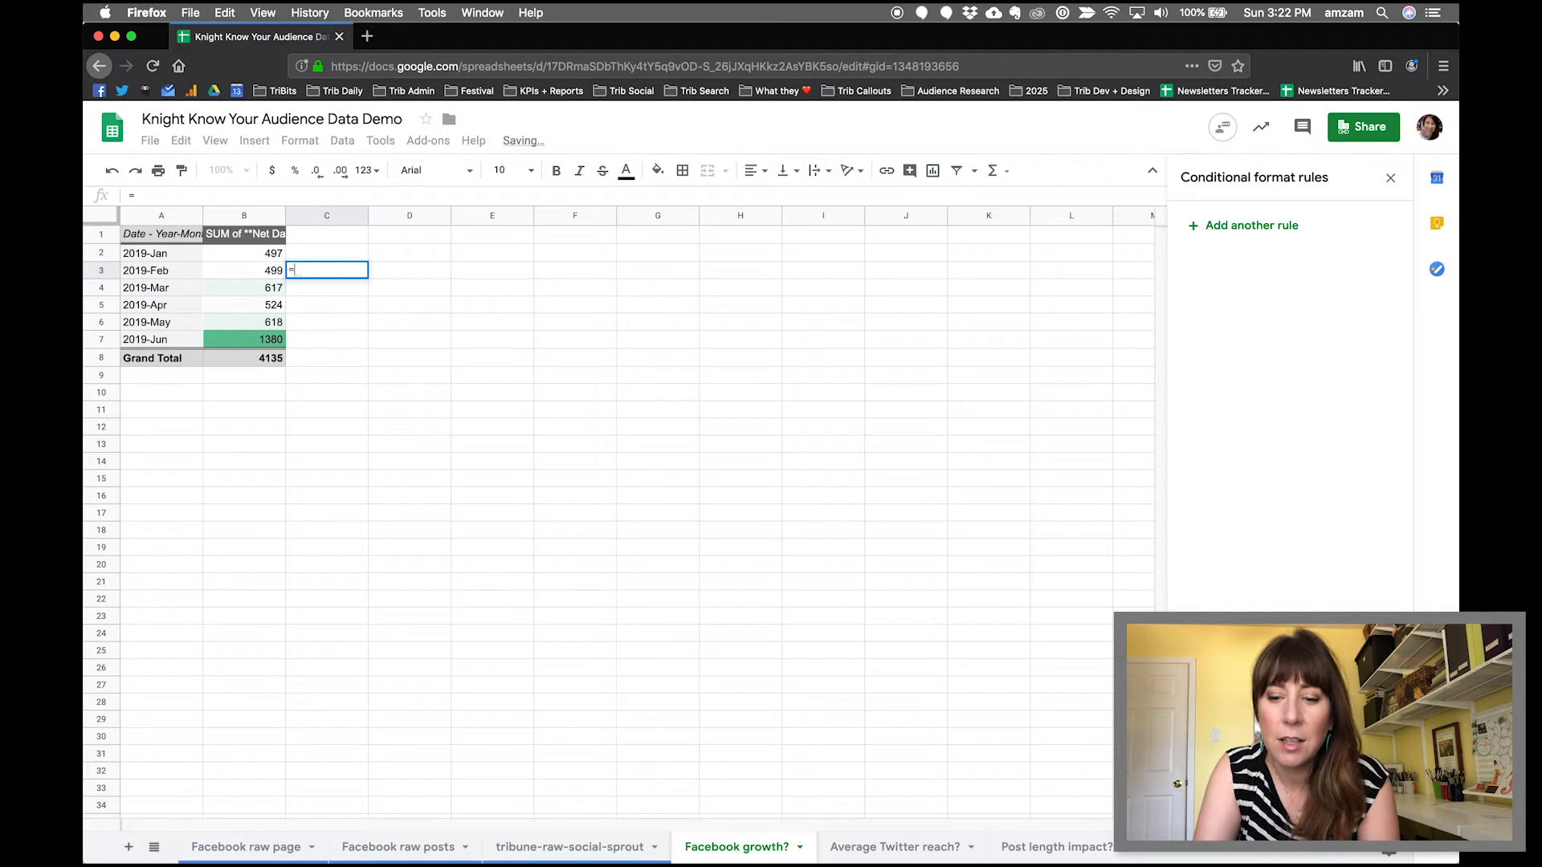
pyautogui.click(276, 273)
pyautogui.write('-')
pyautogui.click(272, 257)
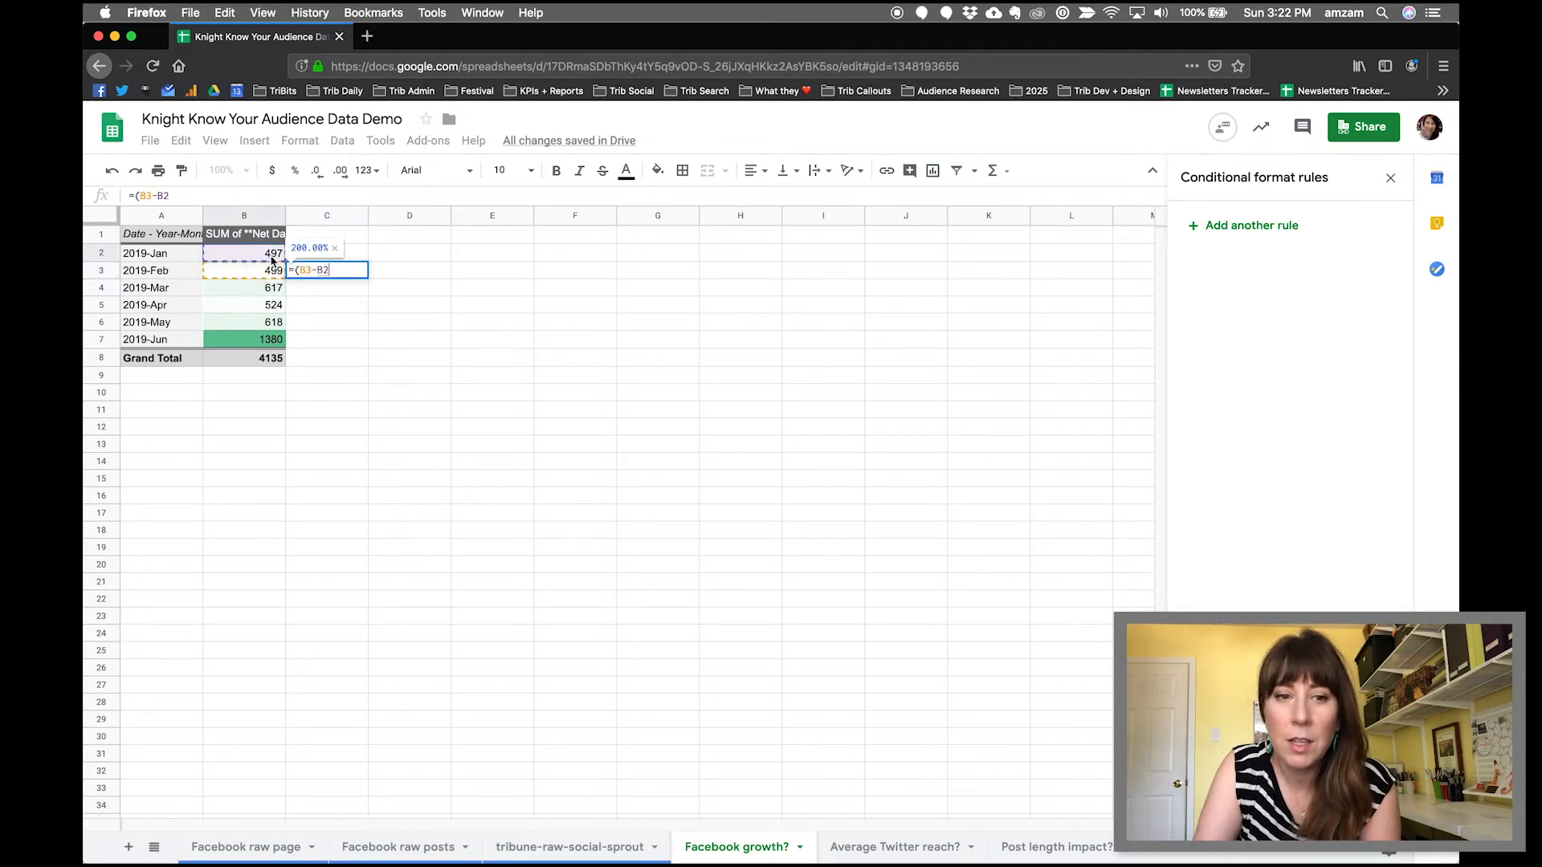
pyautogui.write(')/')
pyautogui.click(268, 256)
pyautogui.press('Return')
pyautogui.click(354, 273)
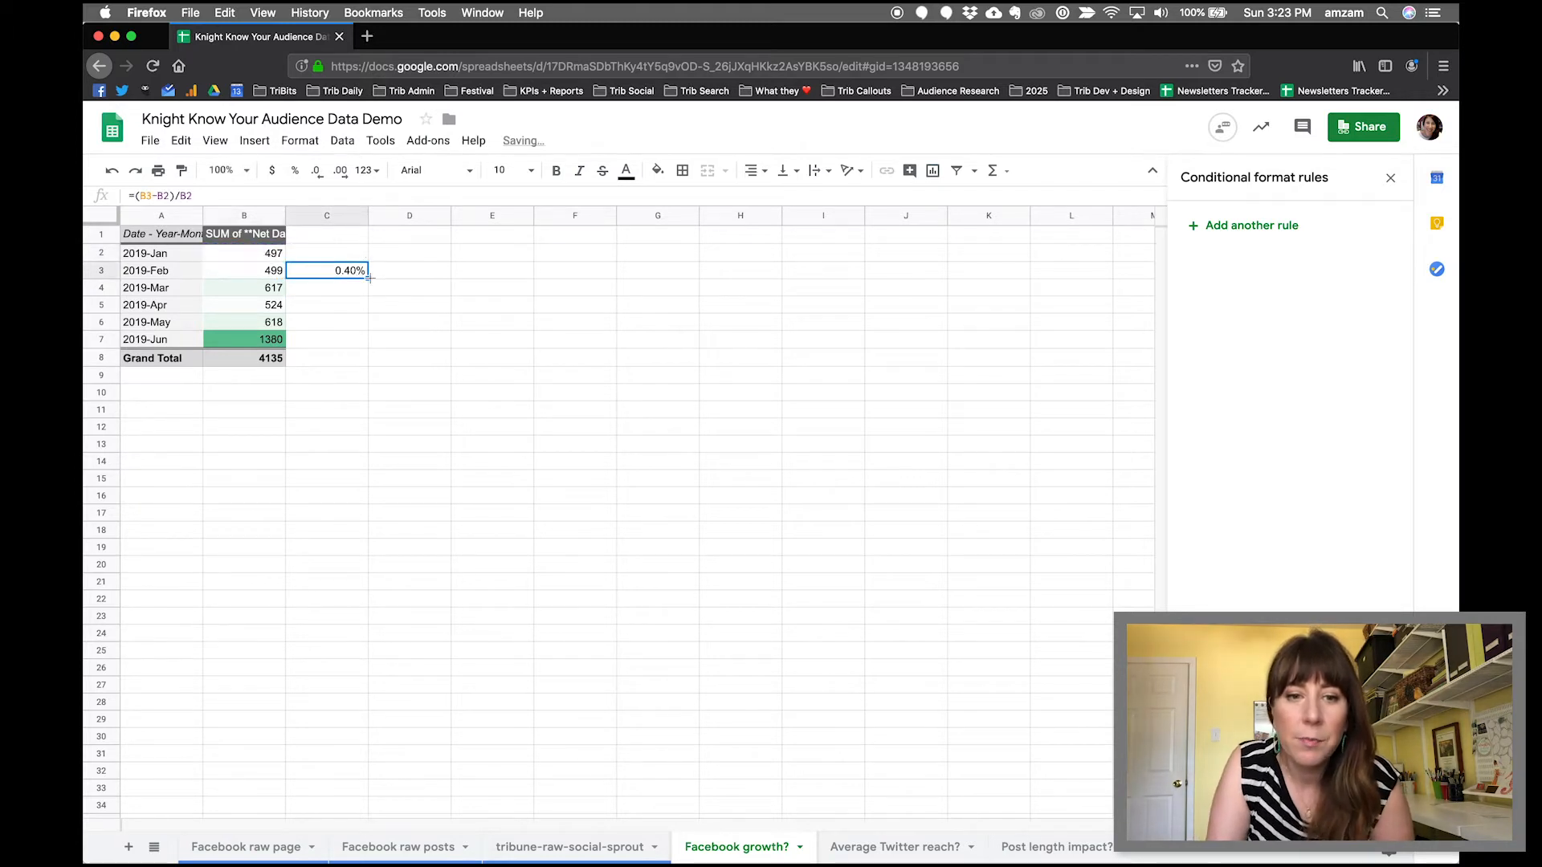
pyautogui.moveTo(368, 276); pyautogui.dragTo(361, 342)
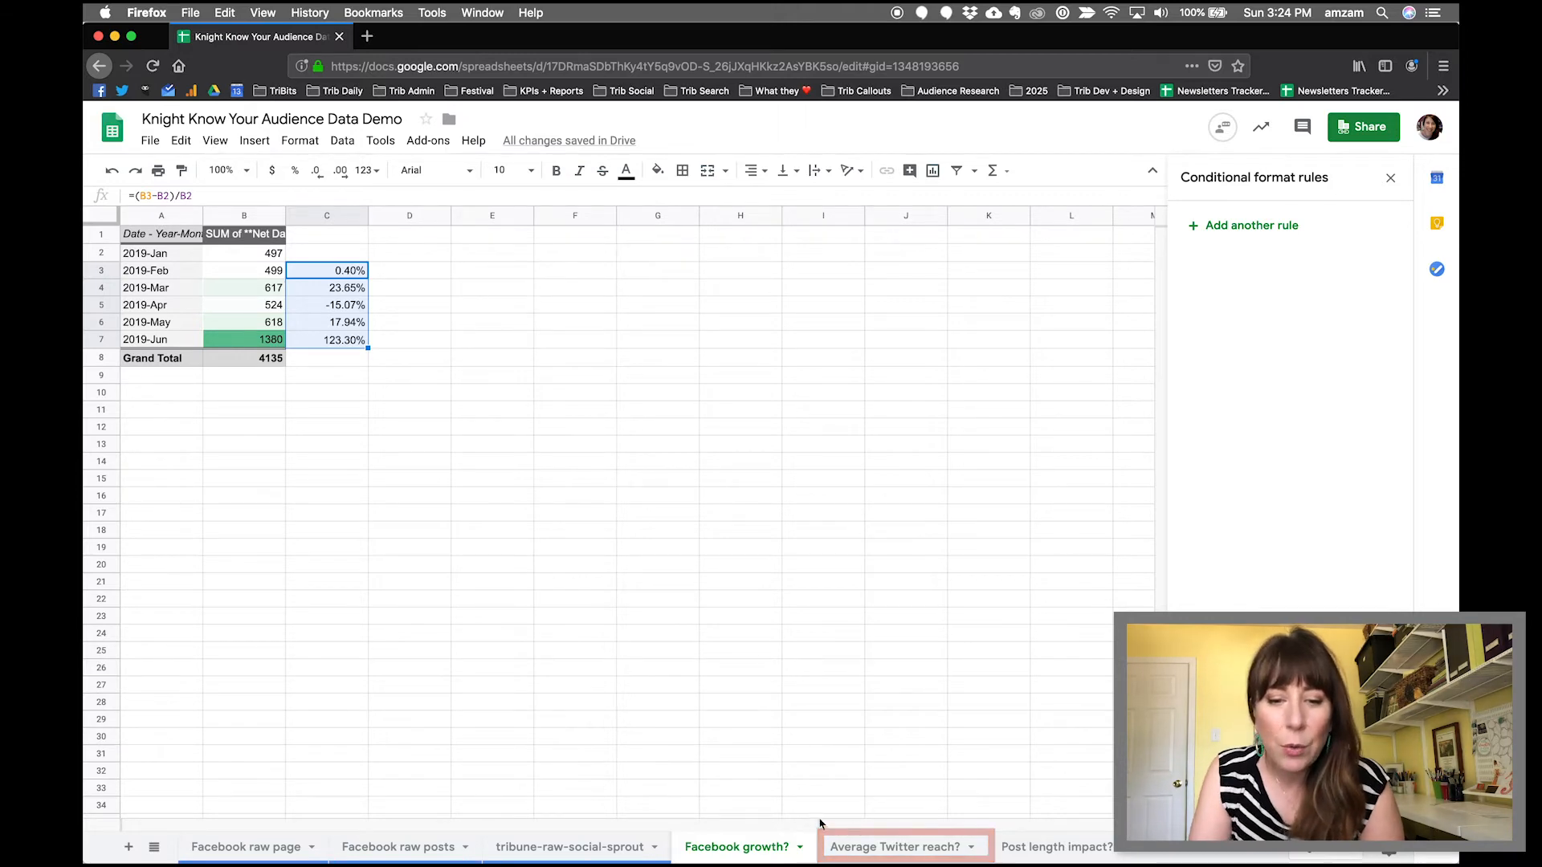
# - Open the tribune-raw-social-sprout sheet and examine its Date, Message Type and Sent By columns
pyautogui.click(589, 850)
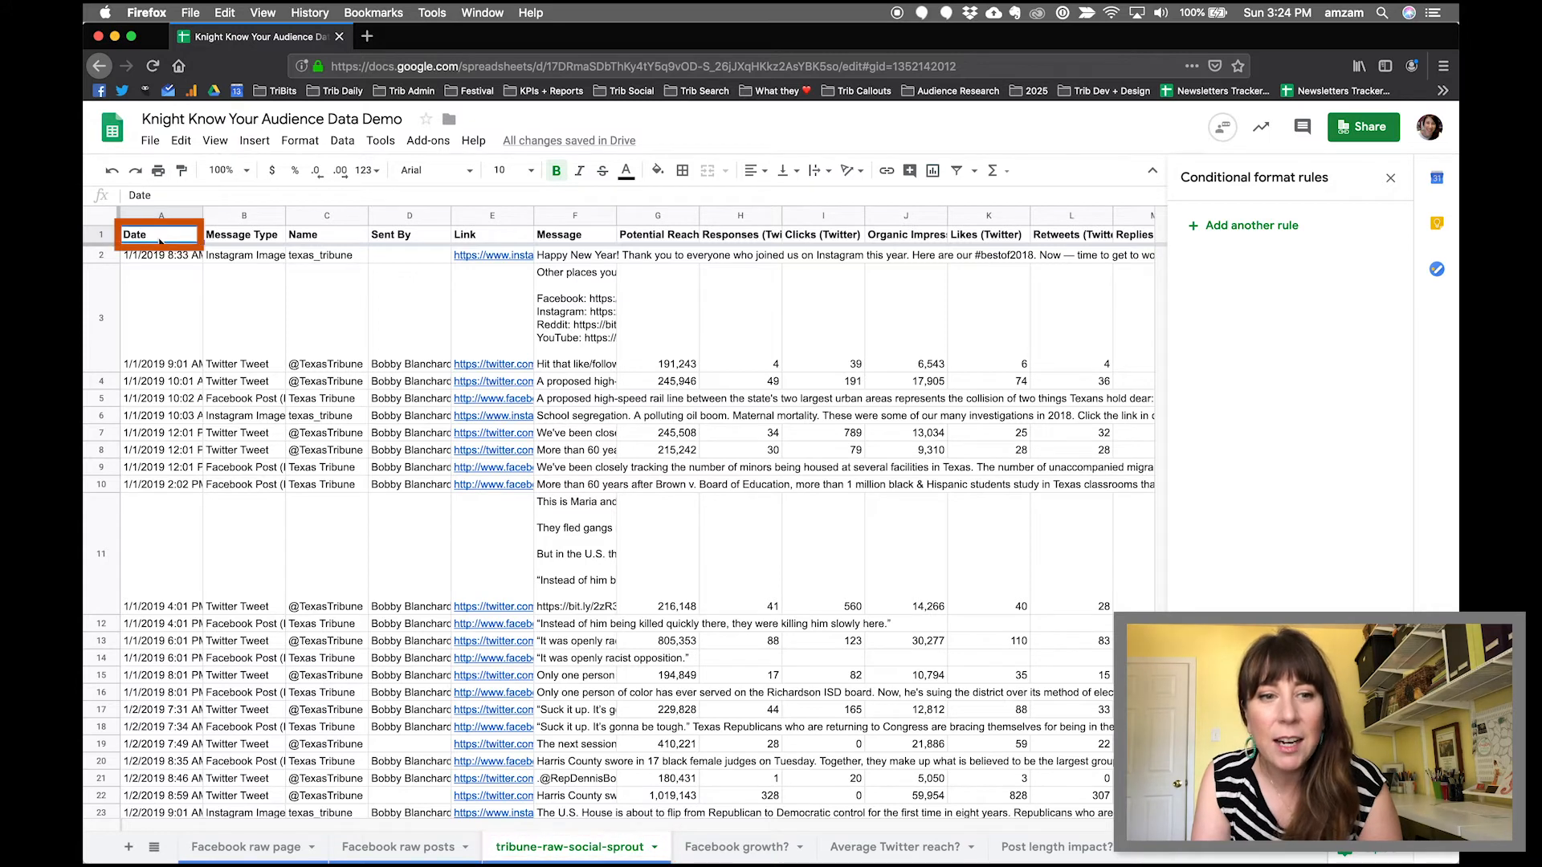
pyautogui.click(215, 239)
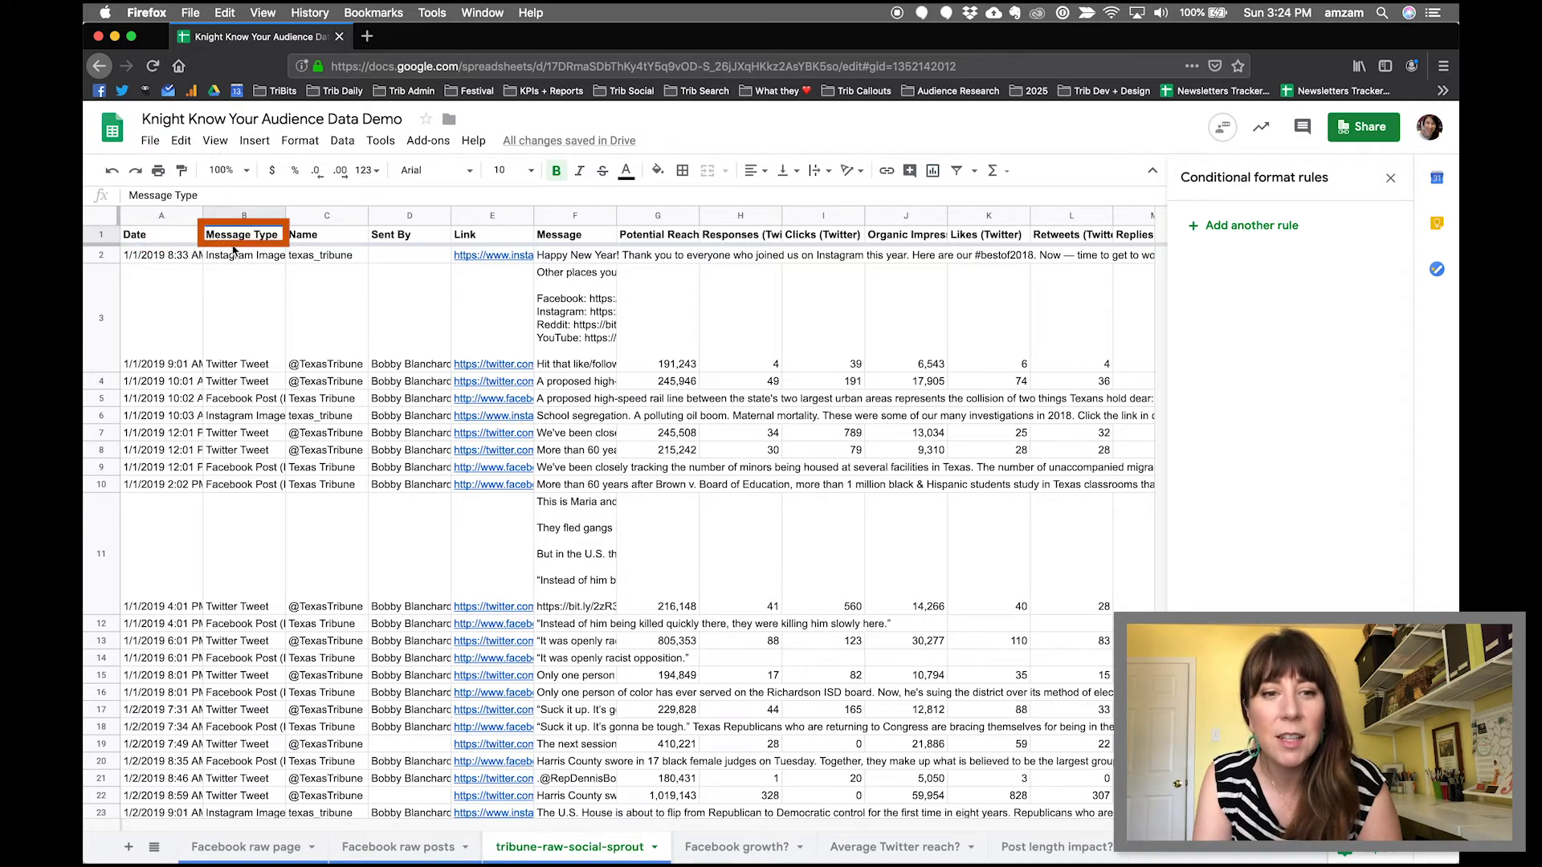
pyautogui.click(233, 255)
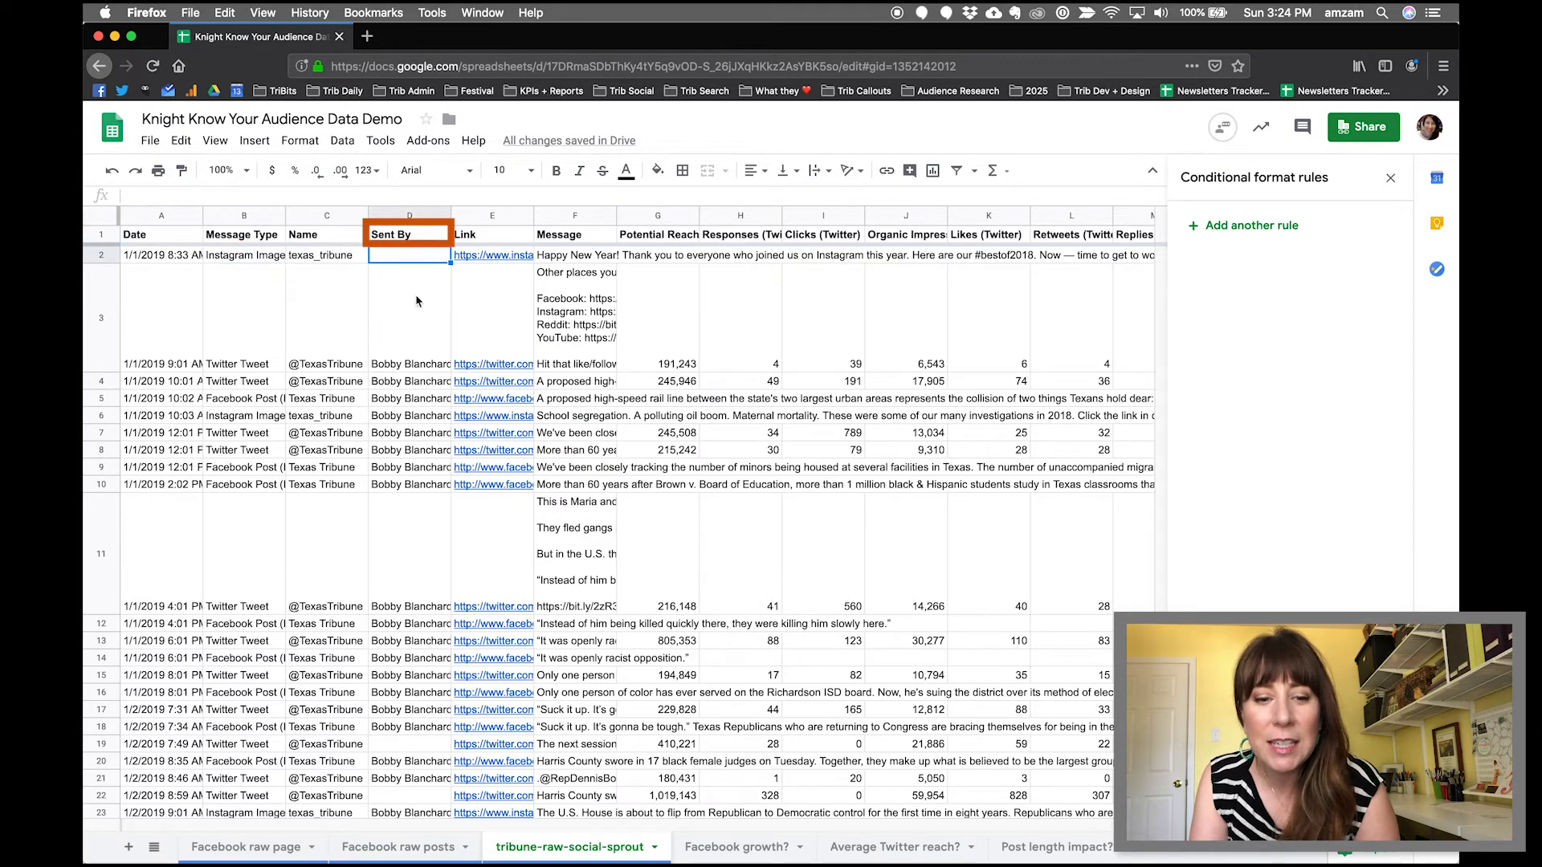
pyautogui.scroll(-6, 415, 441)
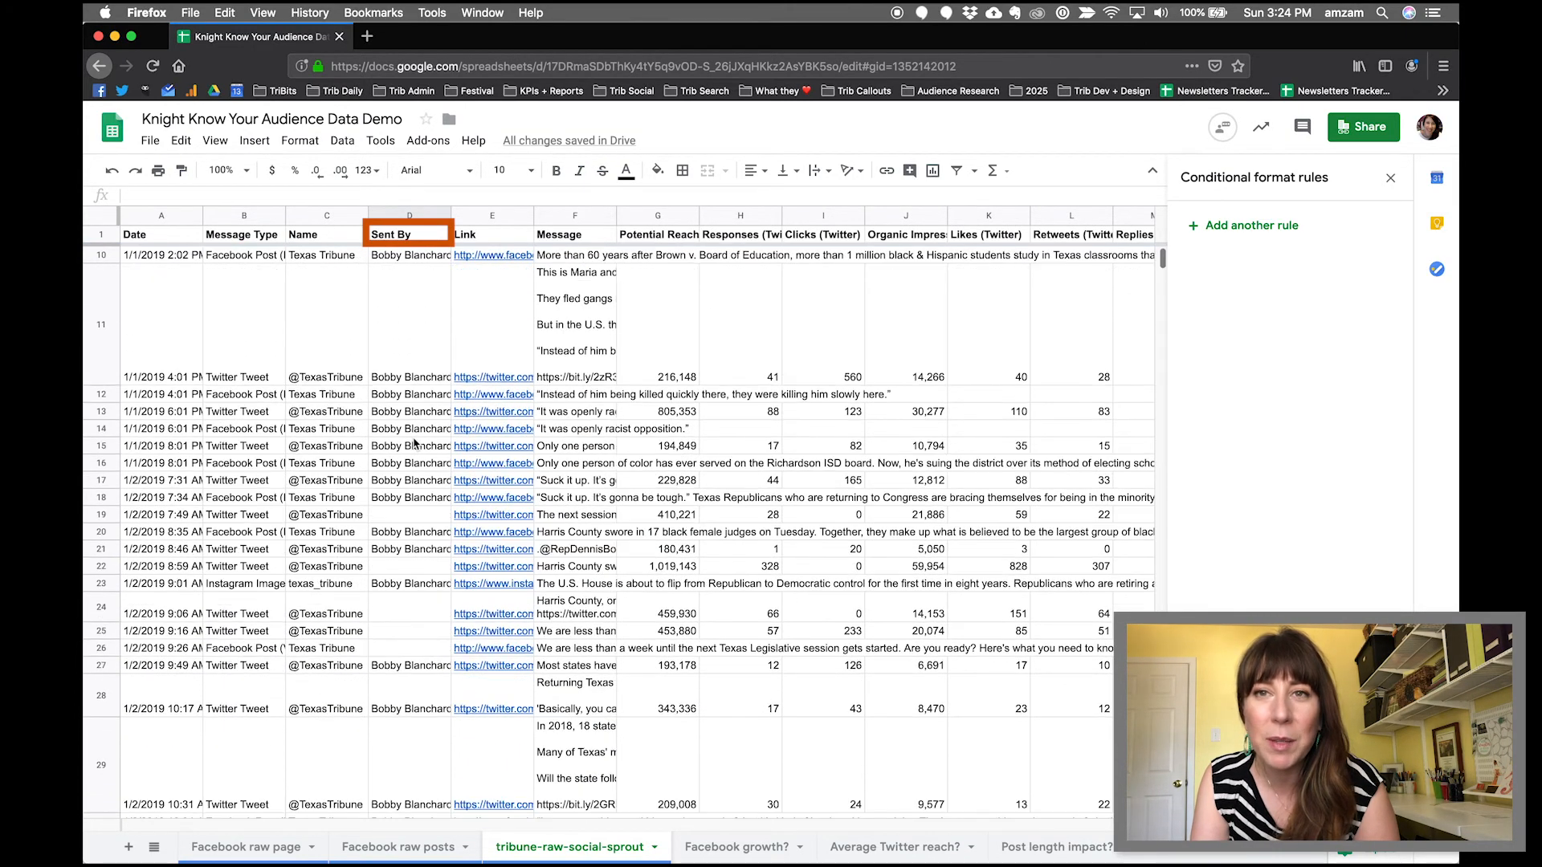
pyautogui.scroll(6, 415, 443)
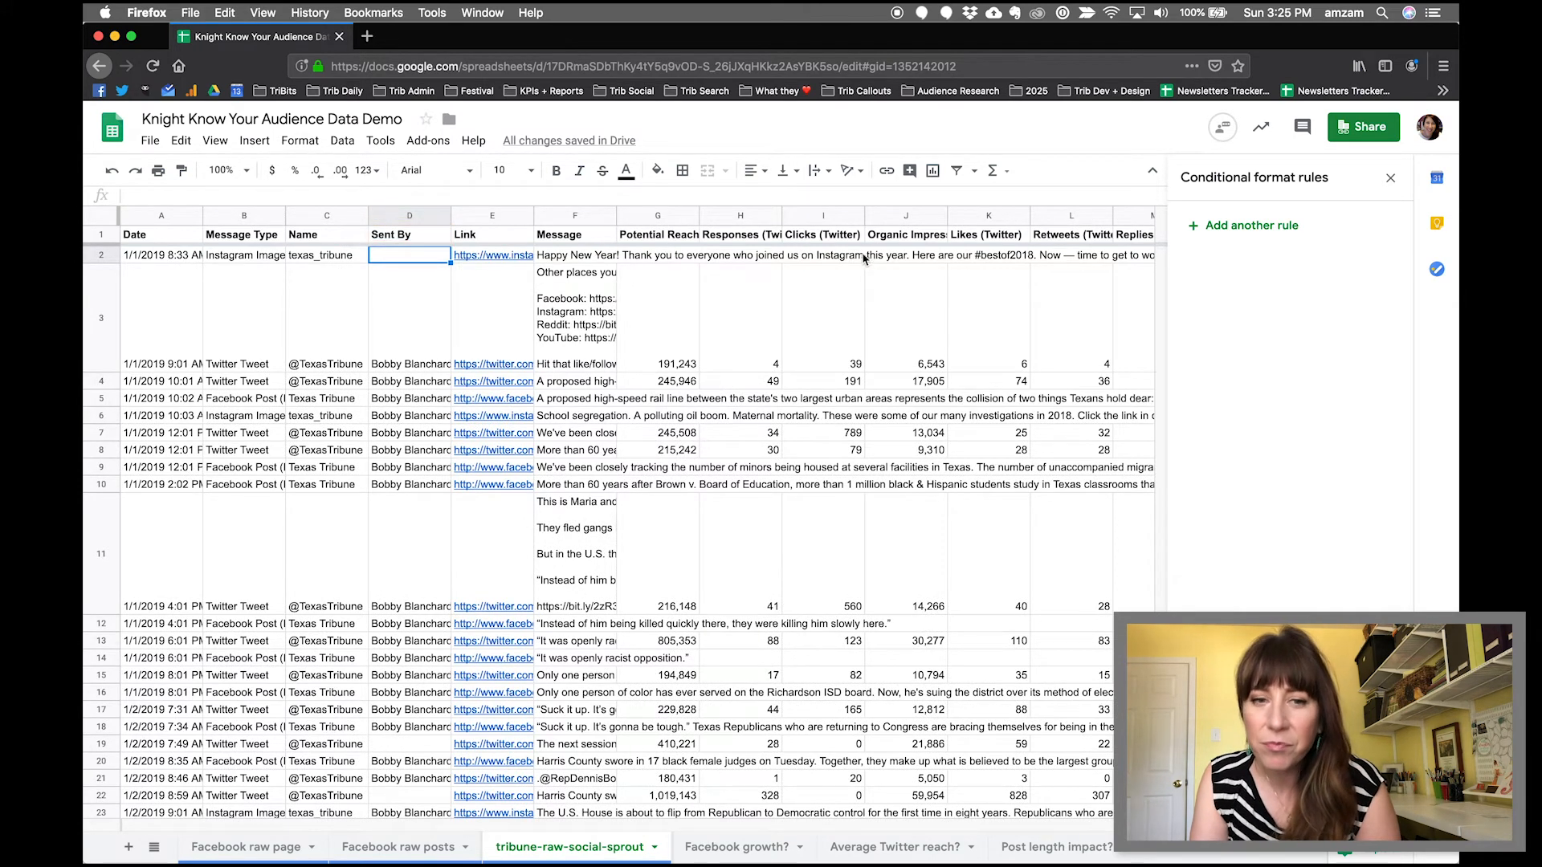
# - Create a pivot table from the full tribune-raw-social-sprout range A1:AZ7495 at cell A1 of the existing Average Twitter reach? sheet
pyautogui.click(163, 238)
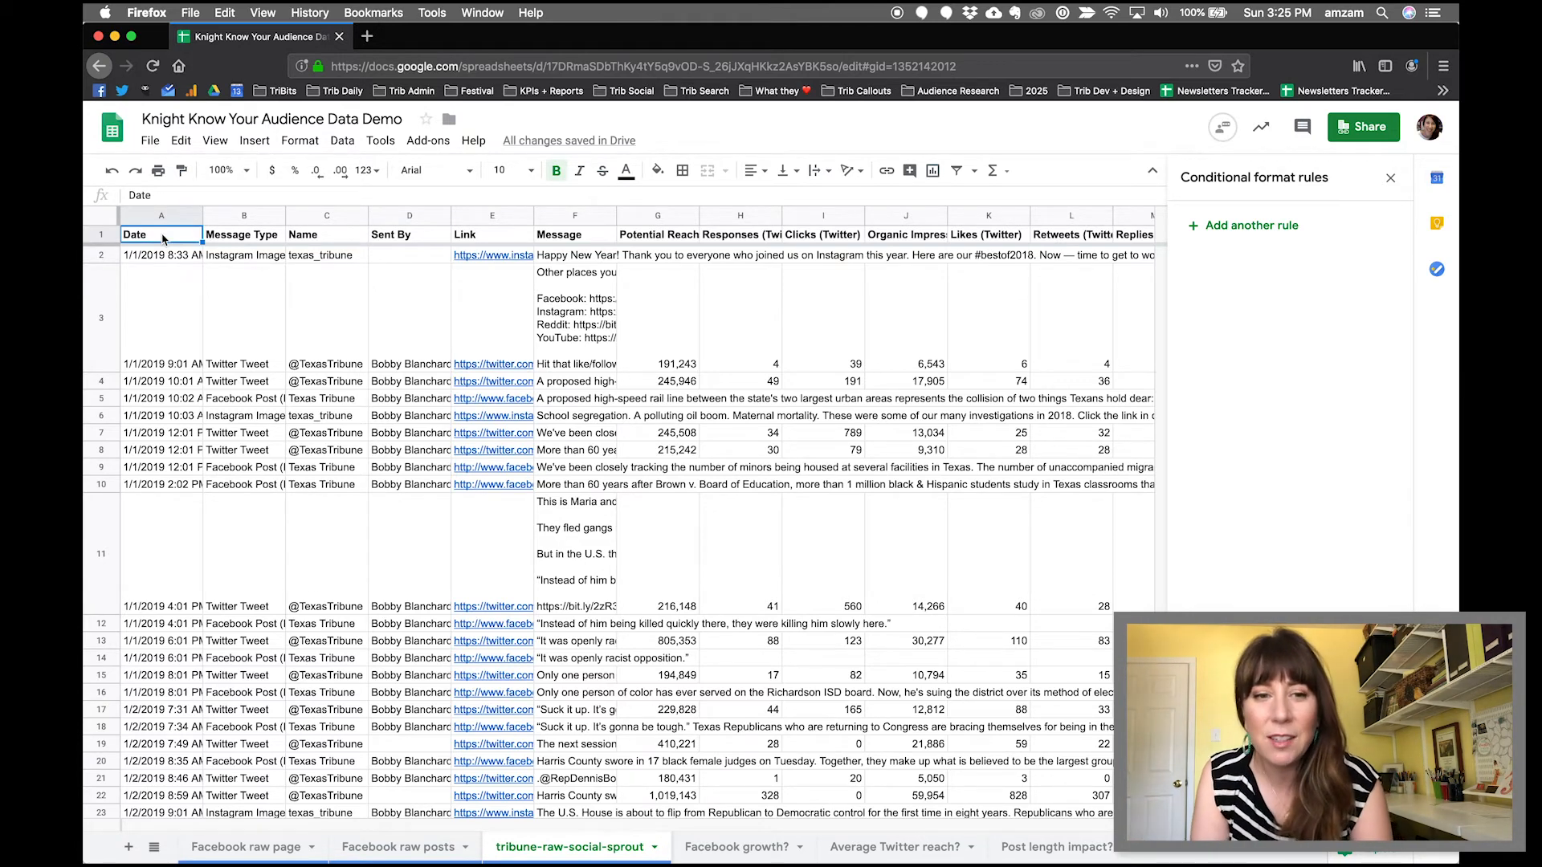
pyautogui.hotkey('shift', 'Right')
pyautogui.press('super+shift+Right')
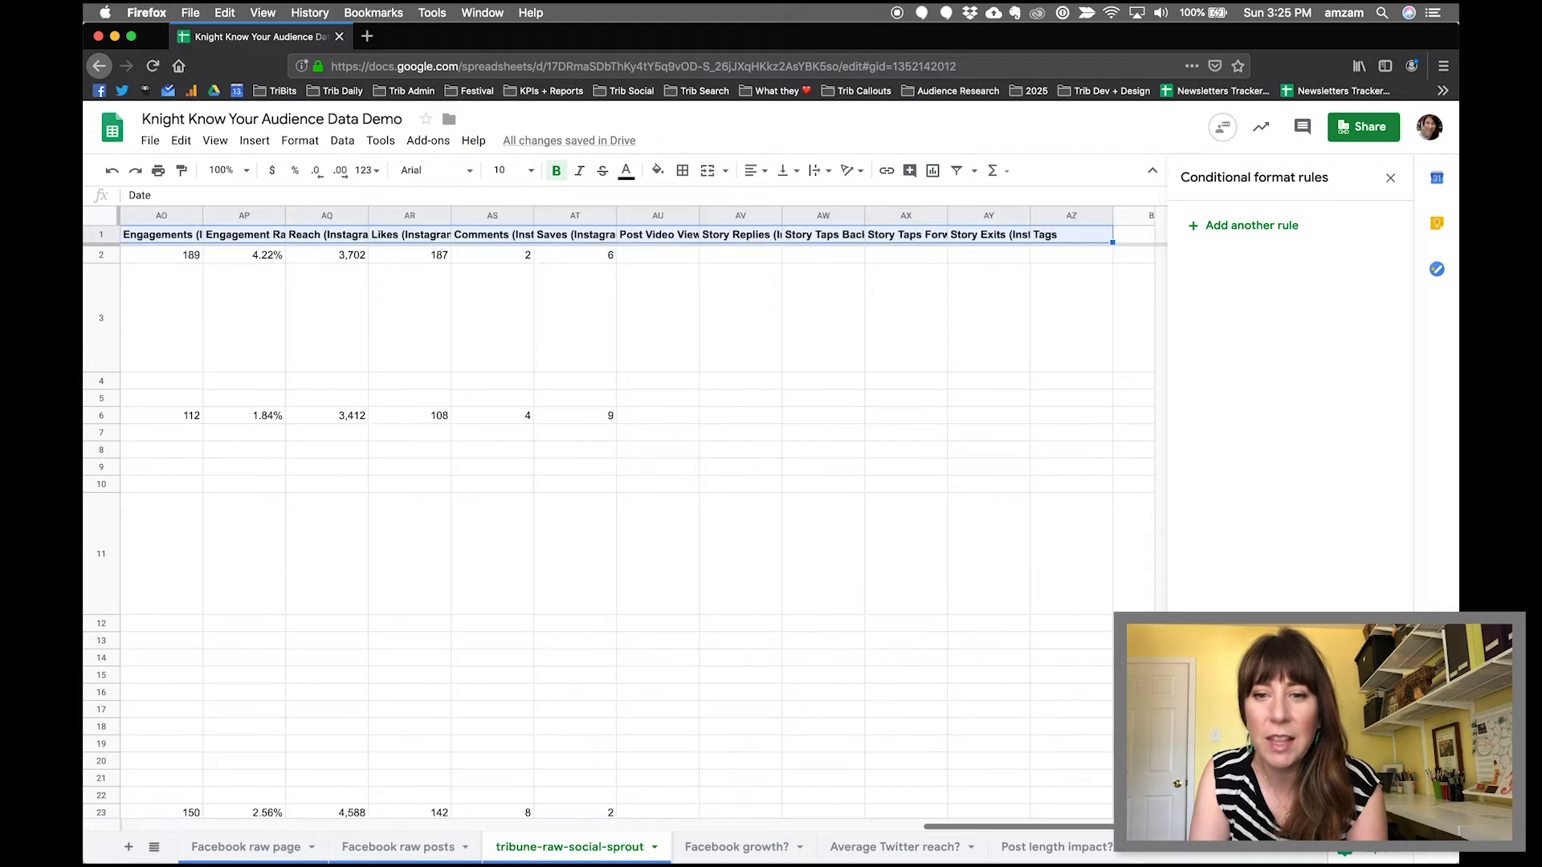
pyautogui.press('super+shift+Down')
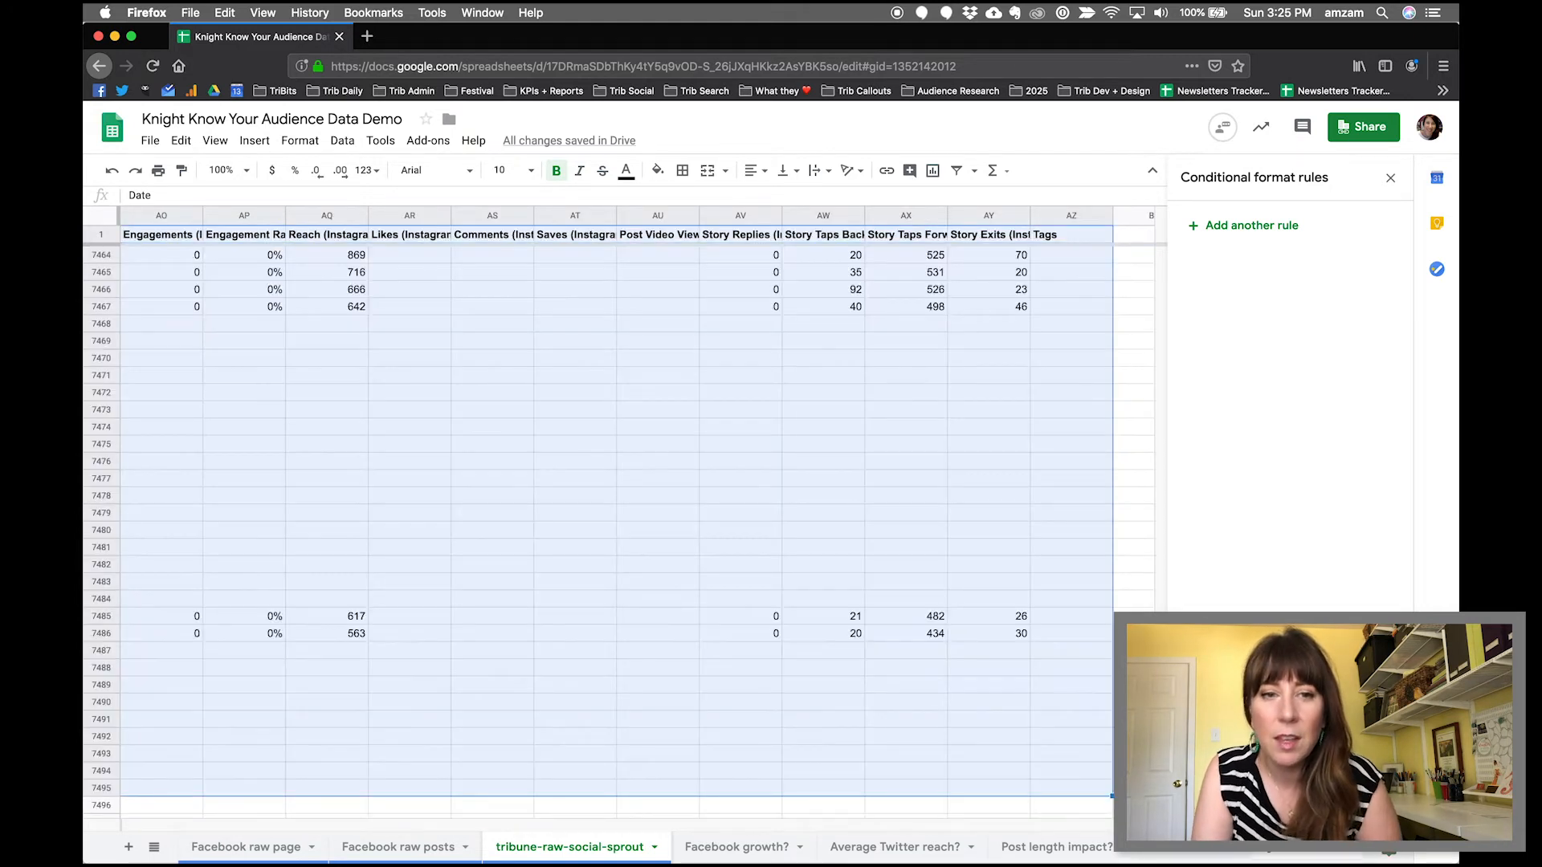
pyautogui.click(342, 141)
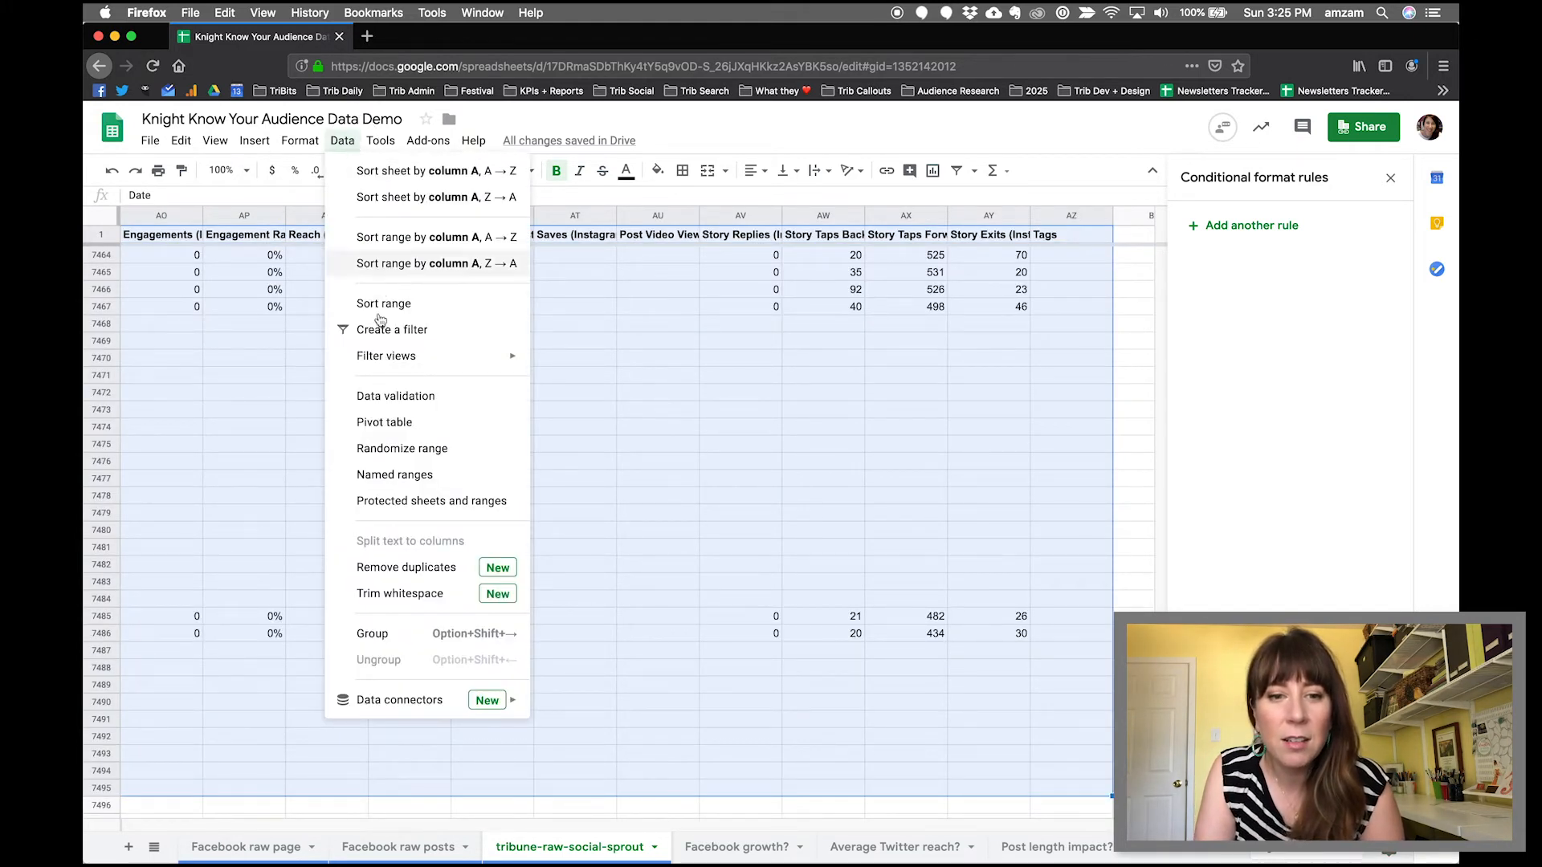
pyautogui.click(384, 422)
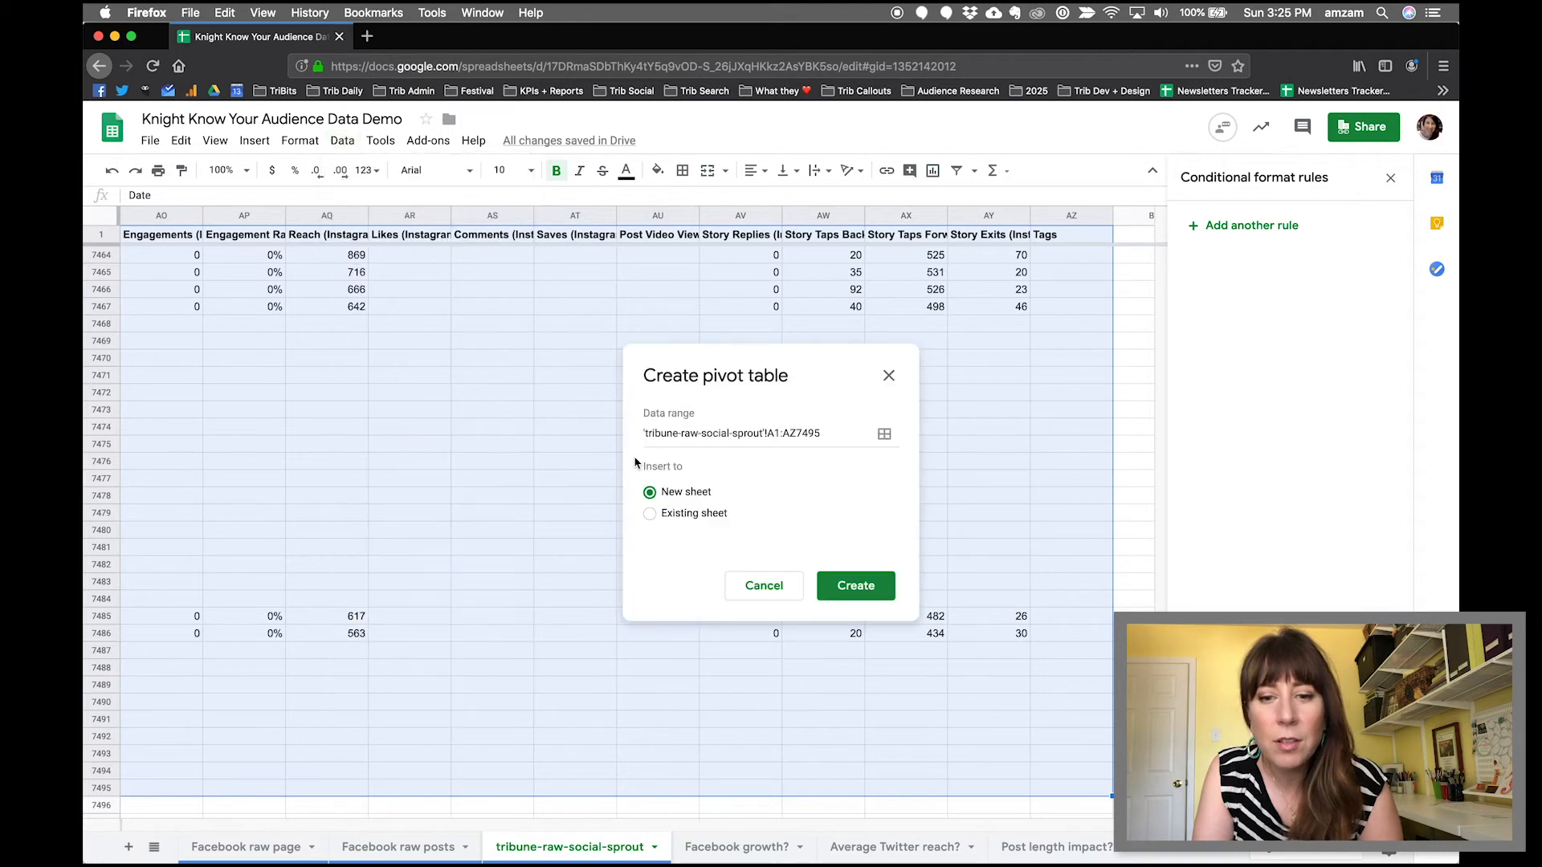
pyautogui.click(689, 513)
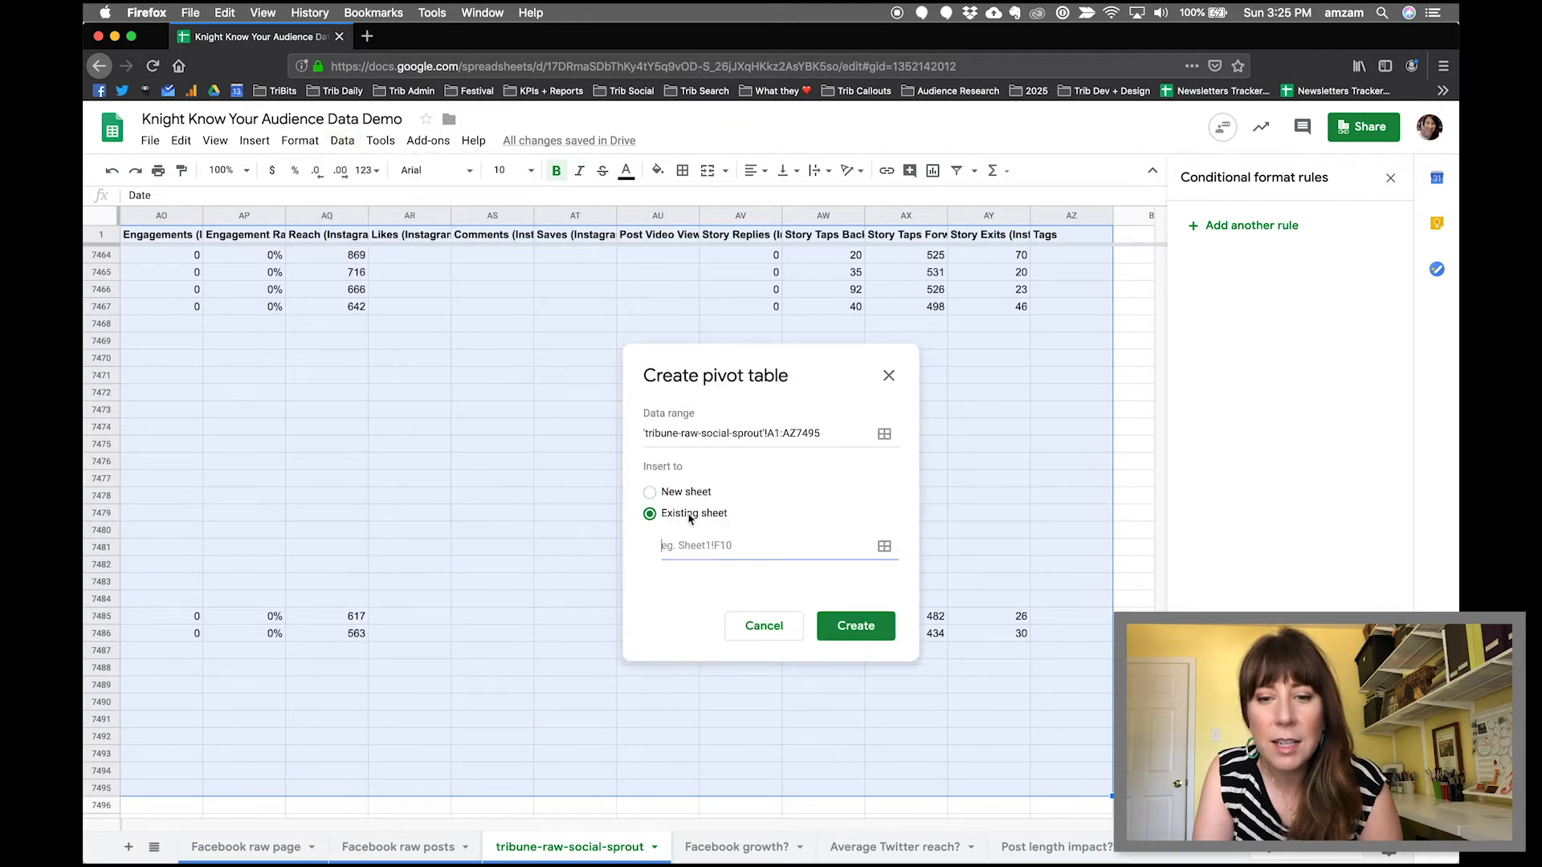
pyautogui.click(883, 545)
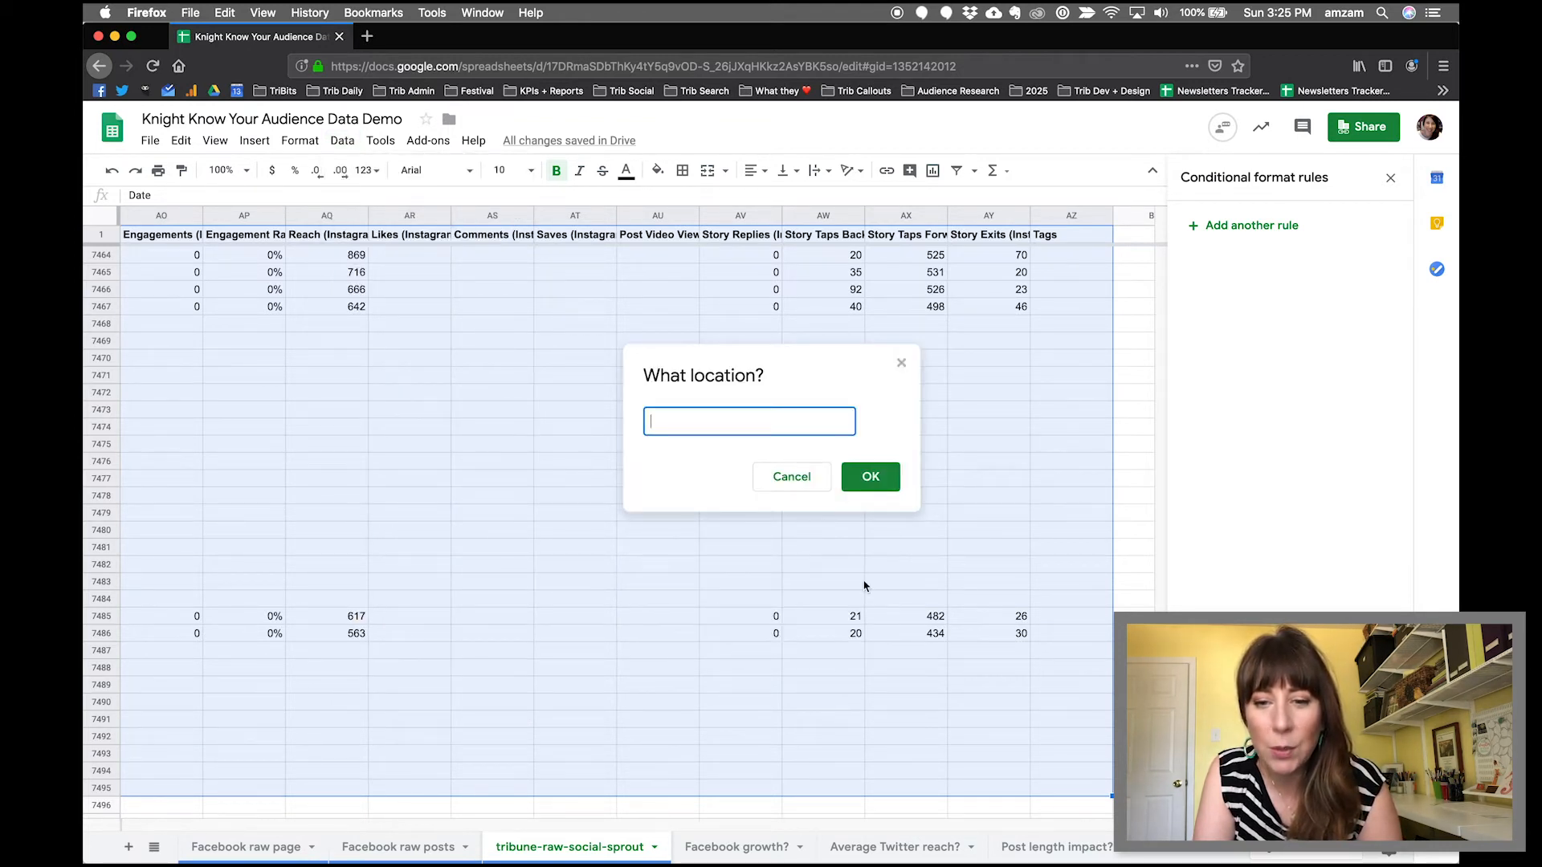
pyautogui.click(865, 847)
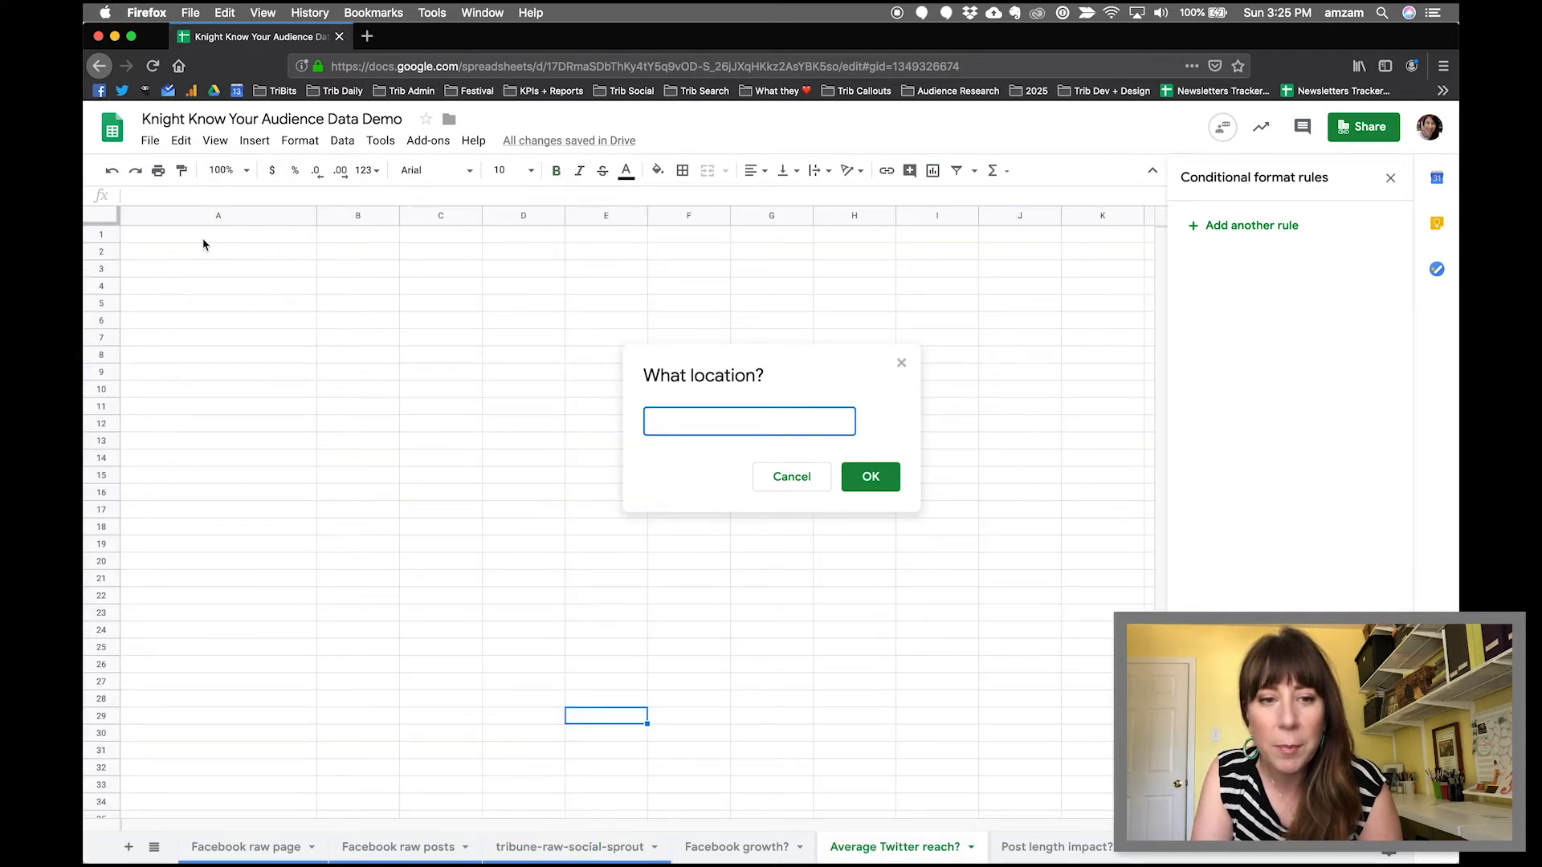
pyautogui.click(207, 241)
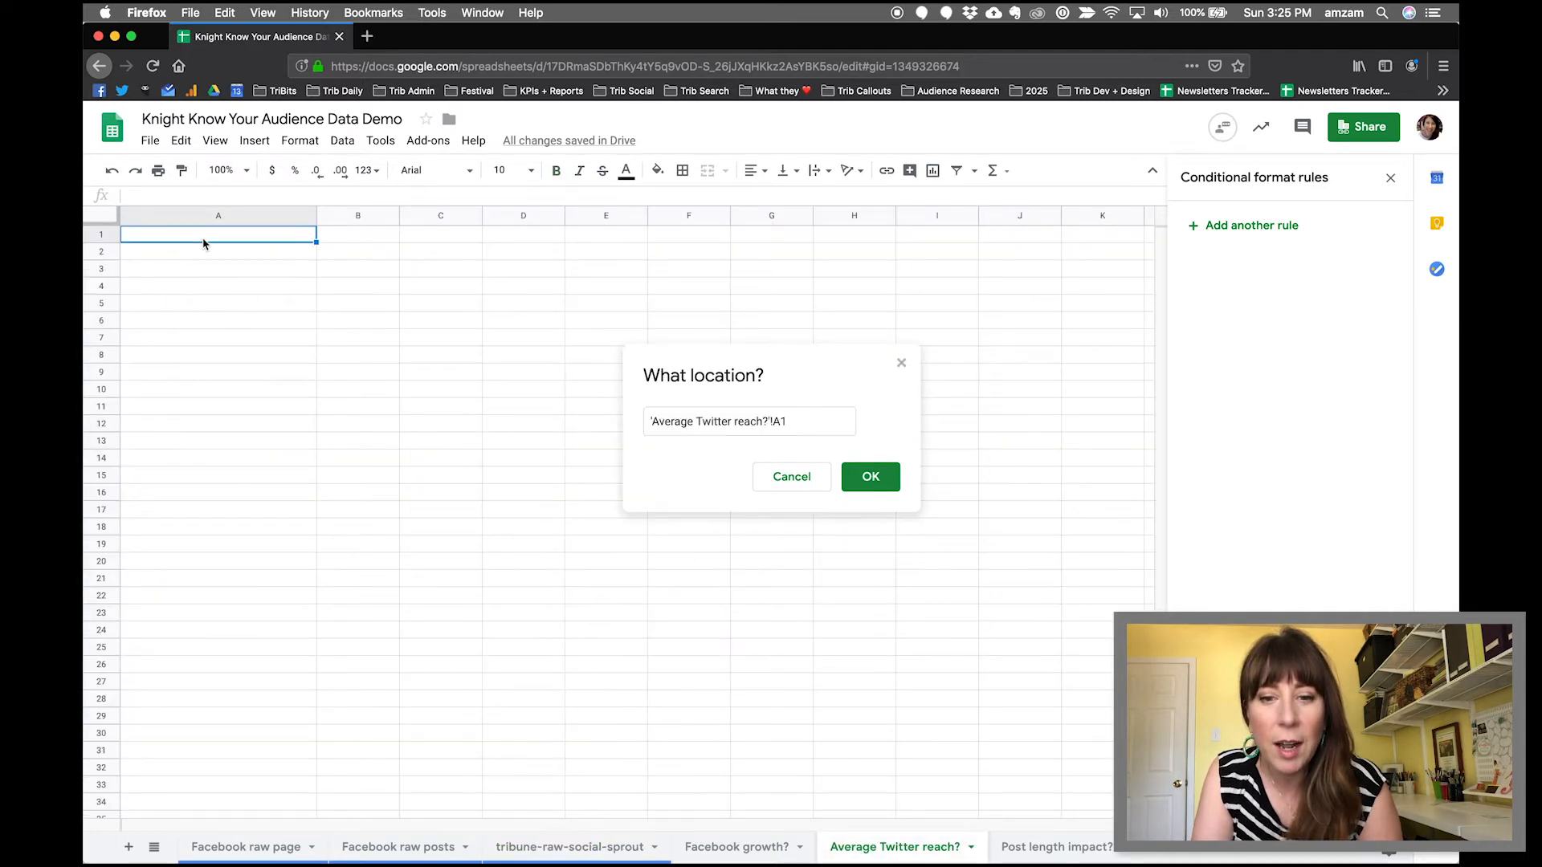
pyautogui.click(871, 477)
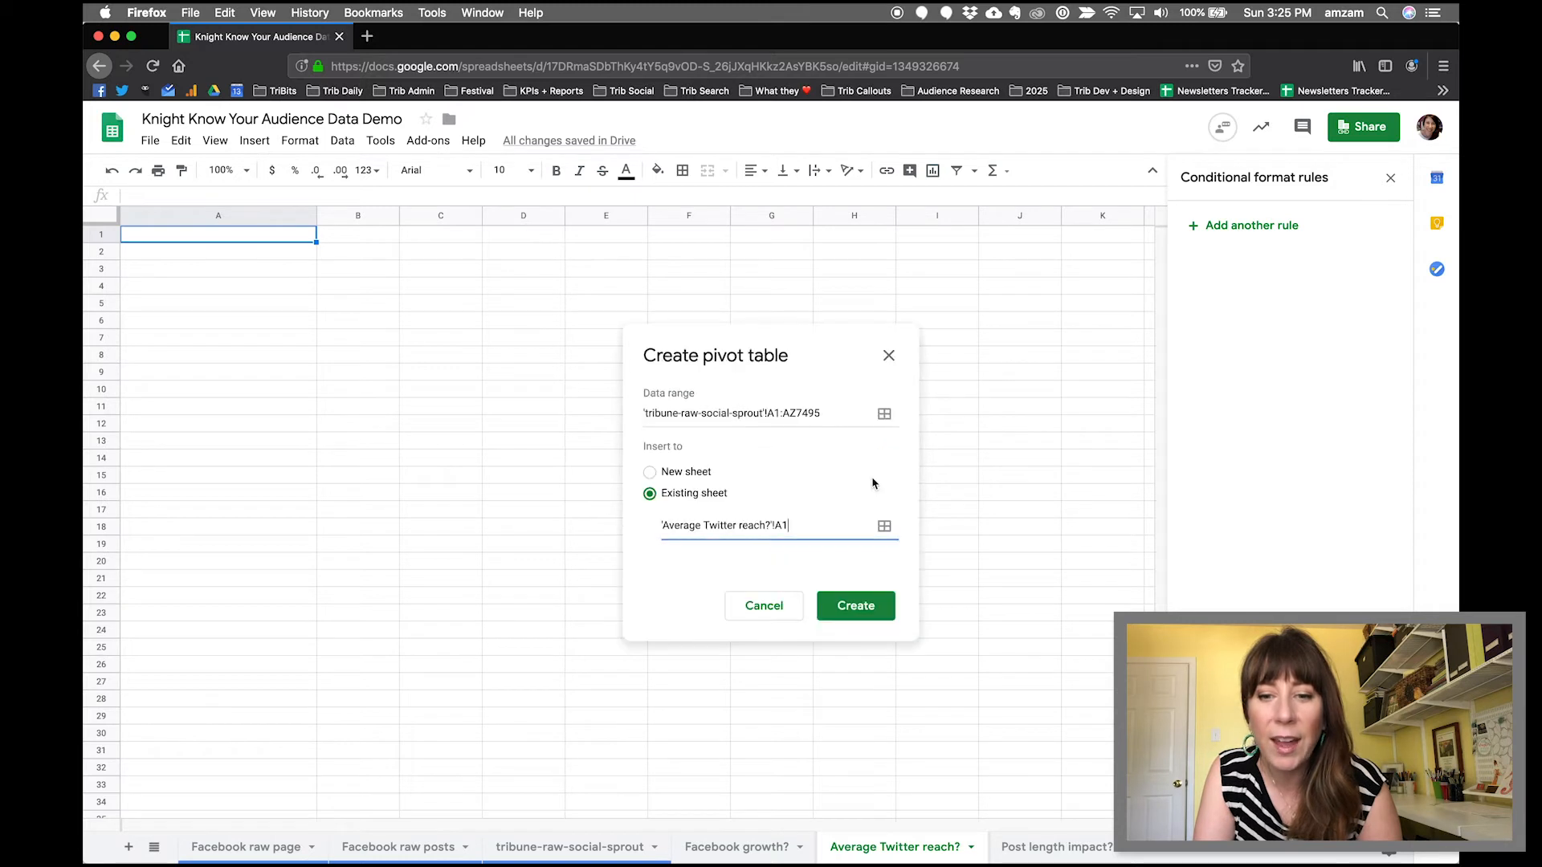
pyautogui.click(851, 605)
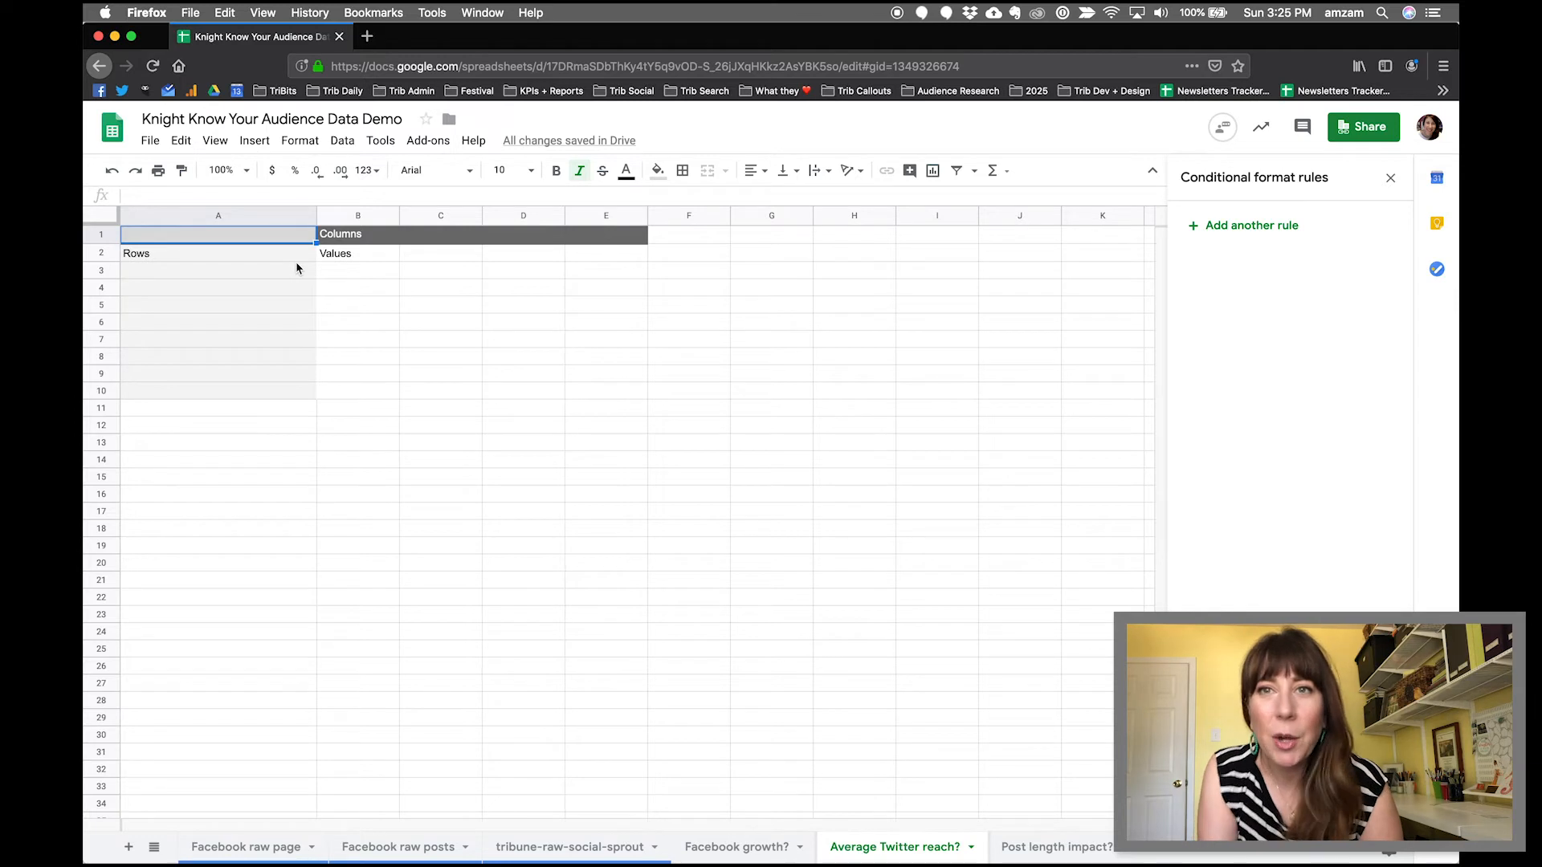
# - Close the conditional format rules and add Date as the row field of the new pivot table
pyautogui.press('Down')
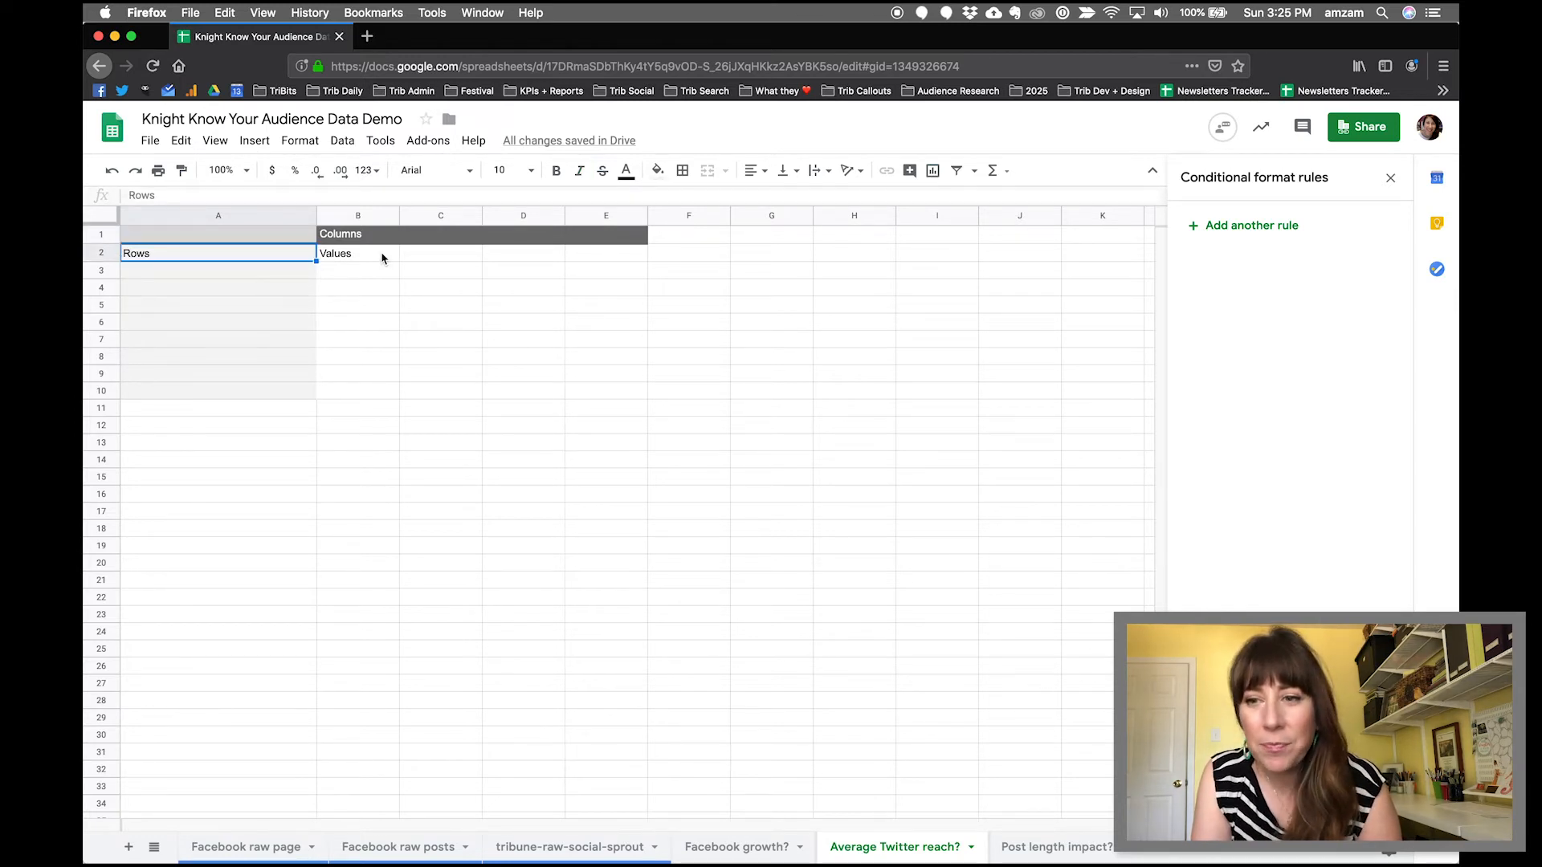
pyautogui.click(1388, 177)
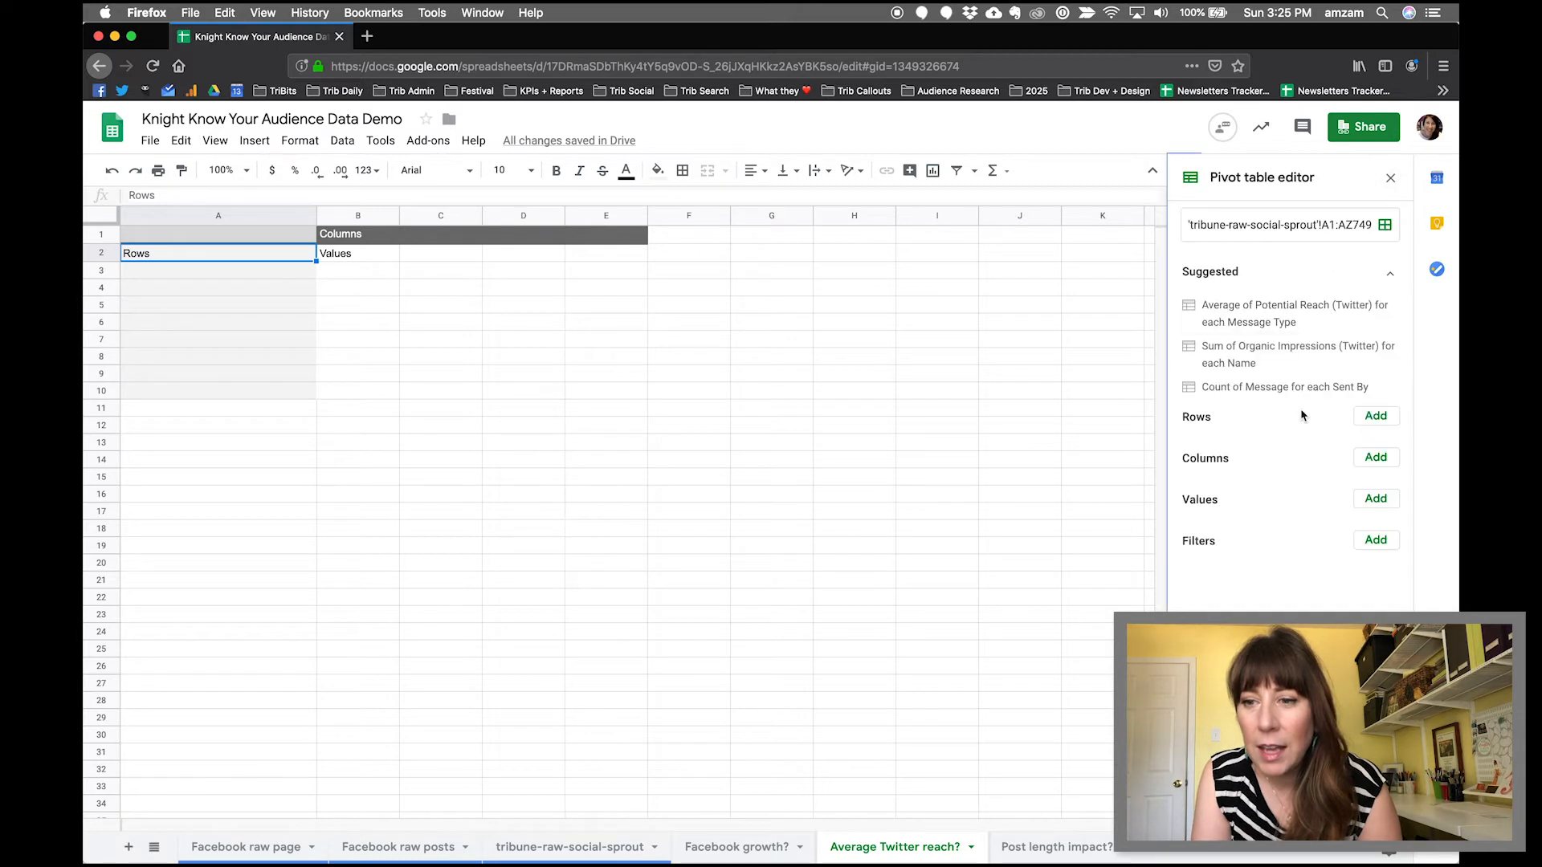
pyautogui.click(1363, 417)
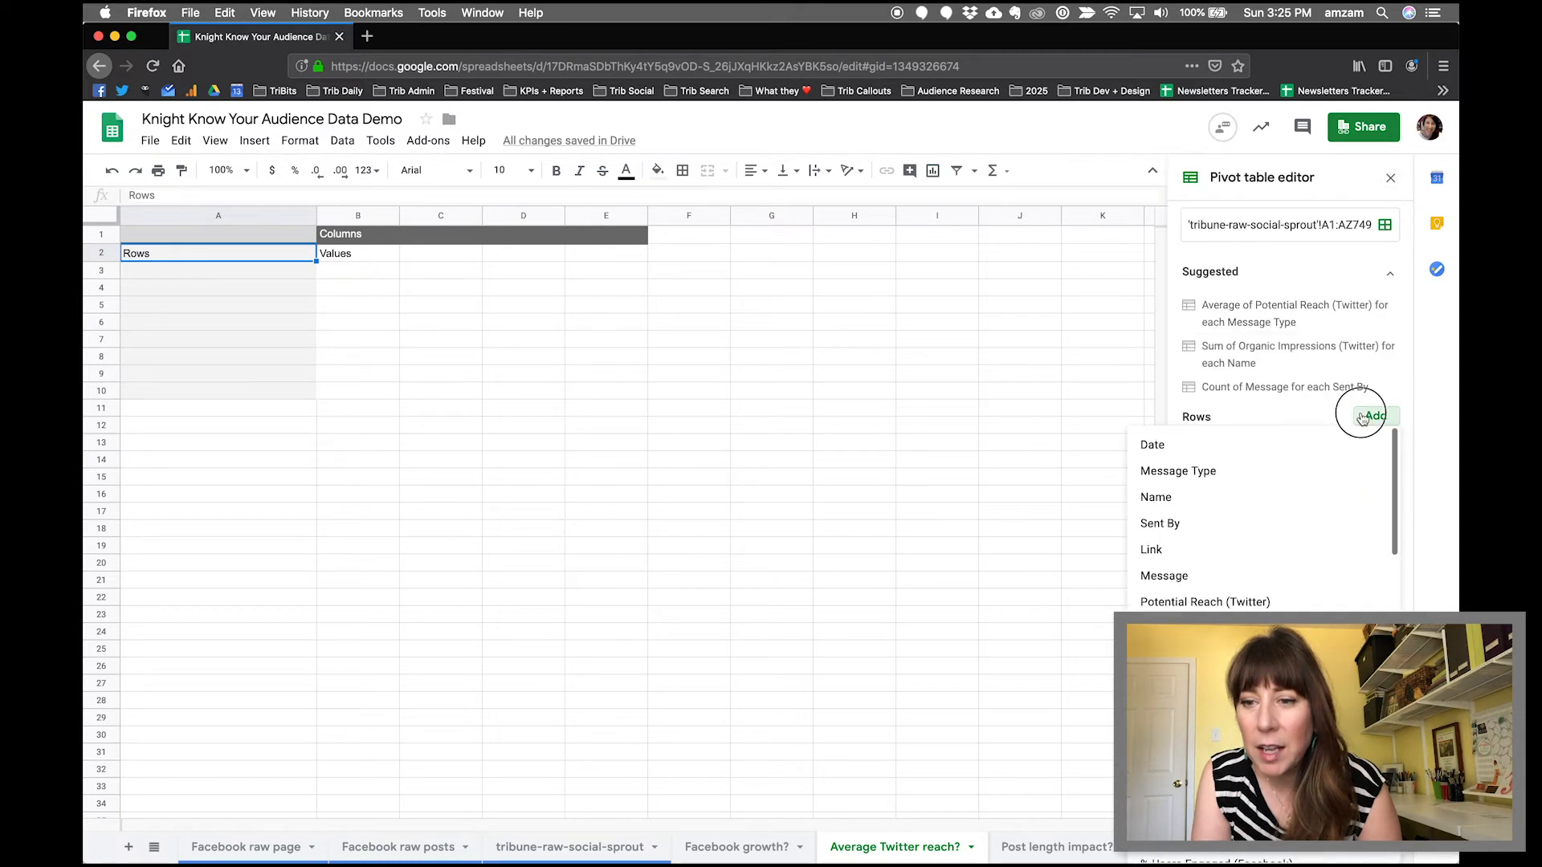
pyautogui.click(1310, 444)
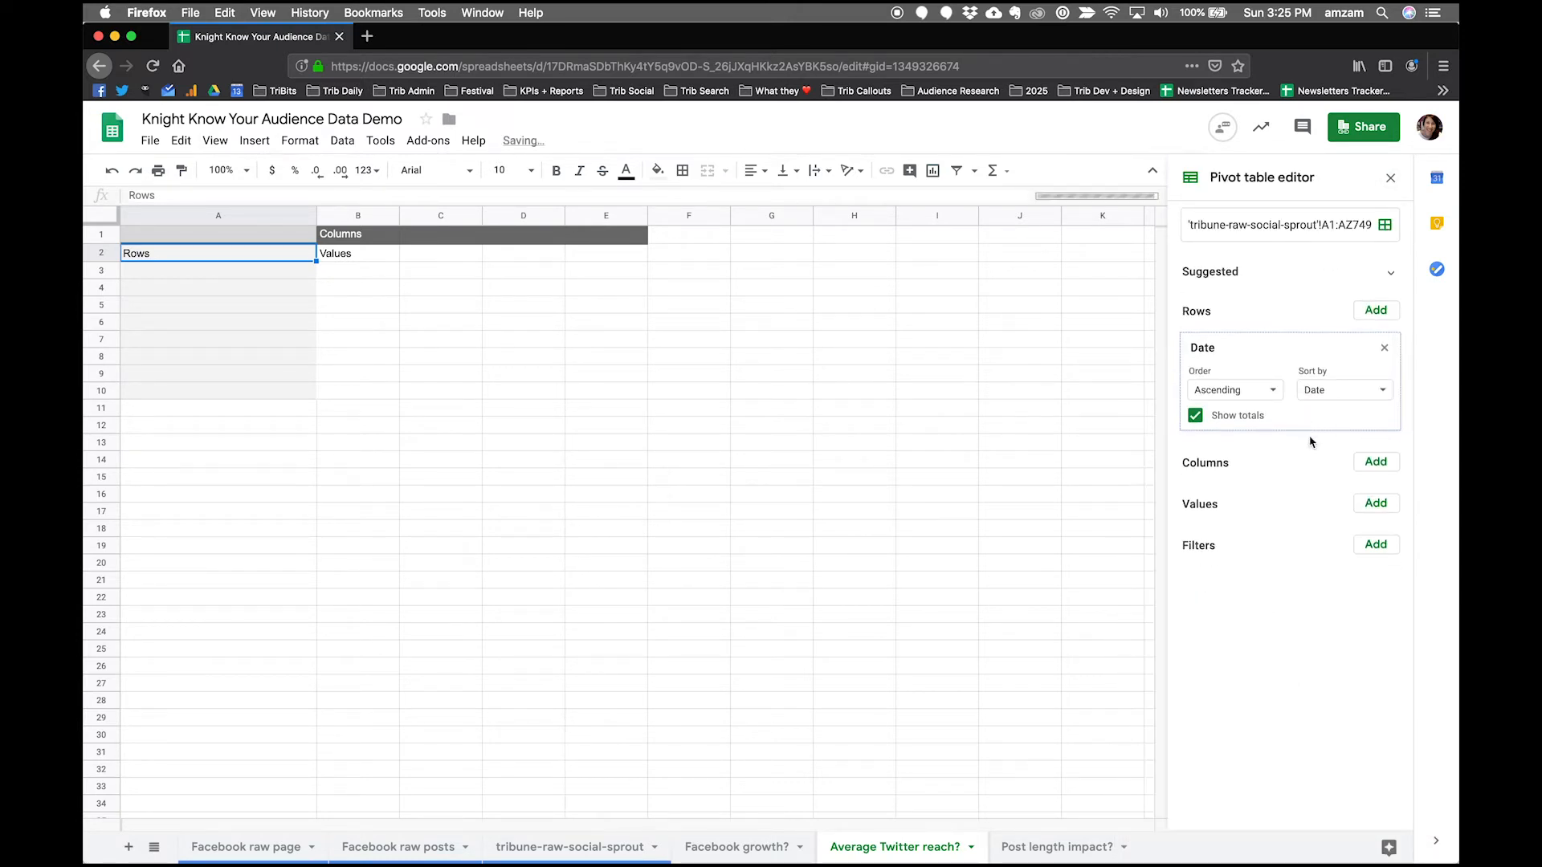
# - Add Potential Reach (Twitter), Retweets (Twitter) and Replies (Twitter) as values of the pivot table
pyautogui.click(1390, 504)
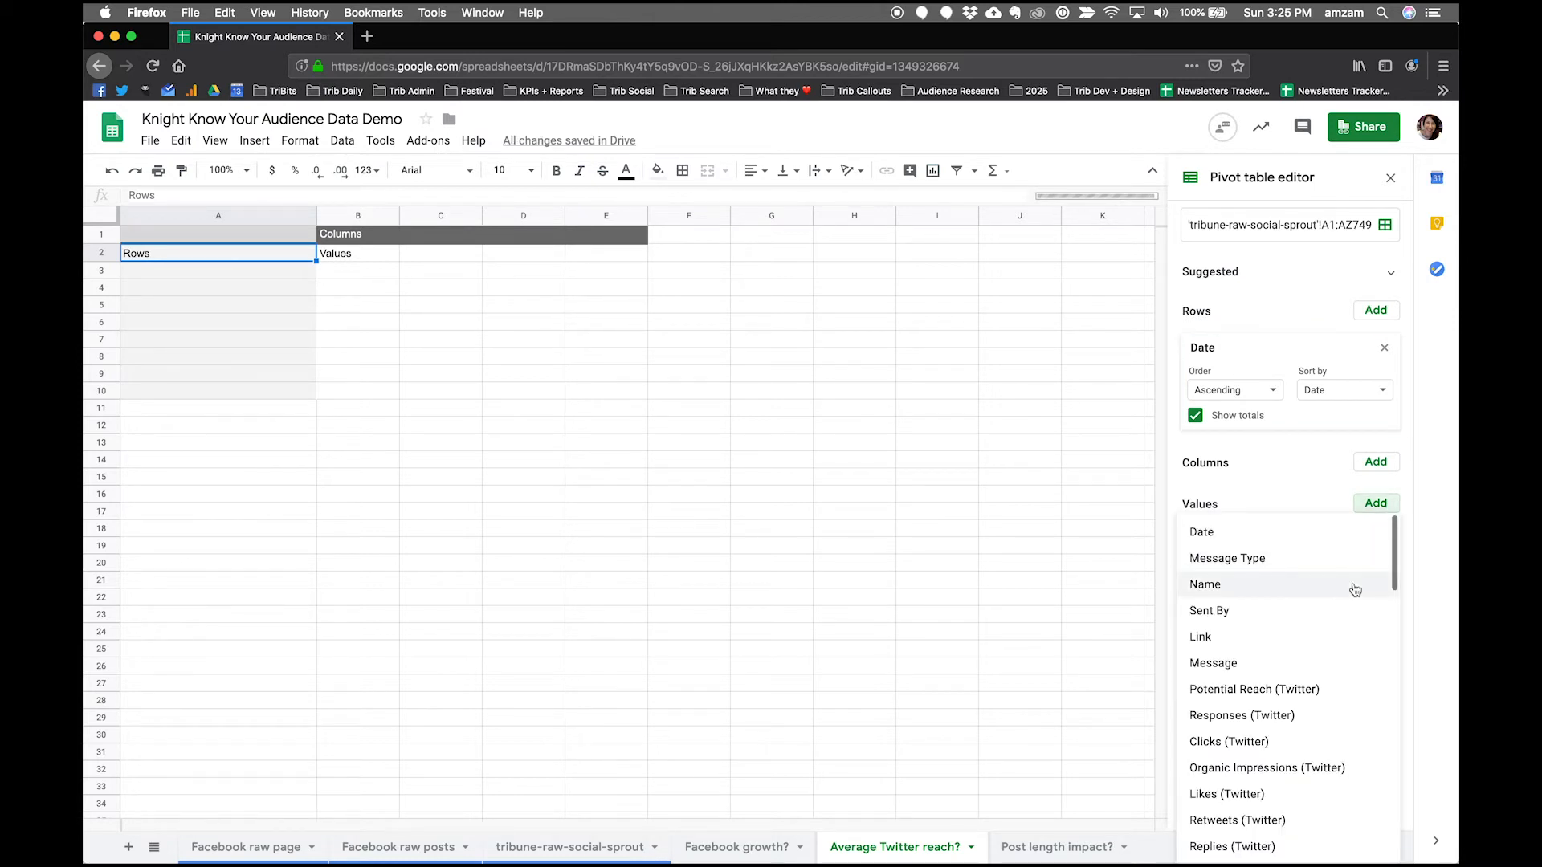
pyautogui.scroll(-1, 1352, 589)
pyautogui.scroll(-3, 1355, 590)
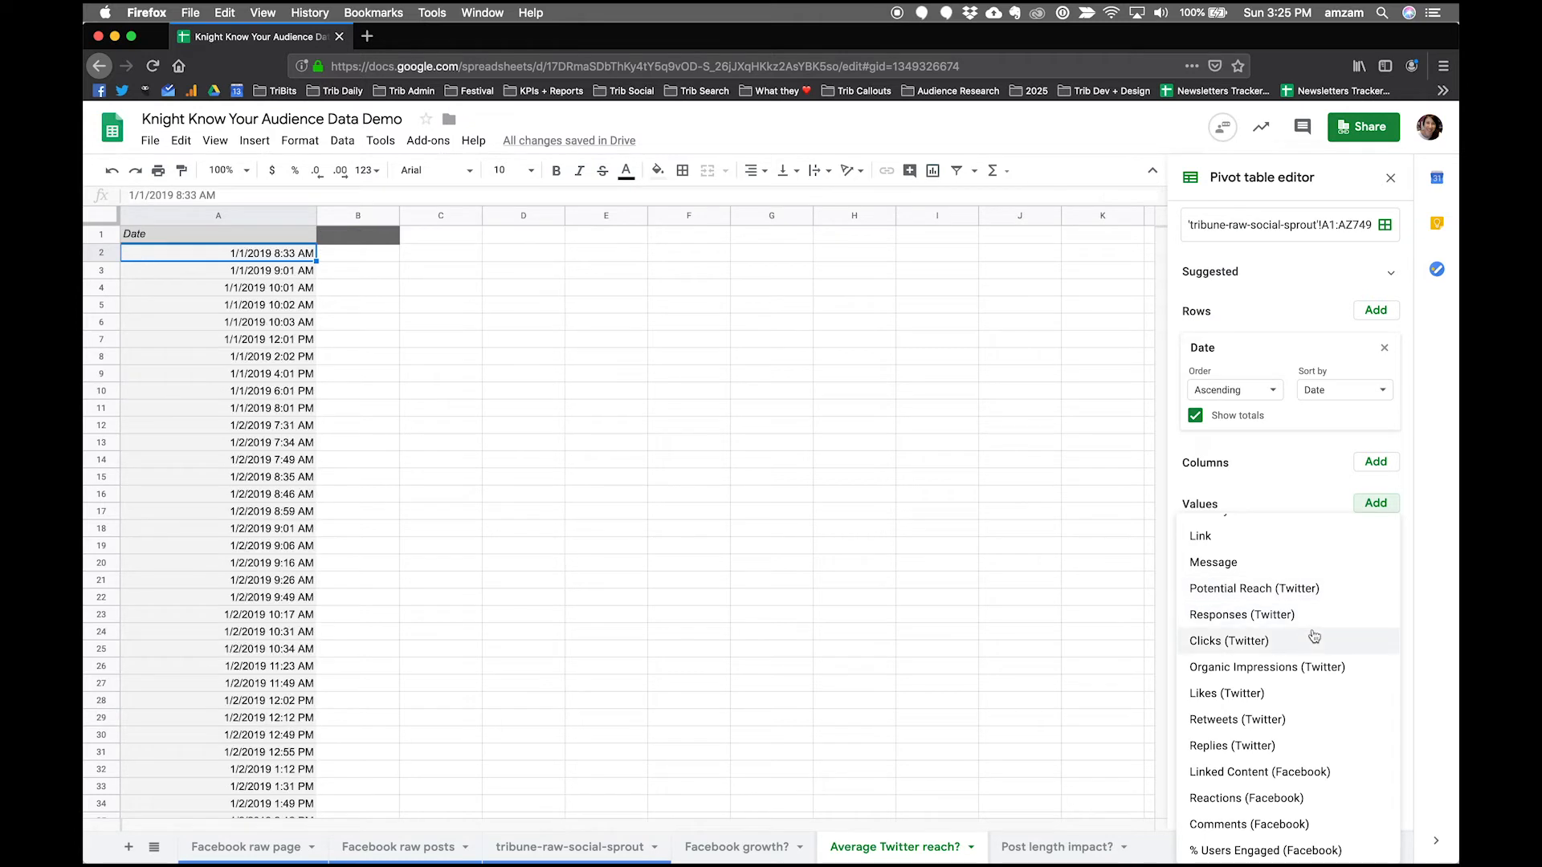
pyautogui.click(1300, 590)
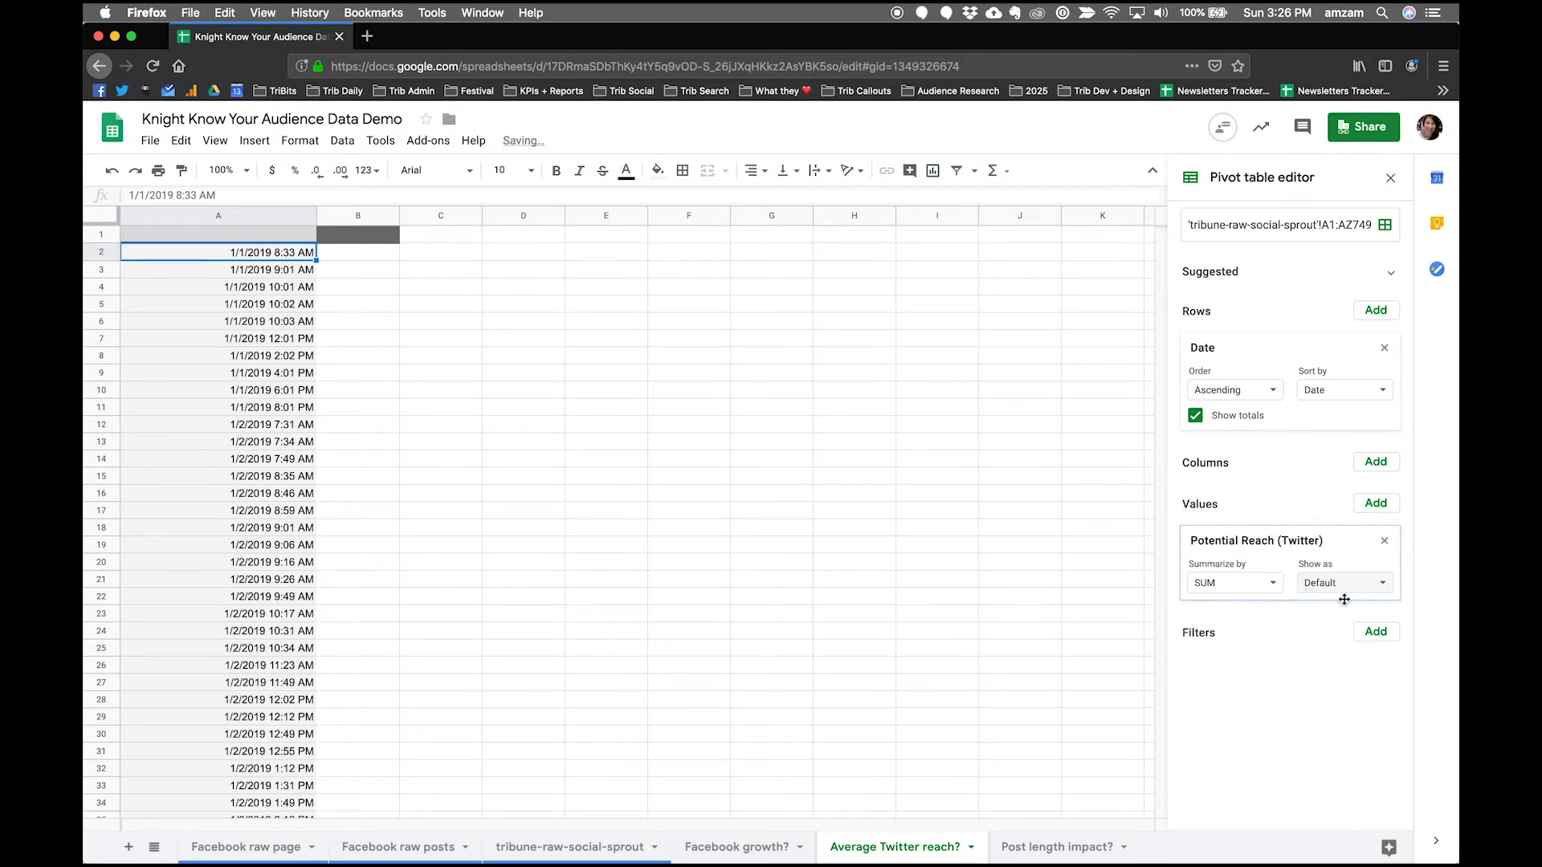
pyautogui.click(1376, 503)
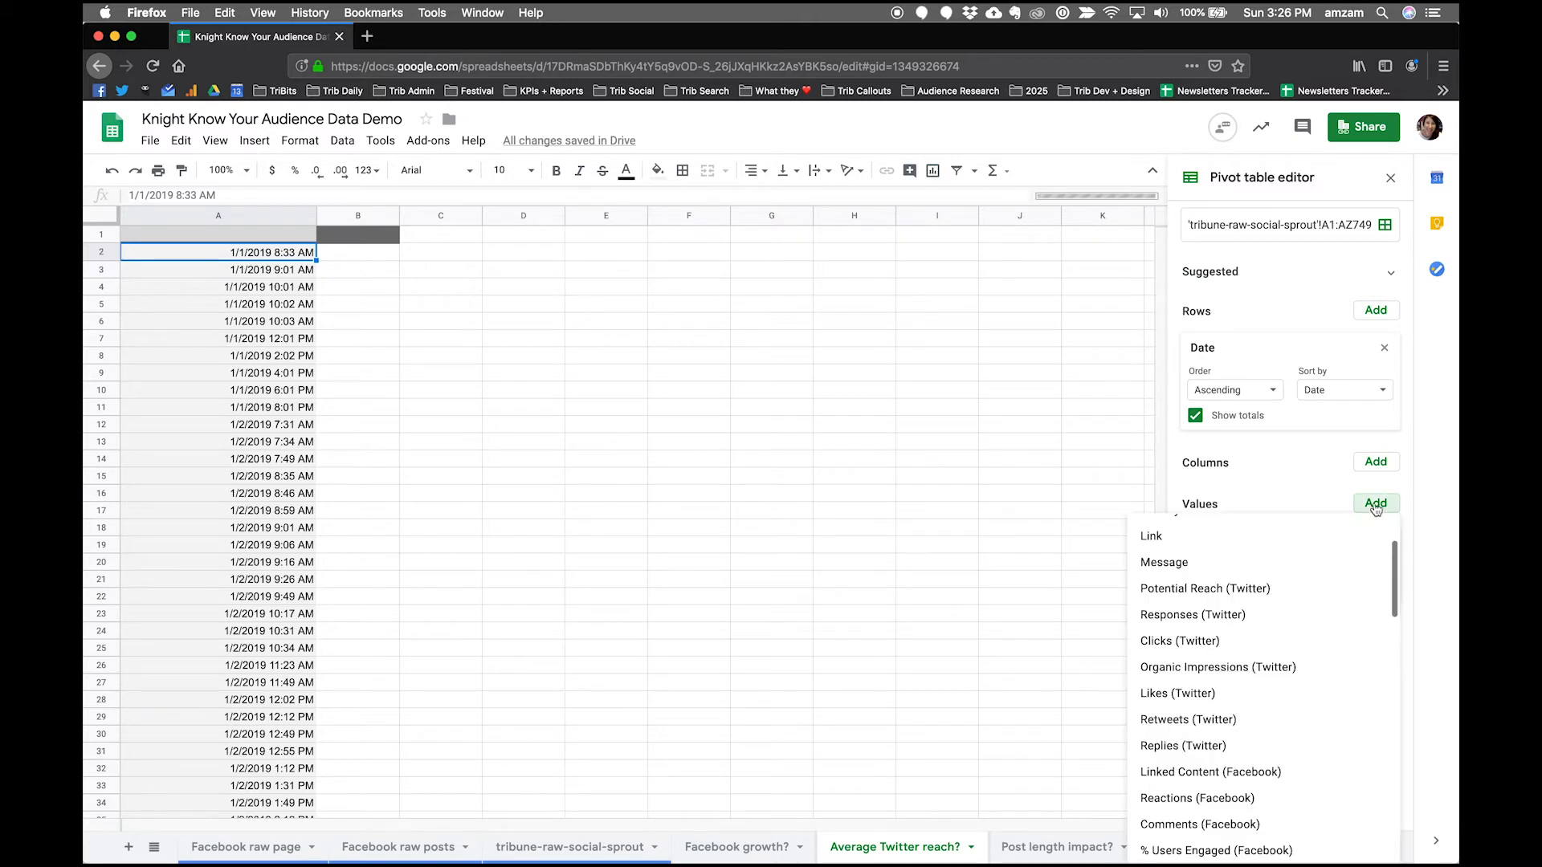
pyautogui.scroll(-2, 1321, 639)
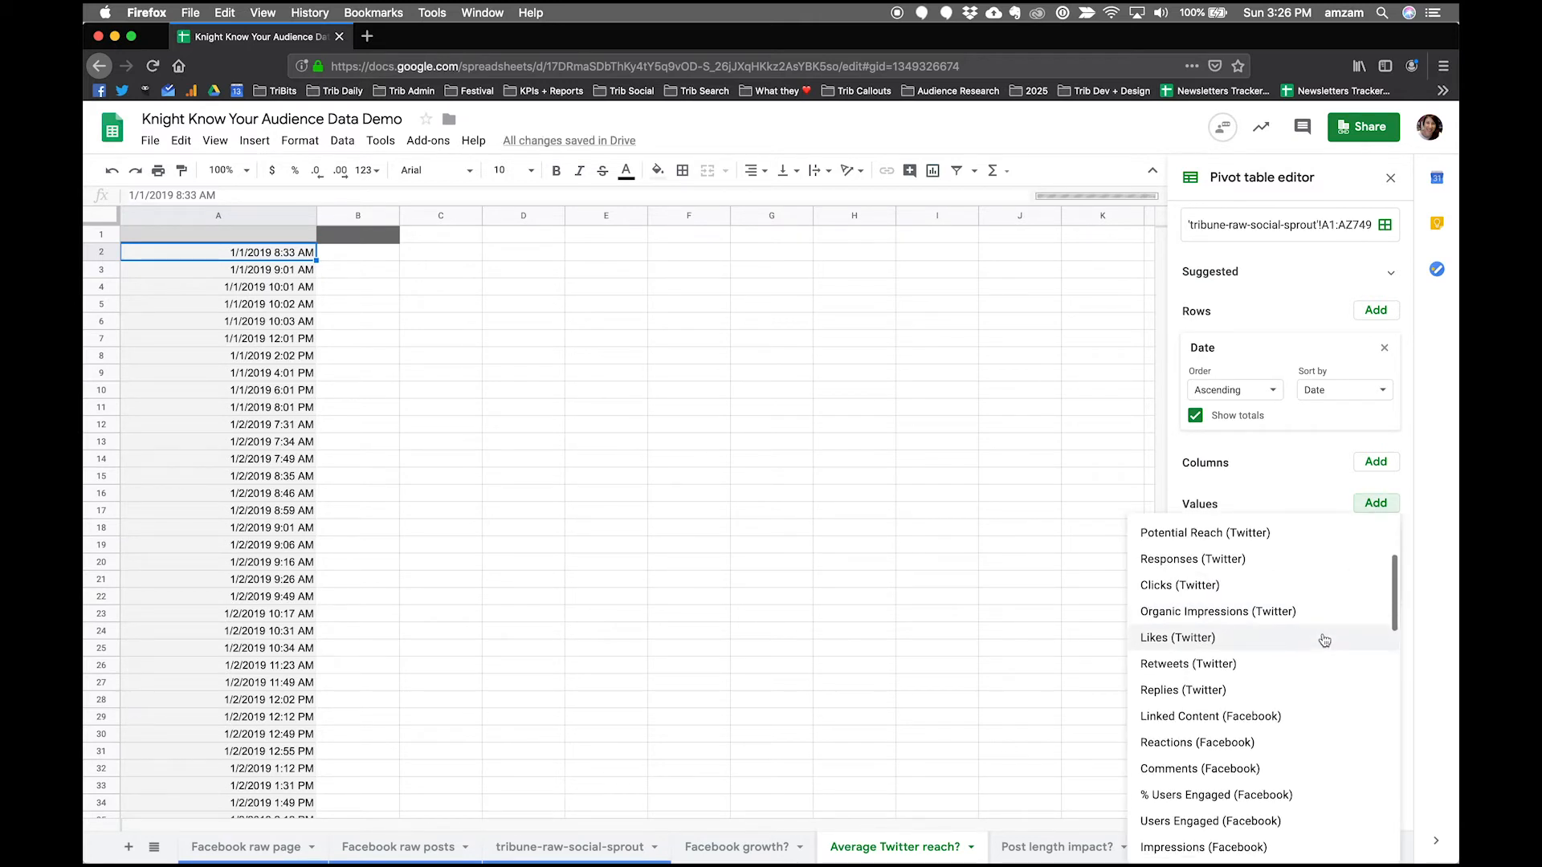
pyautogui.click(1285, 668)
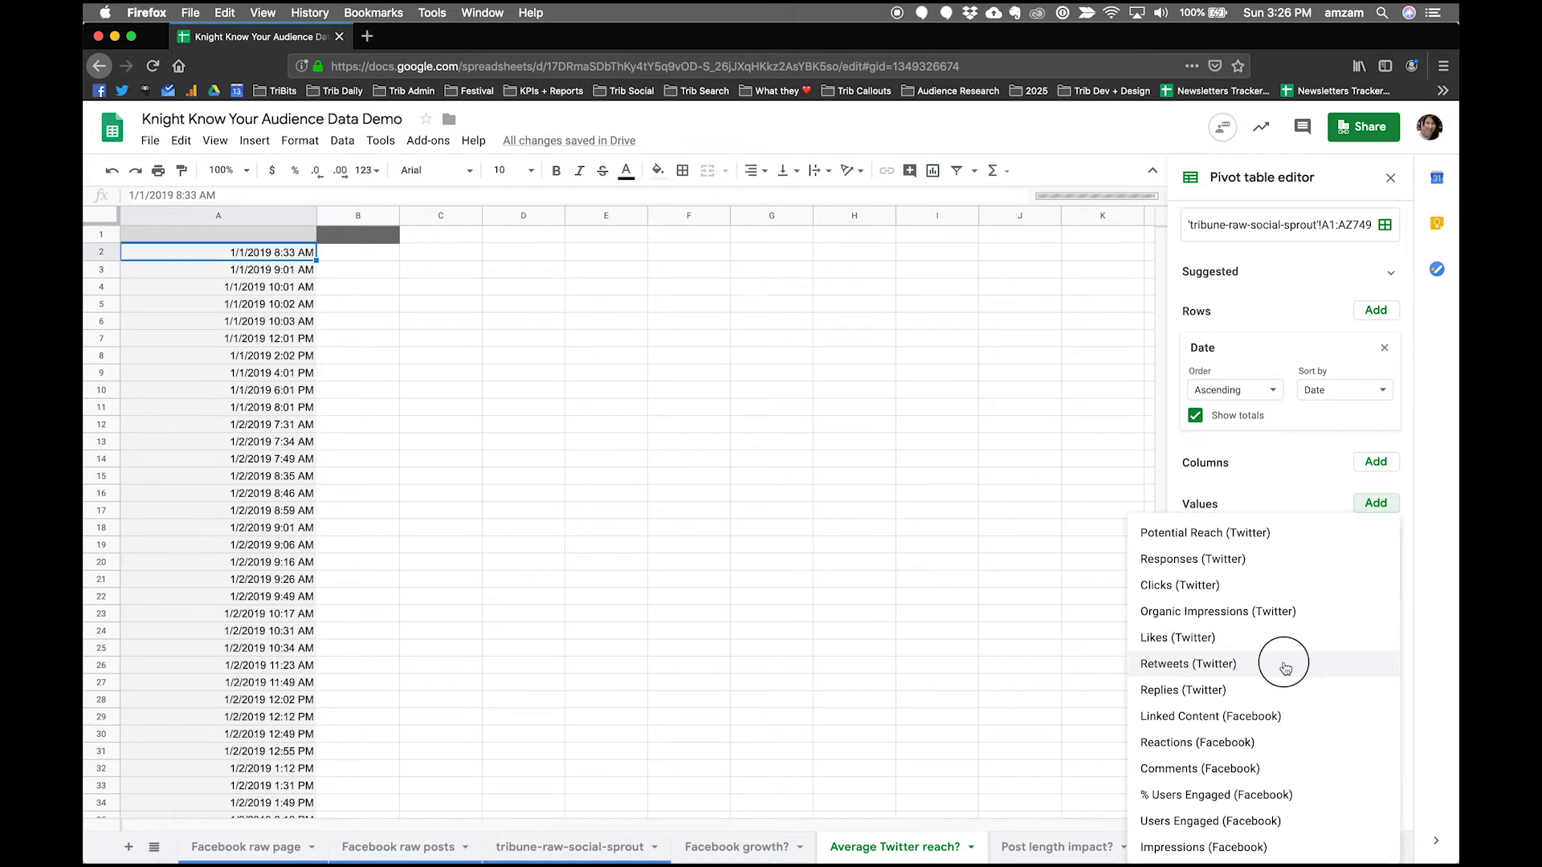
pyautogui.click(1376, 503)
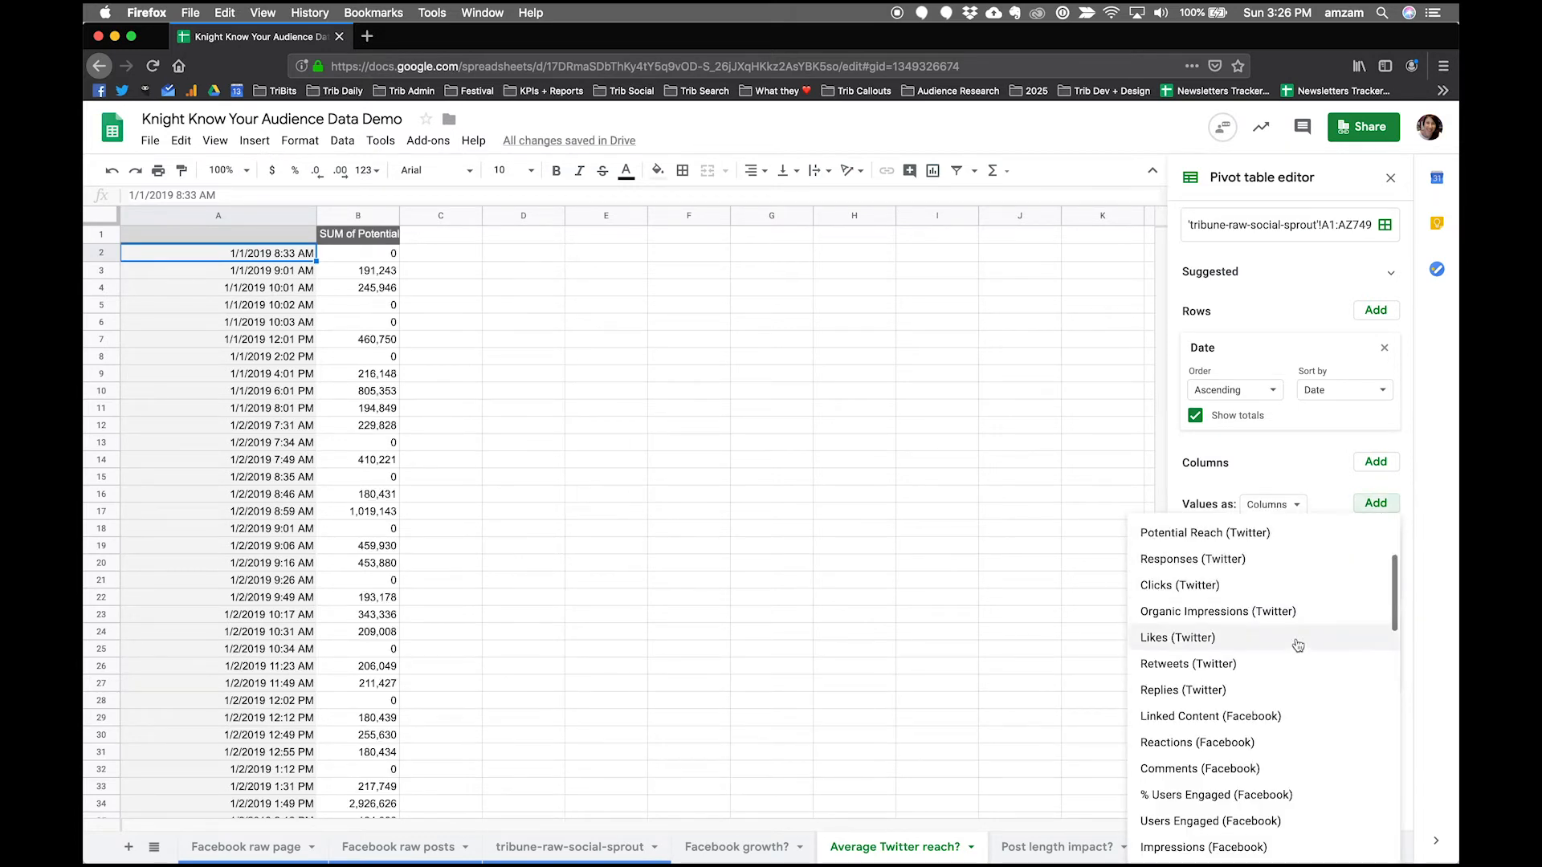
pyautogui.click(1240, 690)
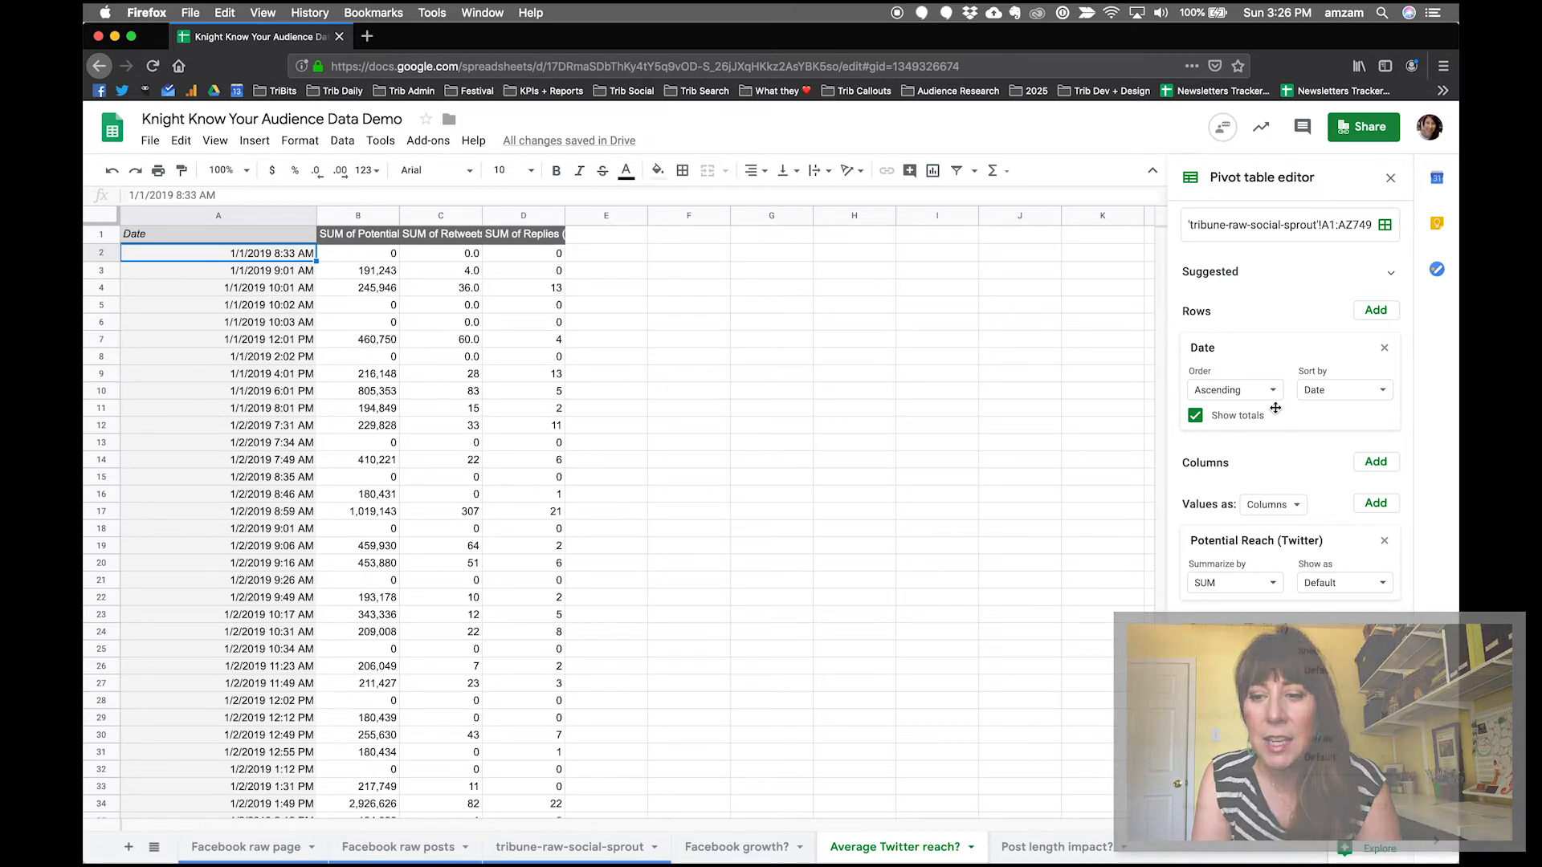
# - Filter the pivot table by Message Type to include only Twitter Retweet with Comment and Twitter Tweet
pyautogui.scroll(-1, 1275, 408)
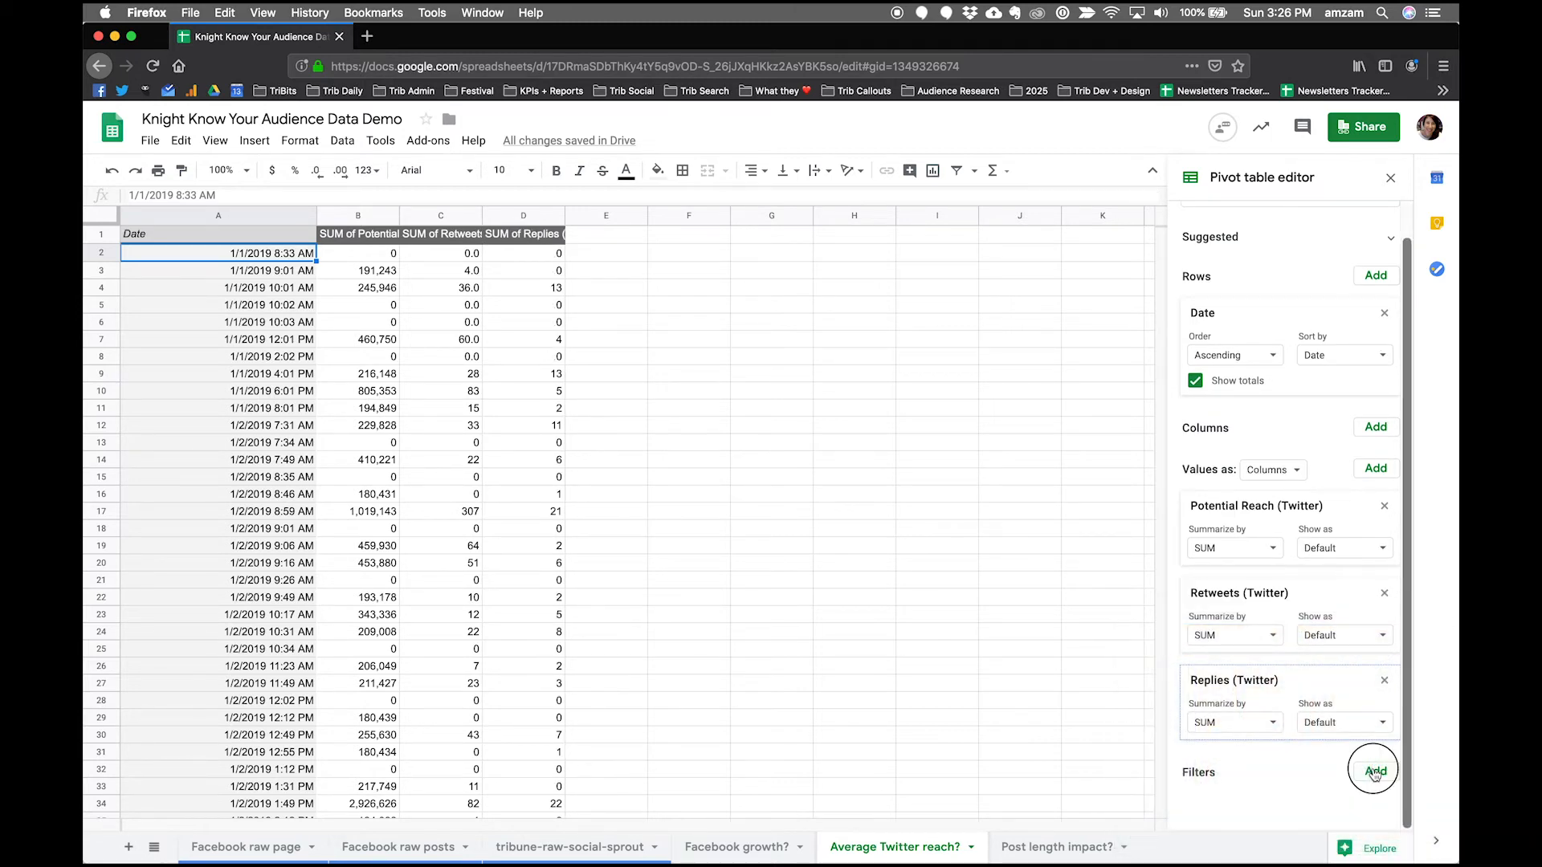
pyautogui.click(1375, 773)
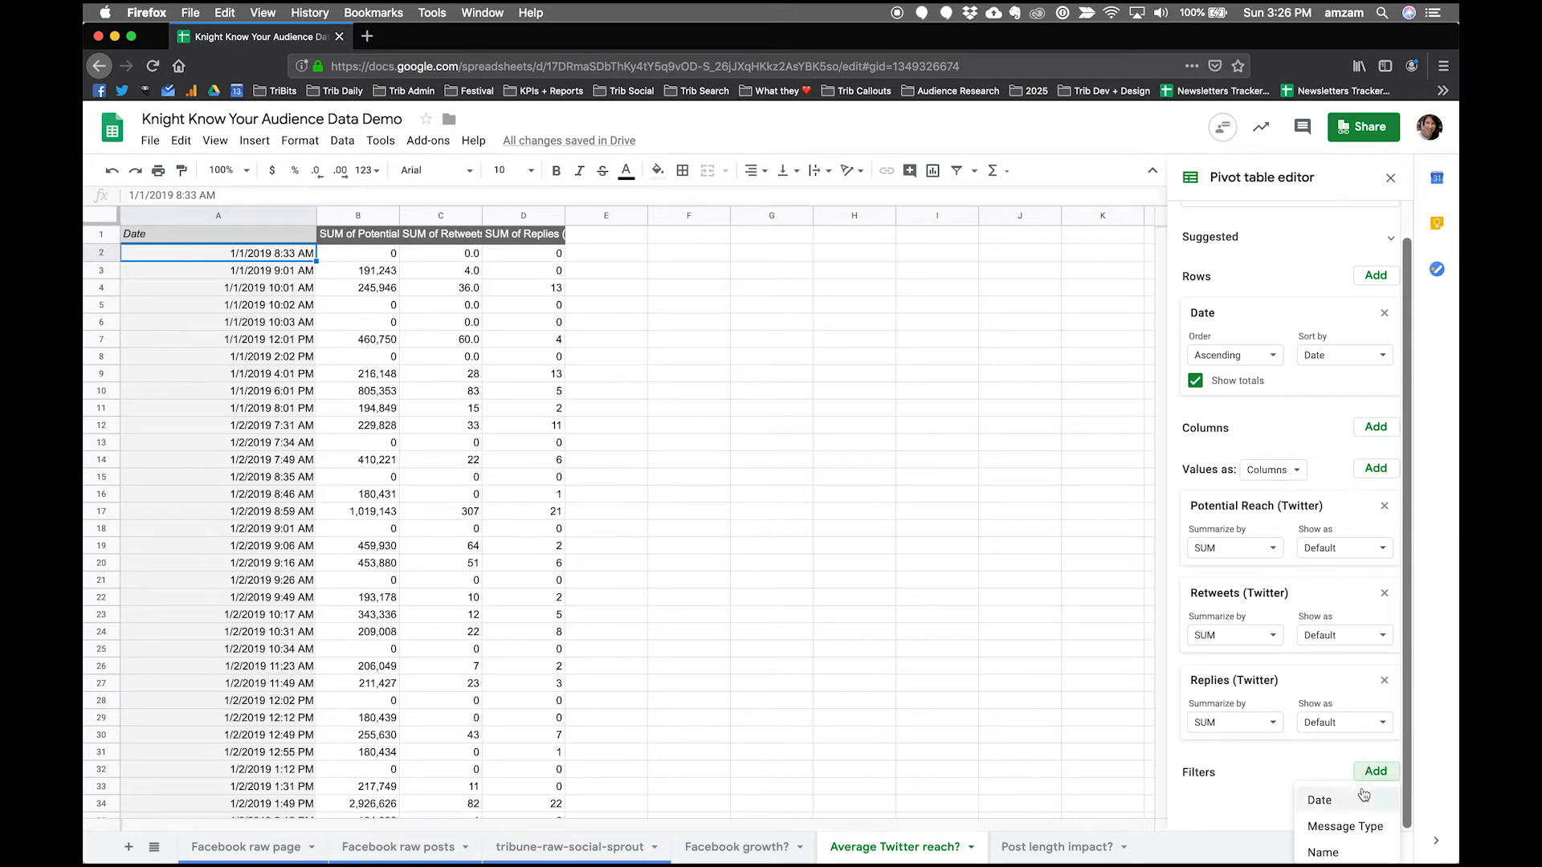
pyautogui.click(1352, 827)
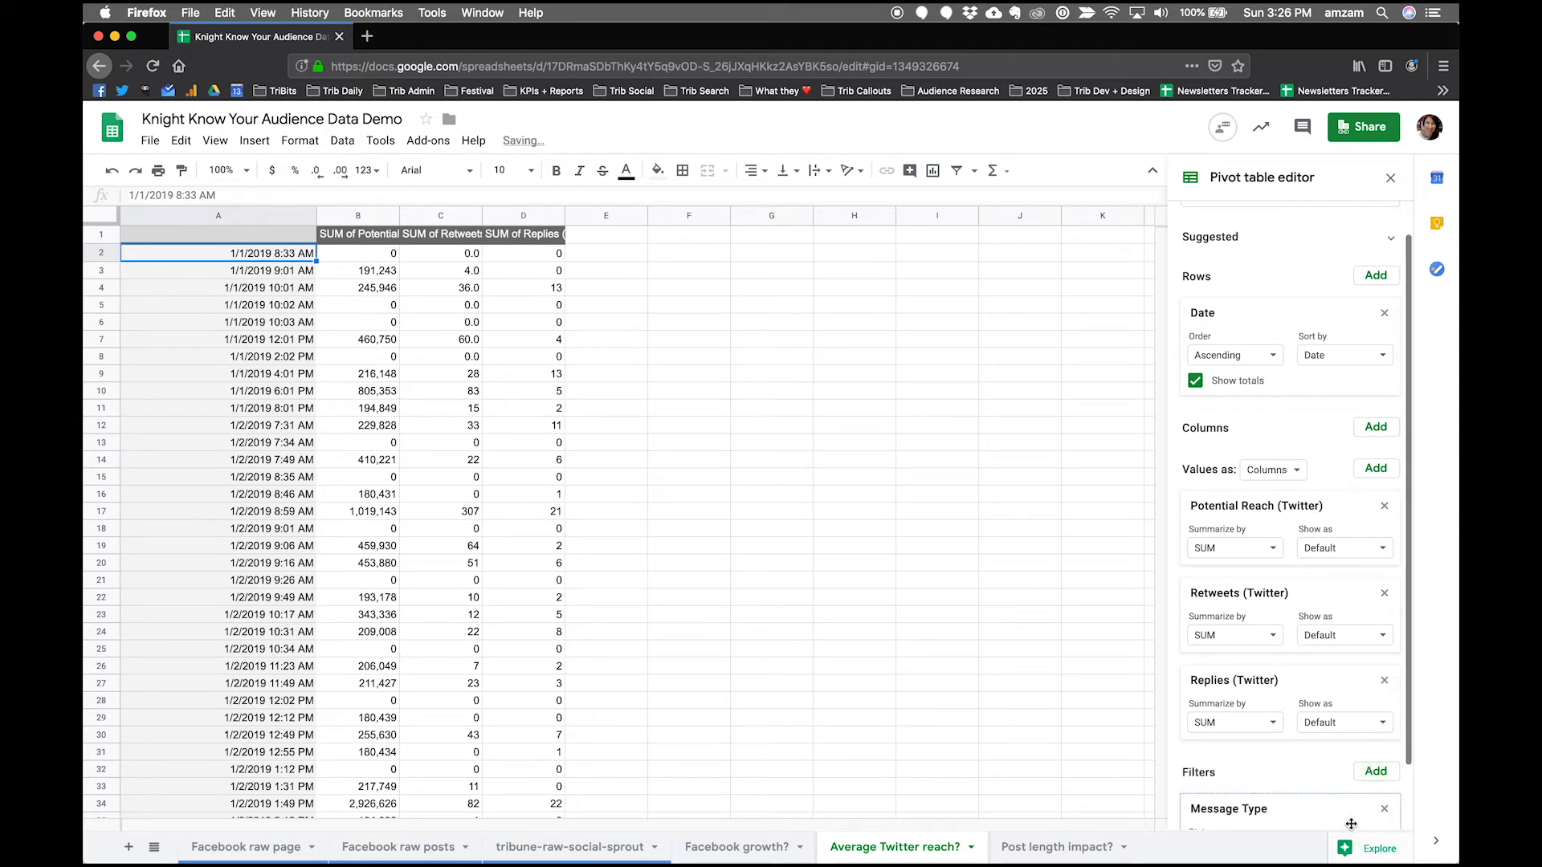
pyautogui.scroll(-2, 1340, 743)
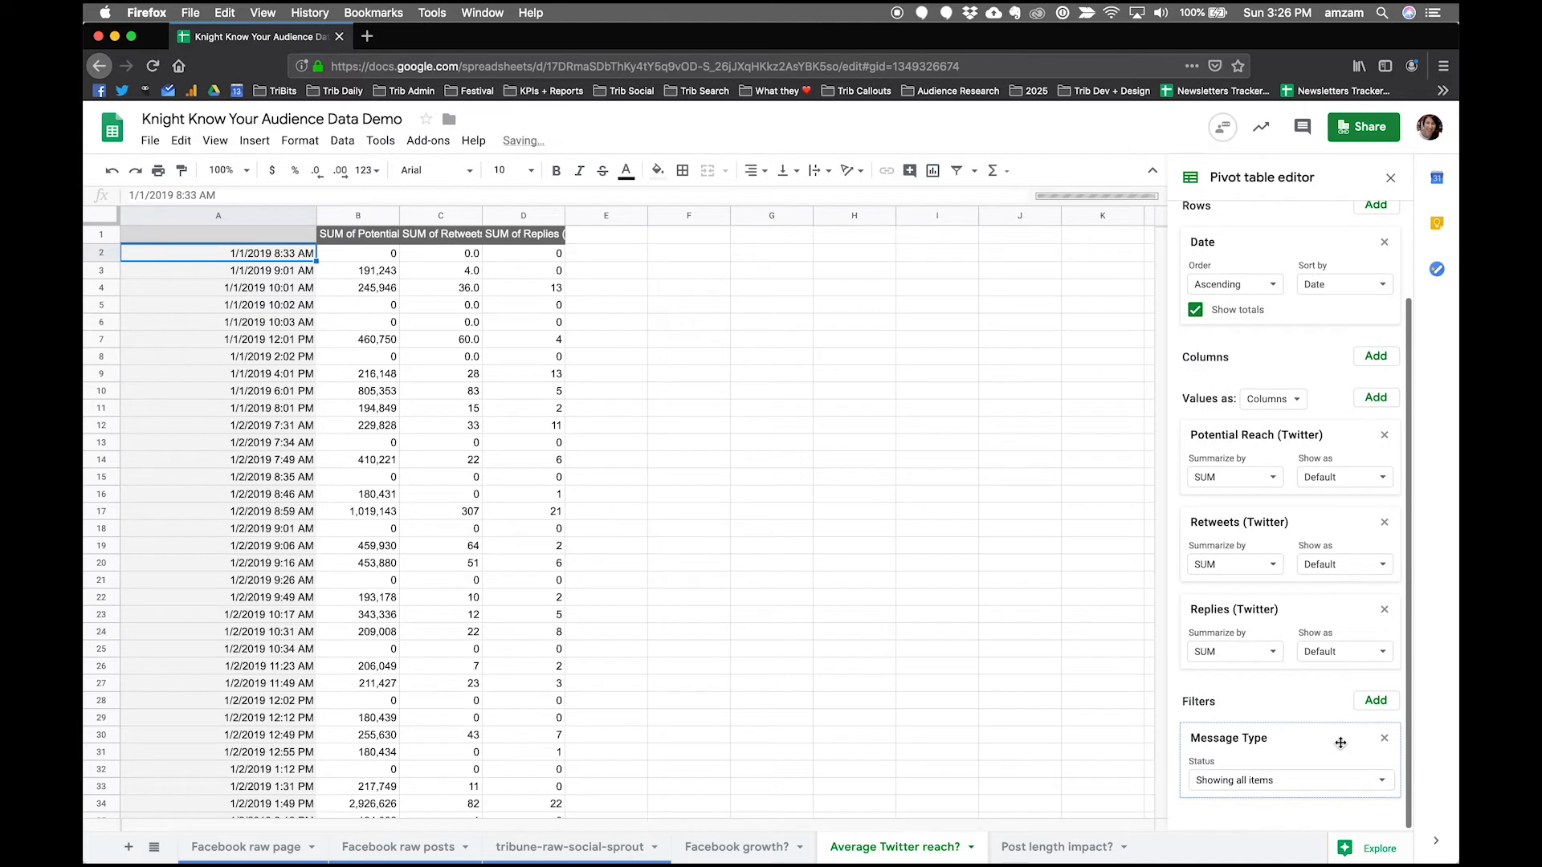
pyautogui.click(1307, 779)
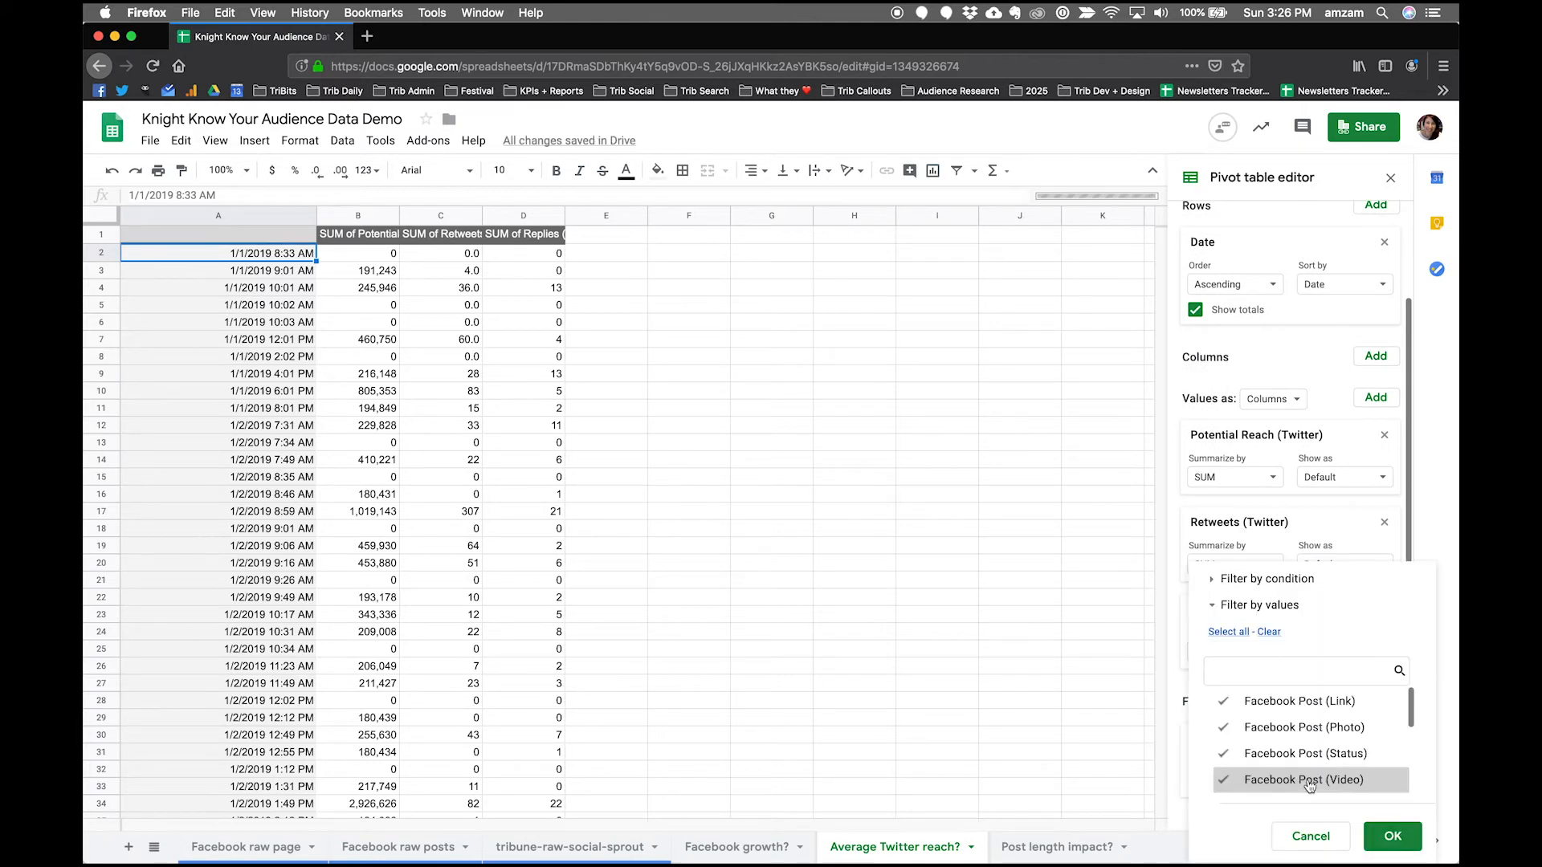
pyautogui.click(1271, 632)
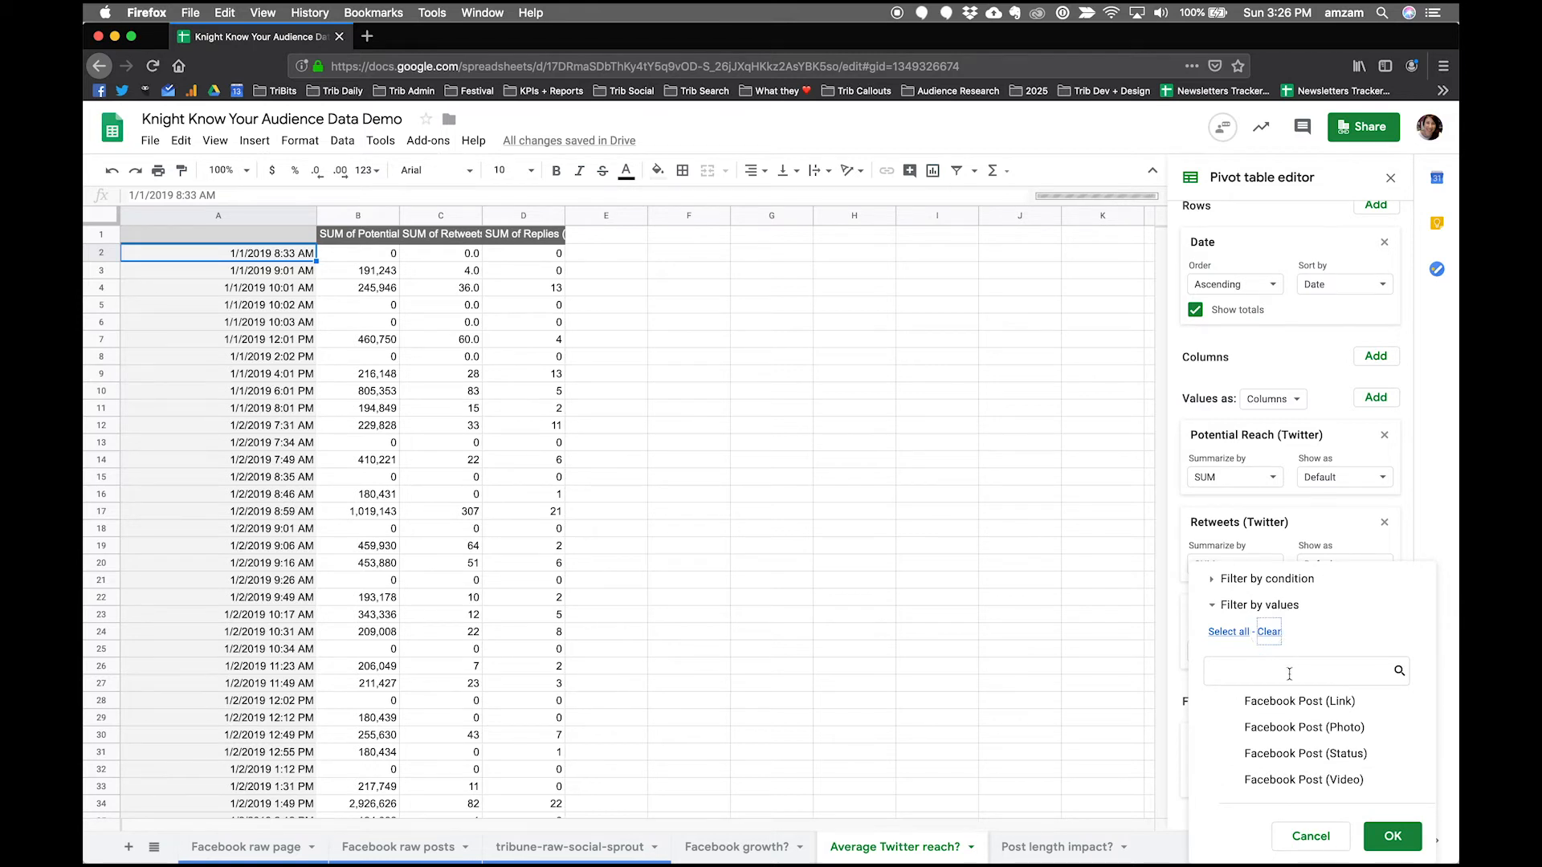
pyautogui.scroll(-1, 1305, 729)
pyautogui.scroll(-5, 1305, 730)
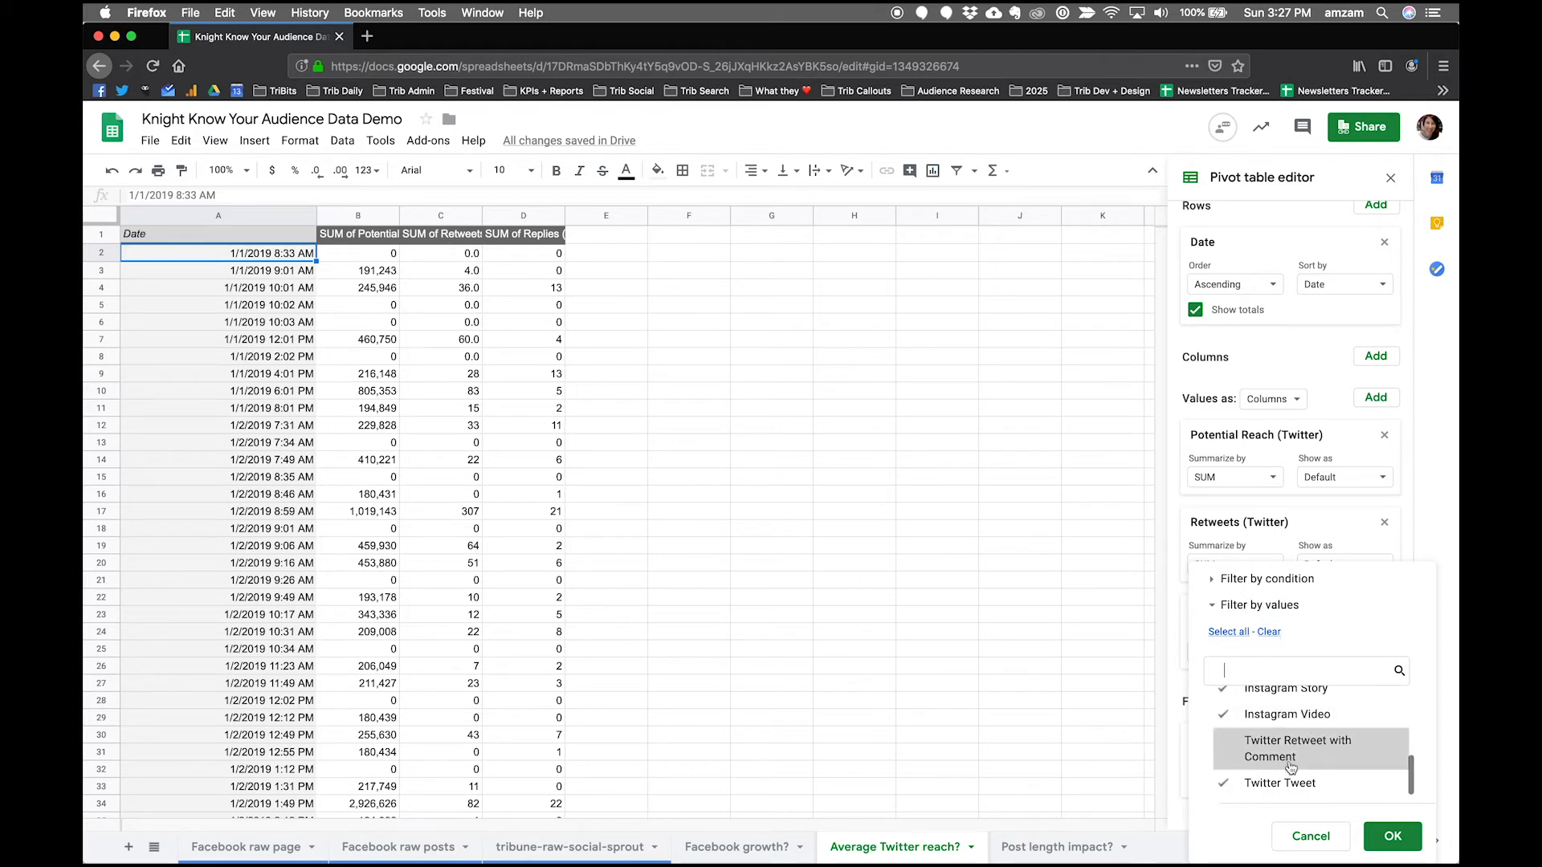
pyautogui.click(1273, 748)
pyautogui.click(1269, 785)
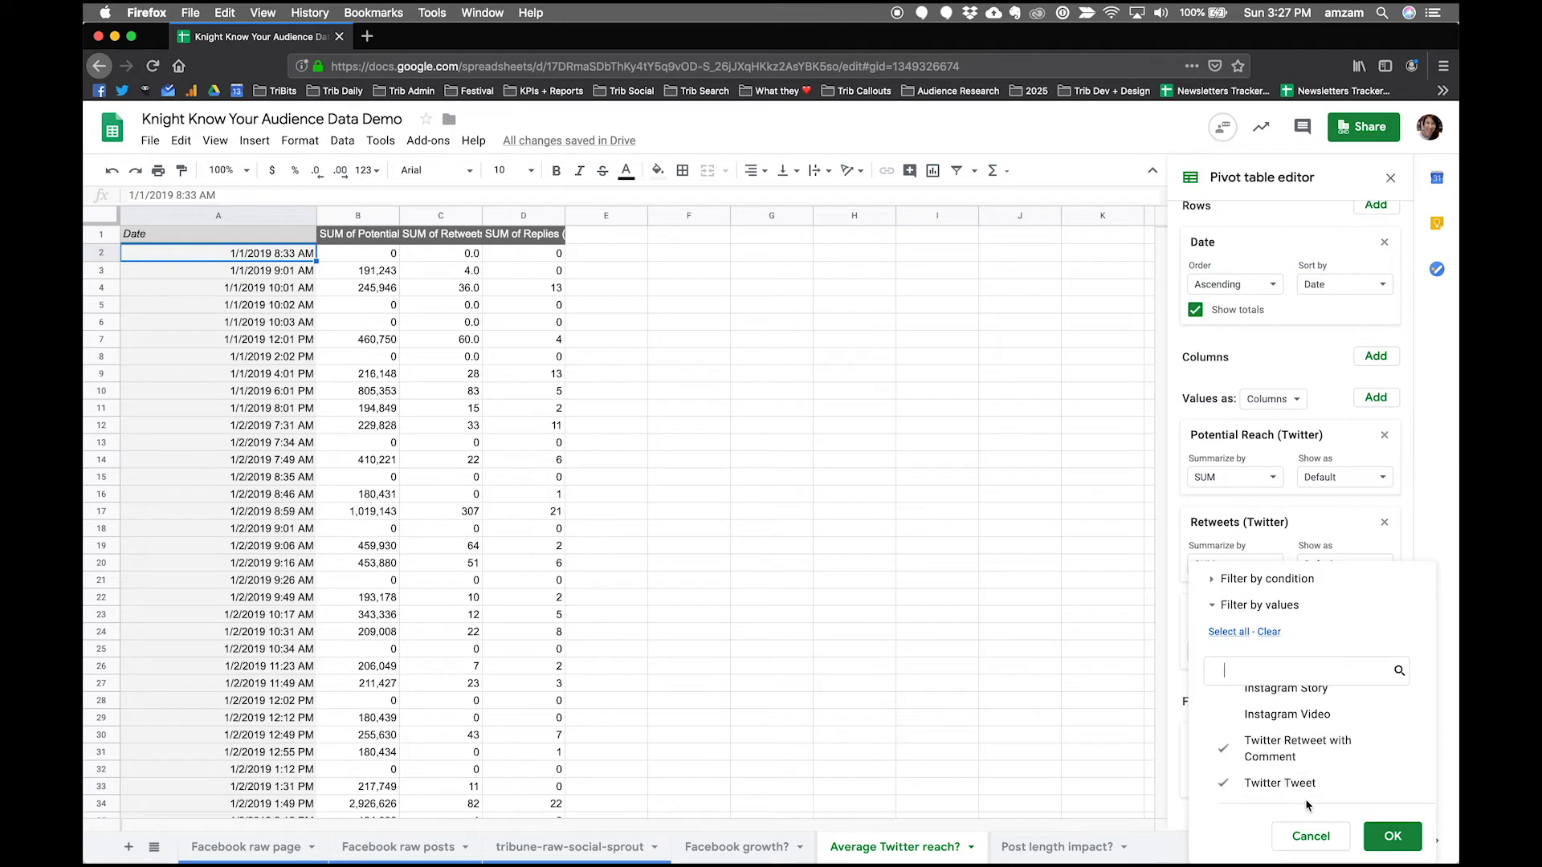
pyautogui.click(1379, 832)
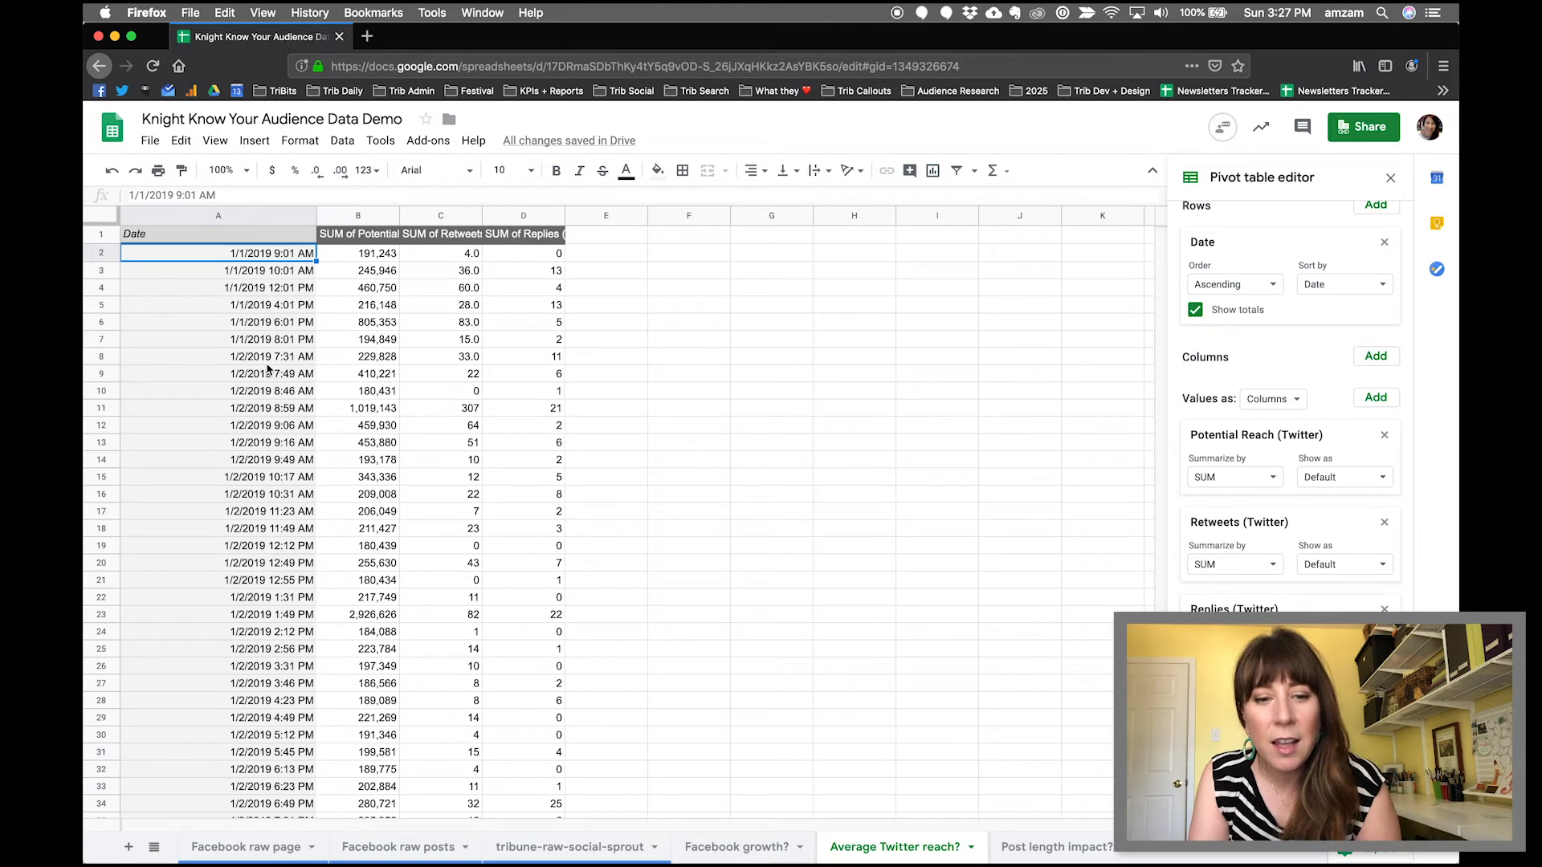
# - Group the pivot table's dates by Year-Month
pyautogui.scroll(-5, 268, 368)
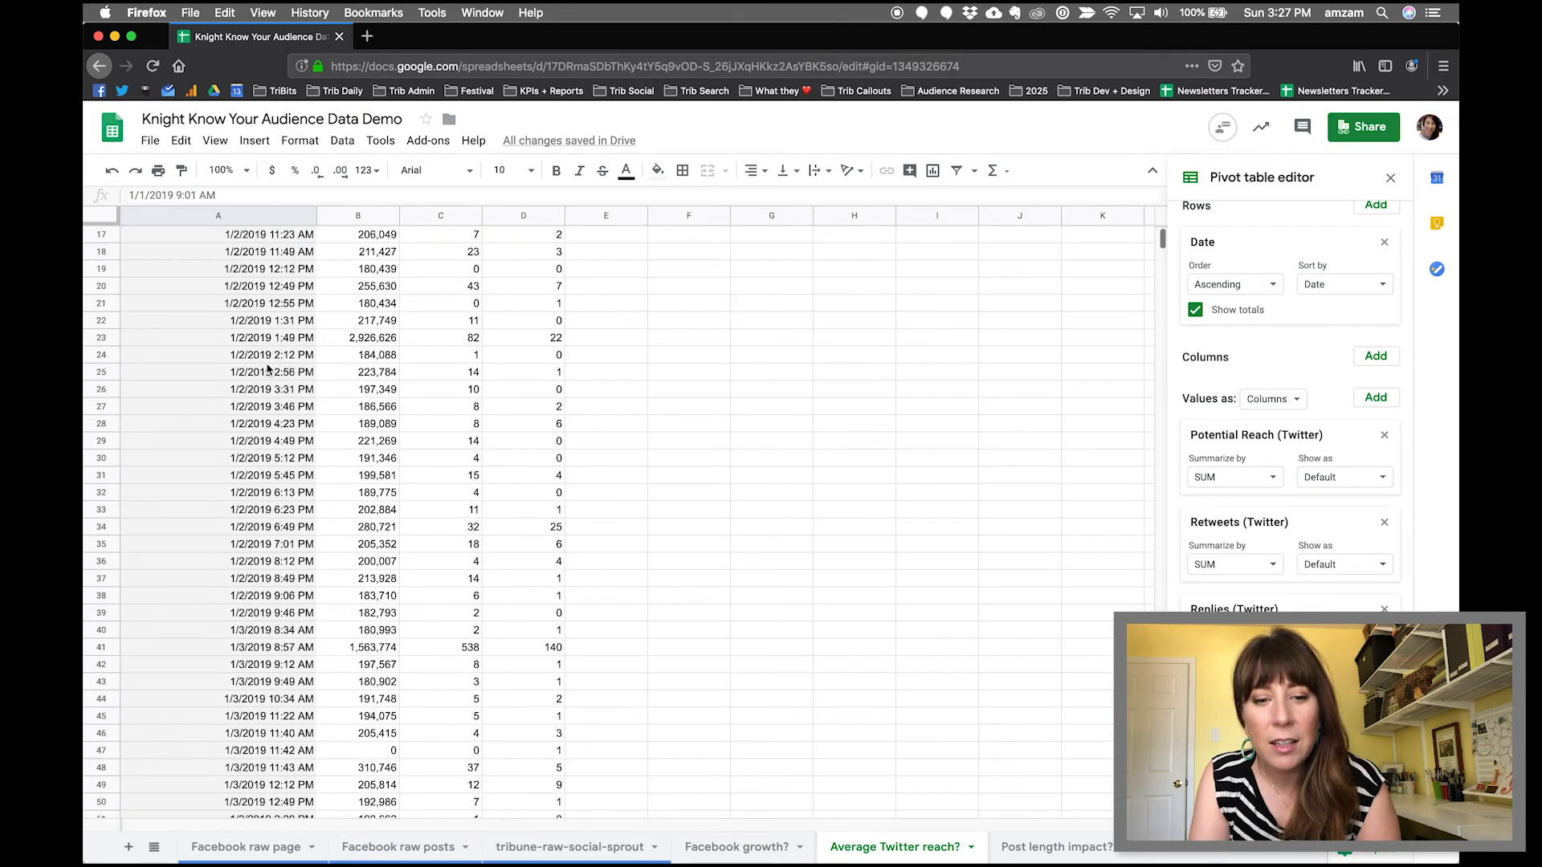
pyautogui.scroll(5, 268, 368)
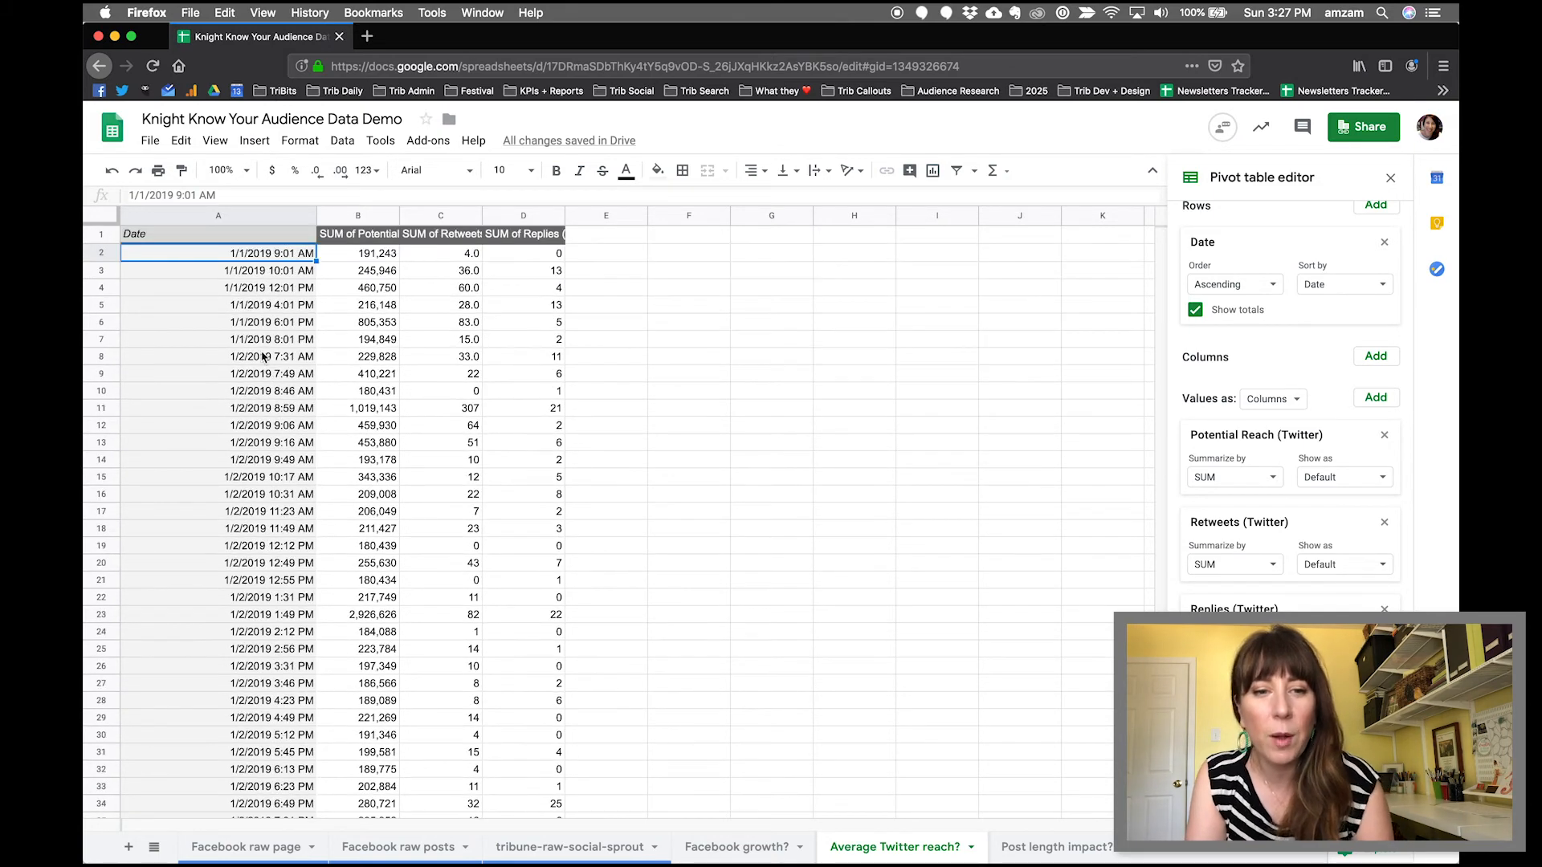
pyautogui.rightClick(265, 345)
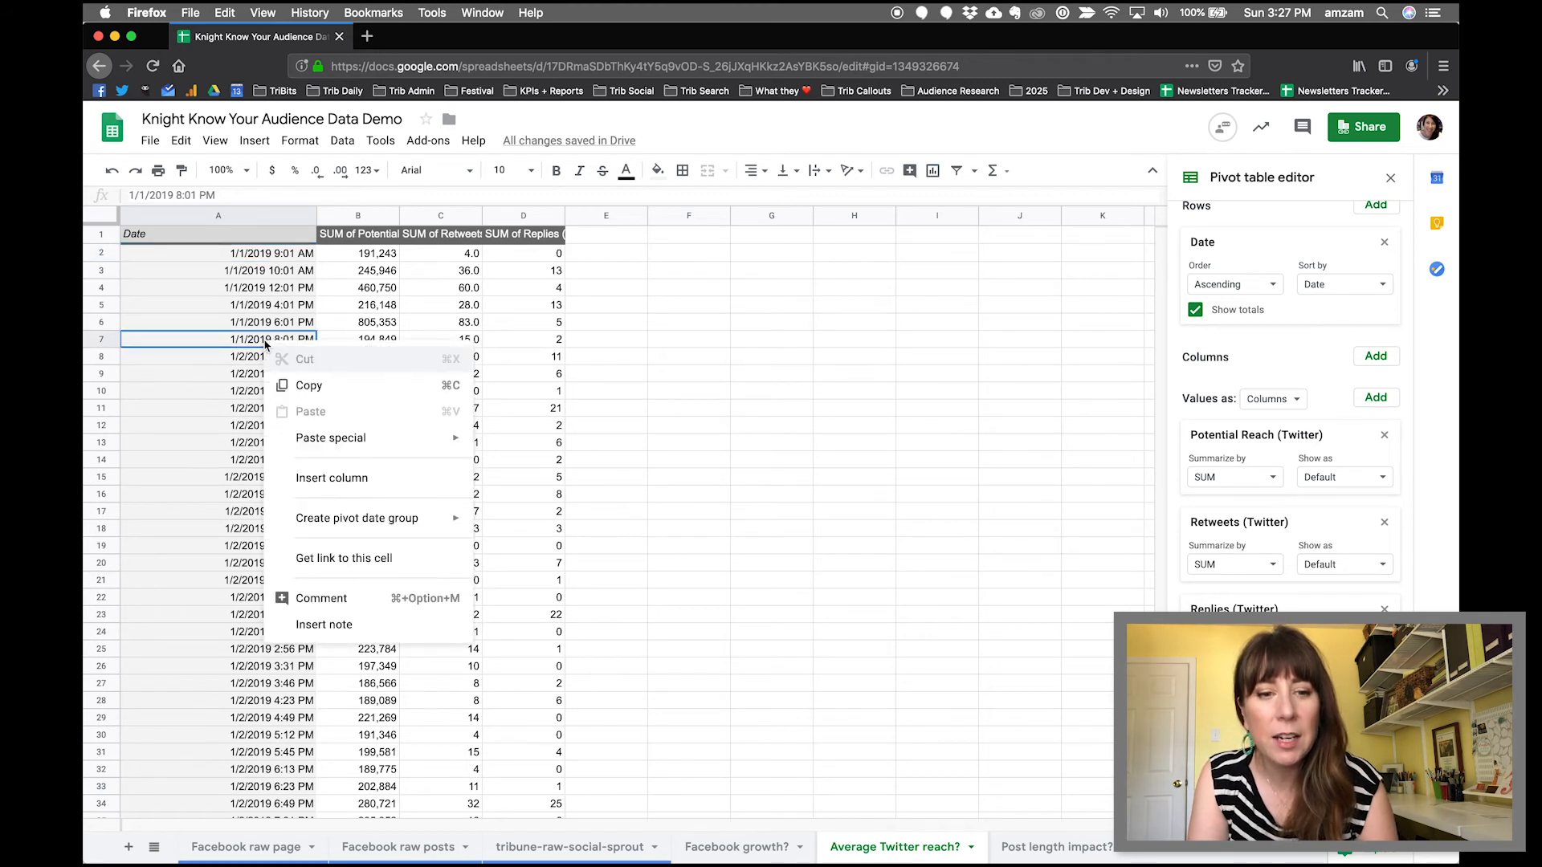
pyautogui.moveTo(340, 526)
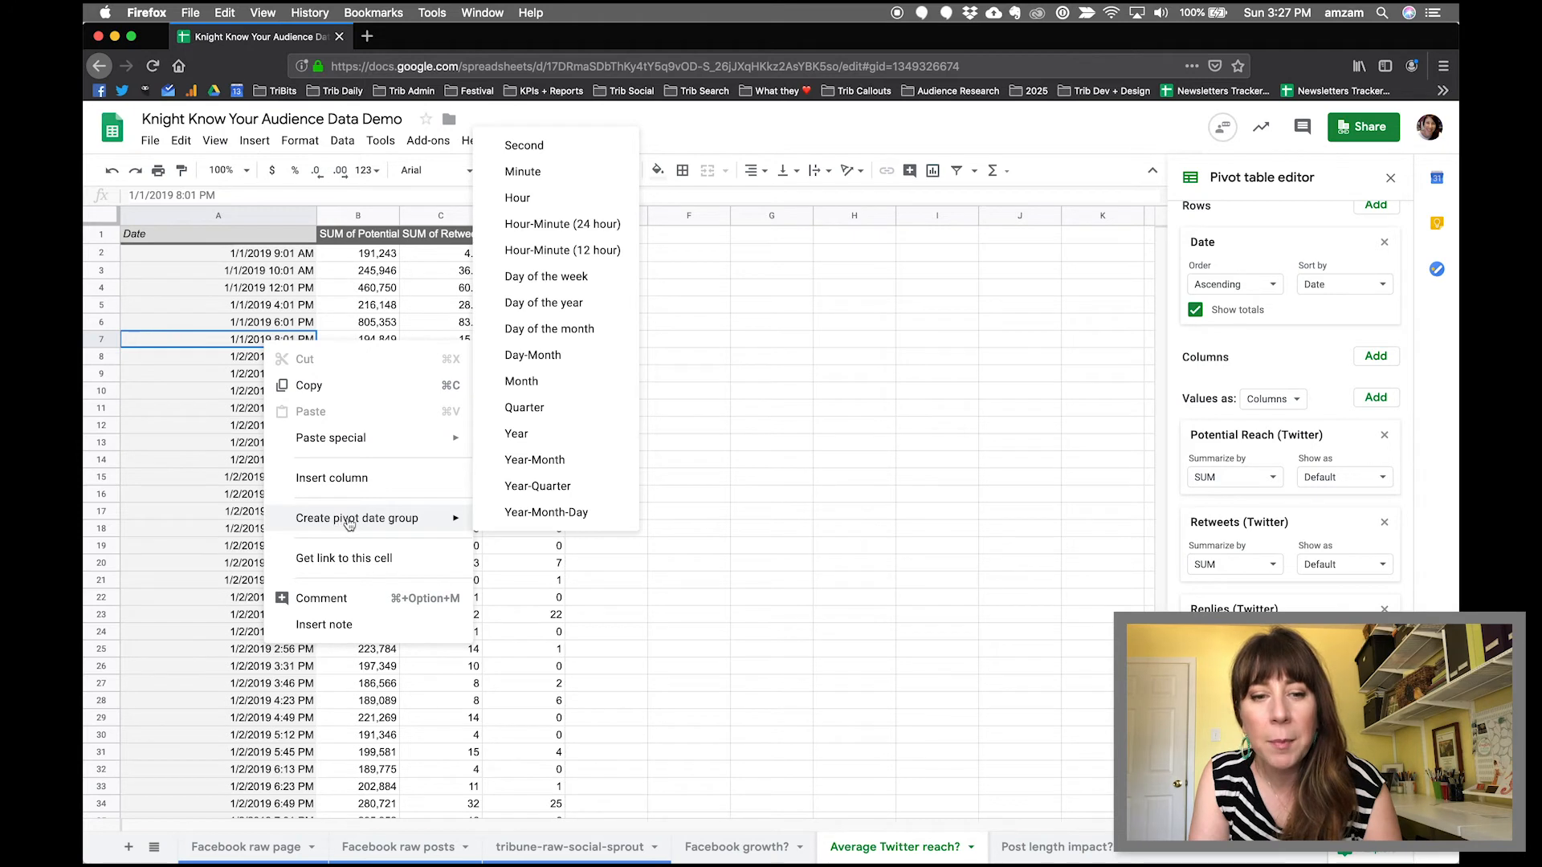
pyautogui.click(513, 463)
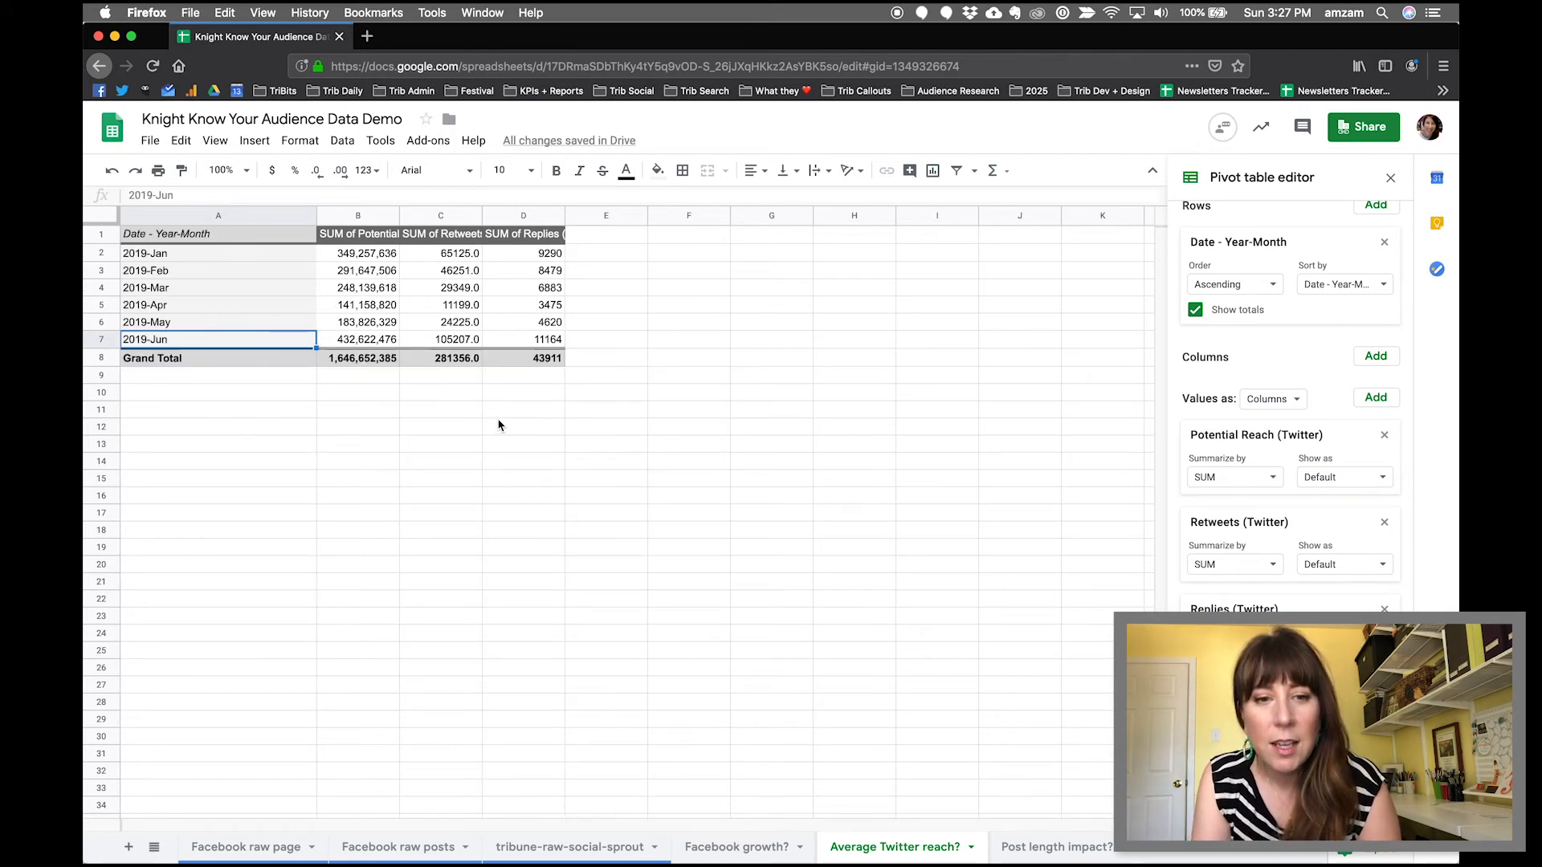
# - Wrap the text in the value headers B1:D1 and check each of the three headings
pyautogui.moveTo(377, 235); pyautogui.dragTo(564, 233)
pyautogui.click(810, 173)
pyautogui.click(836, 196)
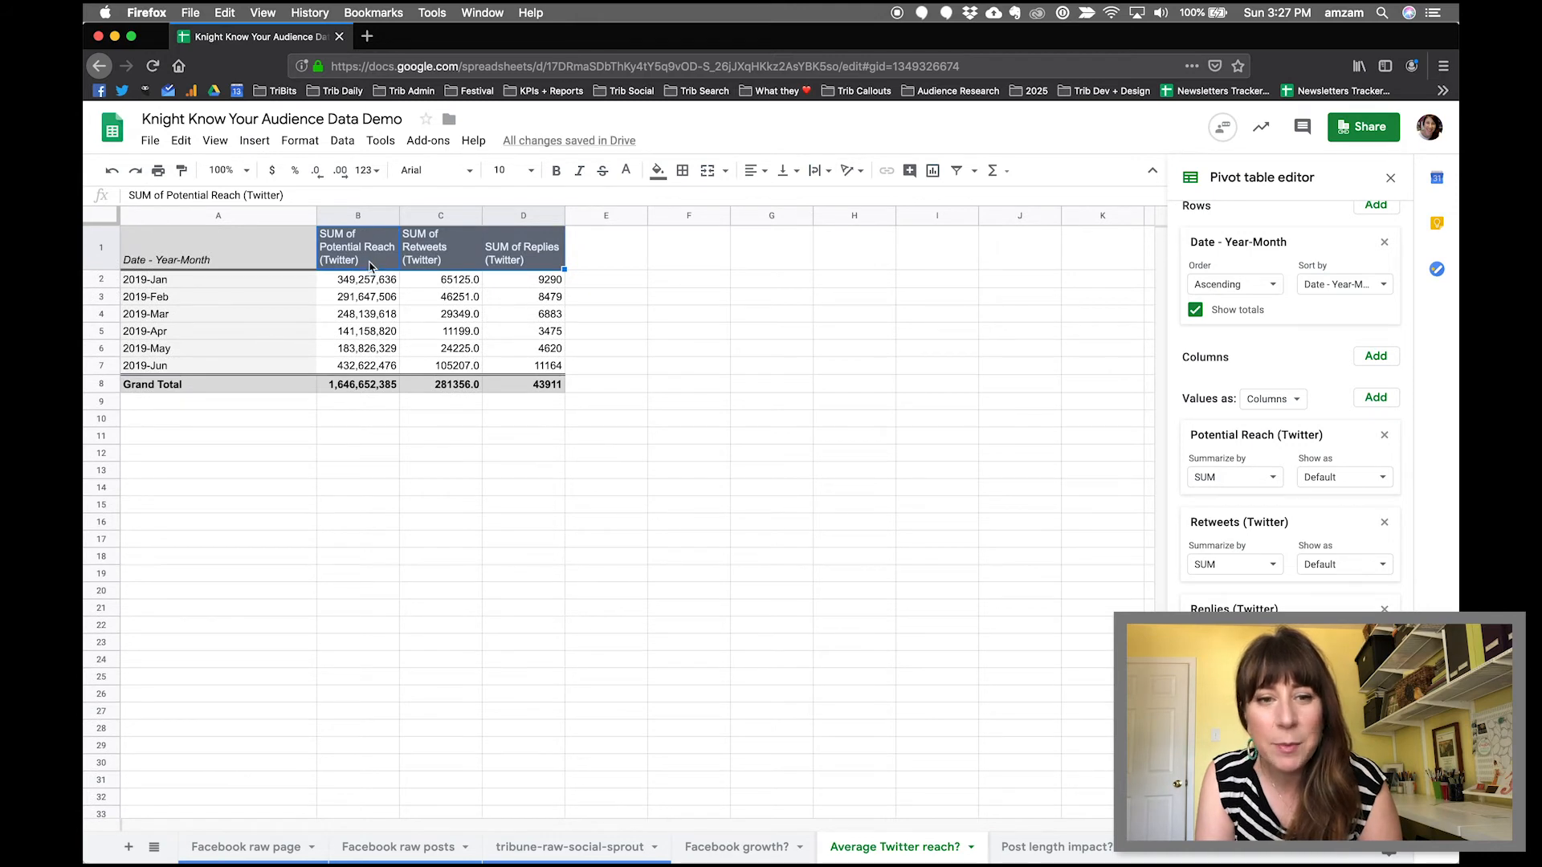
pyautogui.click(370, 266)
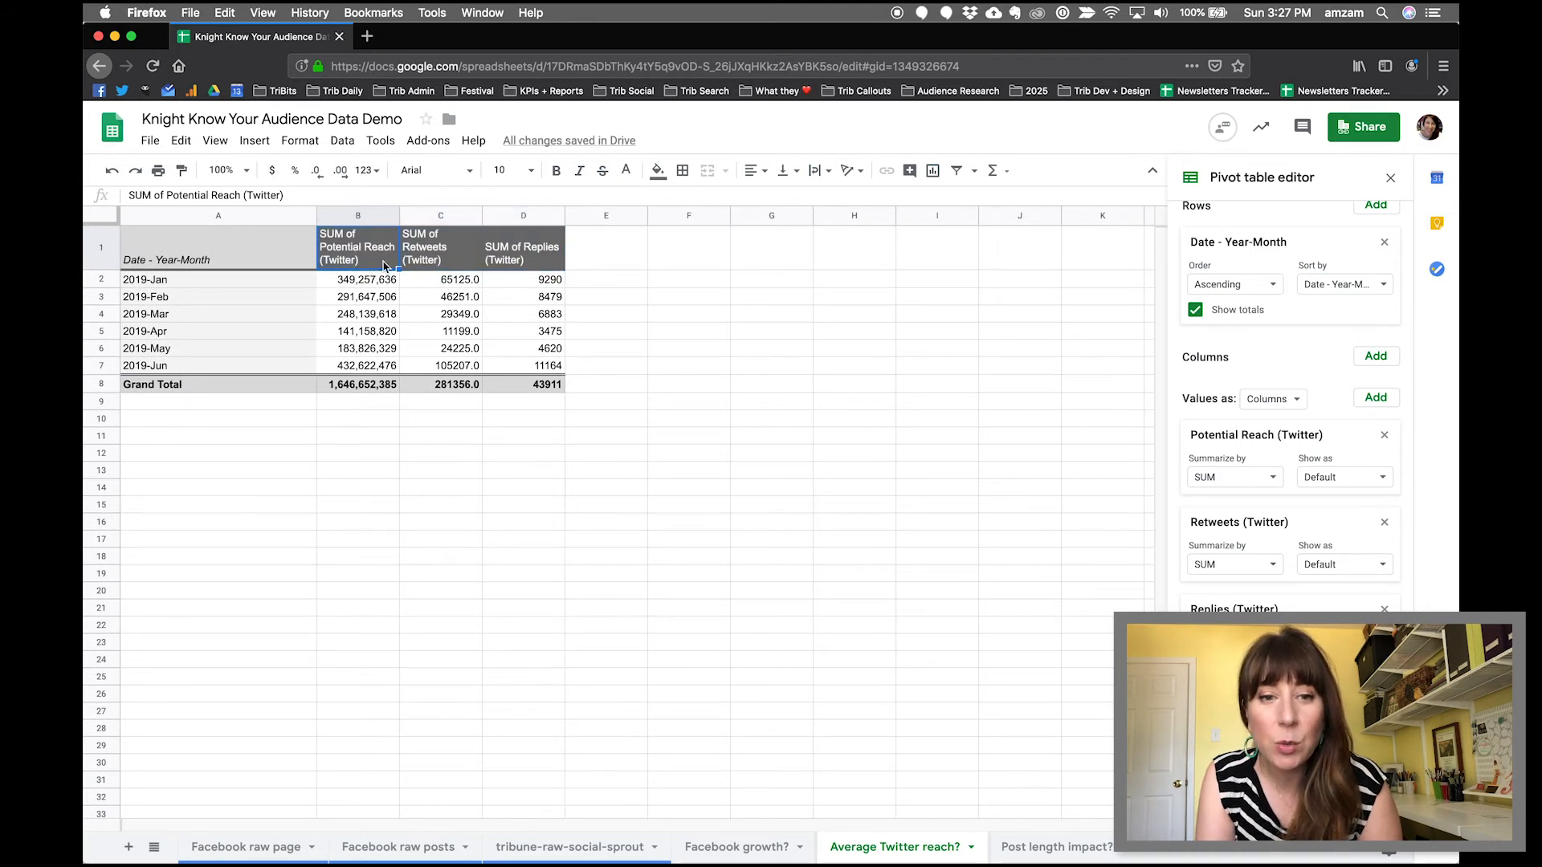
pyautogui.click(448, 258)
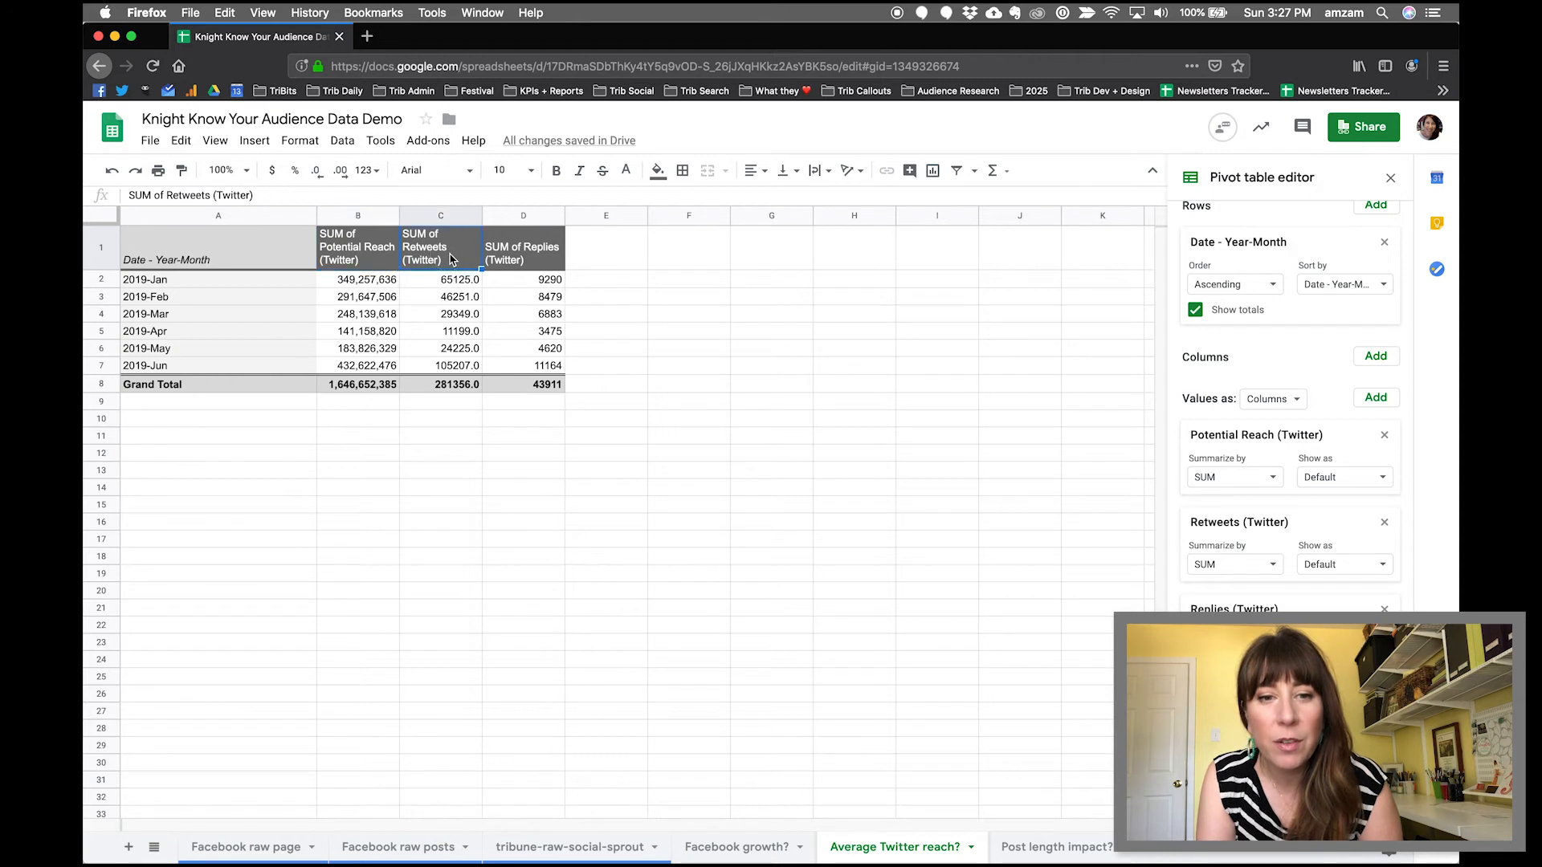
pyautogui.click(521, 259)
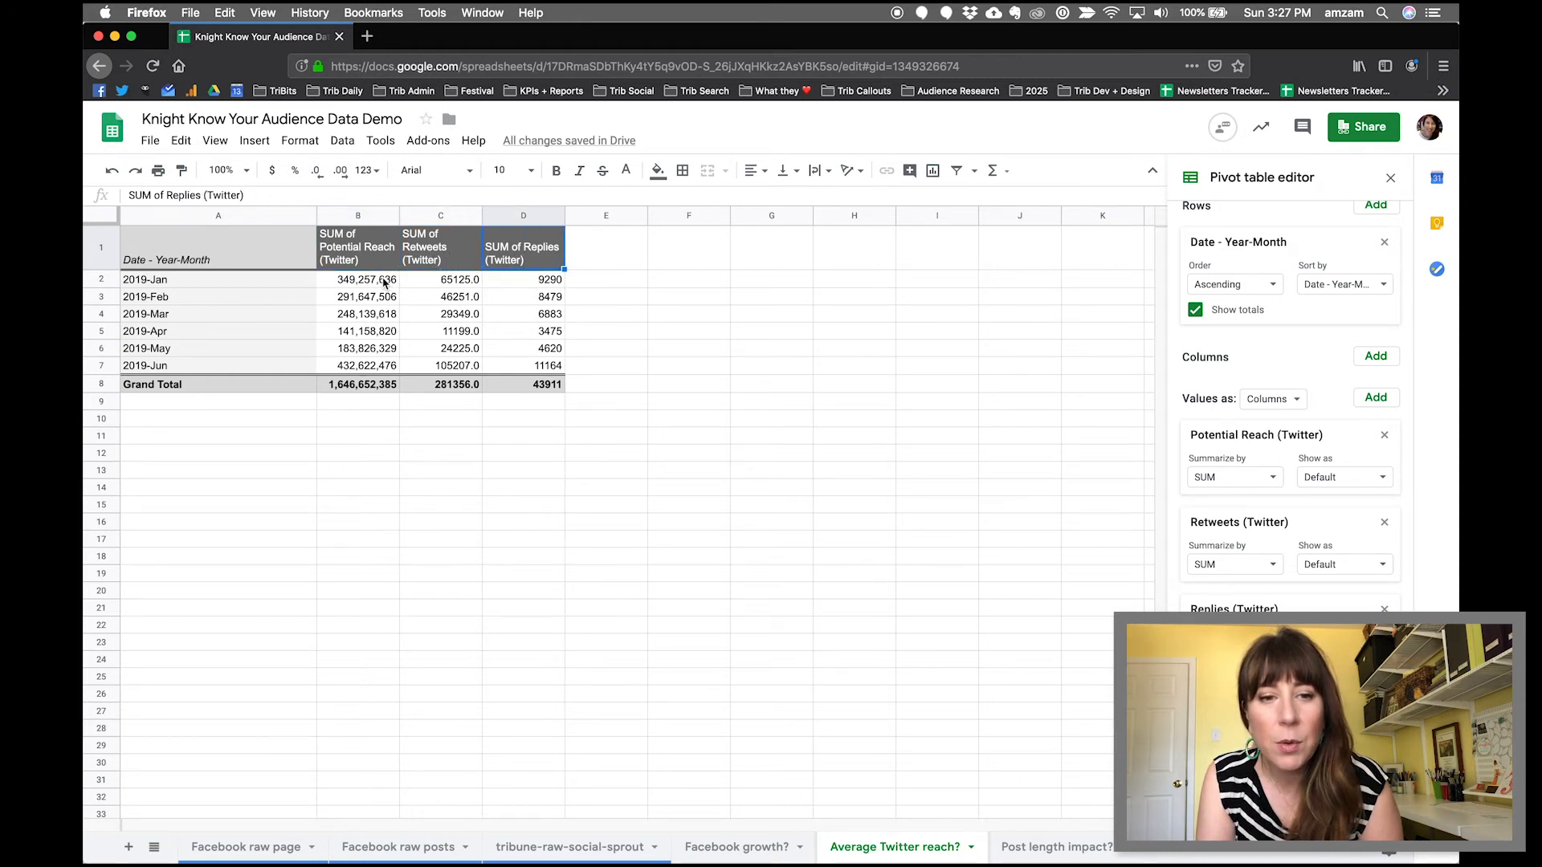
# - Copy the whole pivot table A1:D8 and paste the duplicate at cell F1
pyautogui.moveTo(289, 259); pyautogui.dragTo(541, 382)
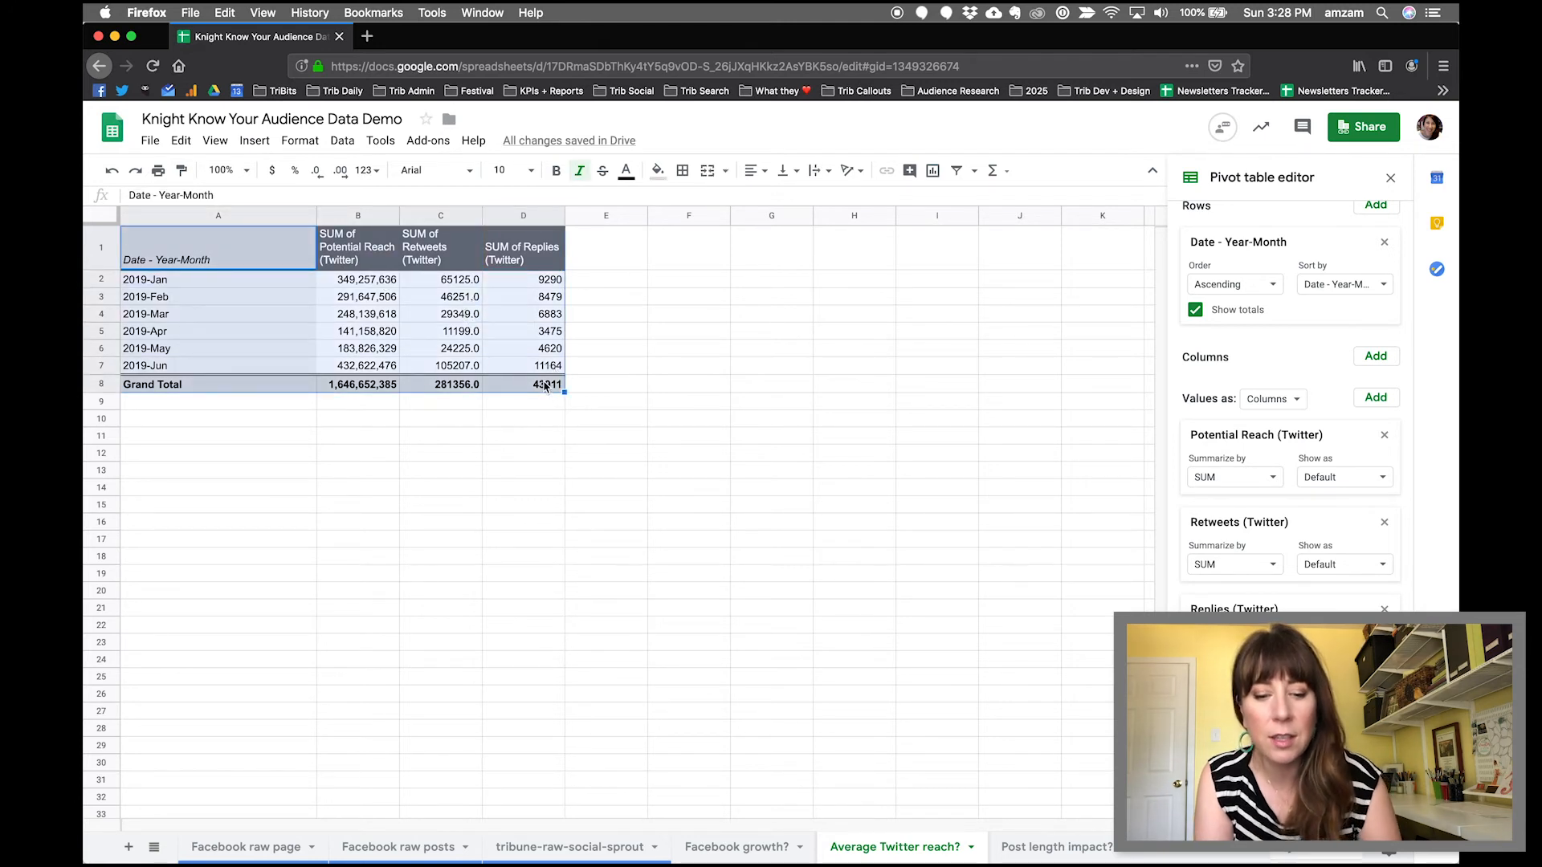
pyautogui.press('super+c')
pyautogui.click(688, 256)
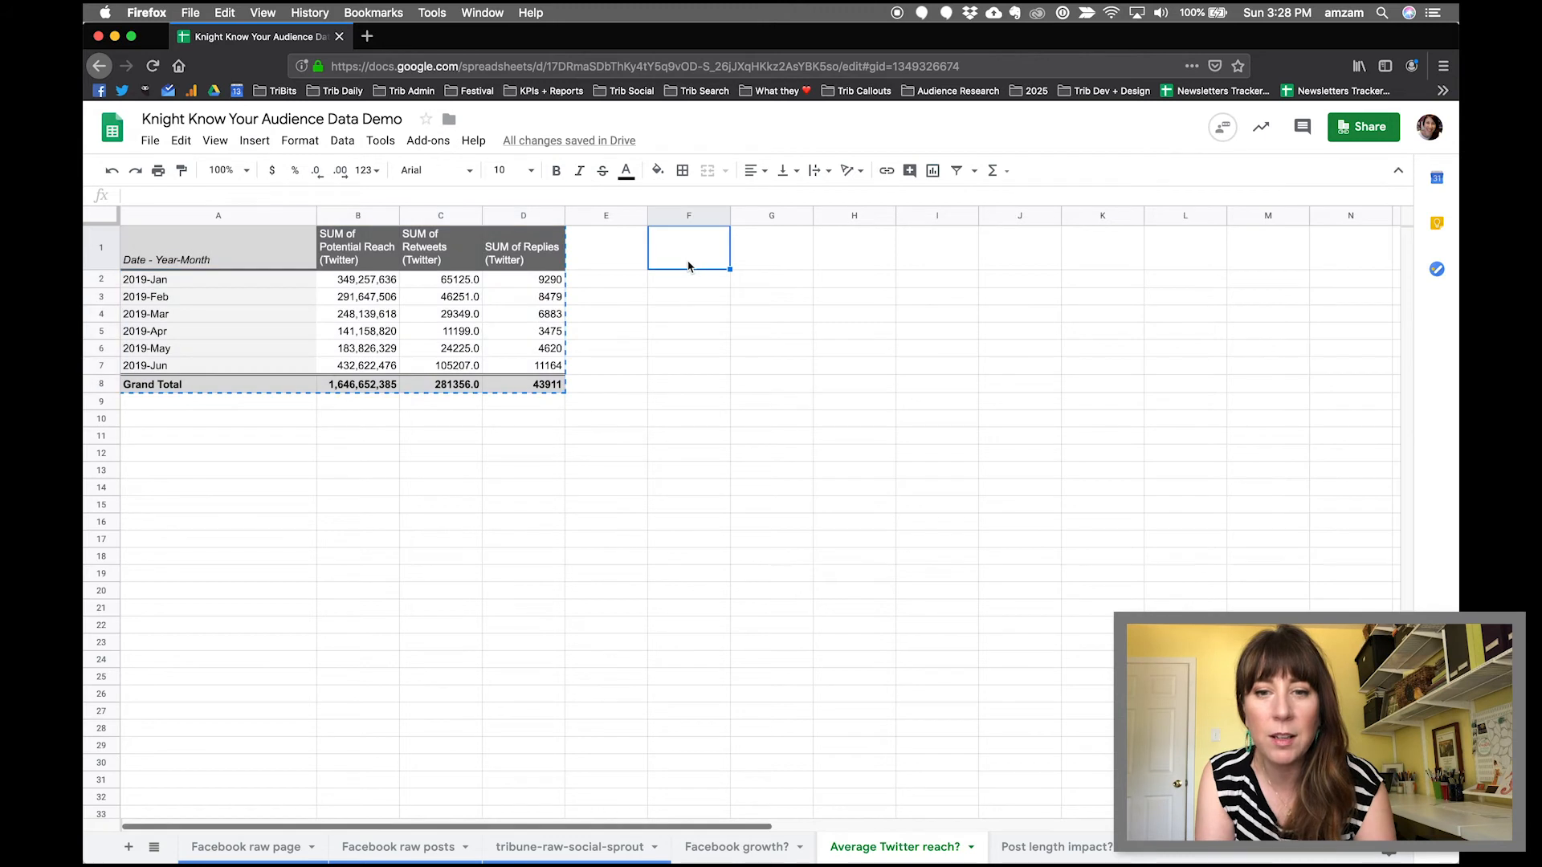
pyautogui.press('super+v')
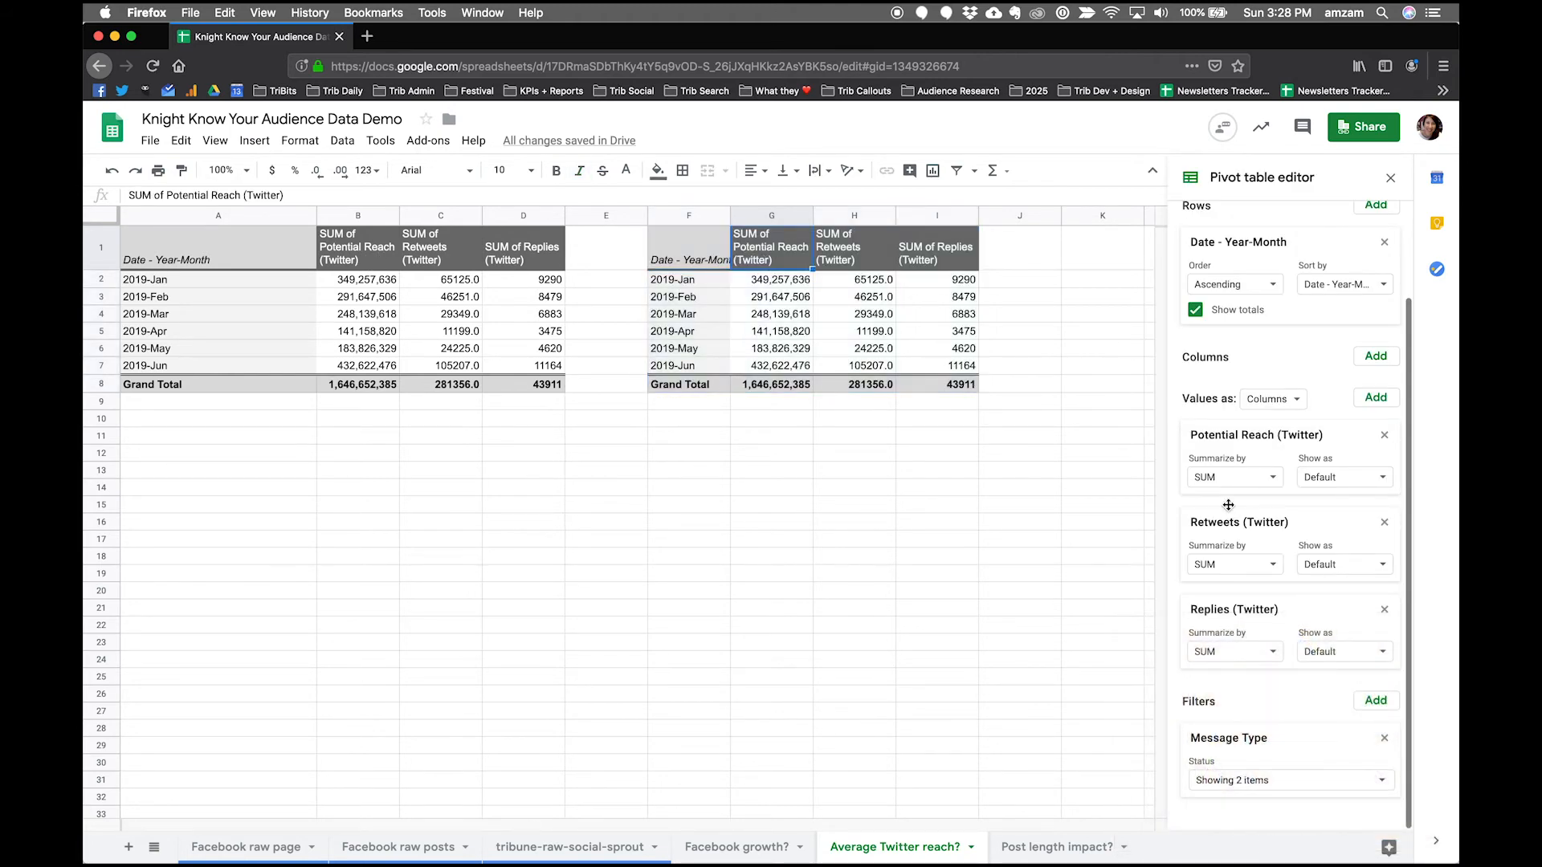
# - Summarize Potential Reach, Retweets and Replies by AVERAGE in the duplicate pivot table at F1
pyautogui.click(1234, 477)
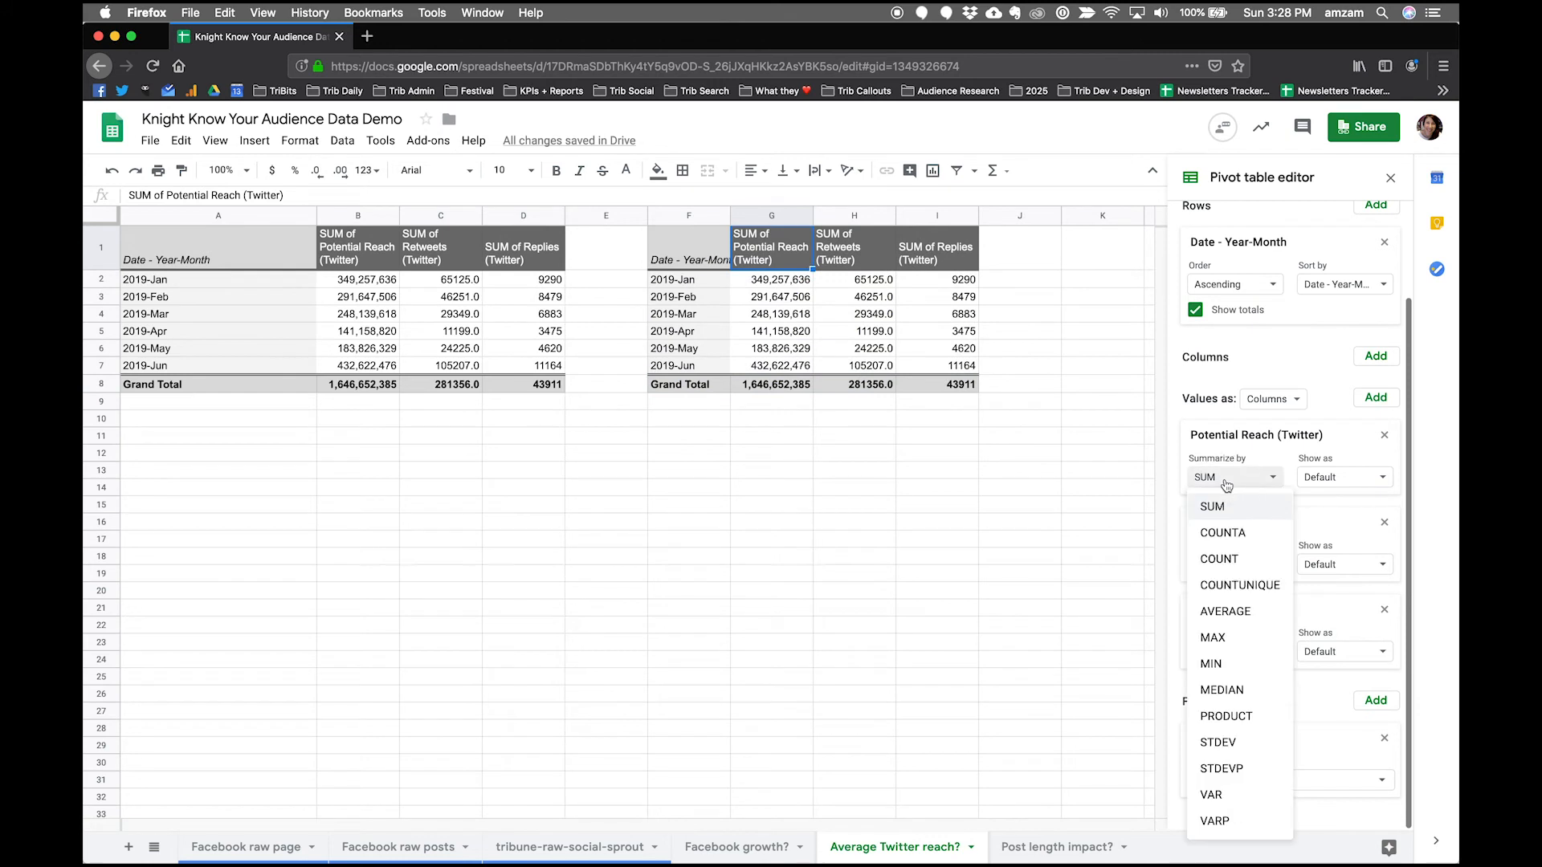
pyautogui.click(1227, 587)
pyautogui.click(1244, 567)
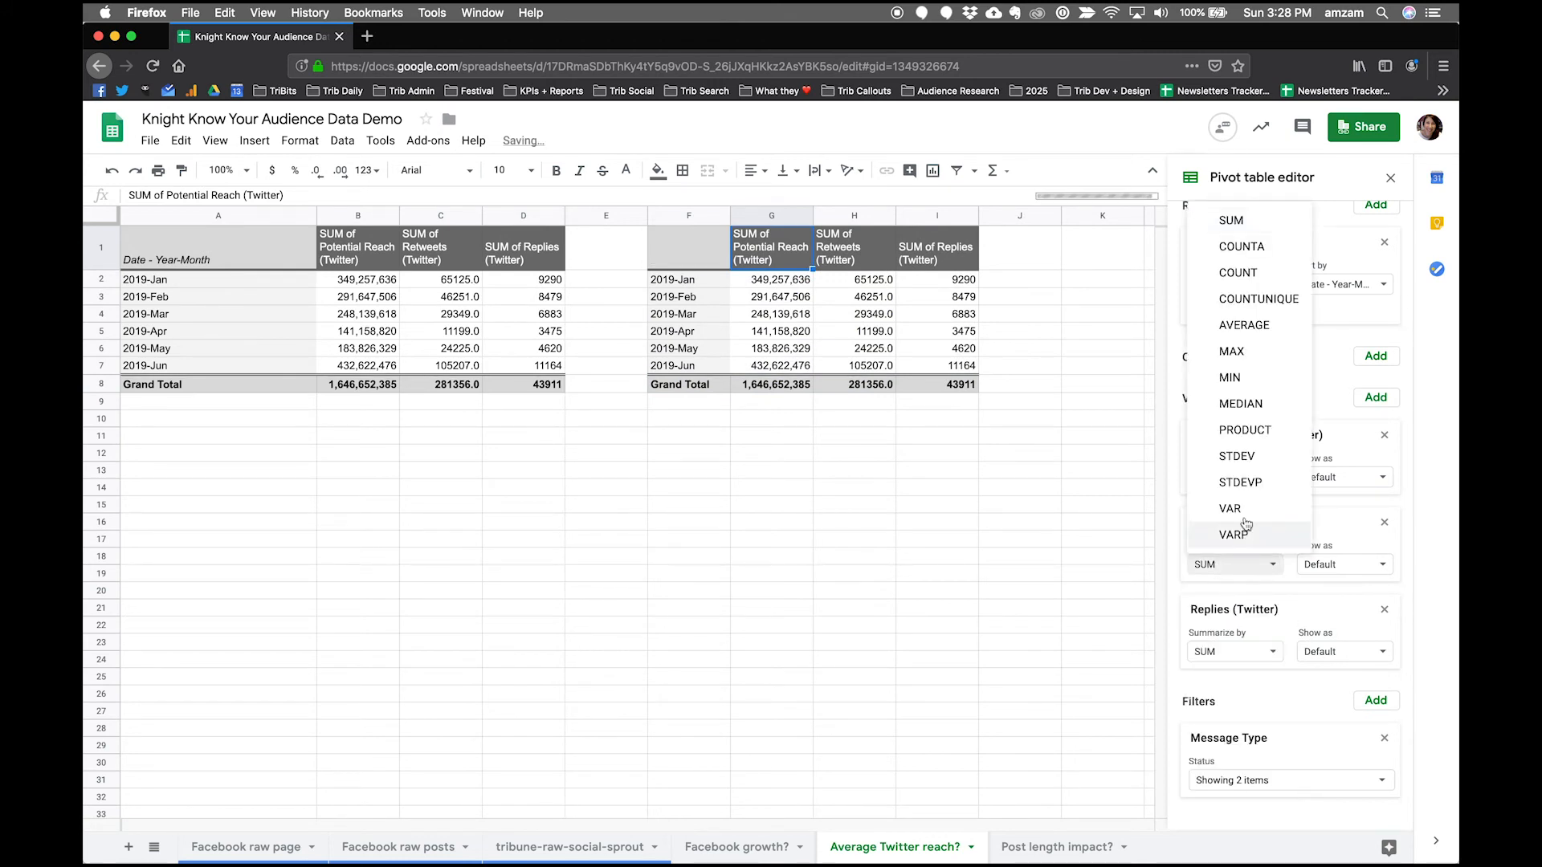
pyautogui.click(1252, 335)
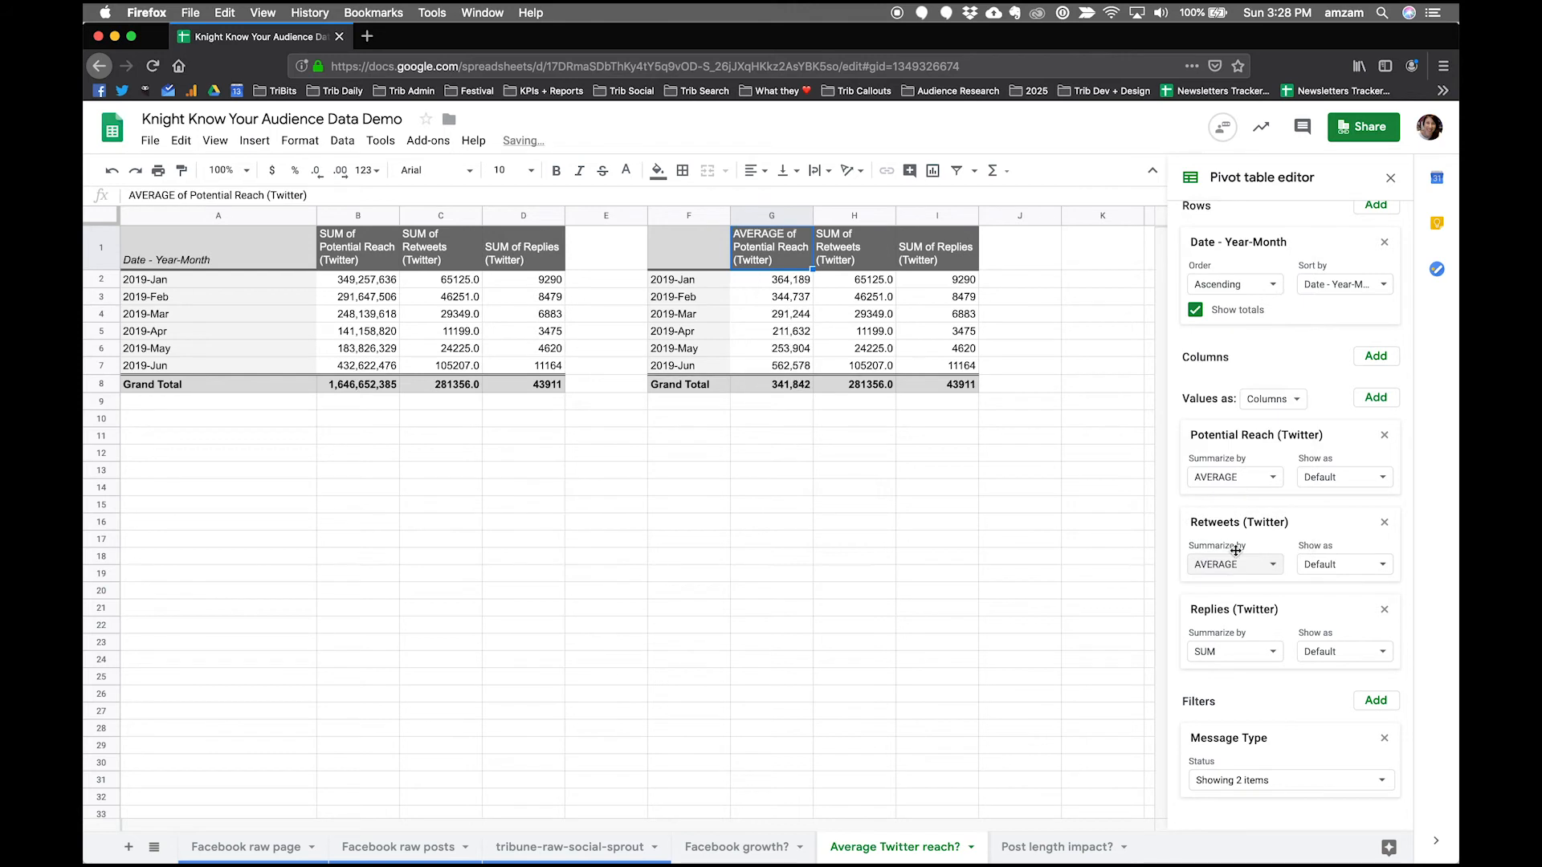
pyautogui.click(1232, 651)
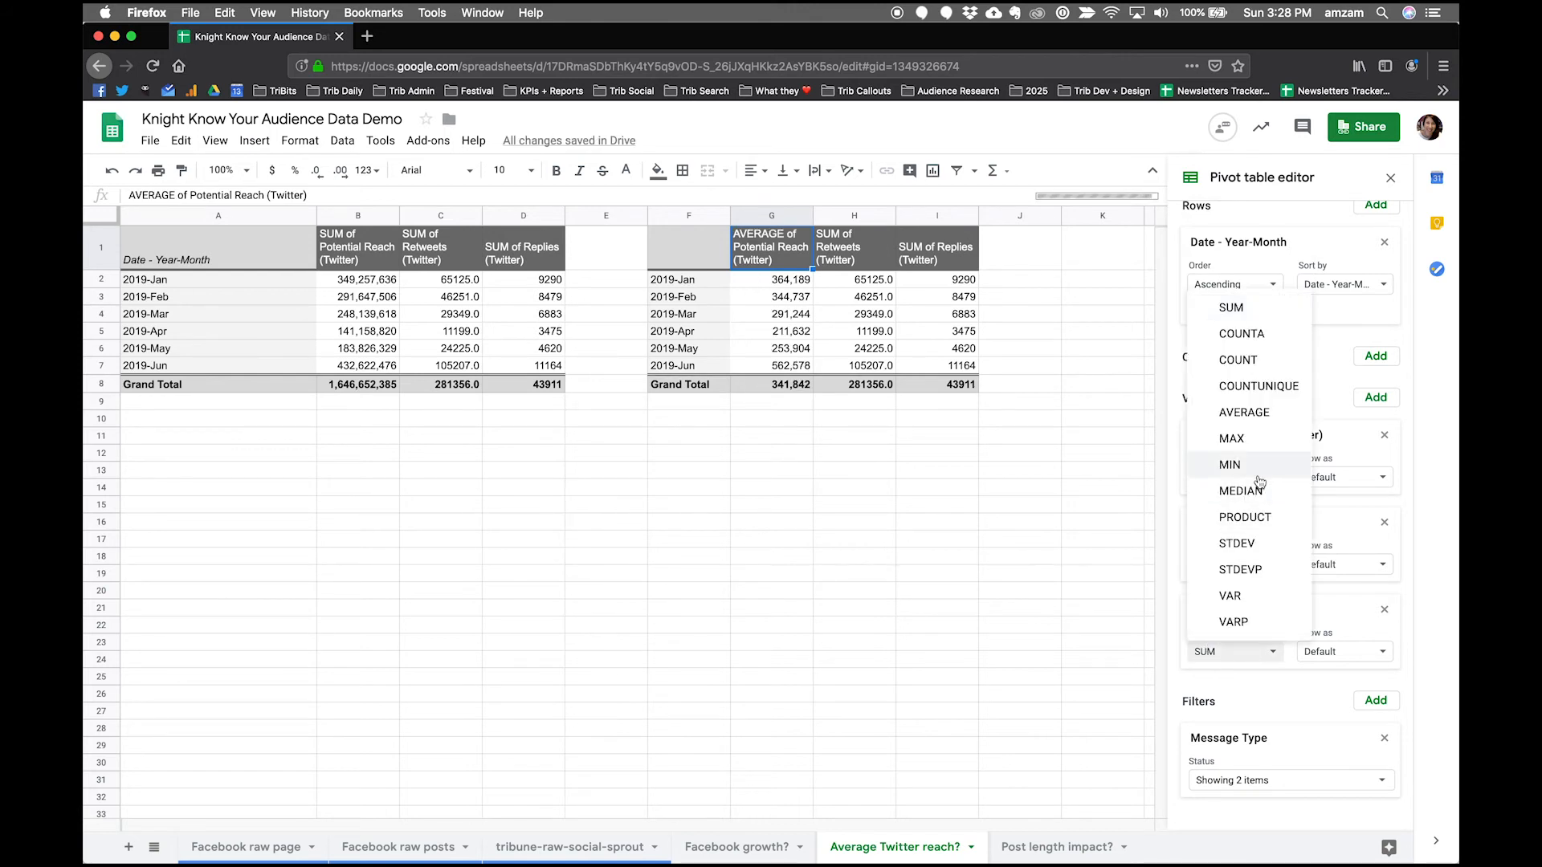
pyautogui.click(1247, 413)
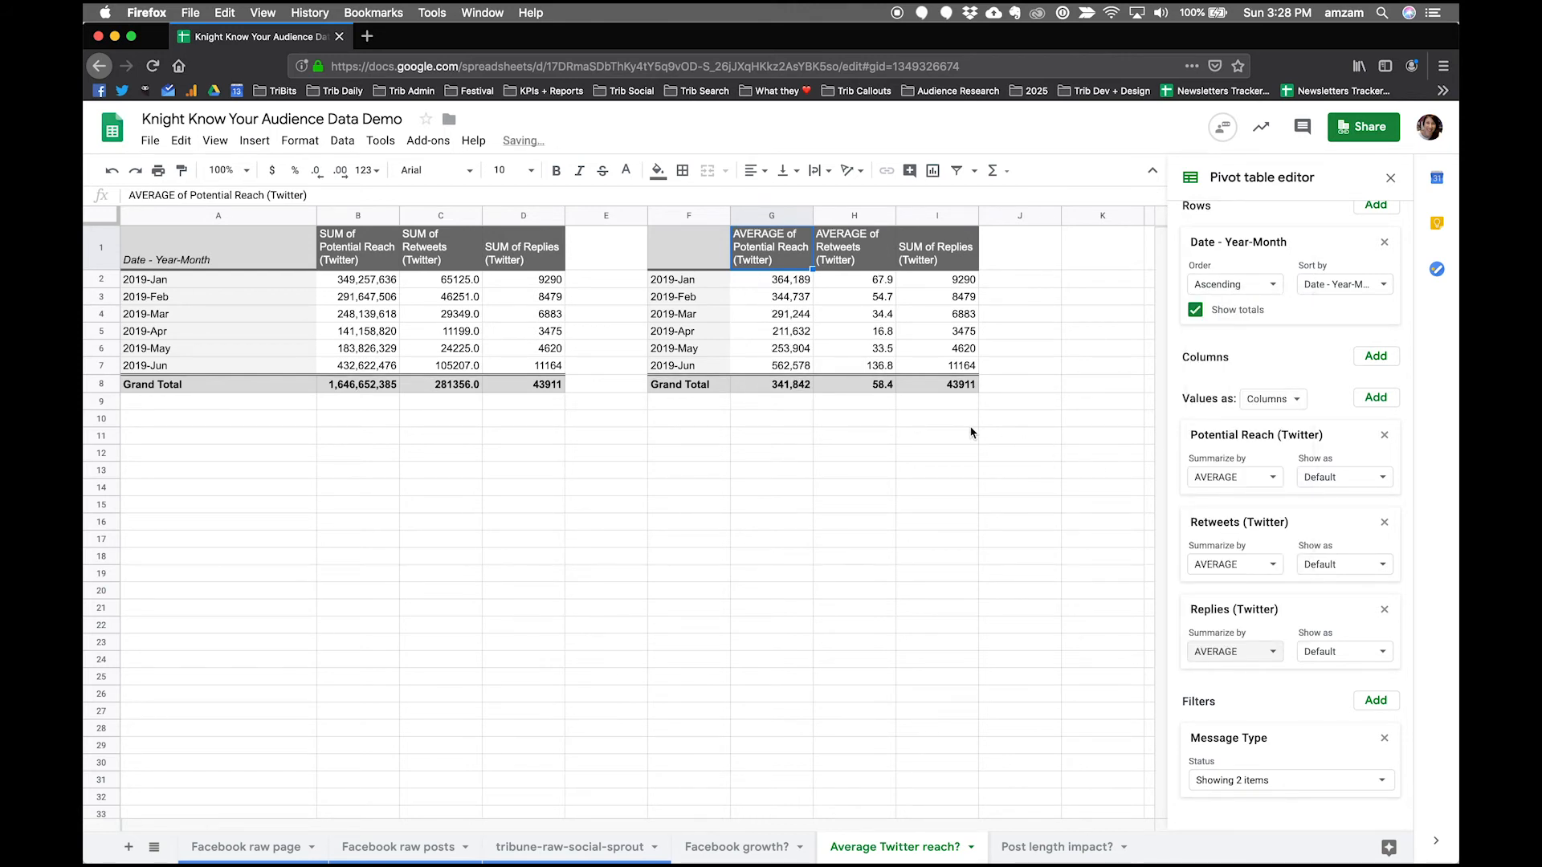
# - Apply a white-to-green color scale to the monthly potential reach sums in B2:B7, with green marking the highest value
pyautogui.click(382, 284)
pyautogui.moveTo(382, 284); pyautogui.dragTo(376, 366)
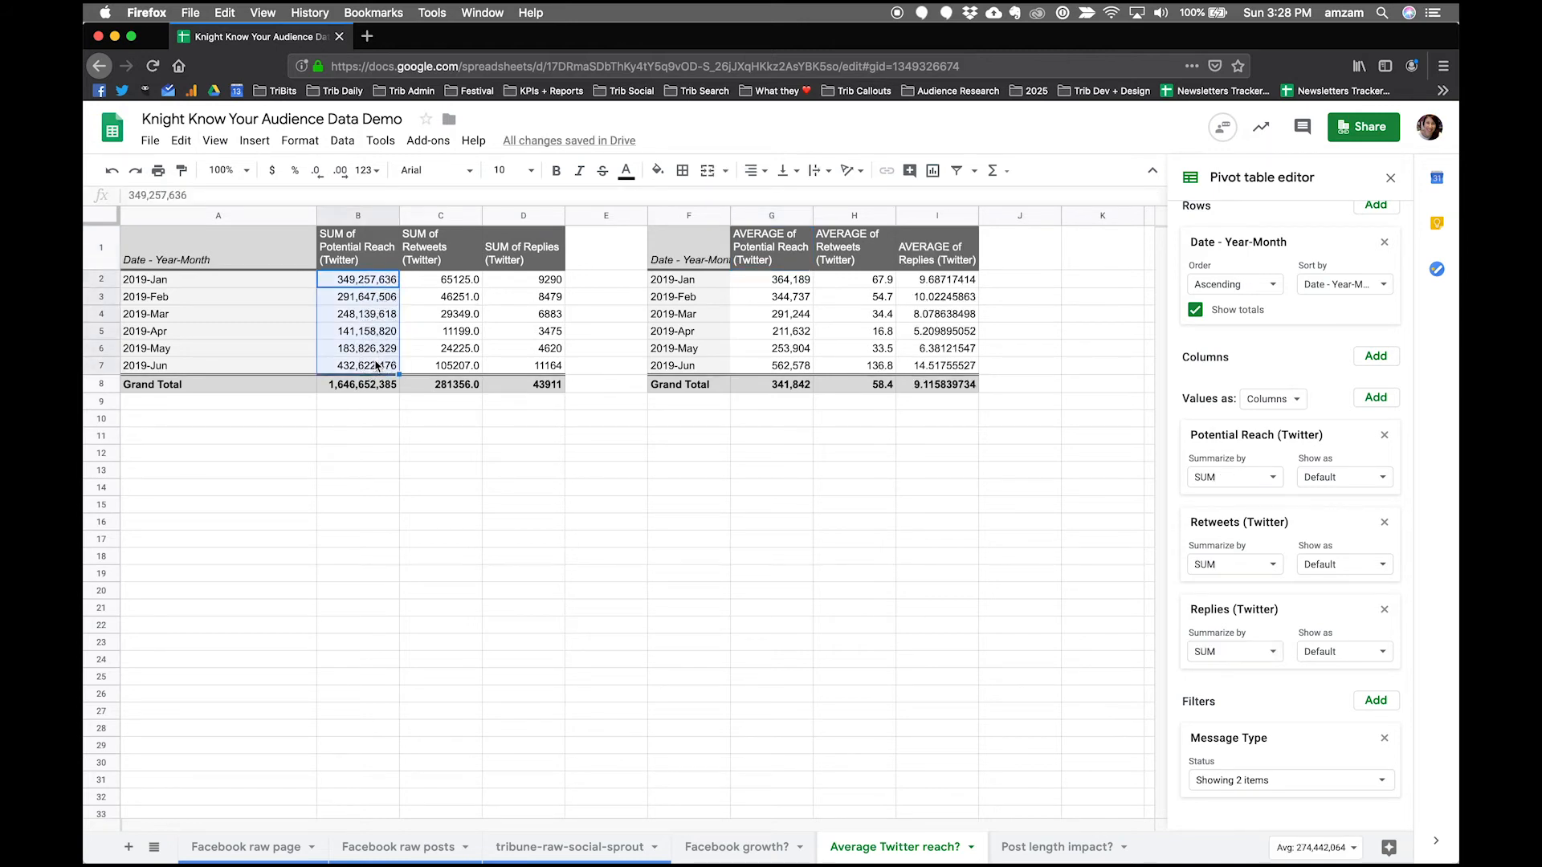
pyautogui.click(344, 141)
pyautogui.moveTo(321, 147)
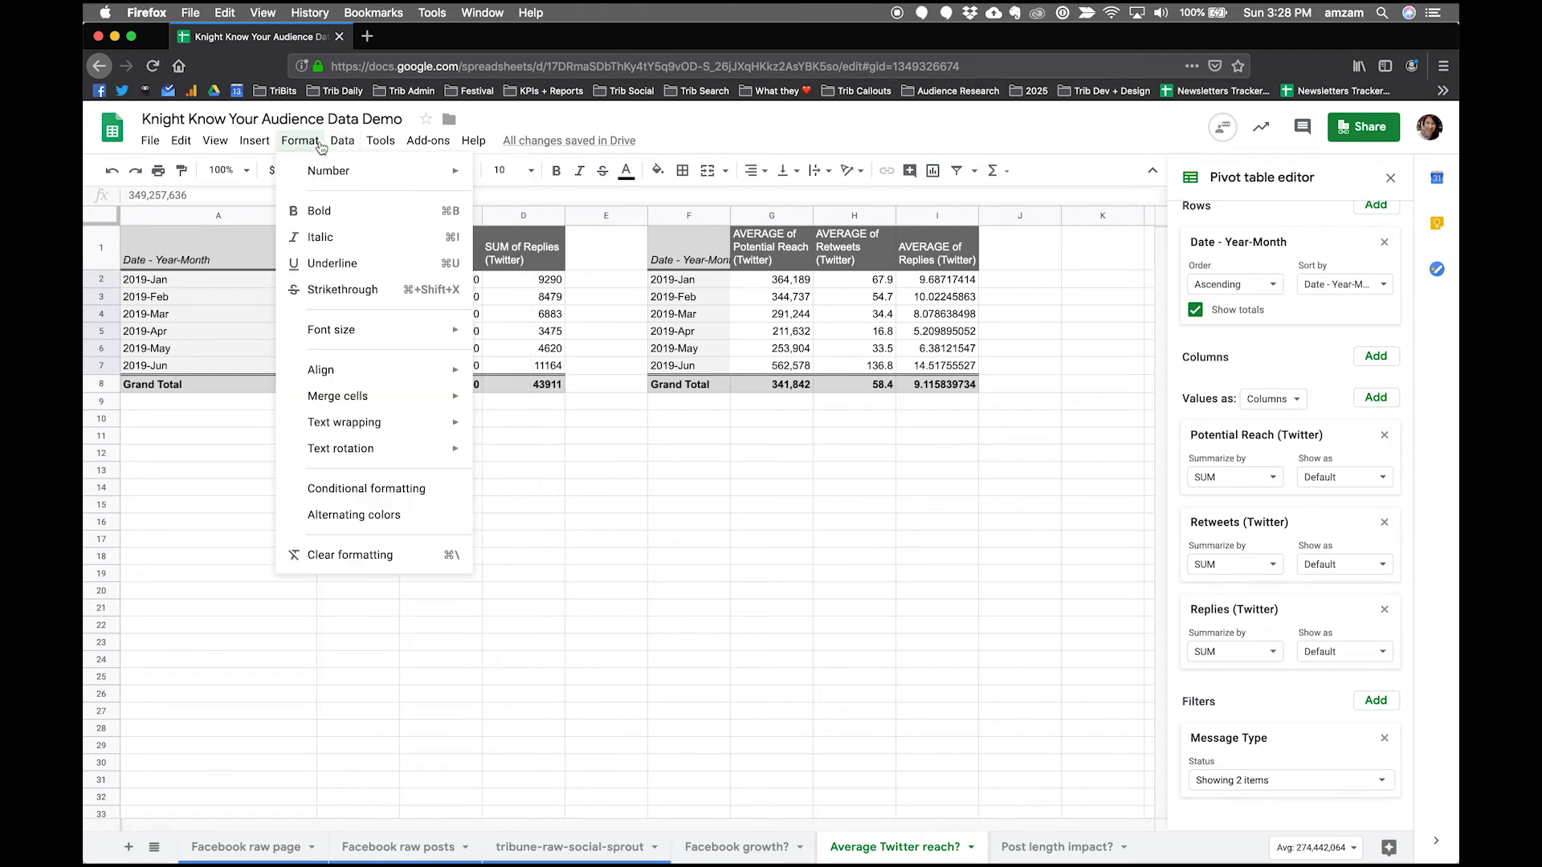
pyautogui.click(354, 489)
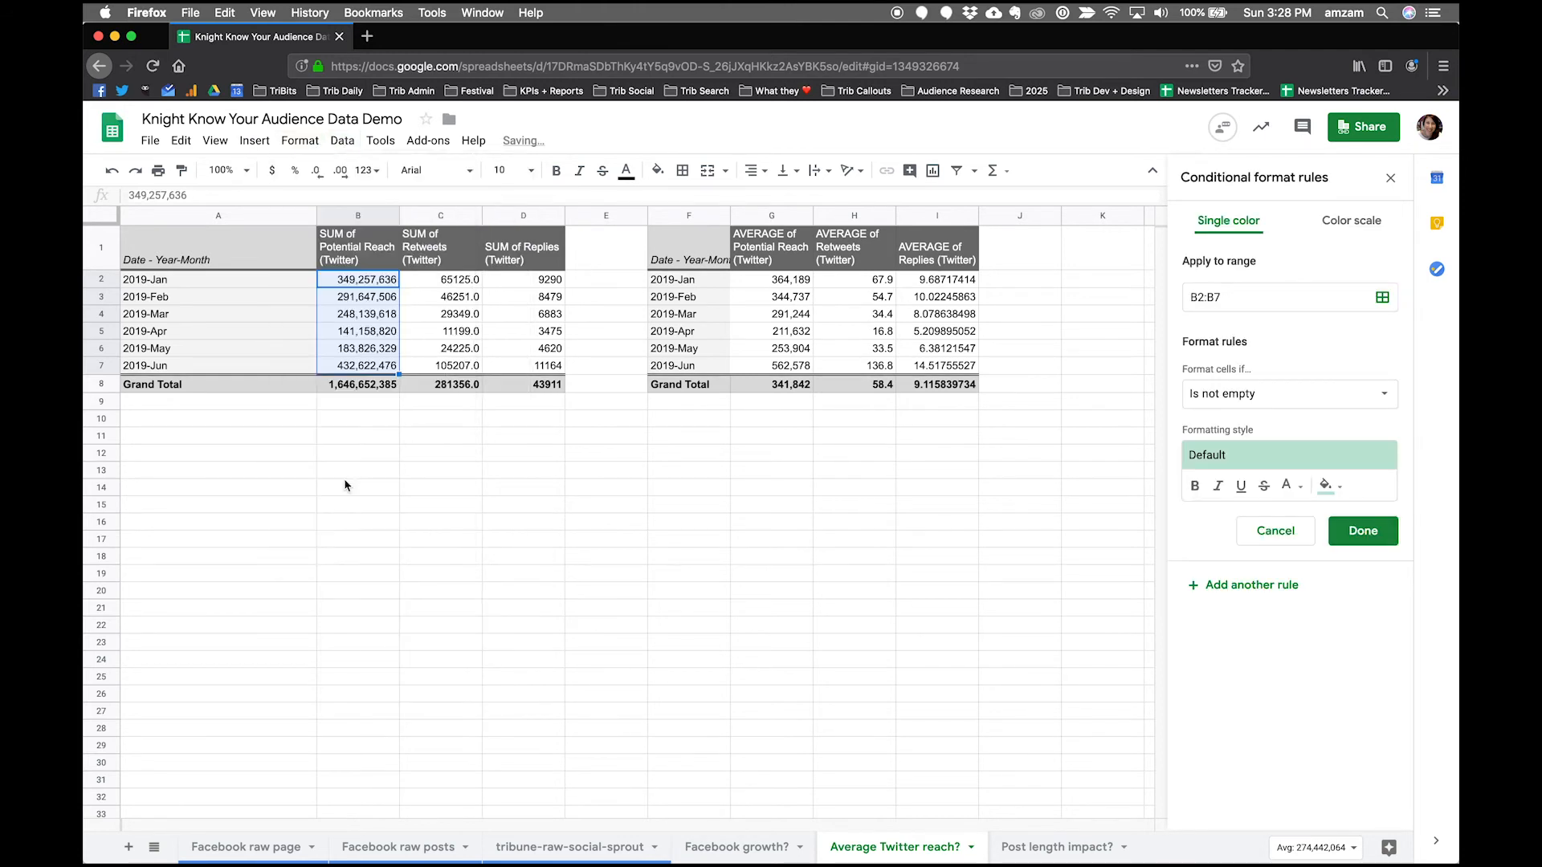
pyautogui.click(1352, 221)
pyautogui.click(1259, 398)
pyautogui.click(1237, 486)
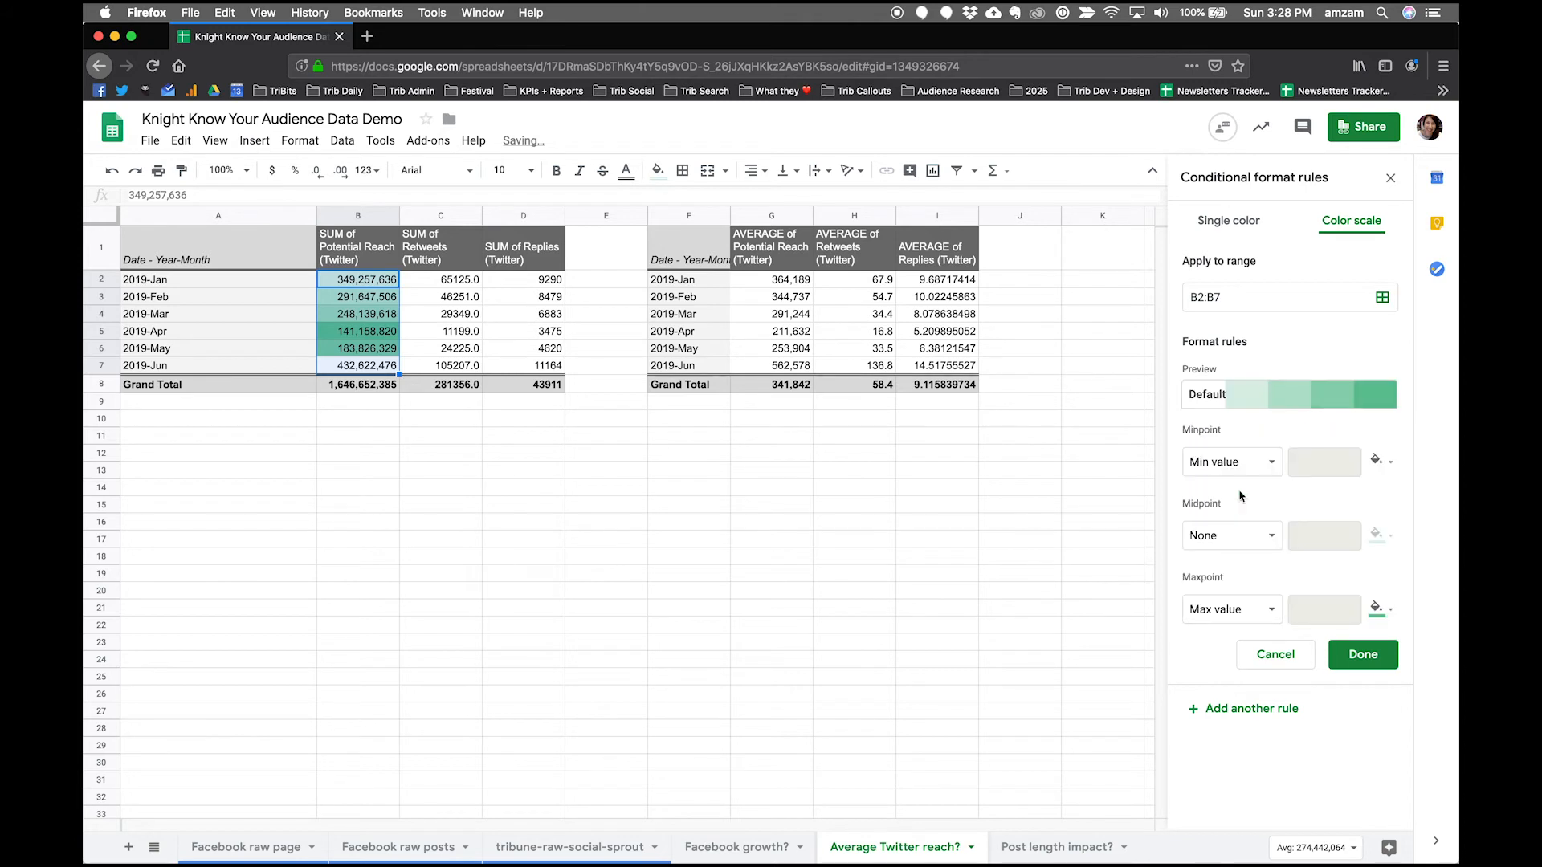
pyautogui.click(1351, 657)
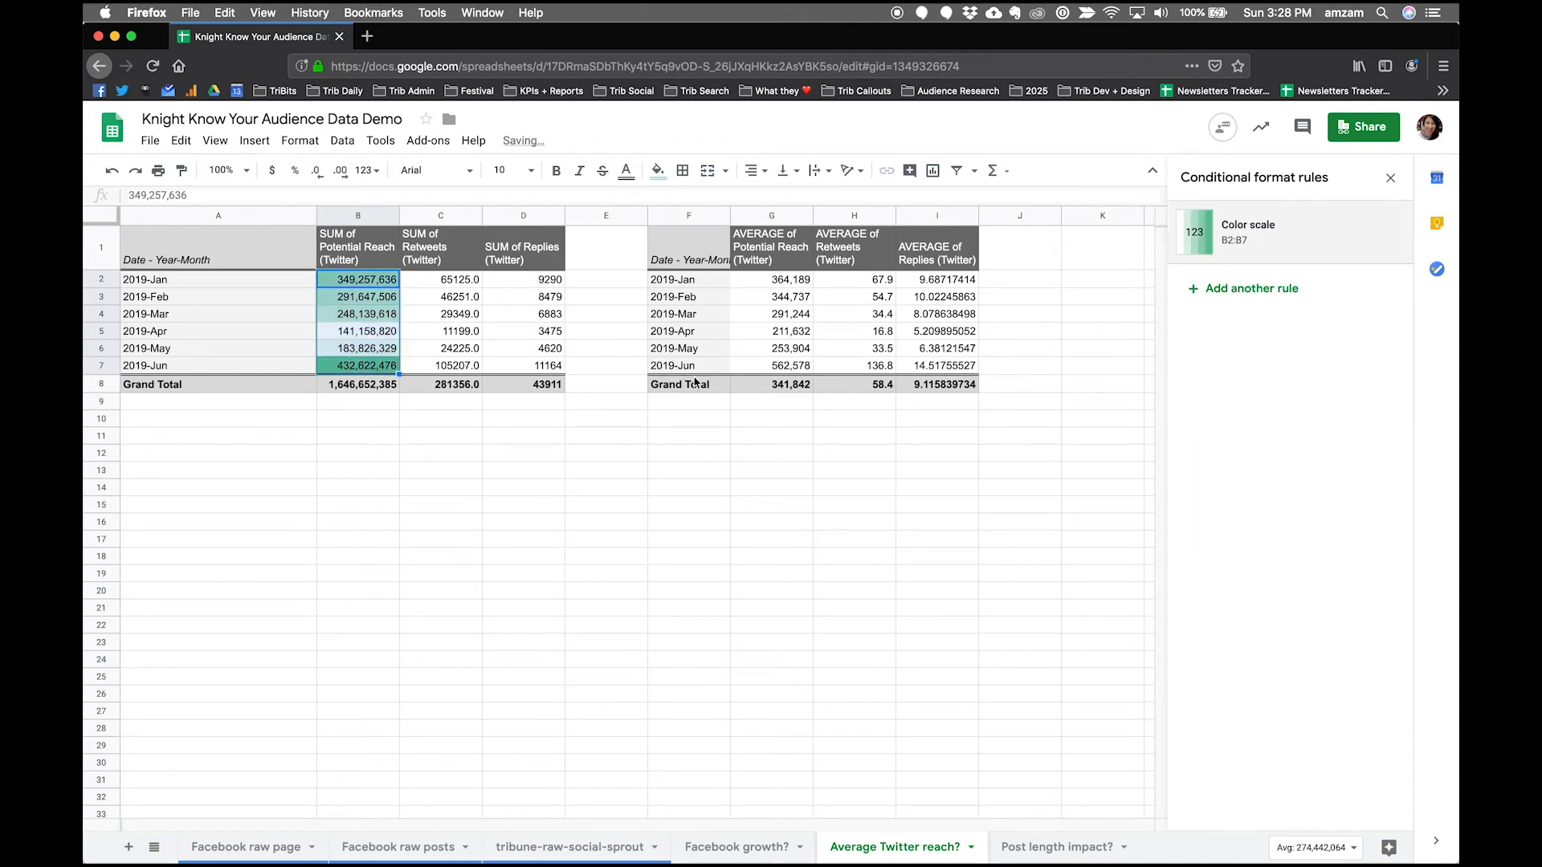
# - Apply the white-to-green conditional color scale to the monthly retweet sums in C2:C7
pyautogui.moveTo(474, 285); pyautogui.dragTo(470, 367)
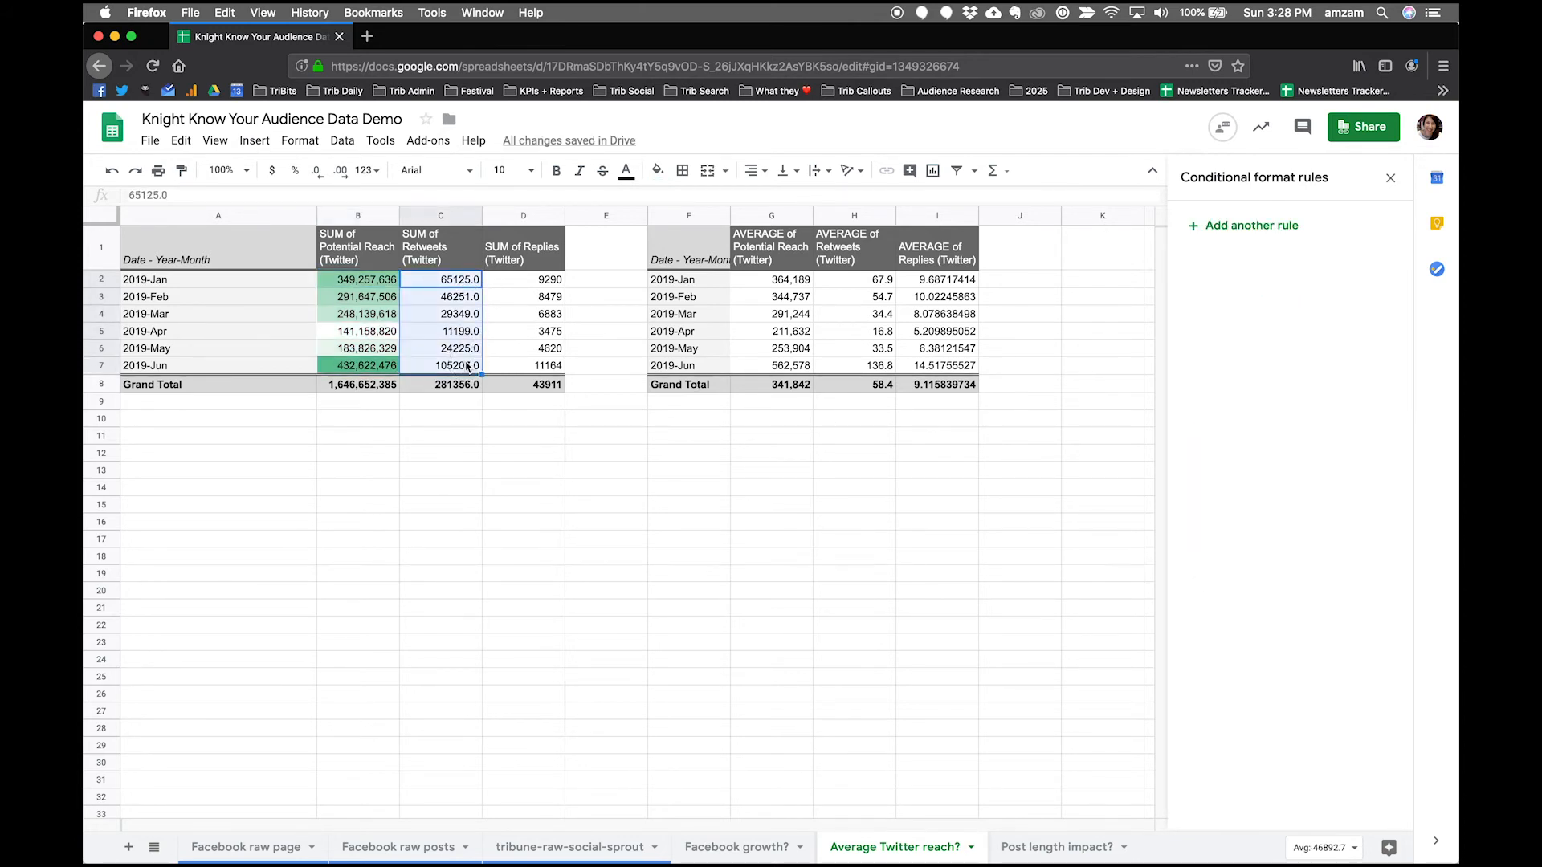
pyautogui.click(300, 141)
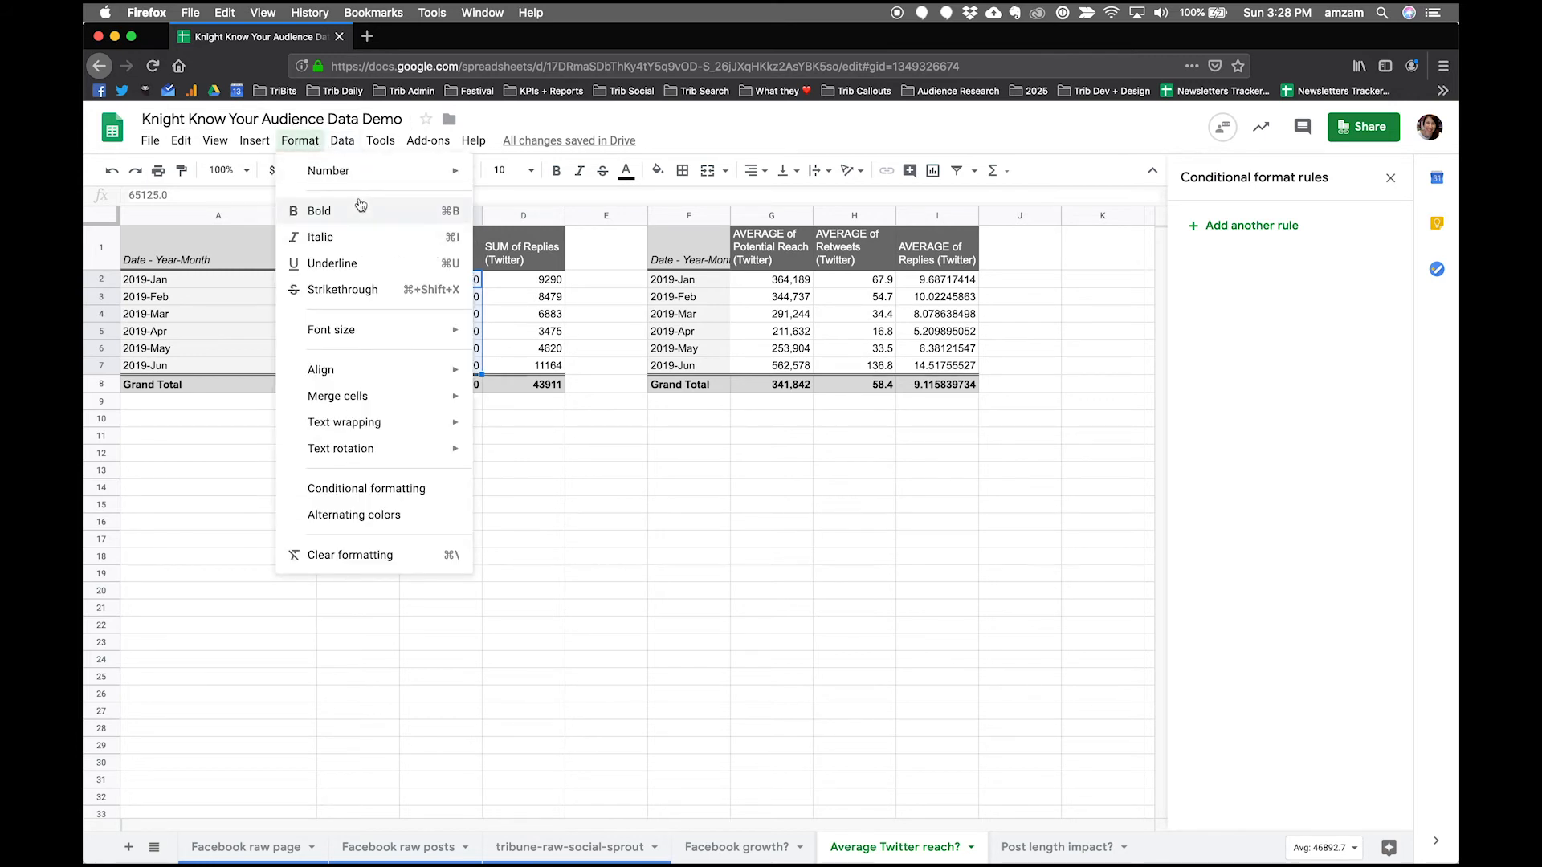
pyautogui.click(346, 490)
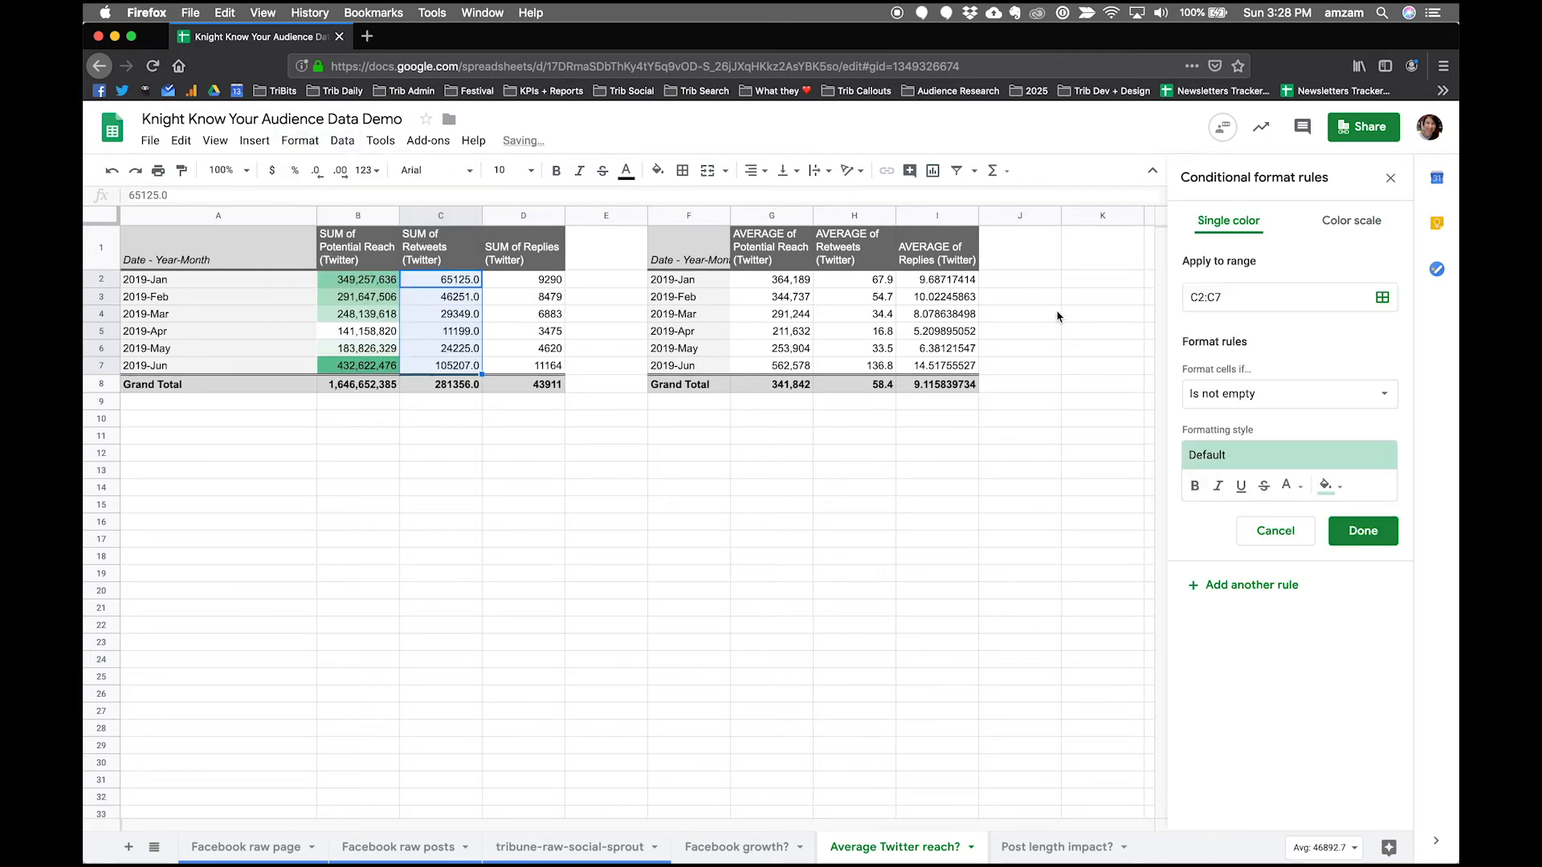
pyautogui.click(1359, 234)
pyautogui.click(1288, 394)
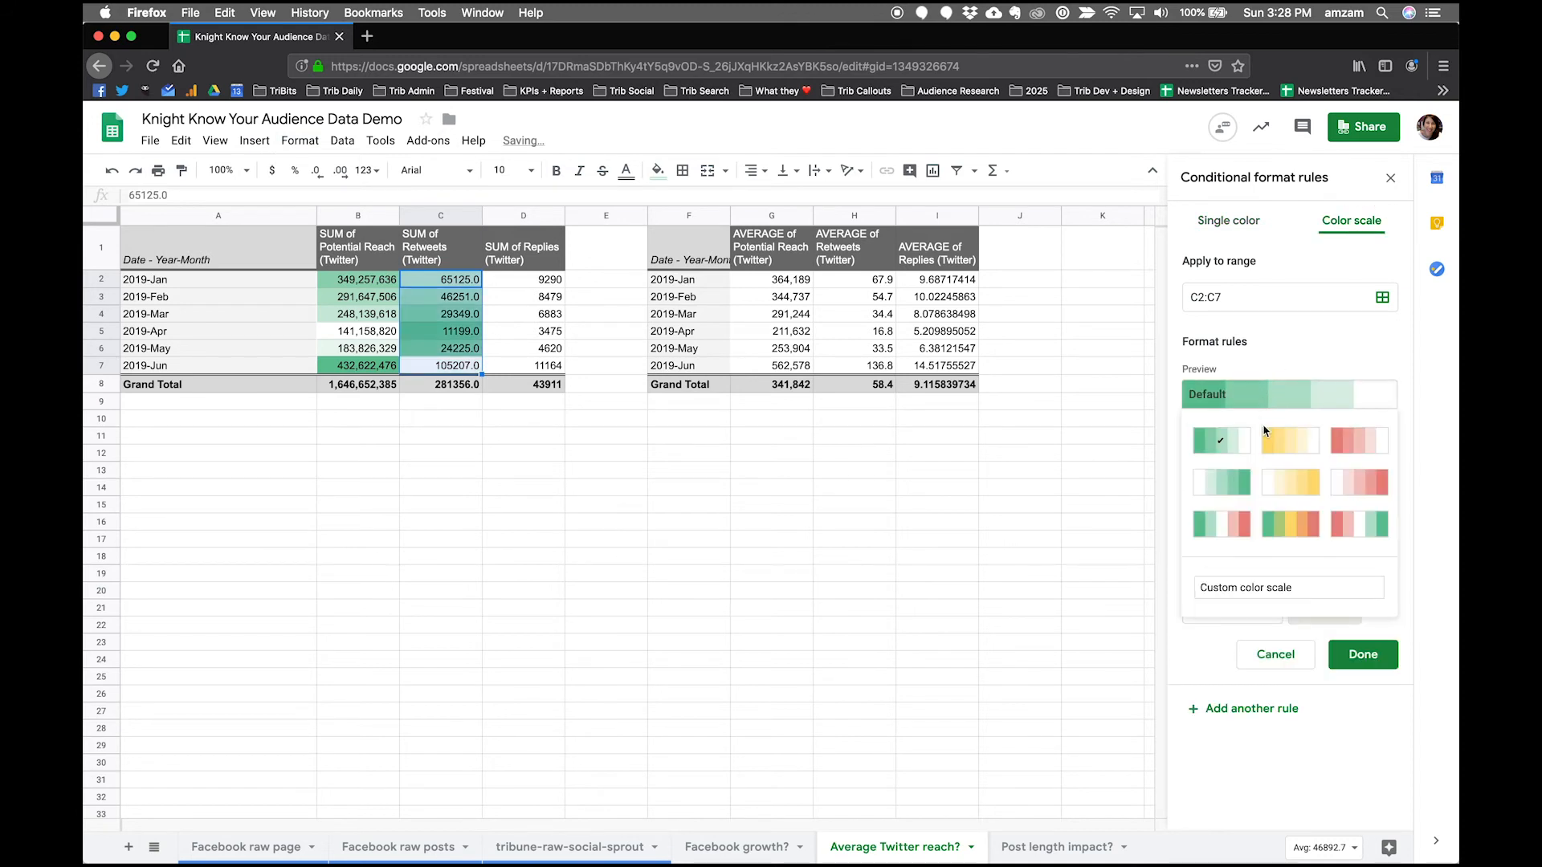
pyautogui.click(1229, 485)
pyautogui.click(1361, 653)
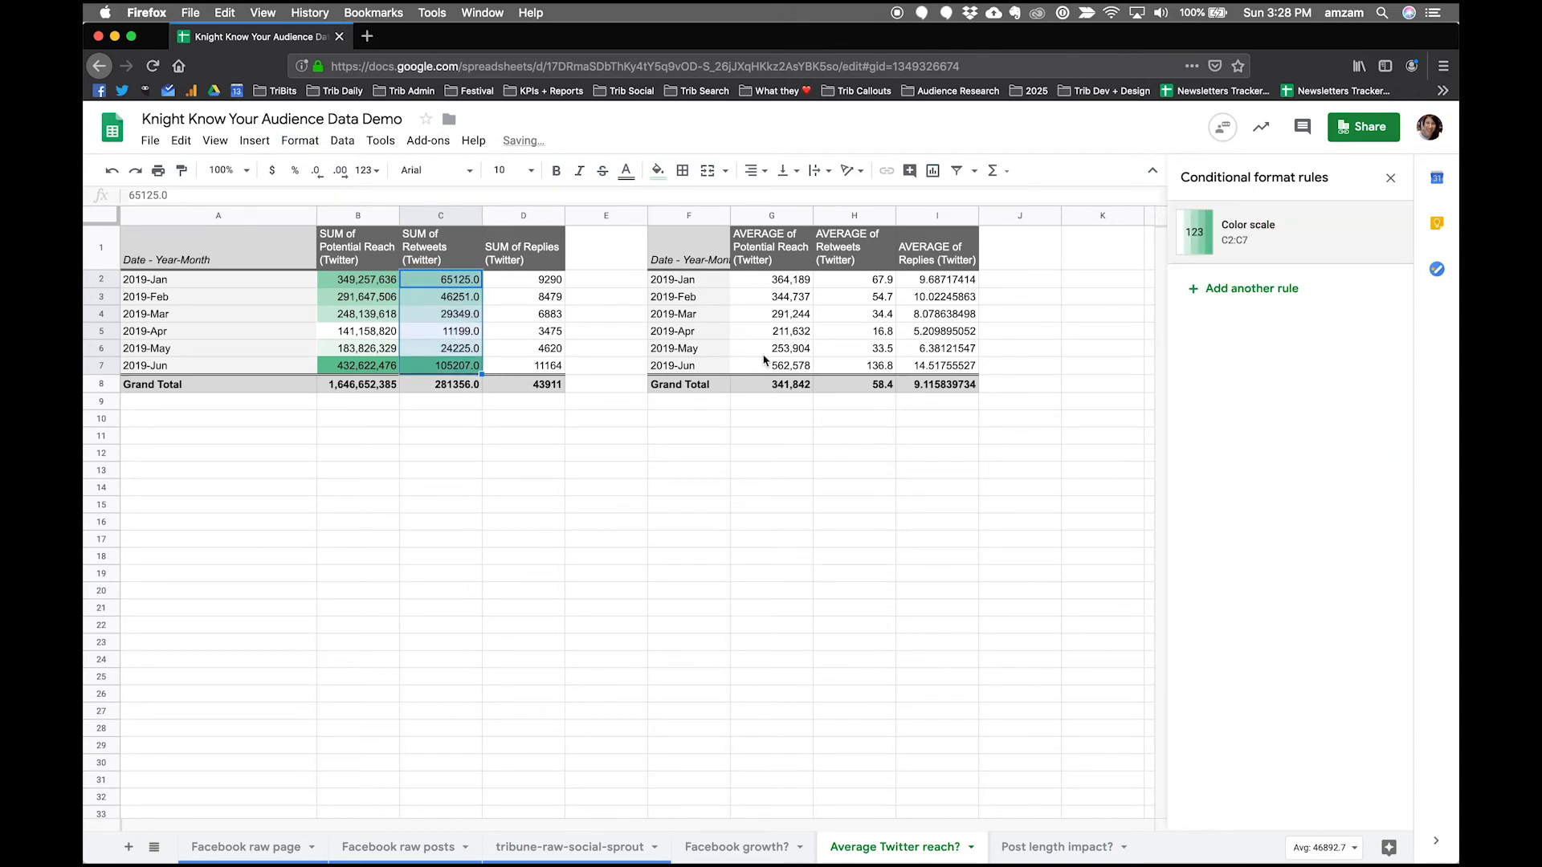
# - Apply the white-to-green conditional color scale to the monthly reply sums in D2:D7
pyautogui.moveTo(518, 279); pyautogui.dragTo(518, 365)
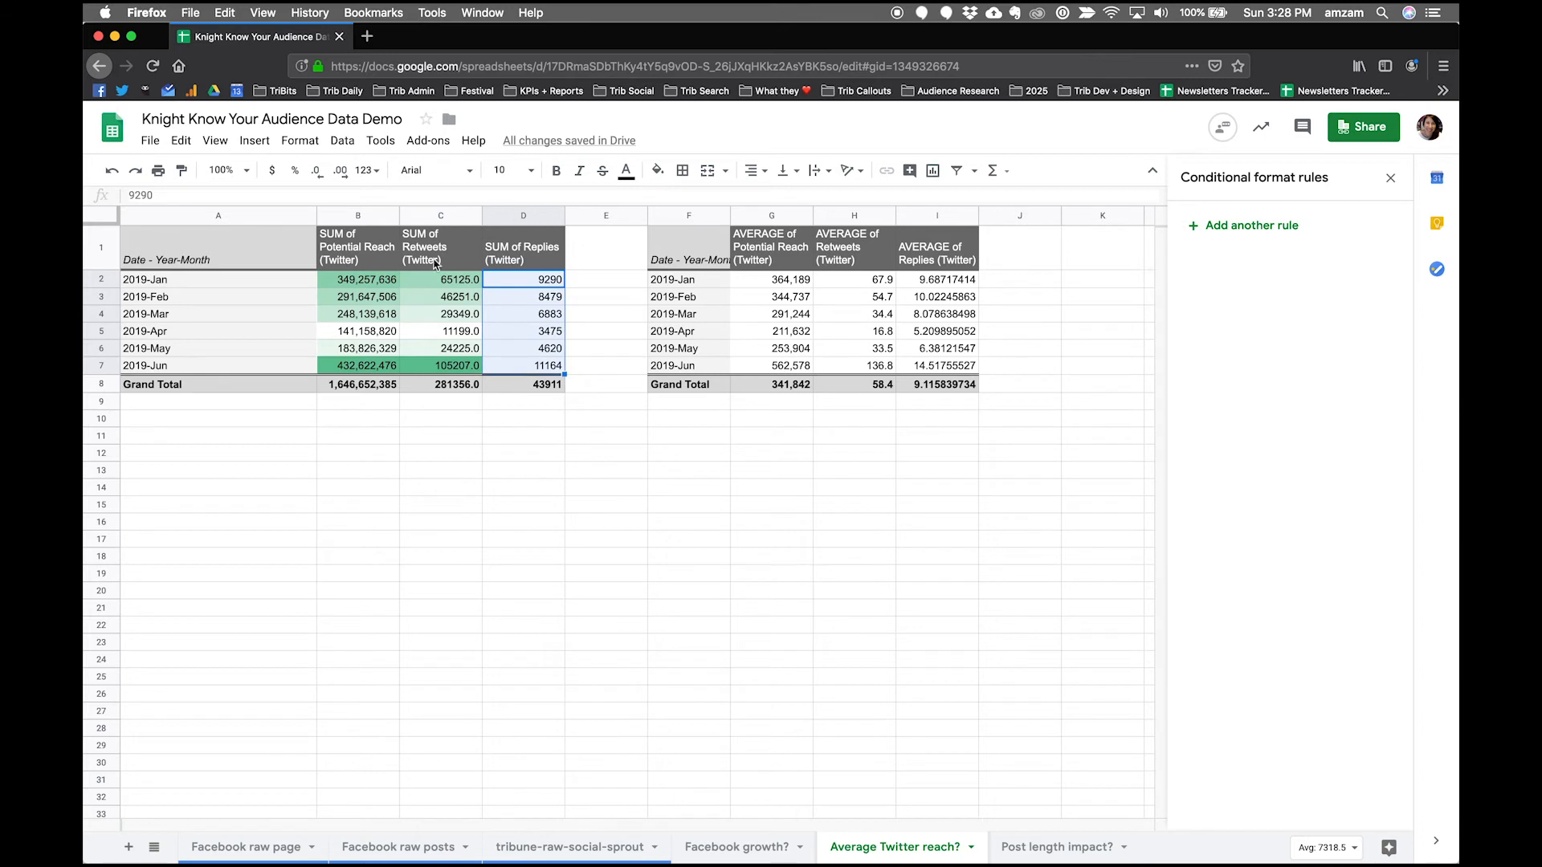
pyautogui.click(344, 142)
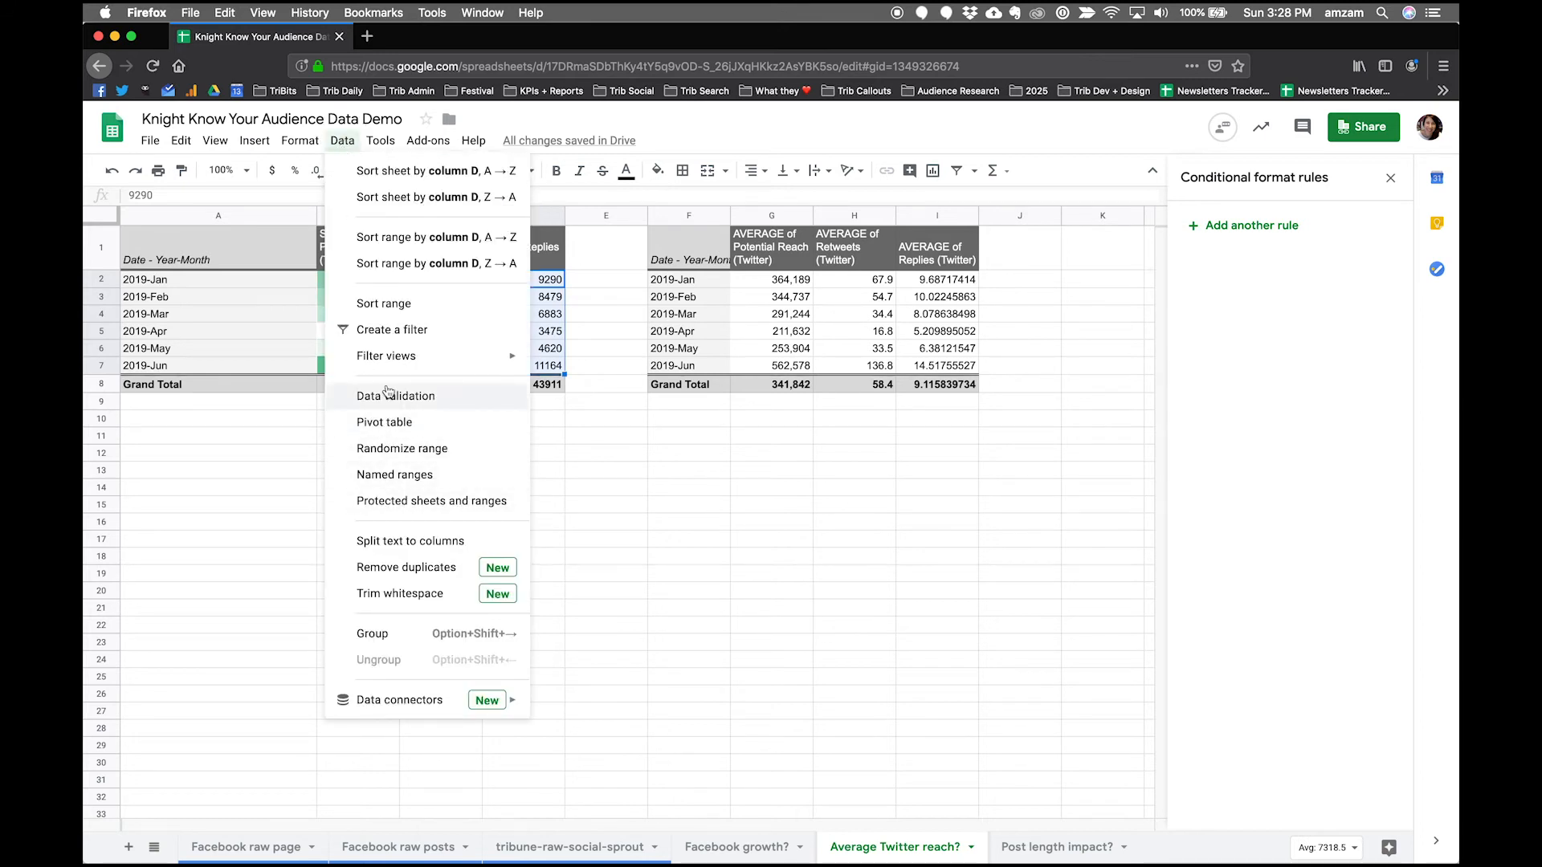
pyautogui.moveTo(299, 140)
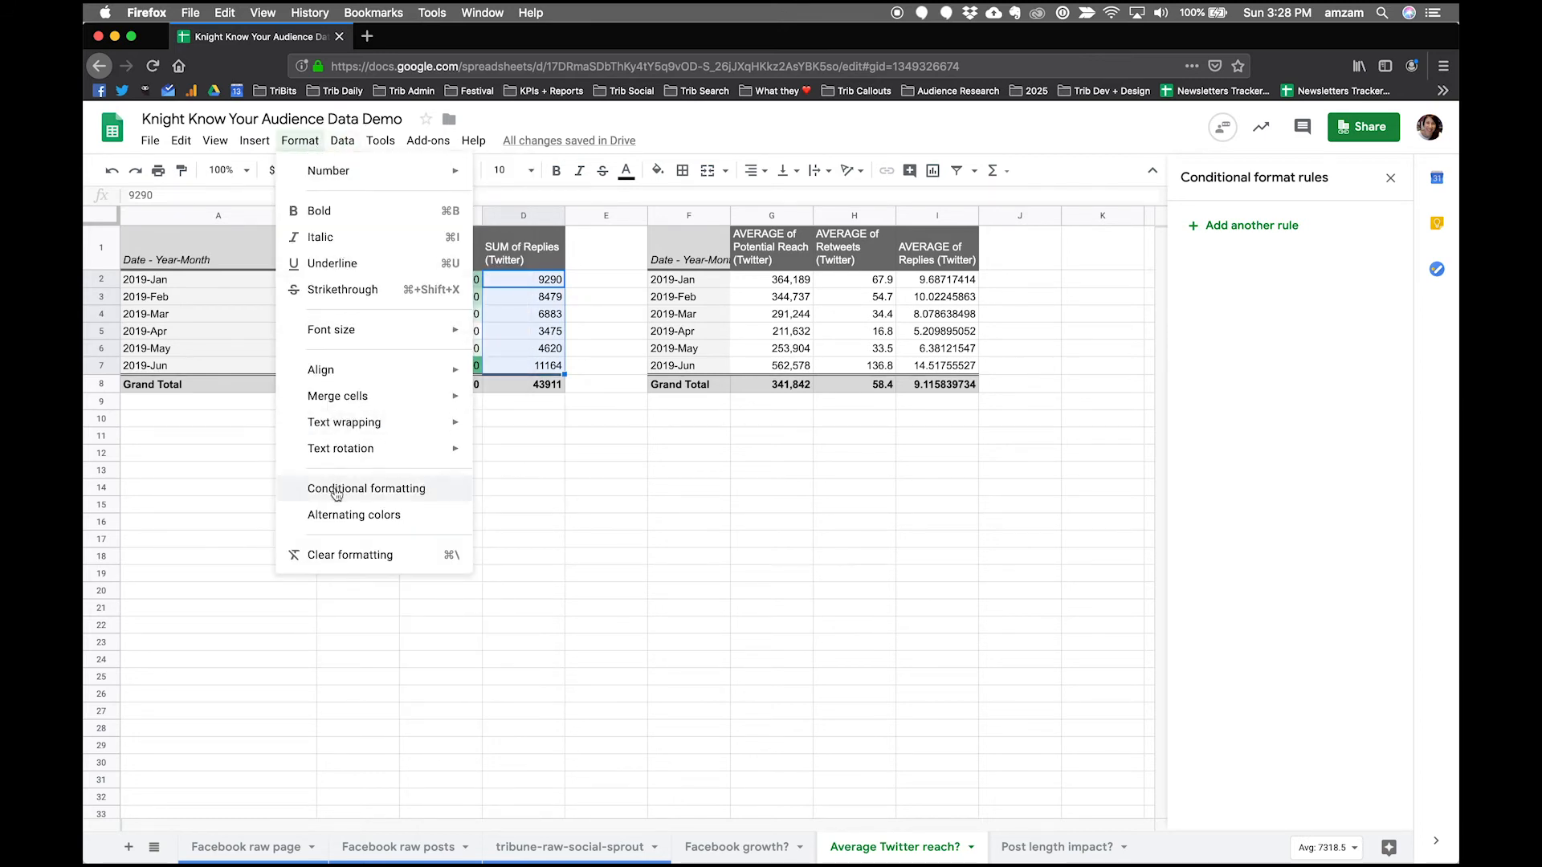
pyautogui.click(387, 486)
pyautogui.click(1363, 222)
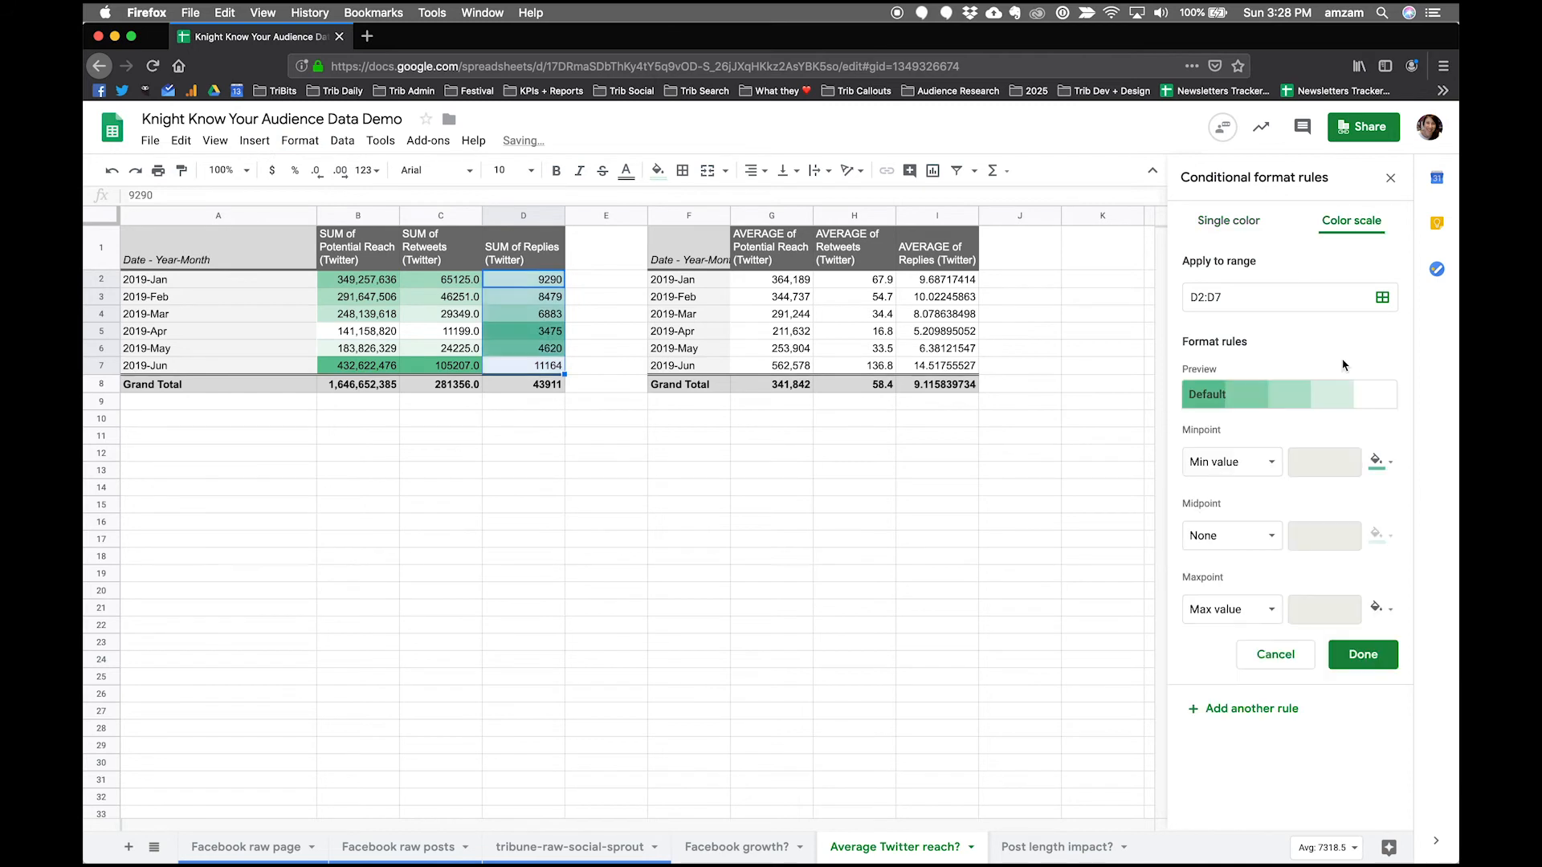
pyautogui.click(1309, 396)
pyautogui.click(1222, 482)
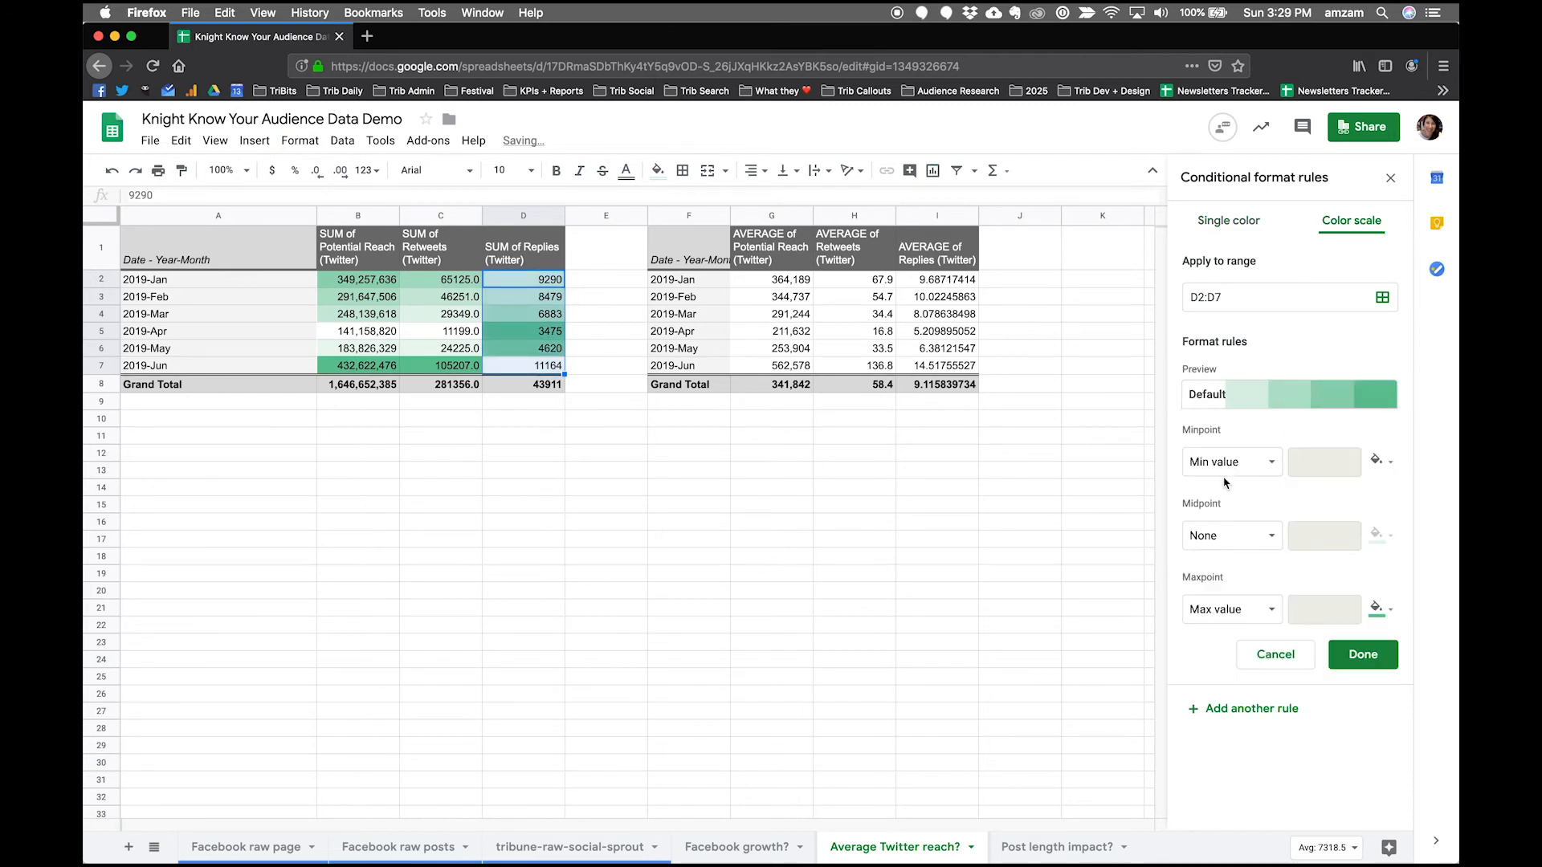
pyautogui.click(1349, 655)
# - Show the average retweets and replies in H2:I8 as whole numbers without decimal places
pyautogui.click(924, 281)
pyautogui.moveTo(888, 281); pyautogui.dragTo(909, 384)
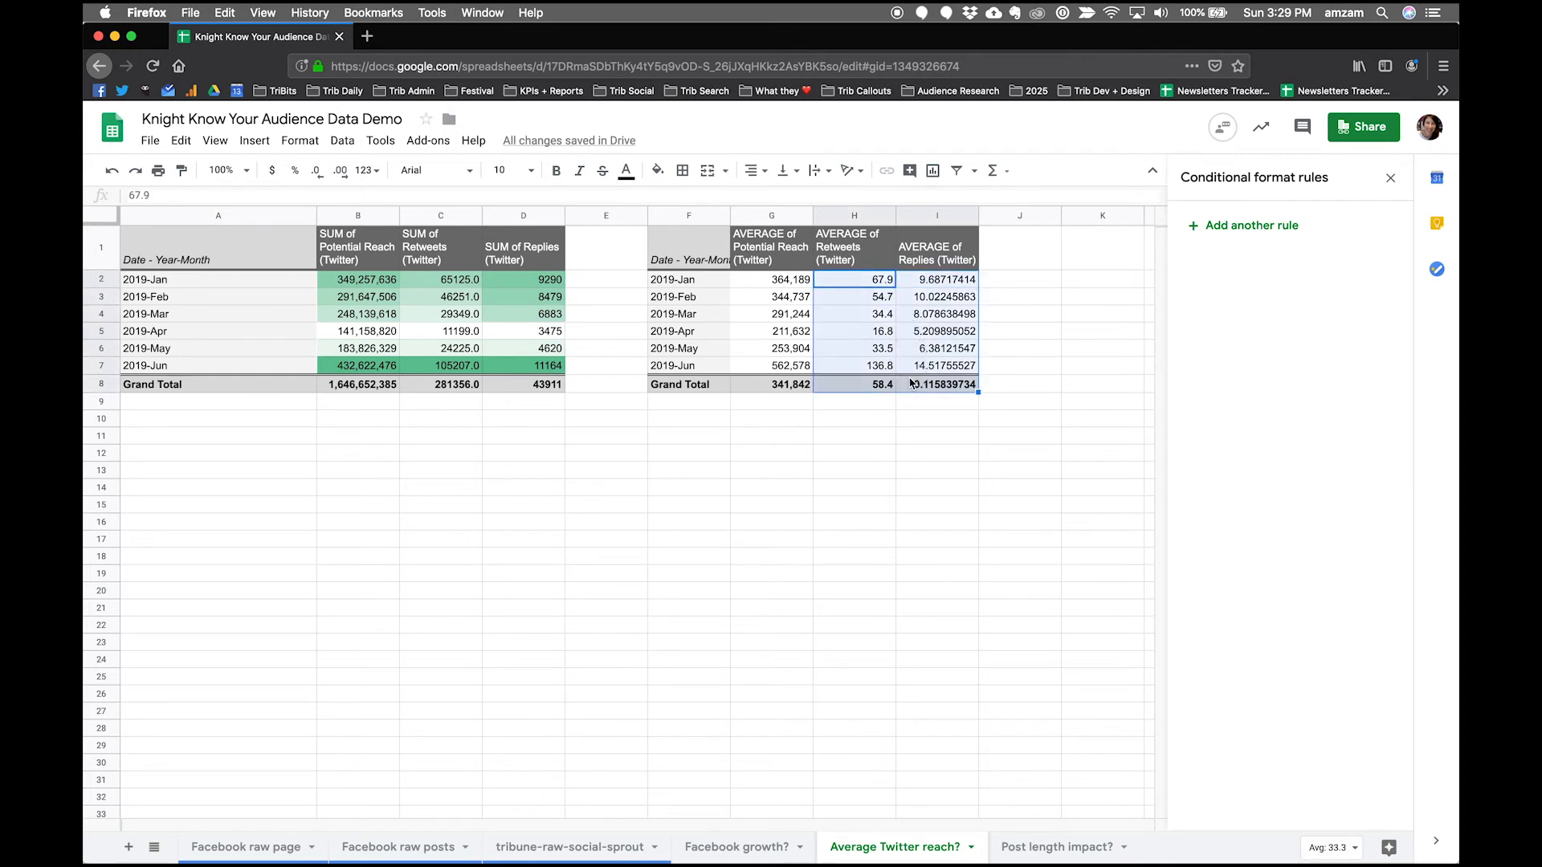
pyautogui.click(318, 171)
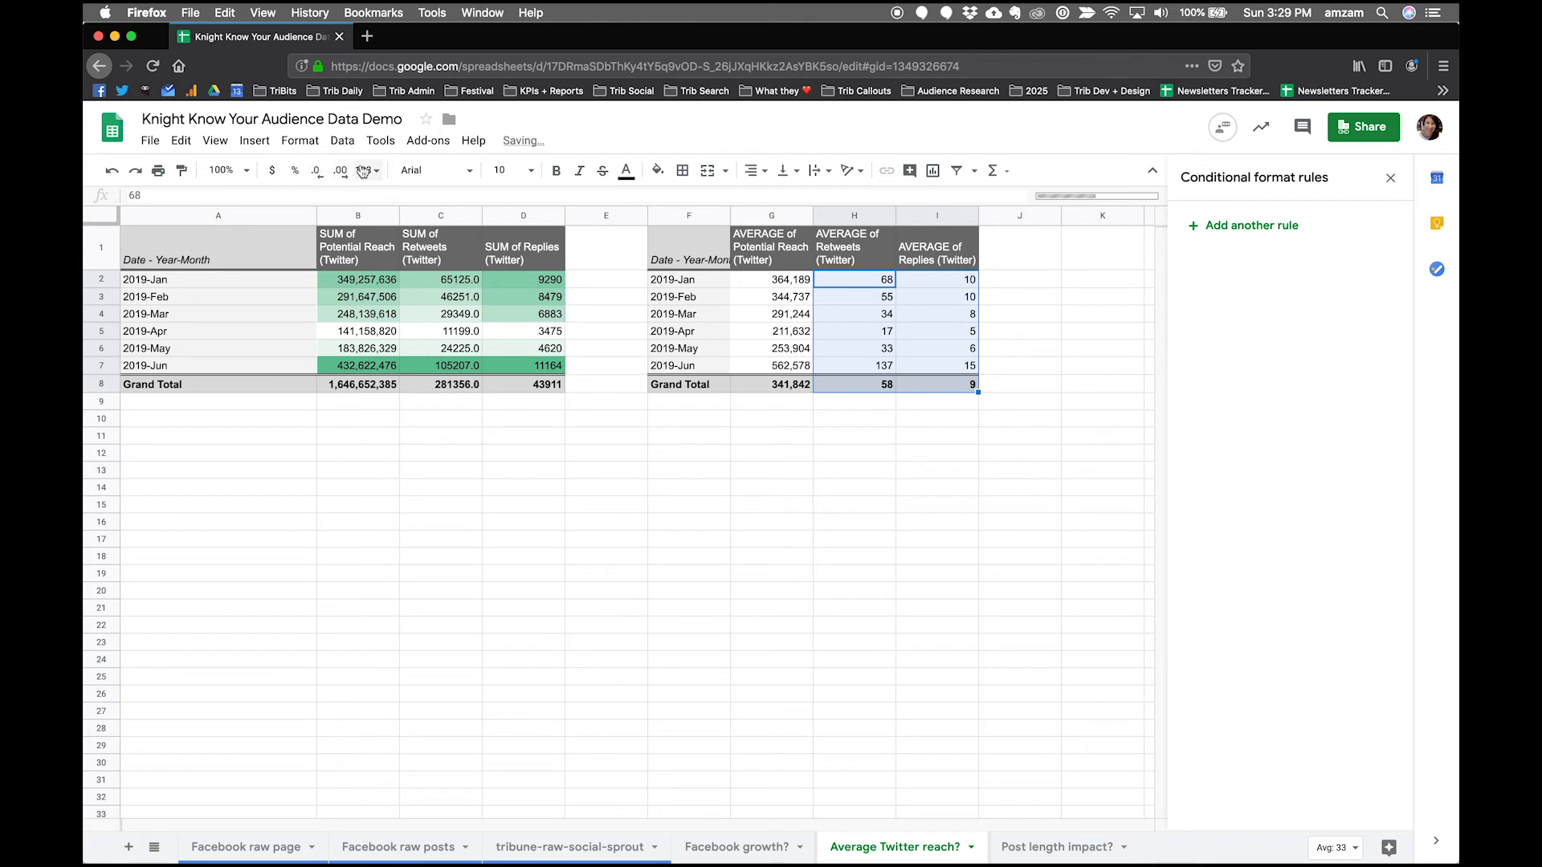
# - Apply the white-to-green conditional color scale to the monthly average potential reach in G2:G7
pyautogui.moveTo(803, 279); pyautogui.dragTo(787, 366)
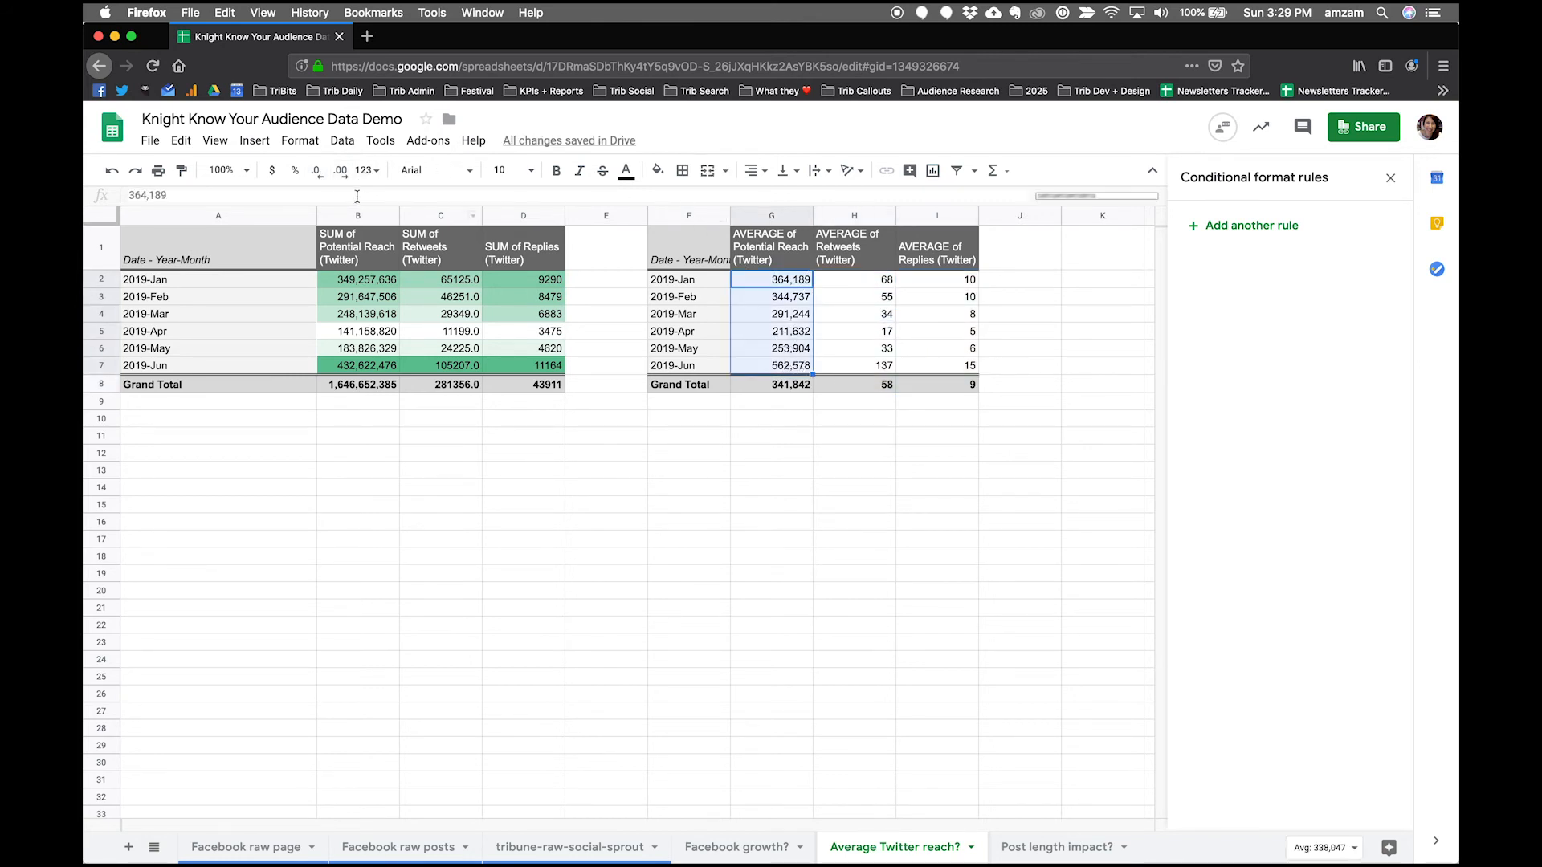
pyautogui.click(300, 141)
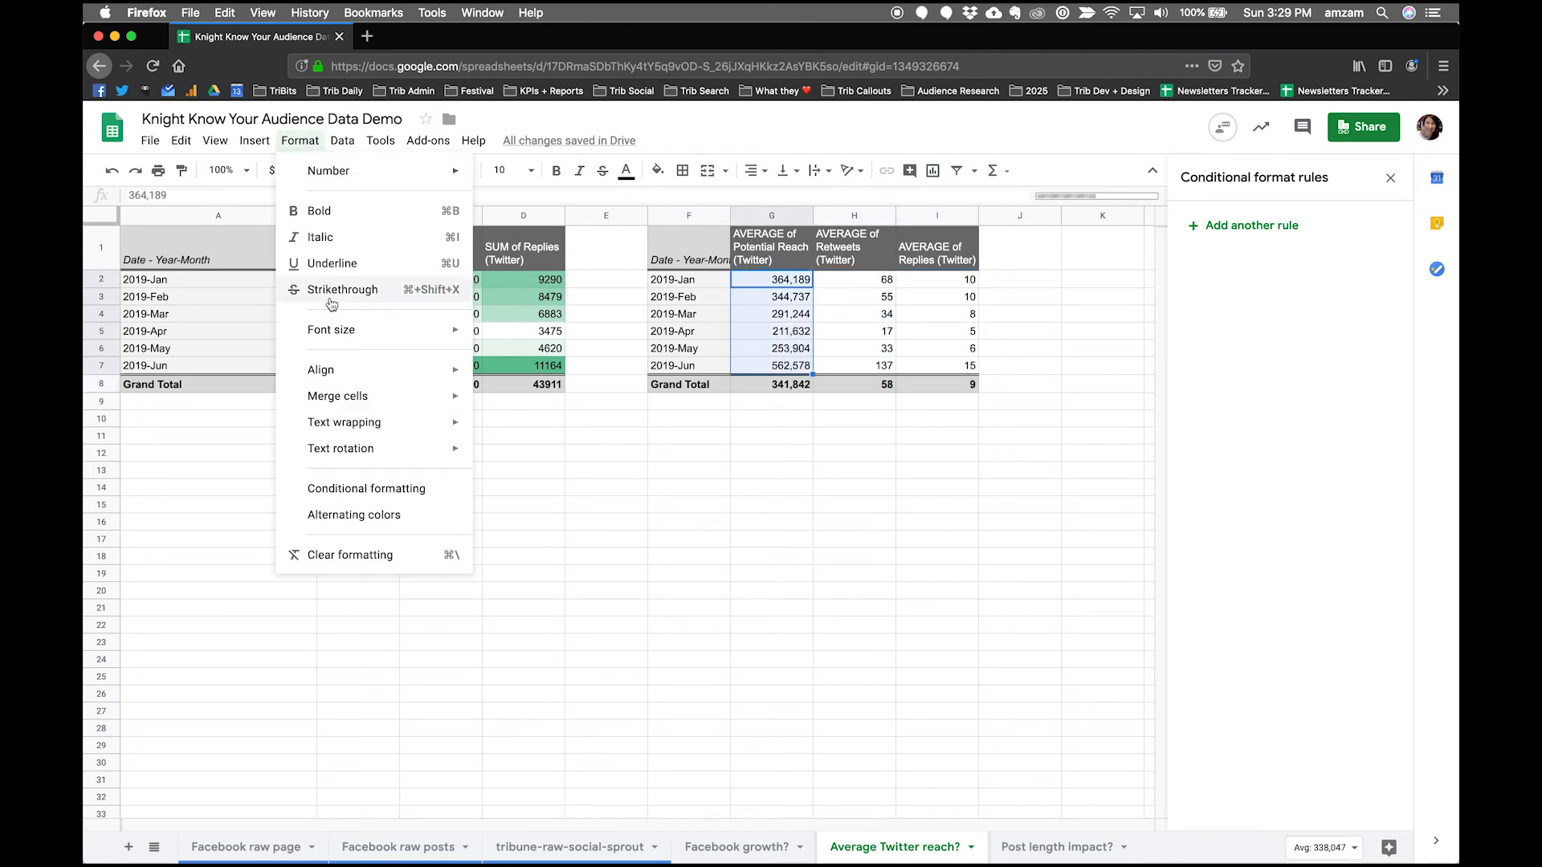
pyautogui.click(354, 489)
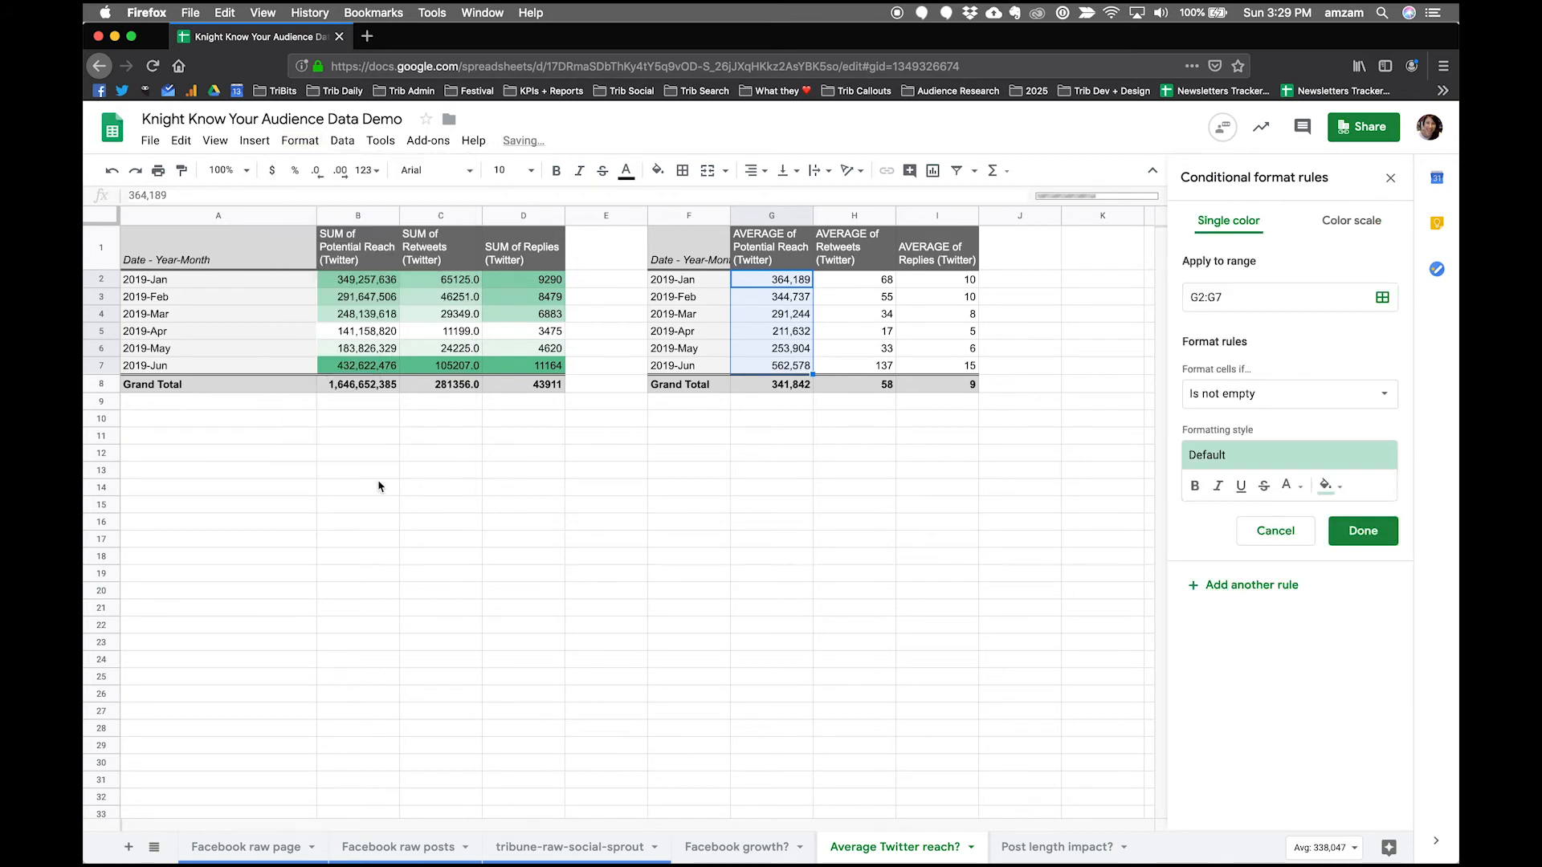
pyautogui.click(1352, 220)
pyautogui.click(1257, 402)
pyautogui.click(1221, 482)
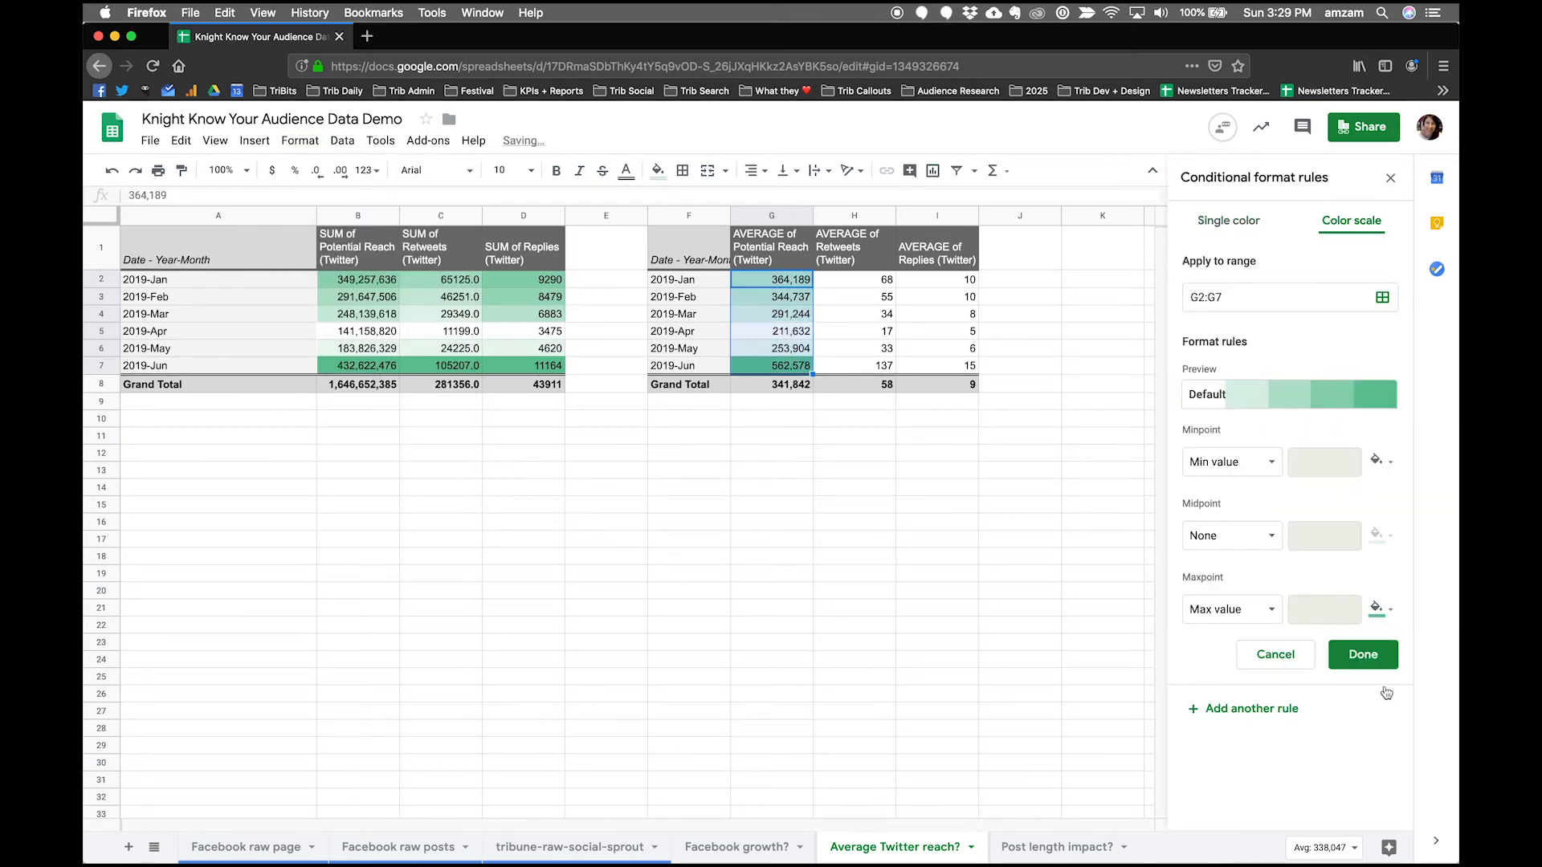
pyautogui.click(1365, 656)
# - Apply the white-to-green conditional color scale to the monthly average retweets in H2:H7
pyautogui.moveTo(878, 281); pyautogui.dragTo(880, 365)
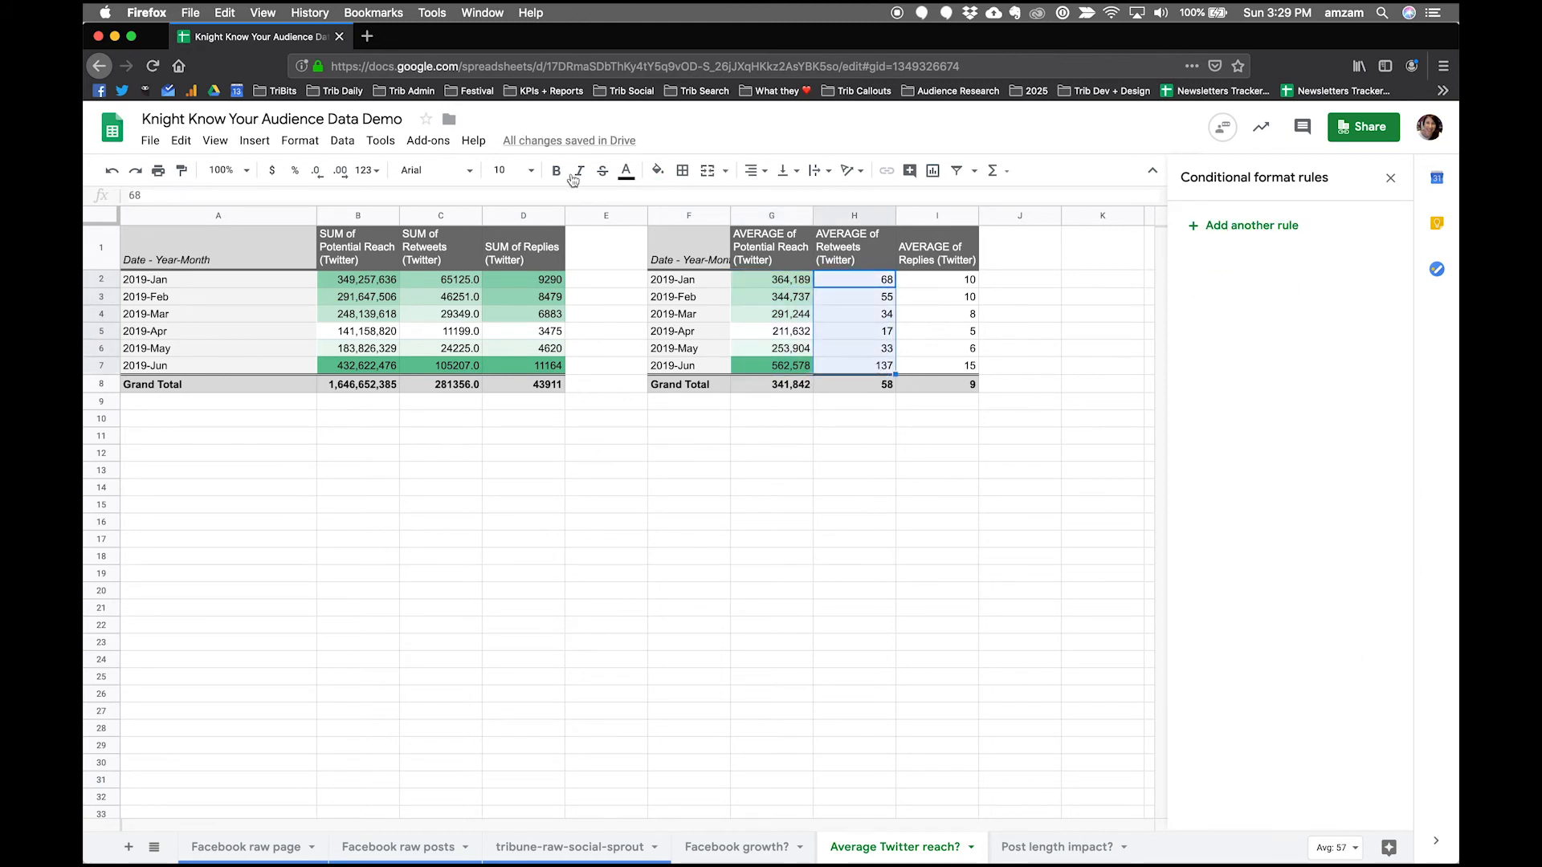
pyautogui.click(376, 143)
pyautogui.moveTo(299, 140)
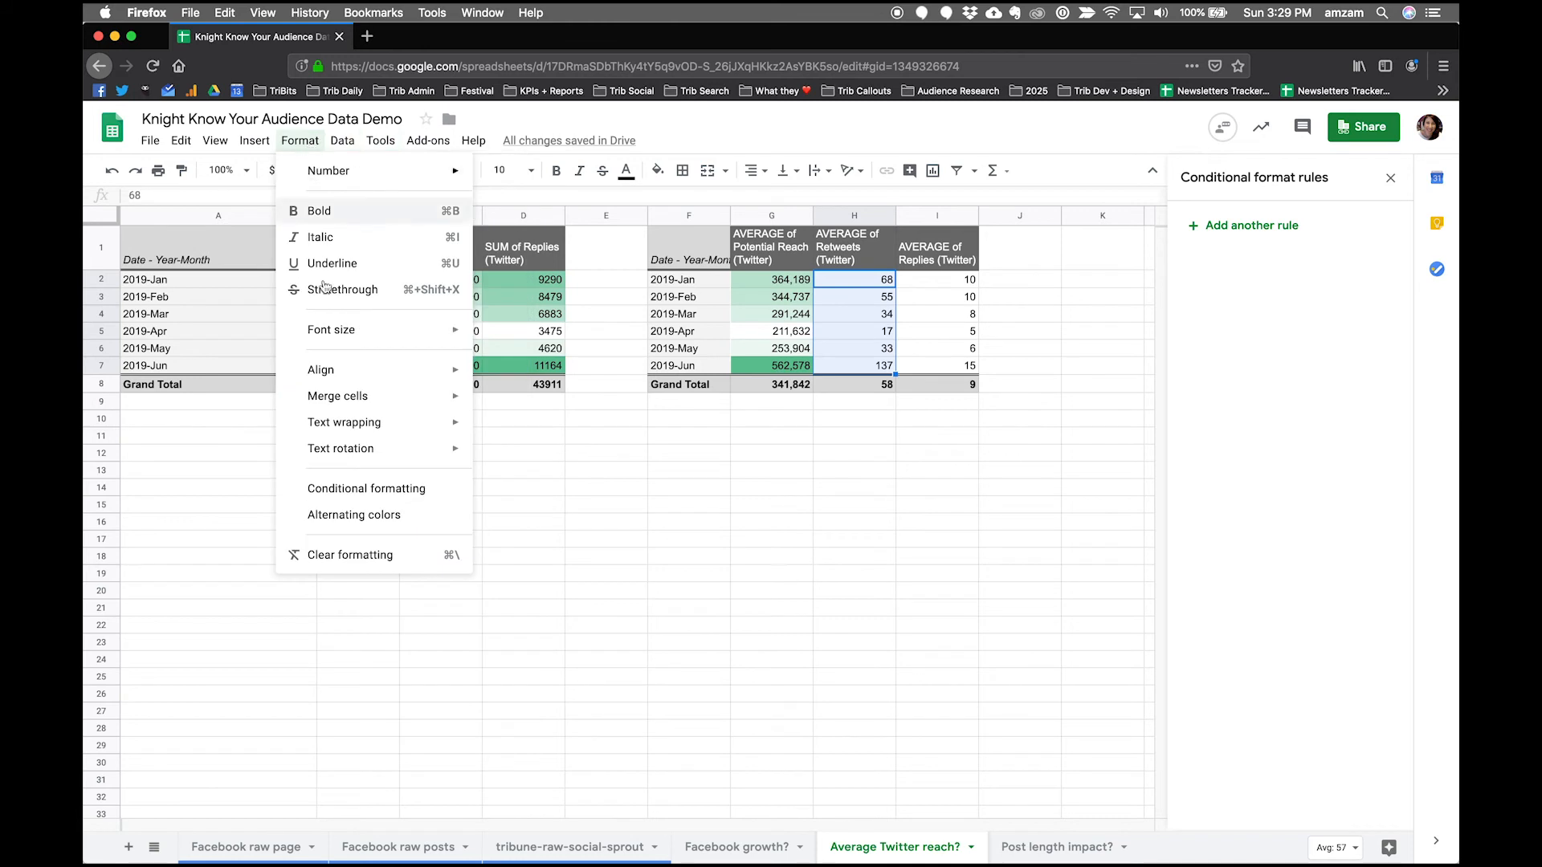
pyautogui.click(321, 484)
pyautogui.click(1351, 220)
pyautogui.click(1253, 393)
pyautogui.click(1220, 482)
pyautogui.click(1355, 652)
# - Apply the white-to-green conditional color scale to the monthly average replies in I2:I7
pyautogui.moveTo(928, 279); pyautogui.dragTo(924, 368)
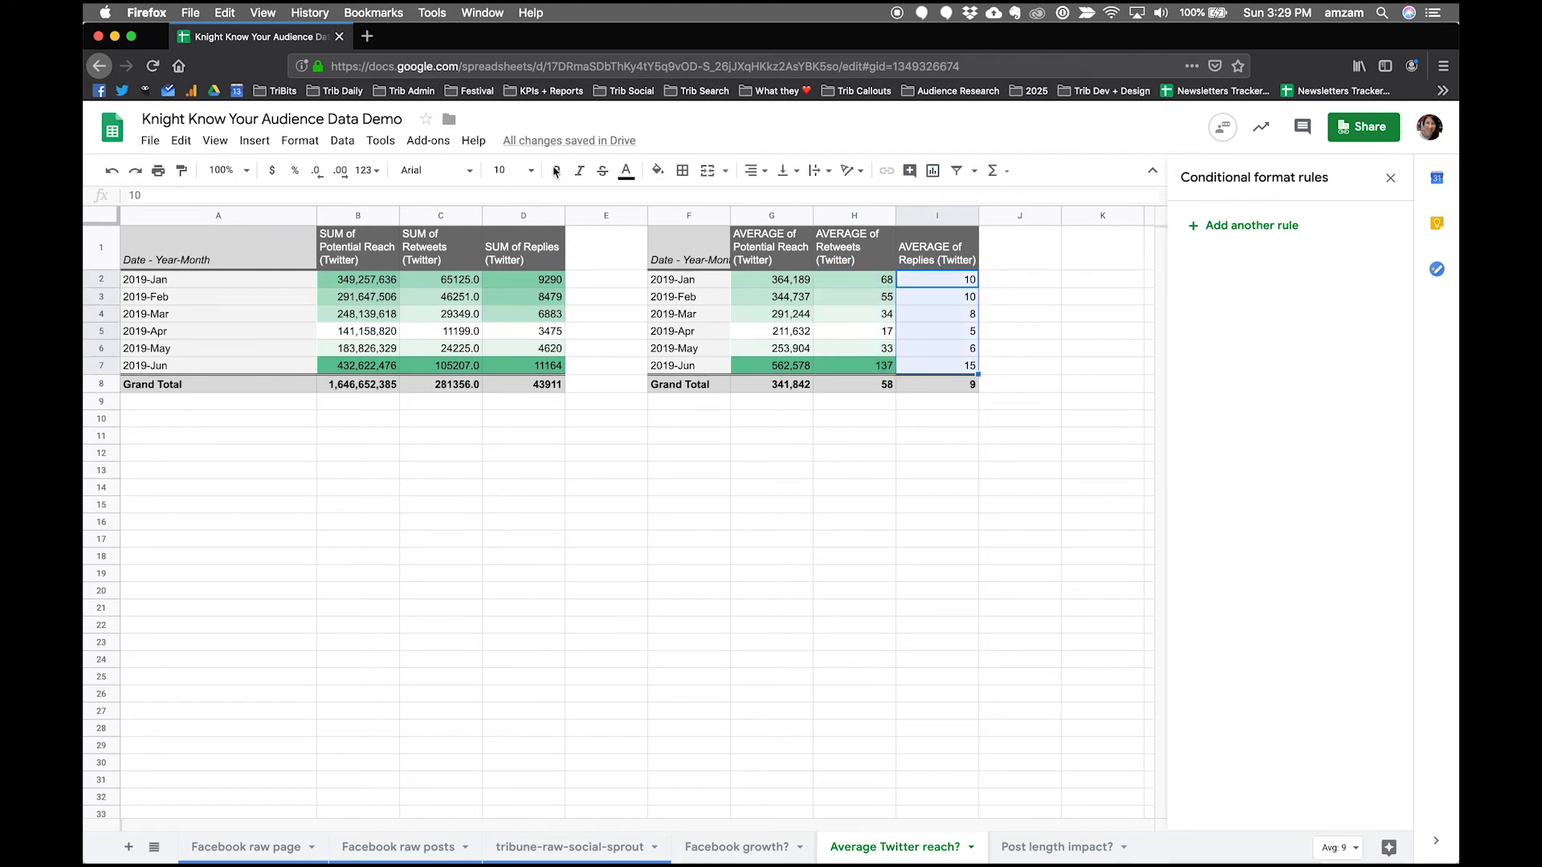
pyautogui.click(282, 143)
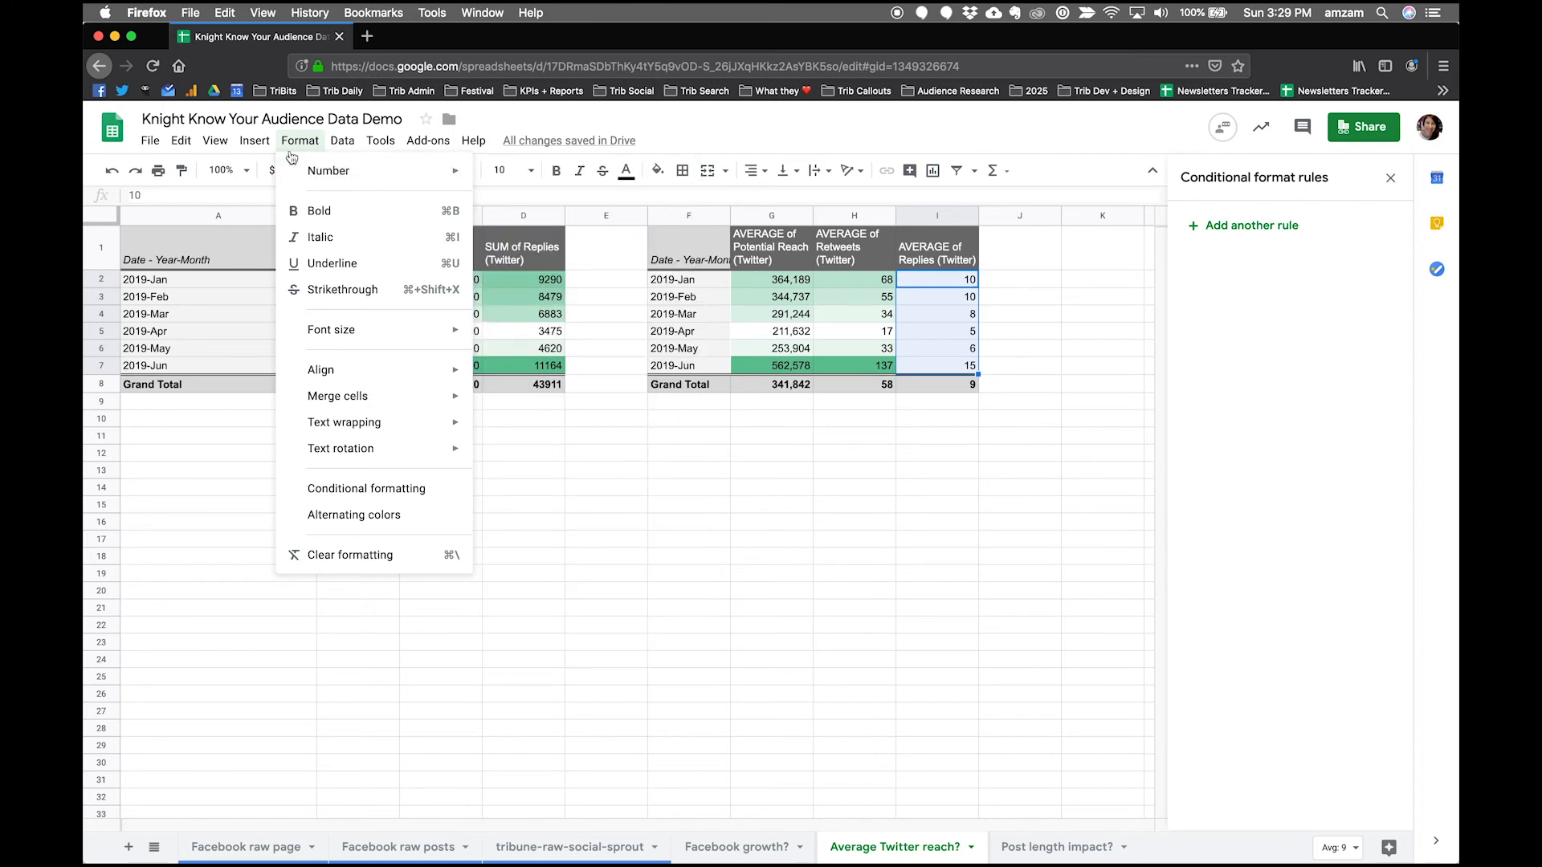
pyautogui.moveTo(320, 452)
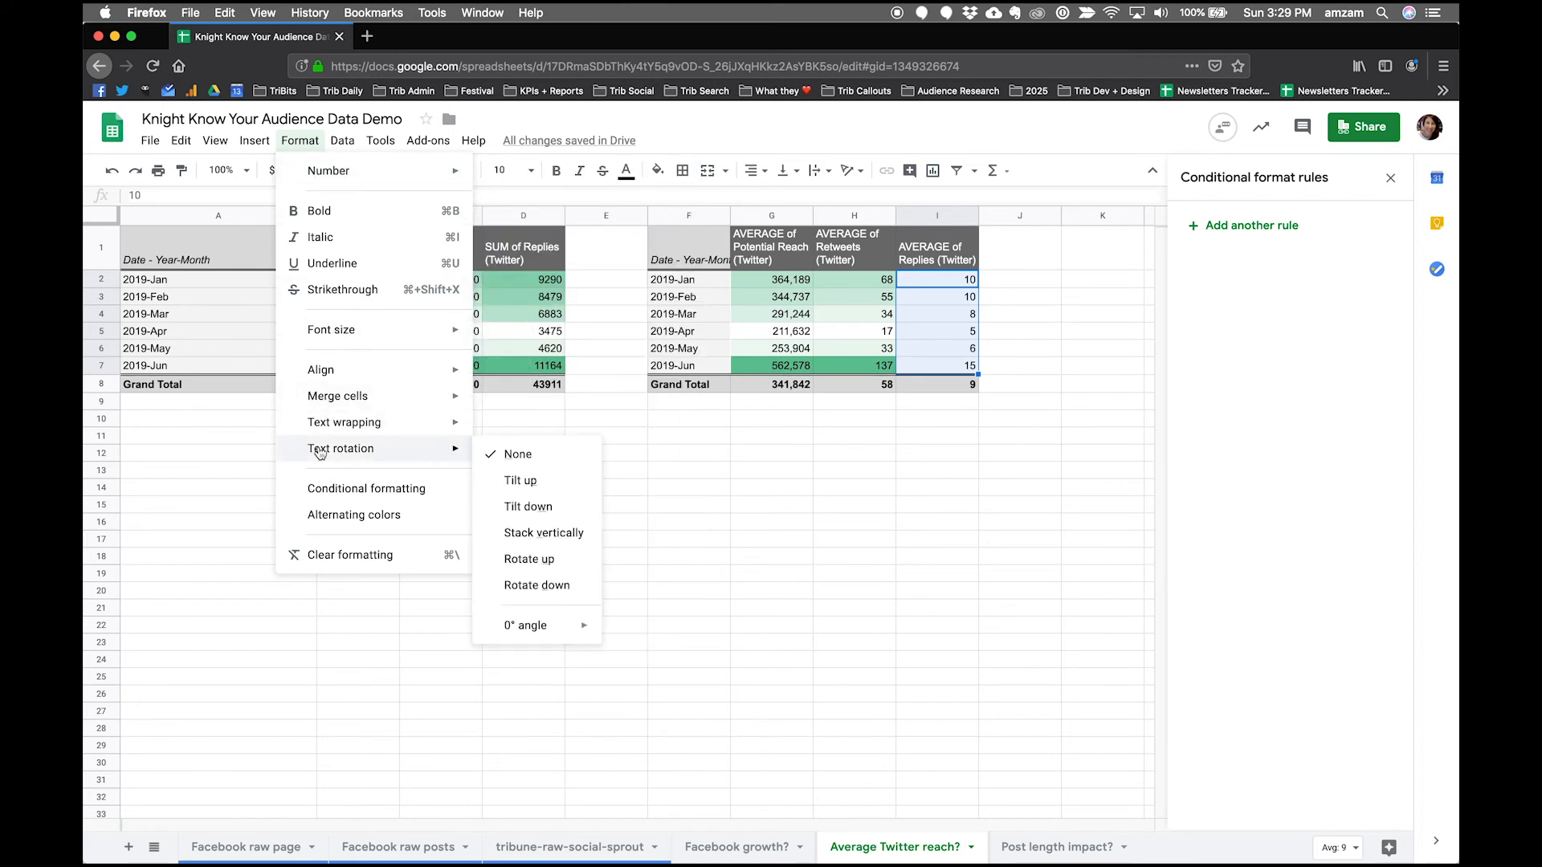
pyautogui.click(331, 488)
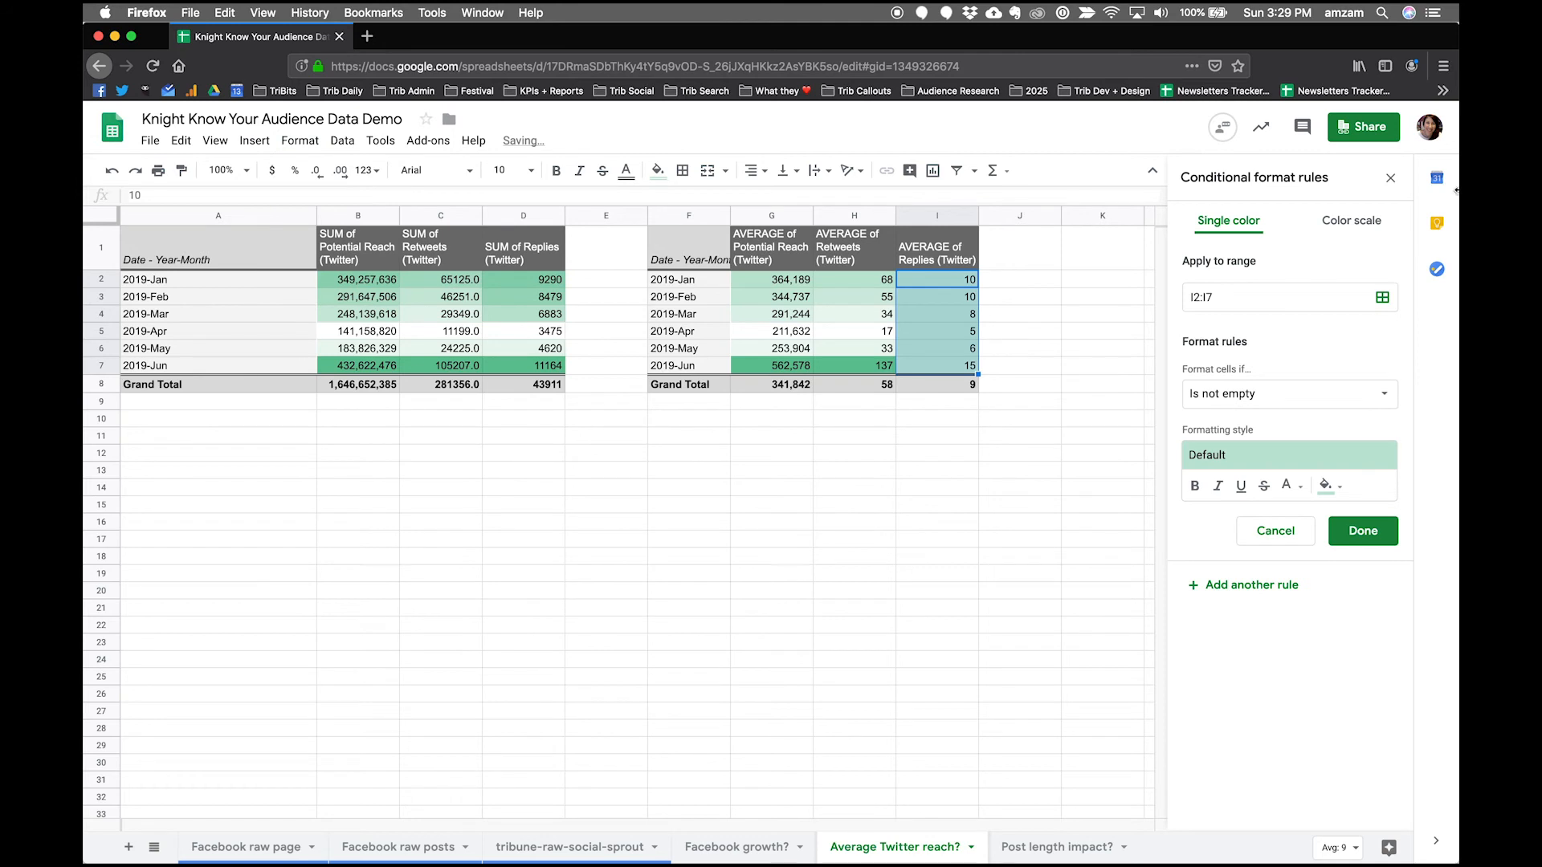
pyautogui.click(1347, 223)
pyautogui.click(1261, 394)
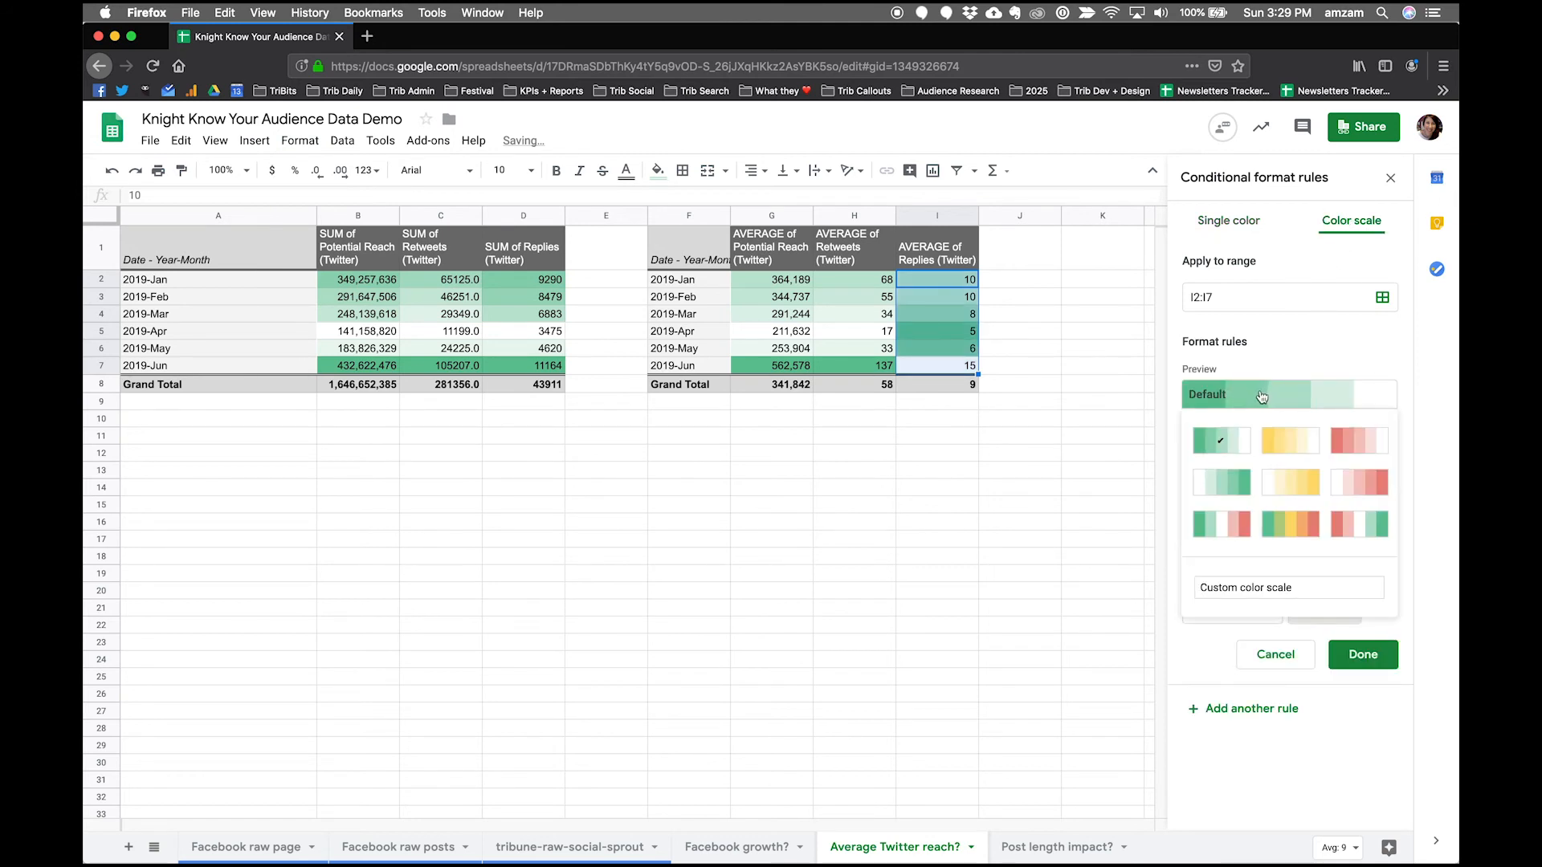
pyautogui.click(1221, 482)
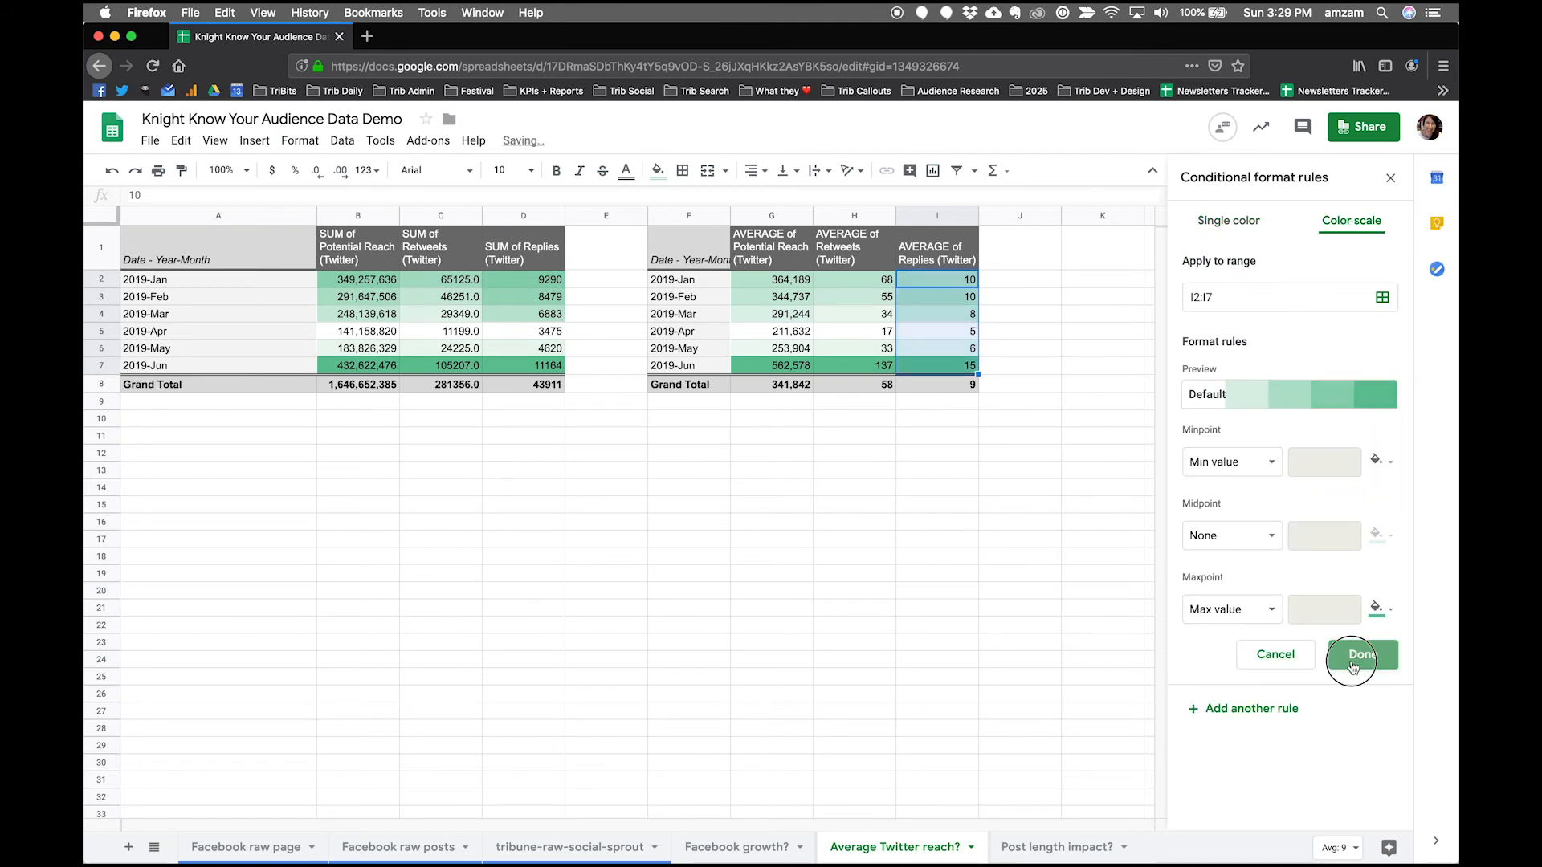
pyautogui.click(1357, 654)
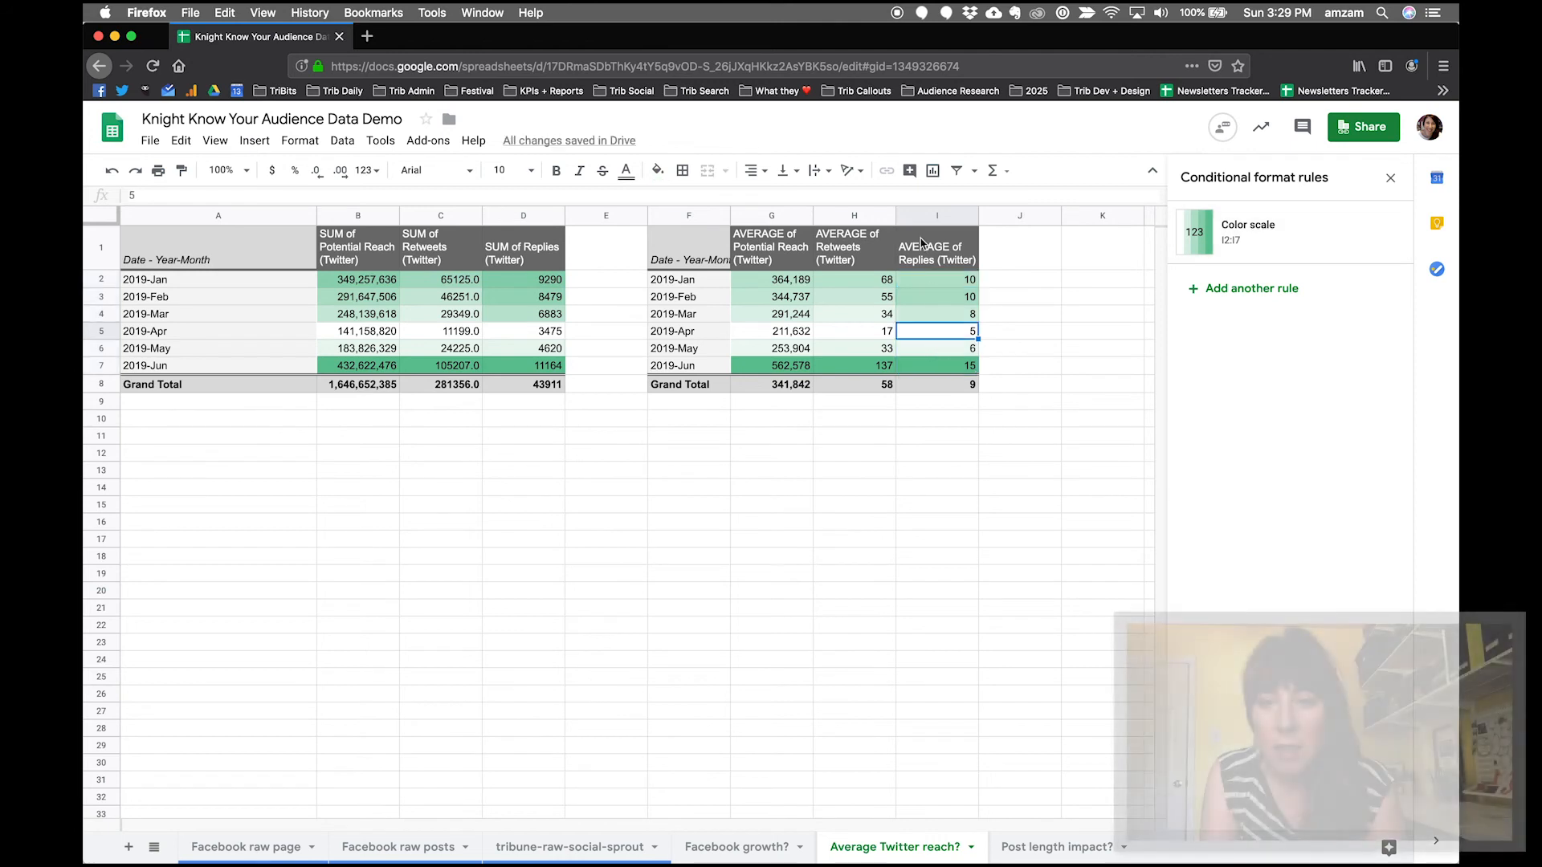
pyautogui.click(922, 283)
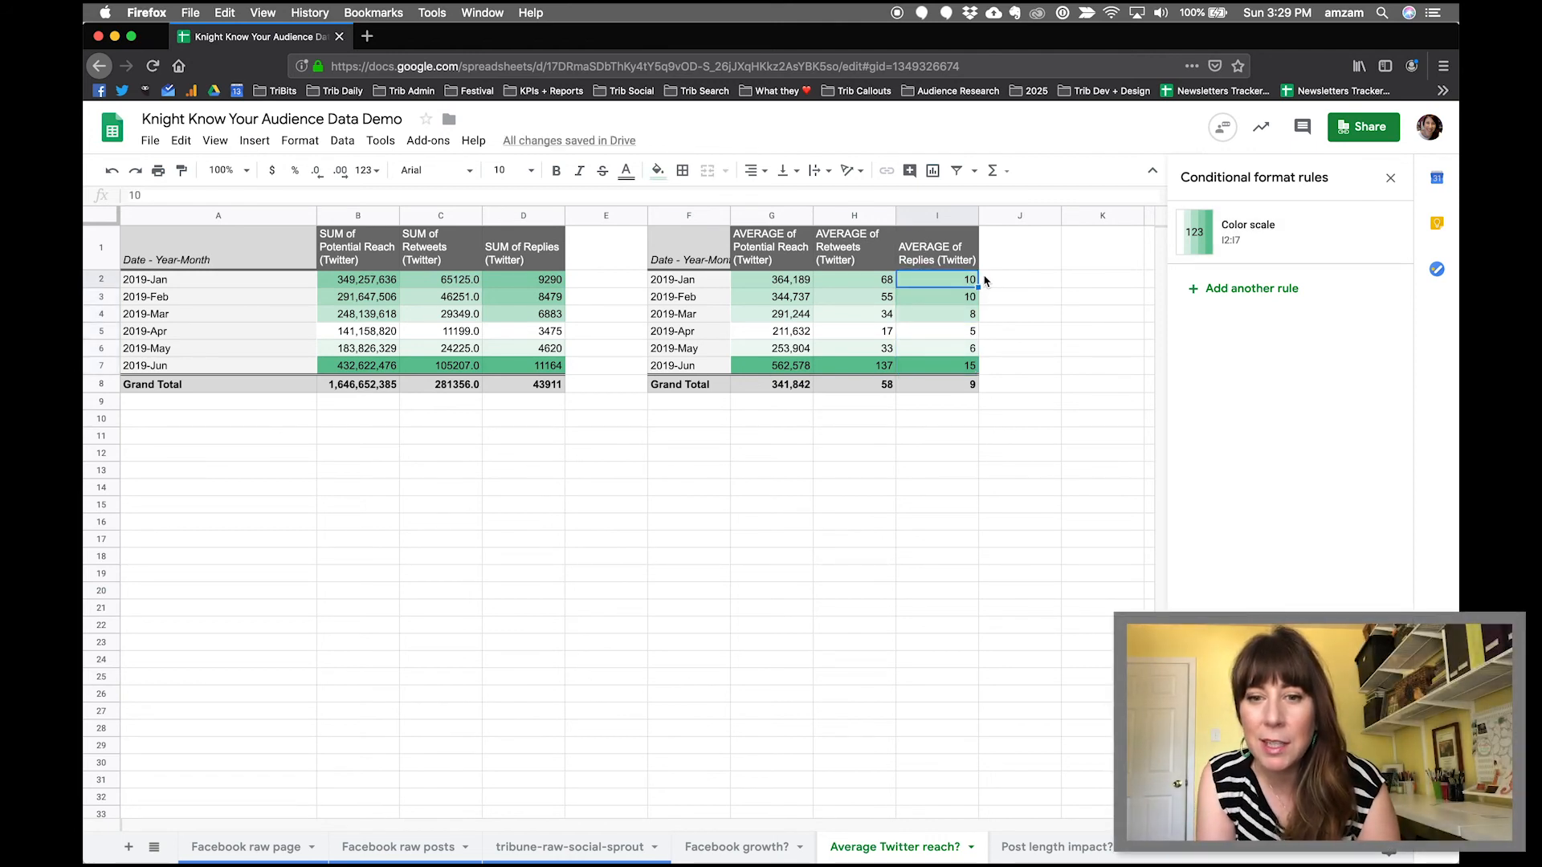
pyautogui.click(792, 369)
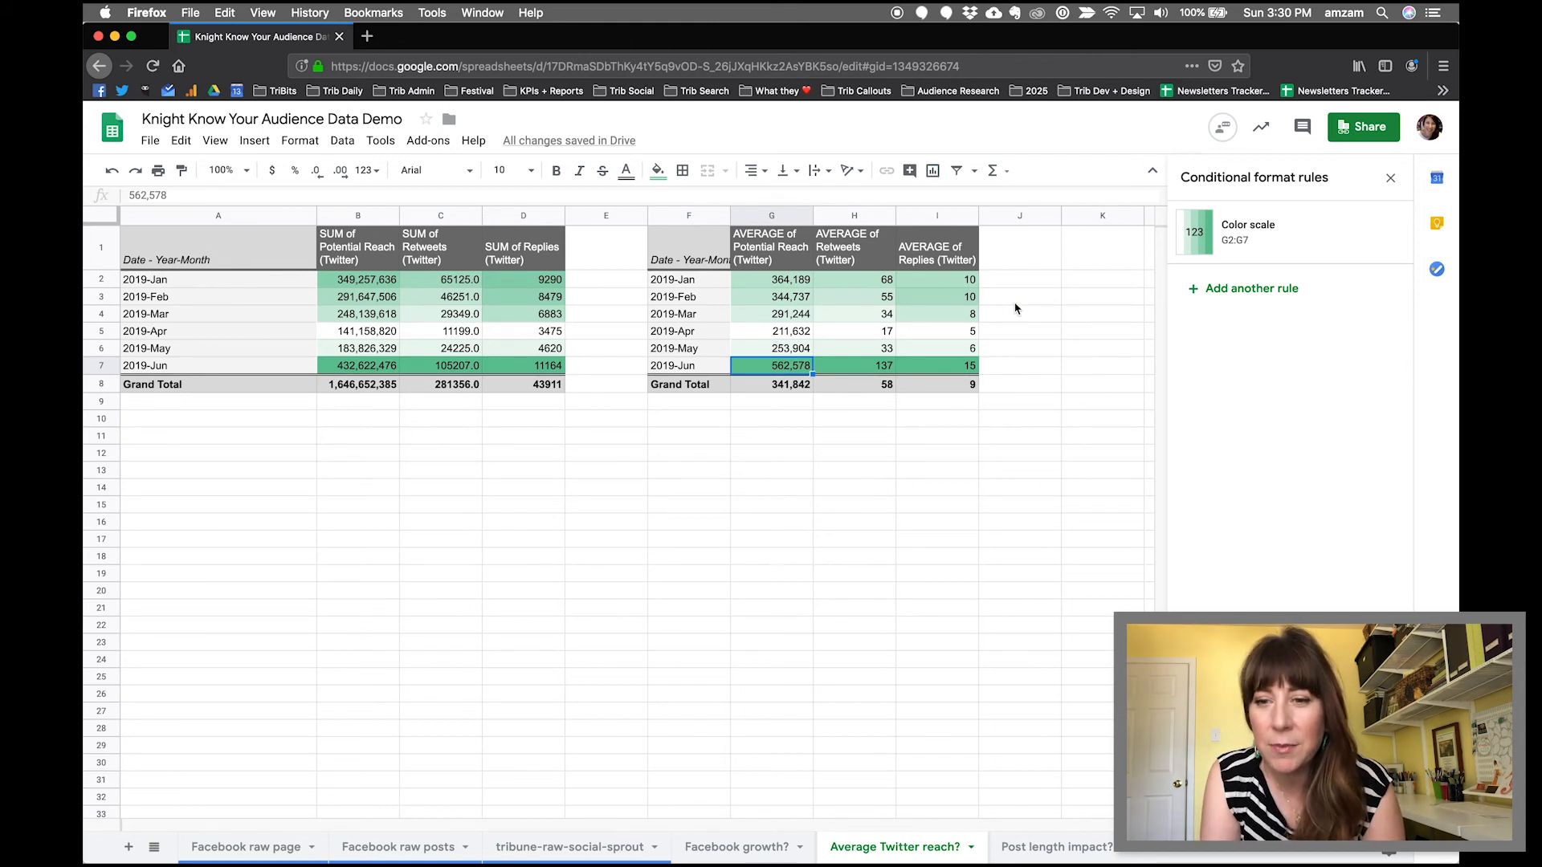
# - Add the Message field as a COUNTA value to the pivot table of monthly Twitter averages
pyautogui.click(1012, 261)
pyautogui.click(973, 265)
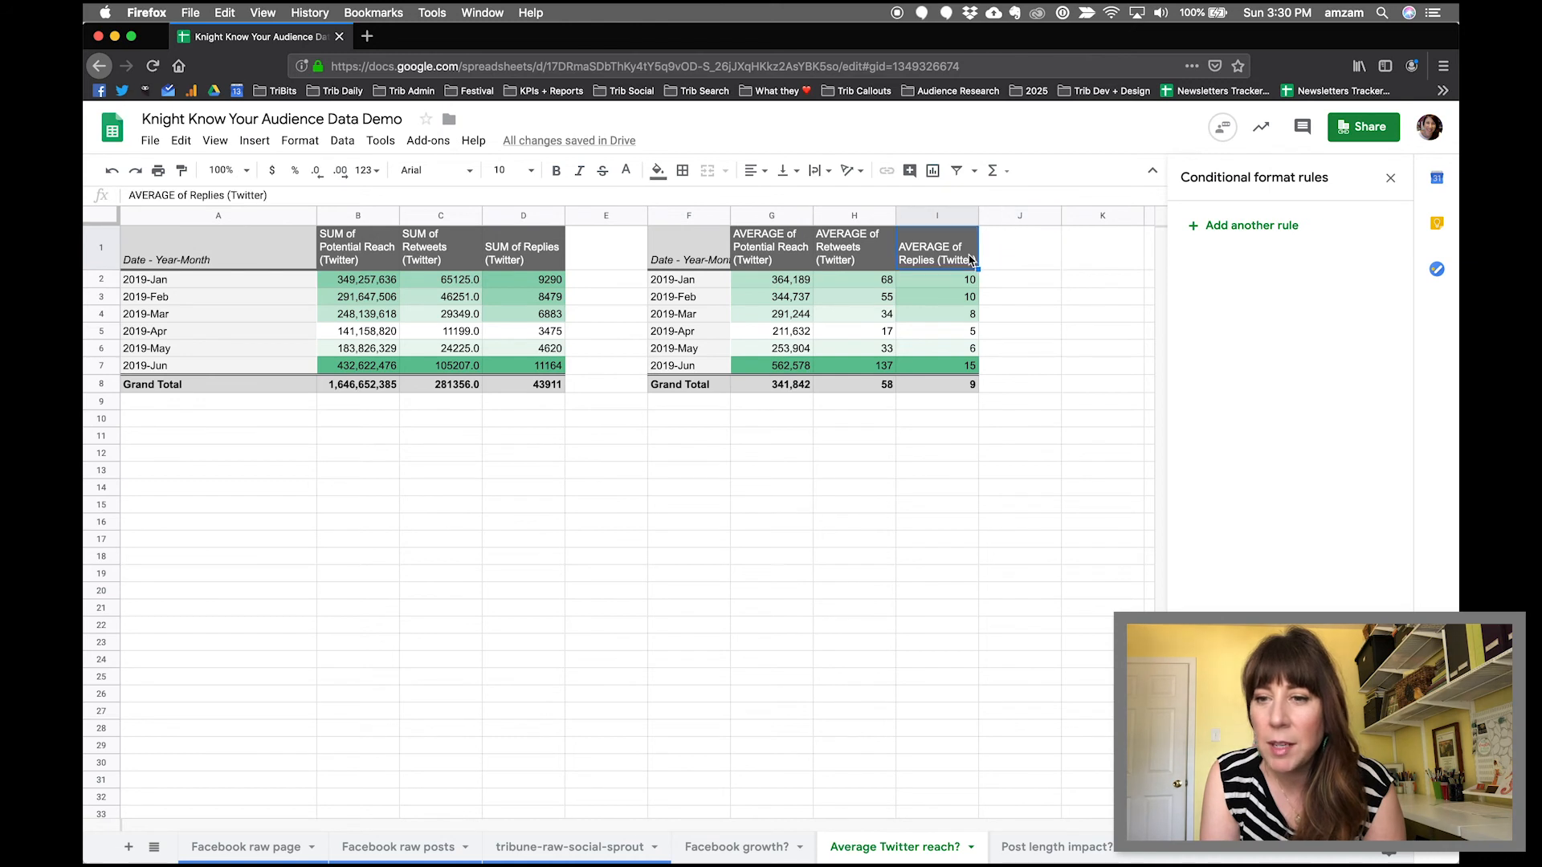
pyautogui.click(1389, 178)
pyautogui.click(854, 253)
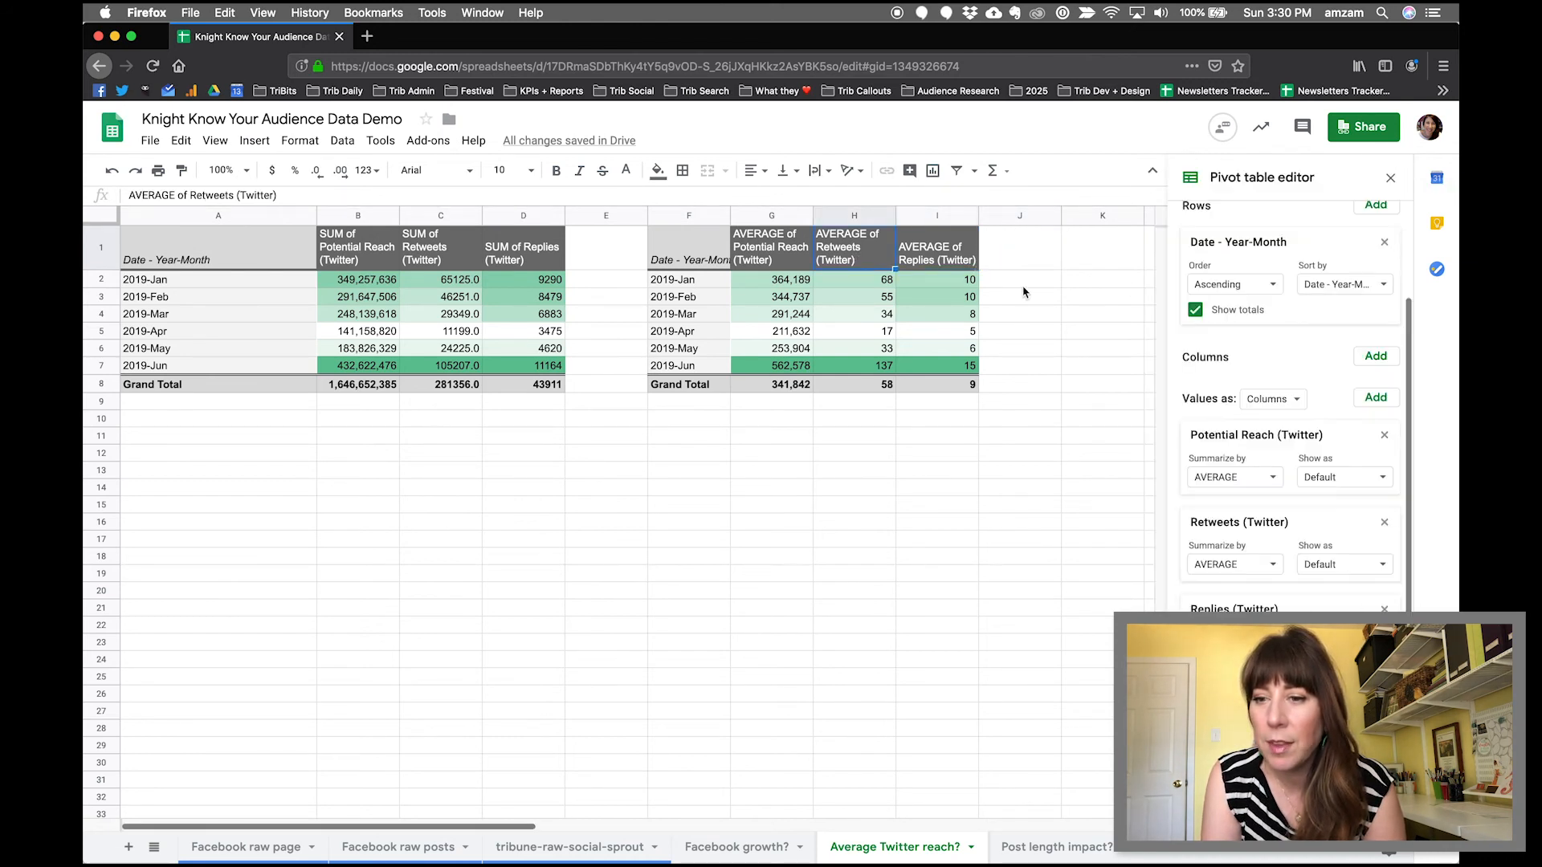
pyautogui.click(1376, 397)
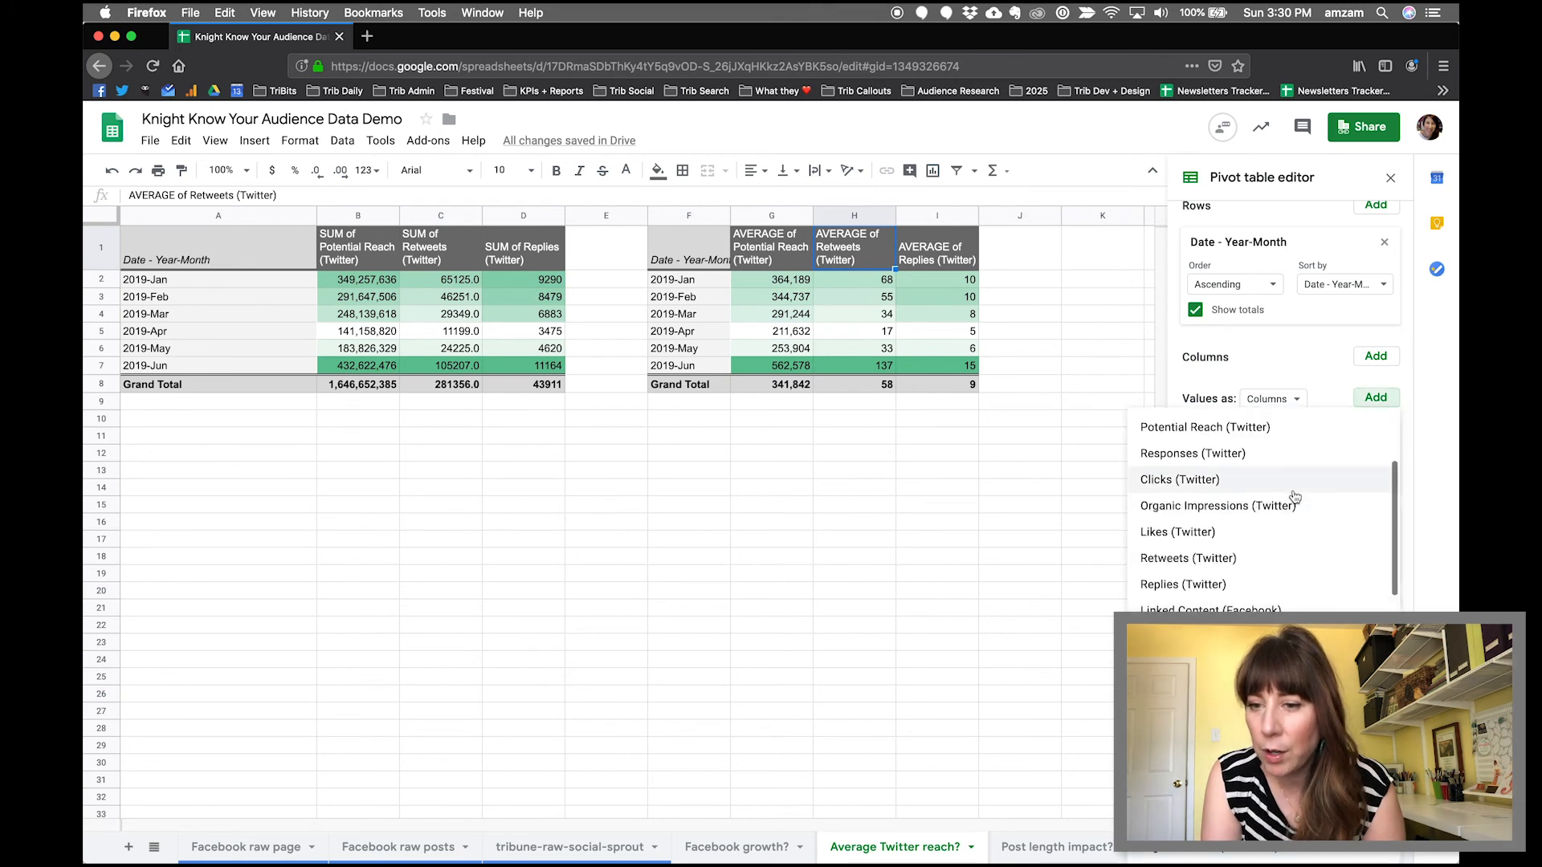
pyautogui.scroll(4, 1289, 494)
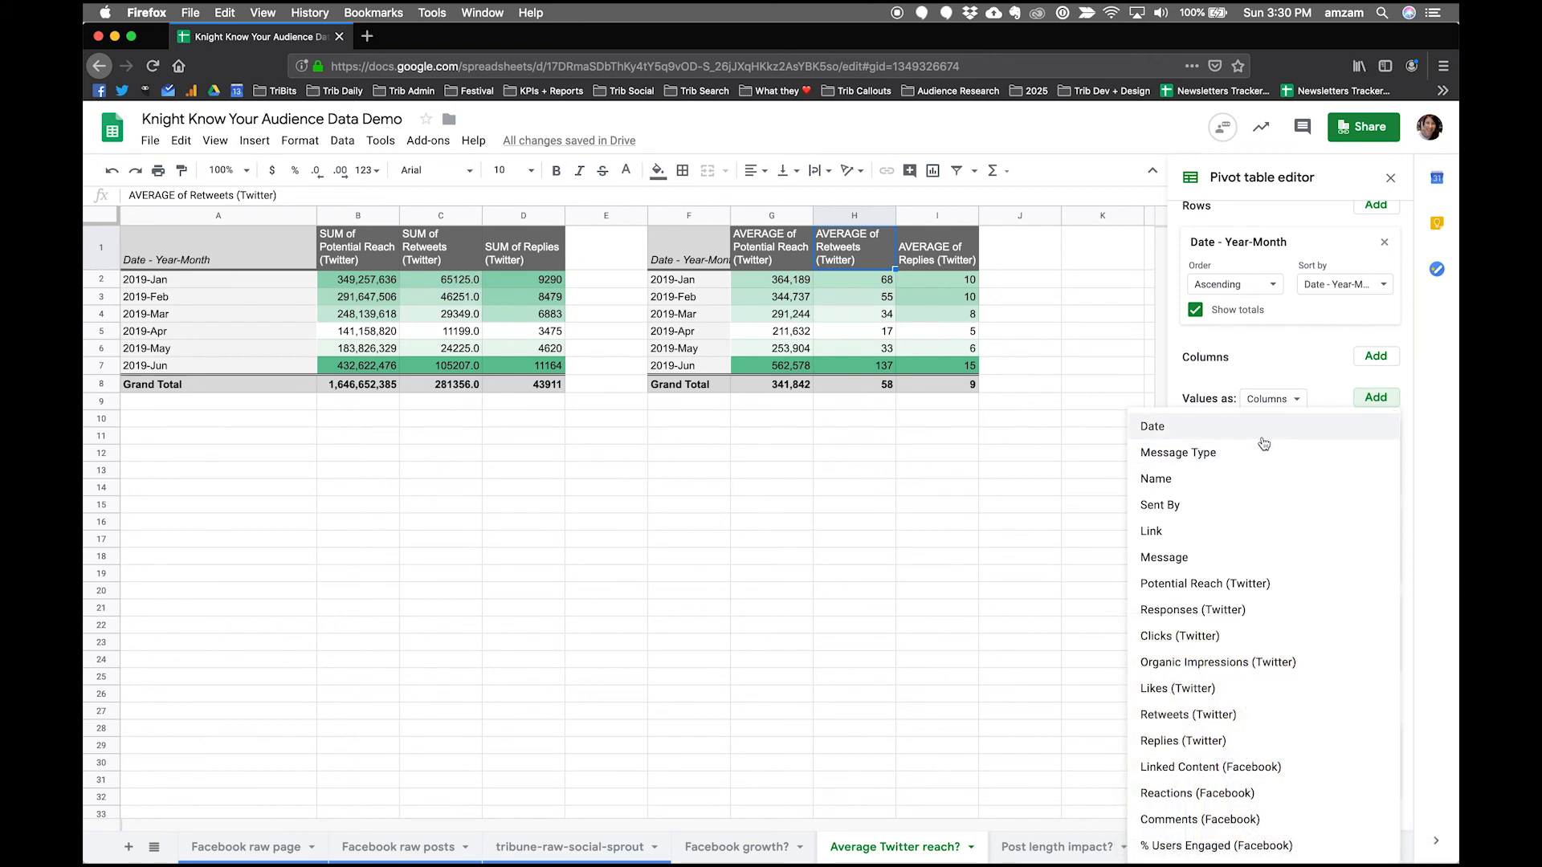
pyautogui.click(1224, 560)
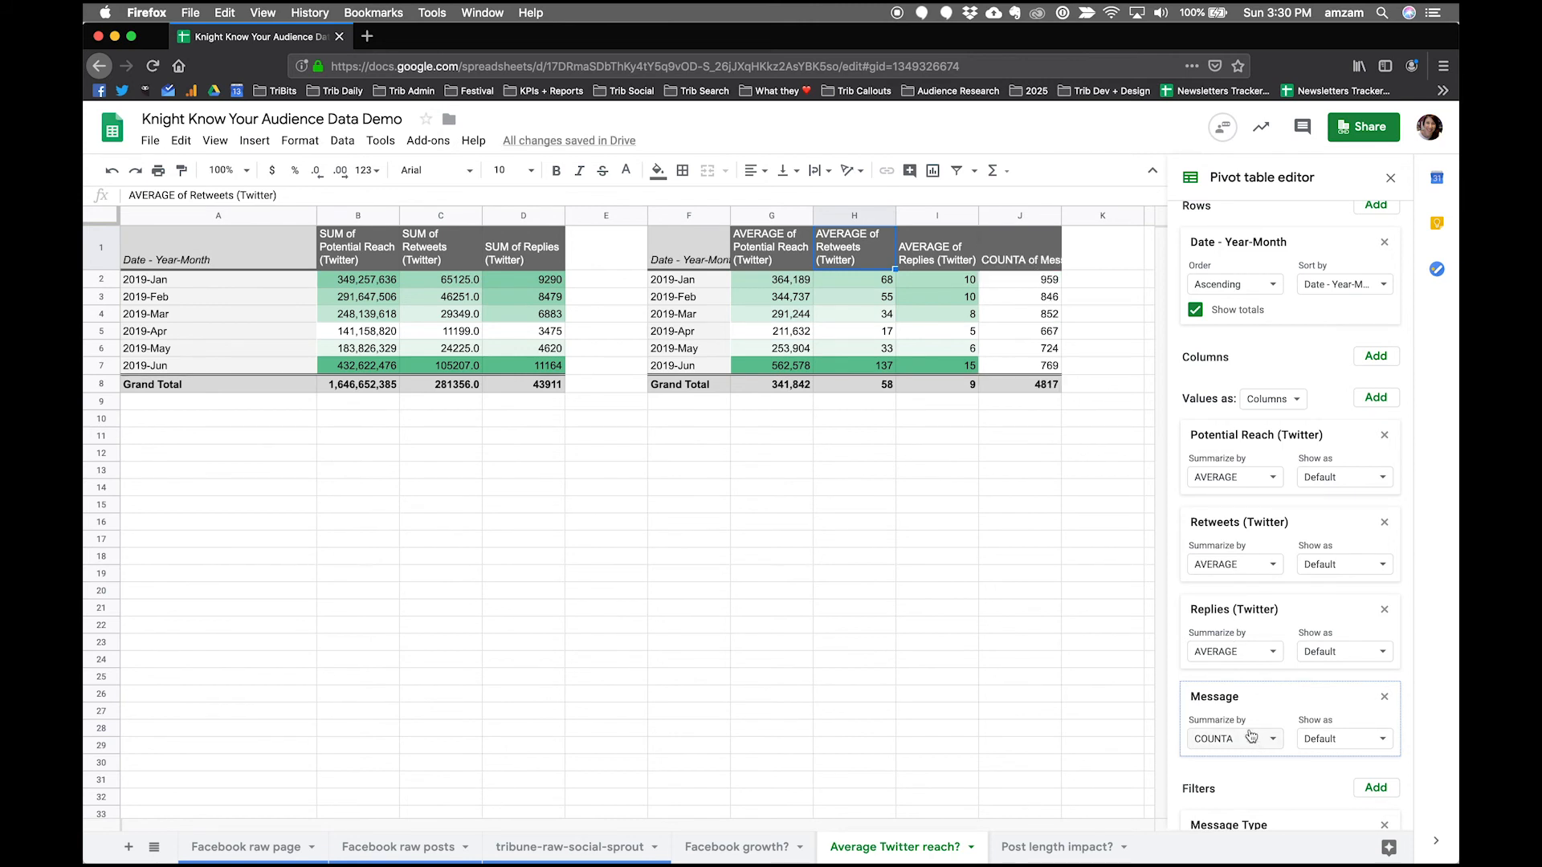
# - Apply the white-to-green conditional color scale to the monthly message counts in J2:J7
pyautogui.moveTo(1048, 281); pyautogui.dragTo(1043, 366)
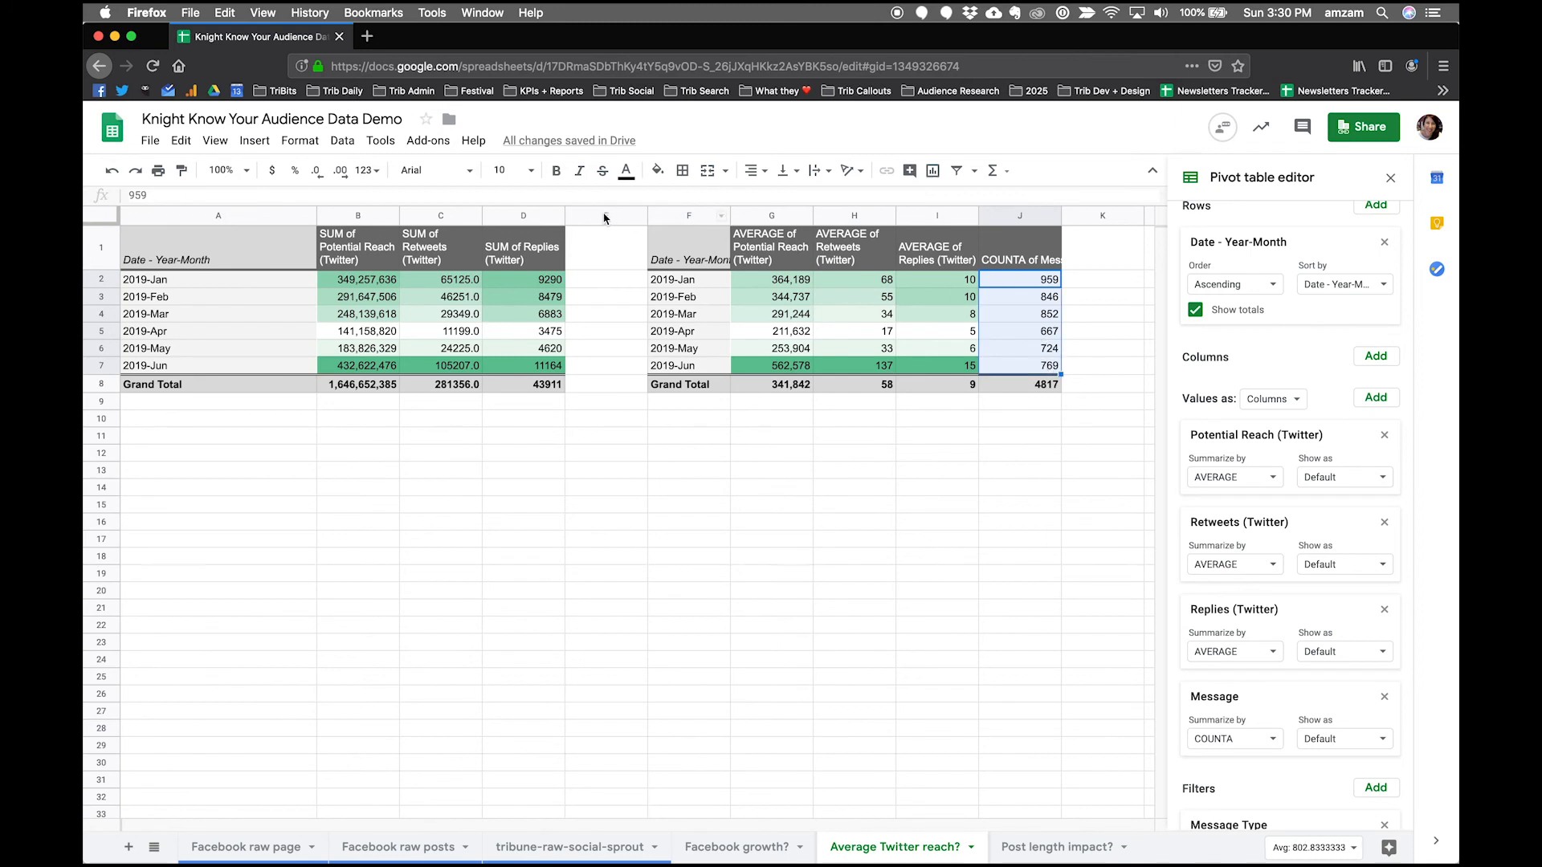
pyautogui.click(308, 150)
pyautogui.click(324, 490)
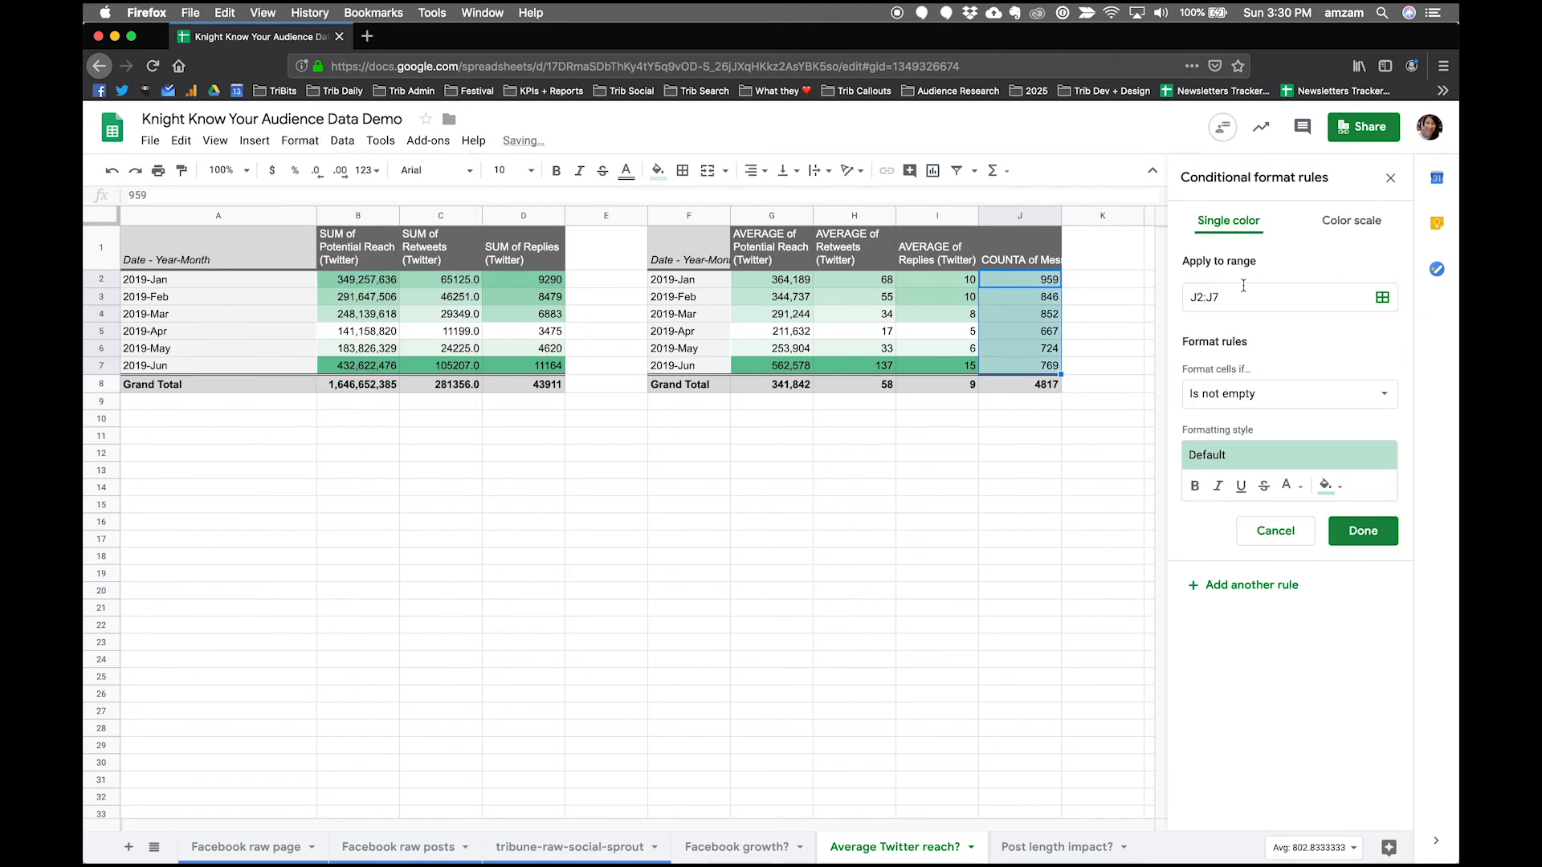
pyautogui.click(1349, 227)
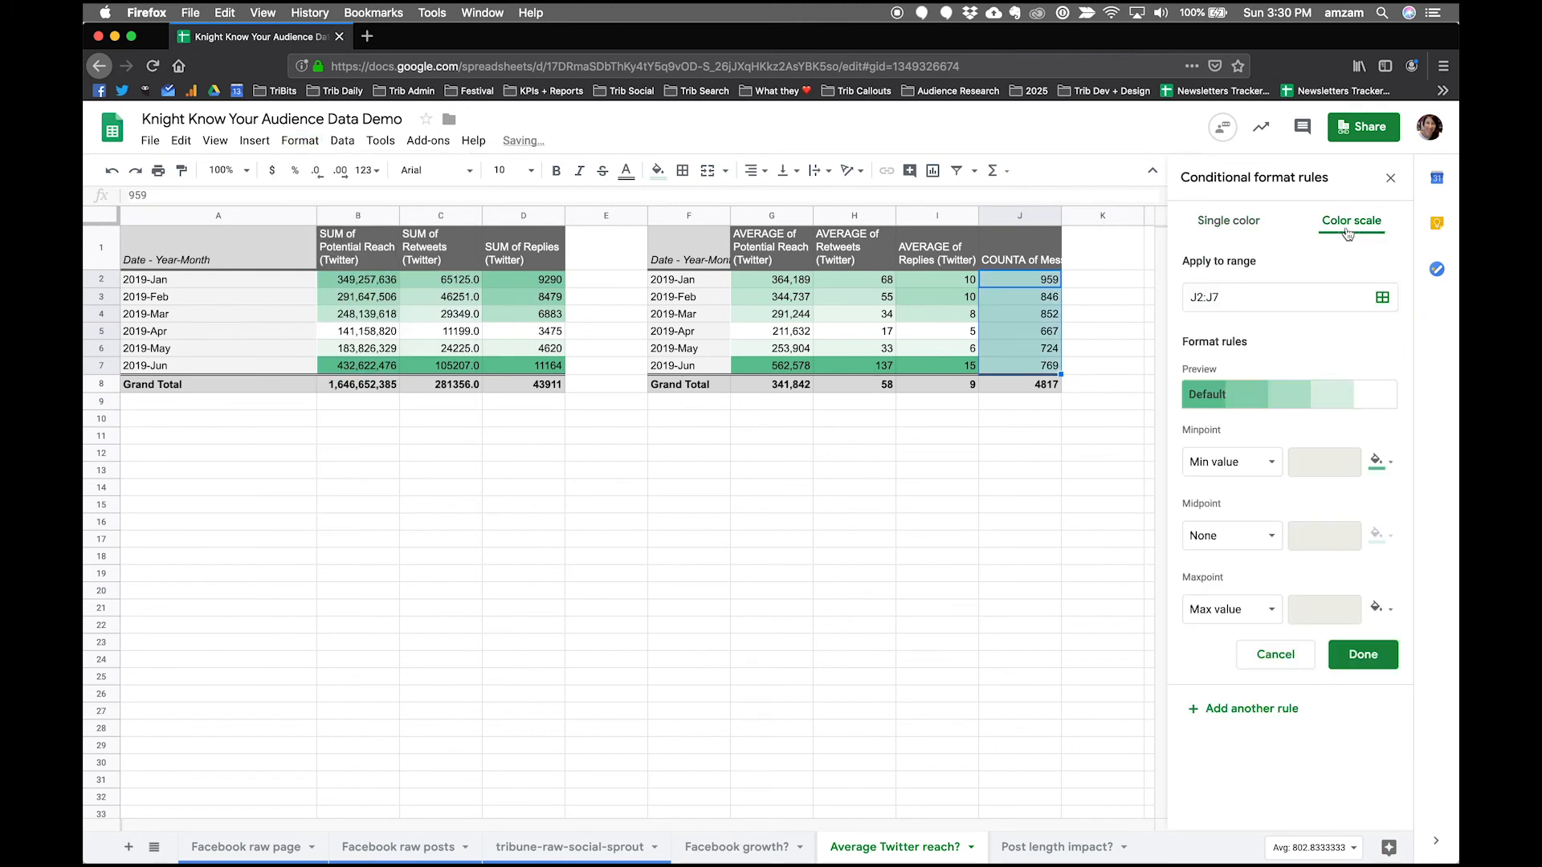
pyautogui.click(1258, 399)
pyautogui.click(1222, 484)
pyautogui.click(1371, 663)
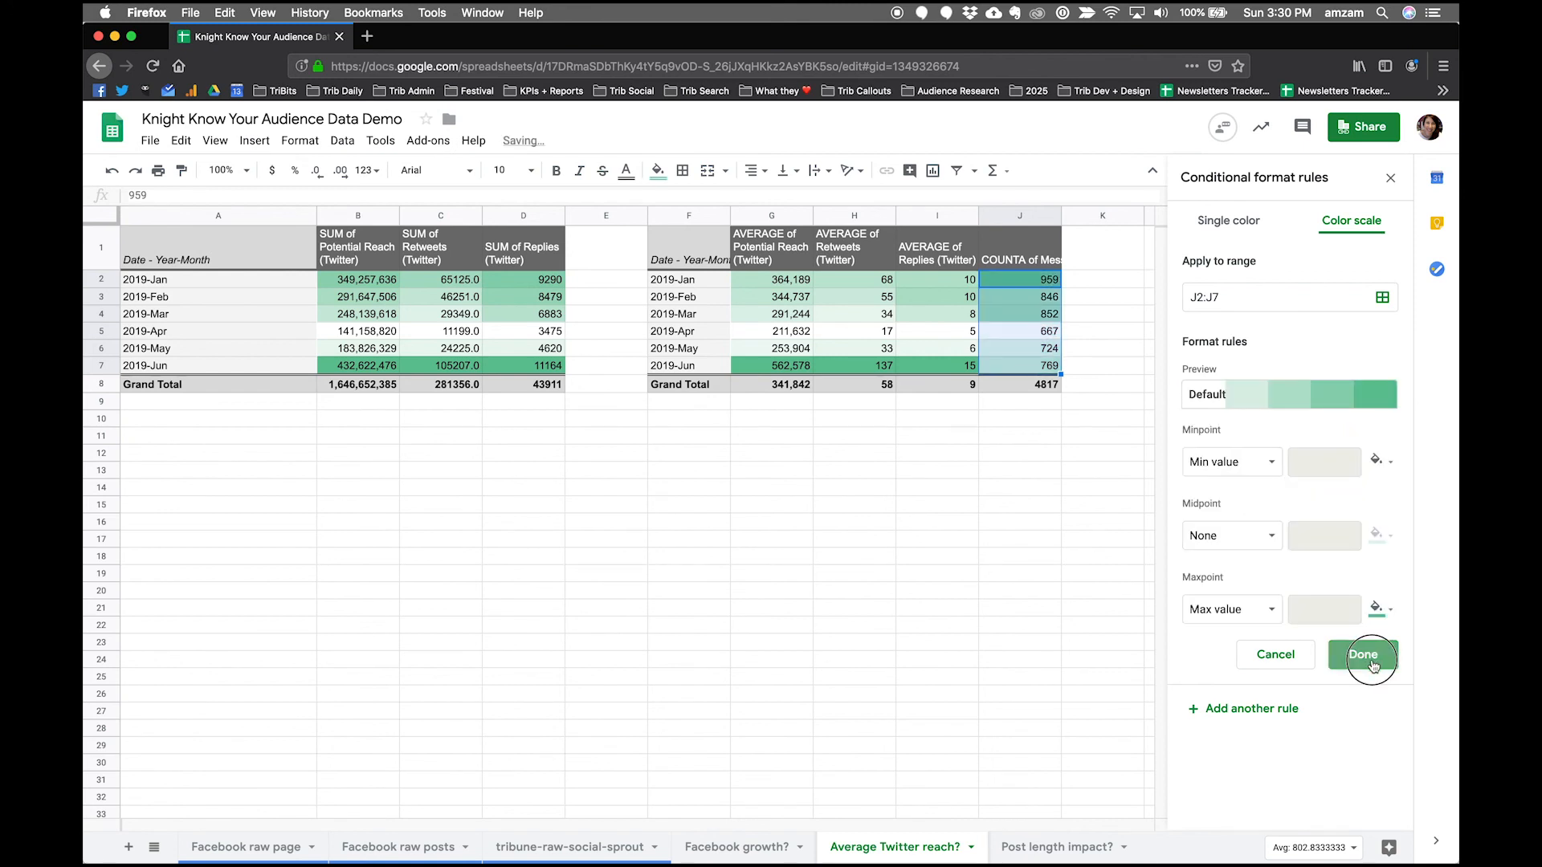
pyautogui.click(1022, 366)
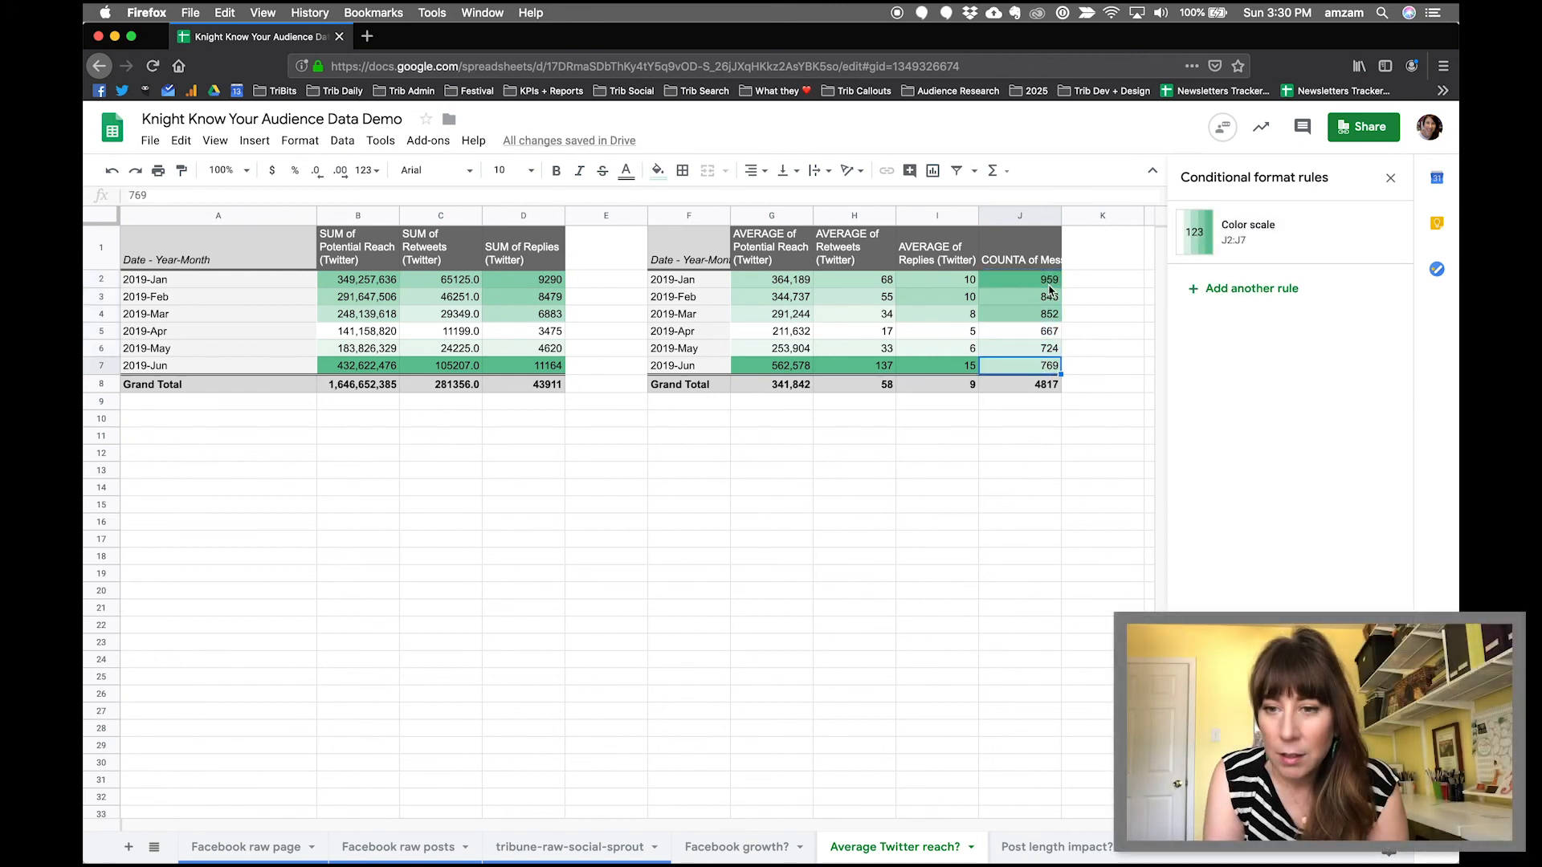